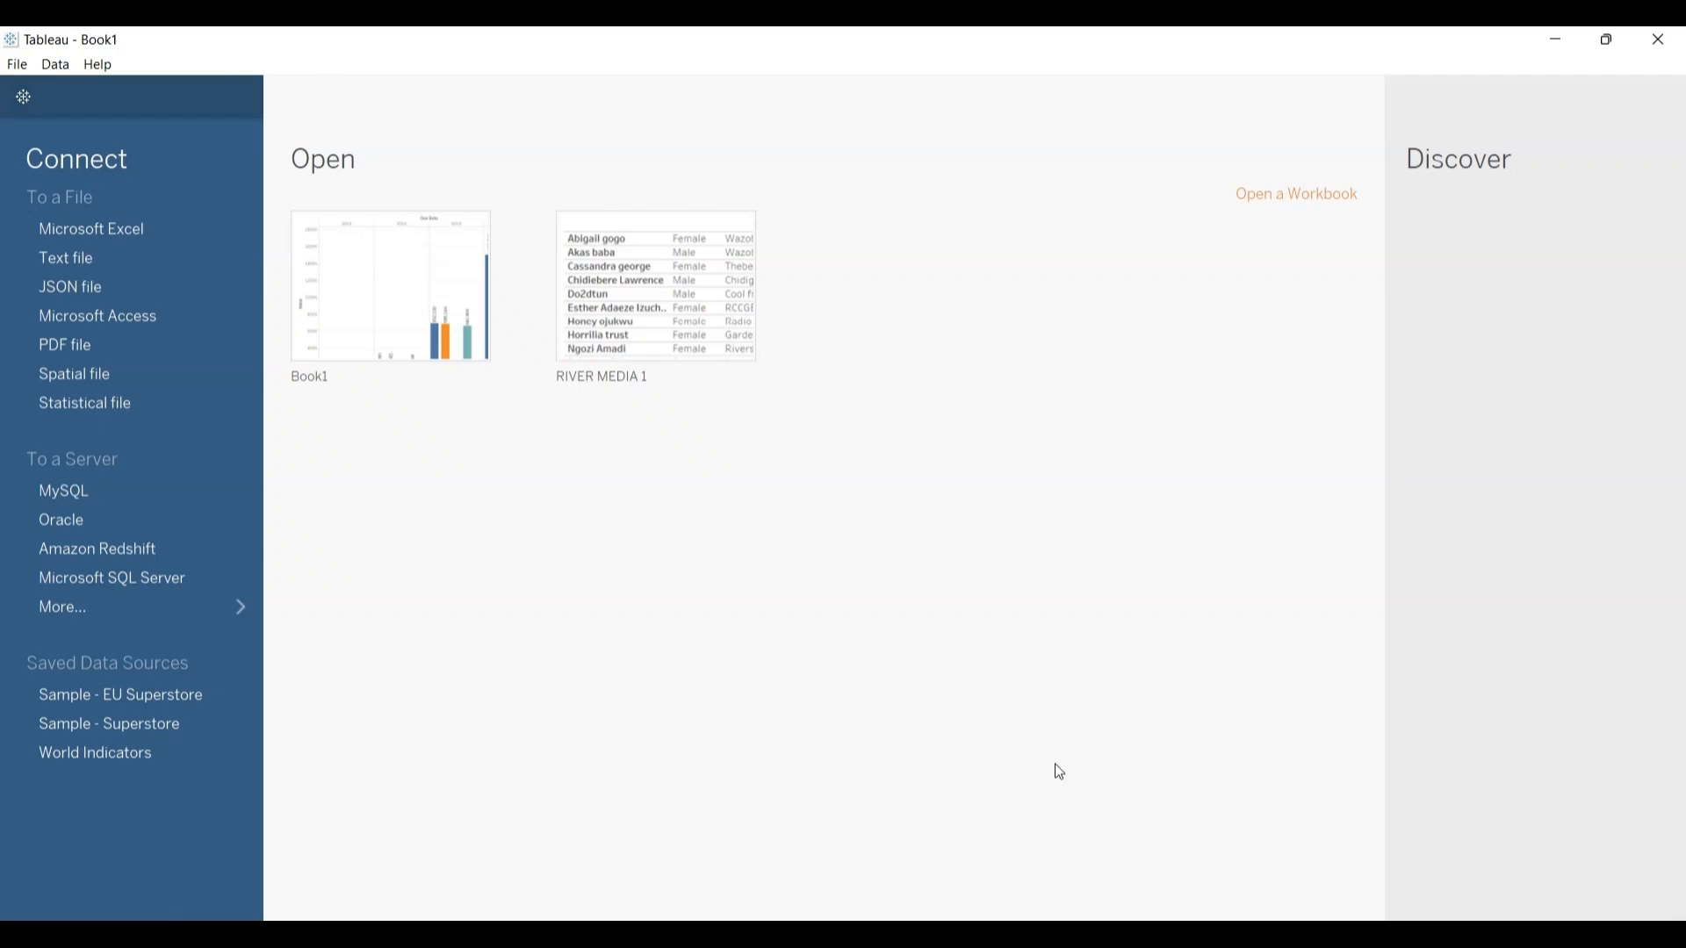
# Step: Switch to Tableau Public to examine its start page connection options, and return to the Tableau Desktop window
pyautogui.moveTo(1159, 933)
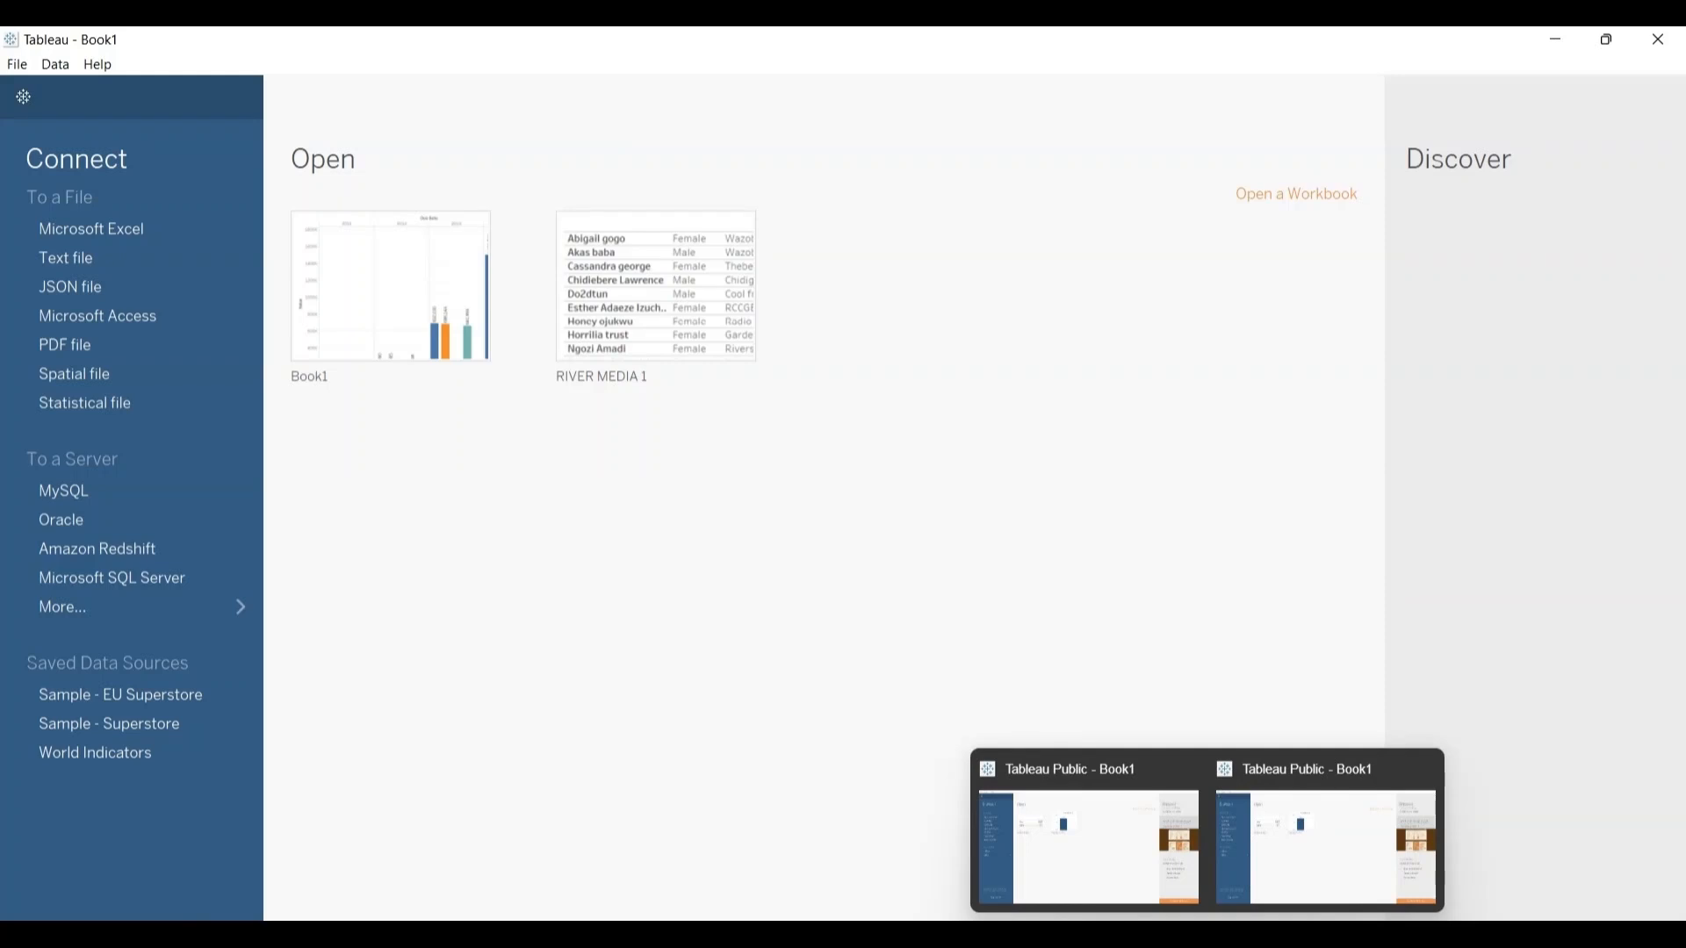
pyautogui.click(1306, 865)
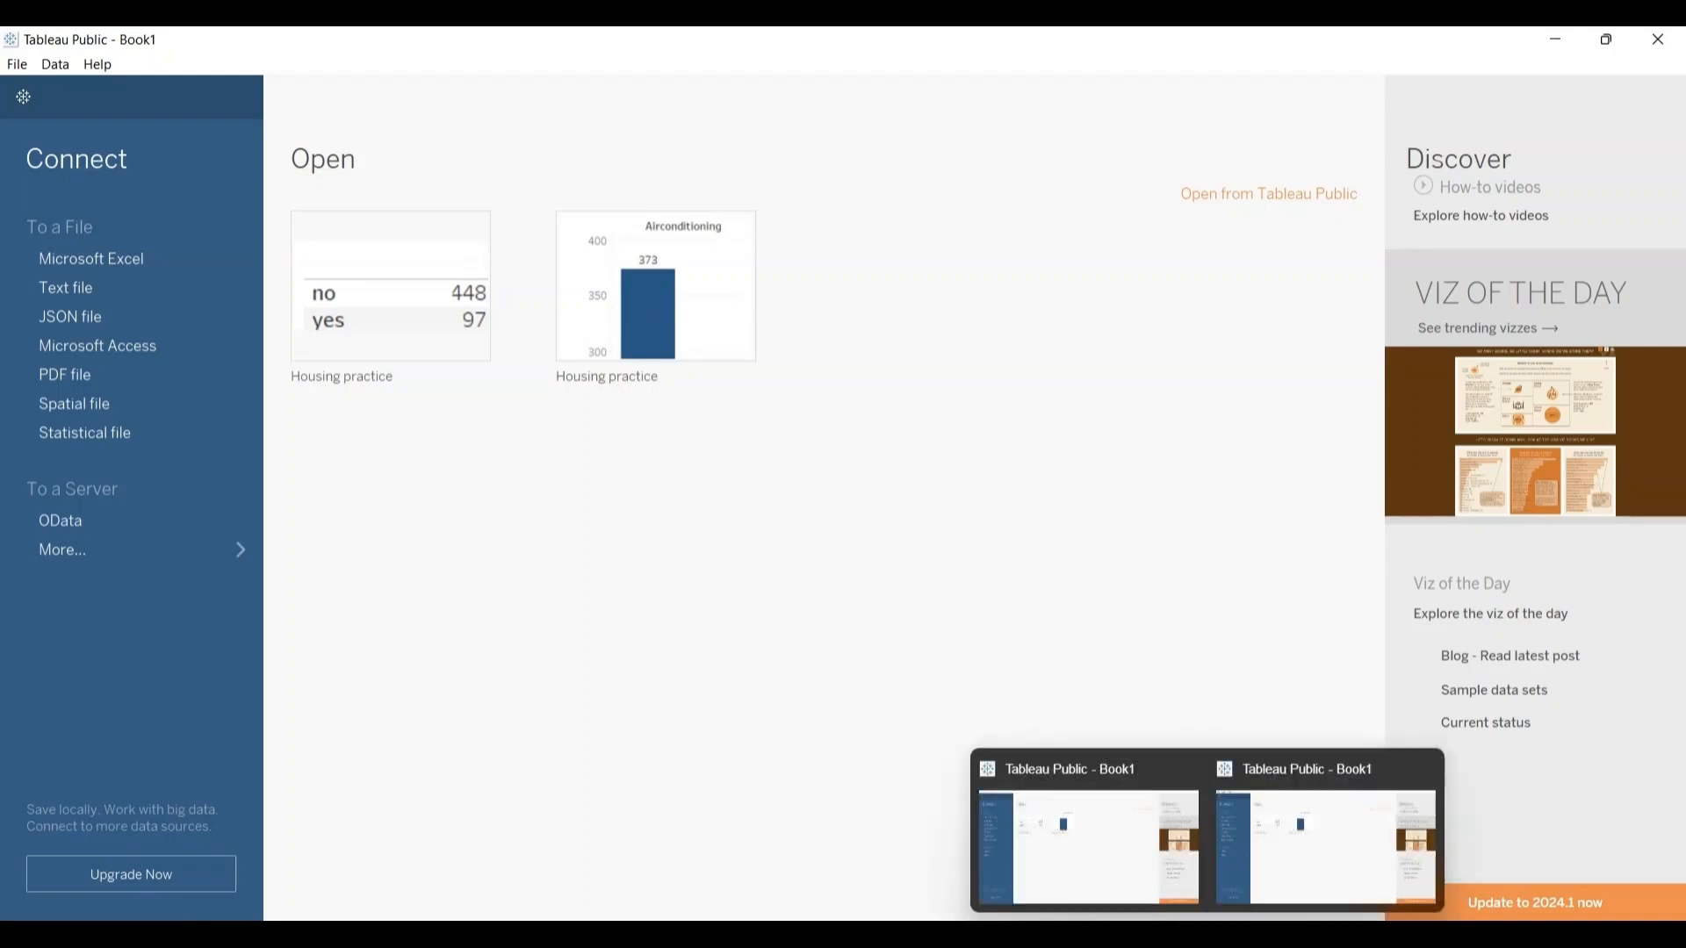
pyautogui.click(1069, 880)
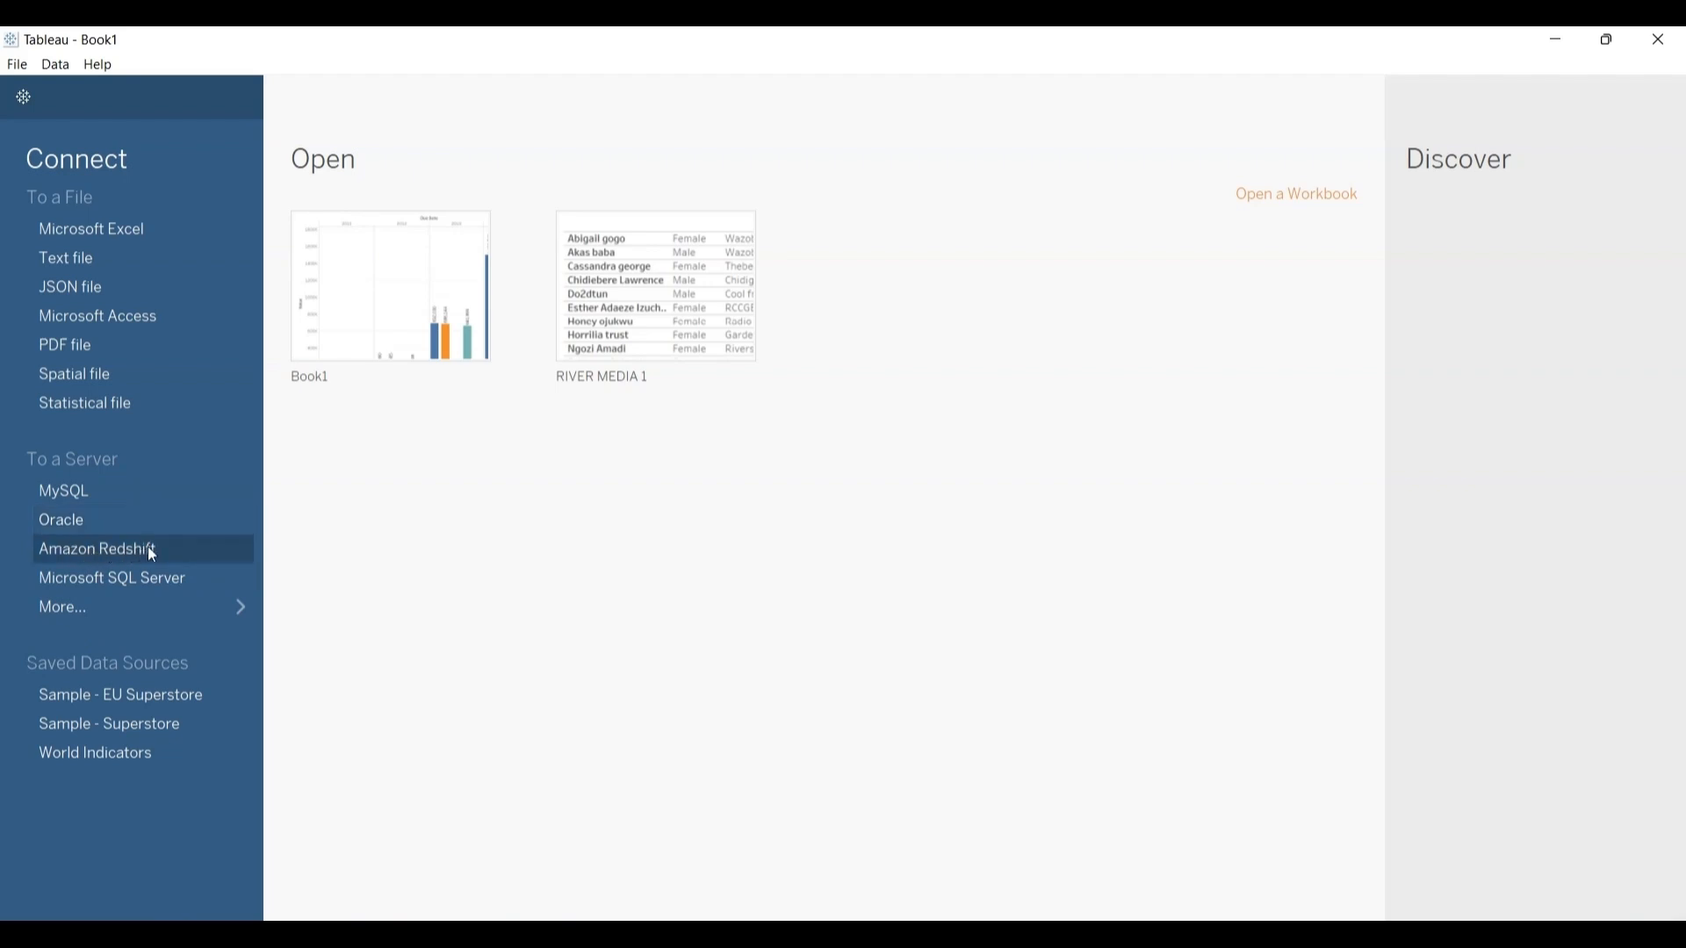
# Step: Display the full list of server connectors in Tableau Desktop and switch back to the Tableau Public window
pyautogui.click(241, 610)
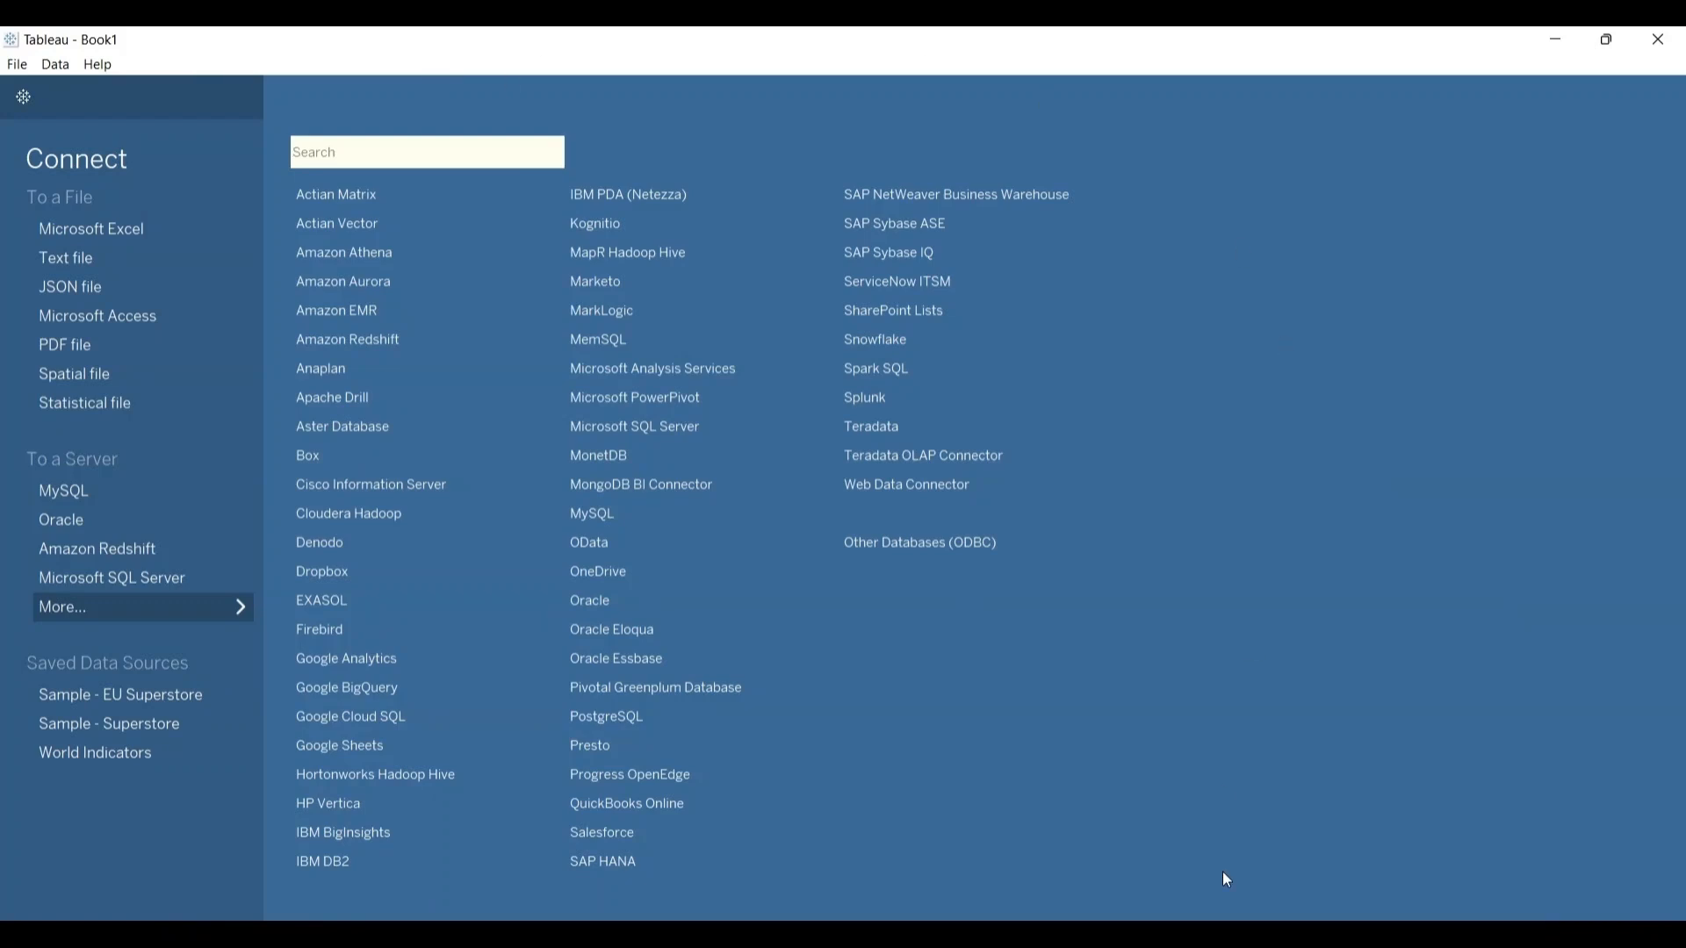
pyautogui.moveTo(1207, 934)
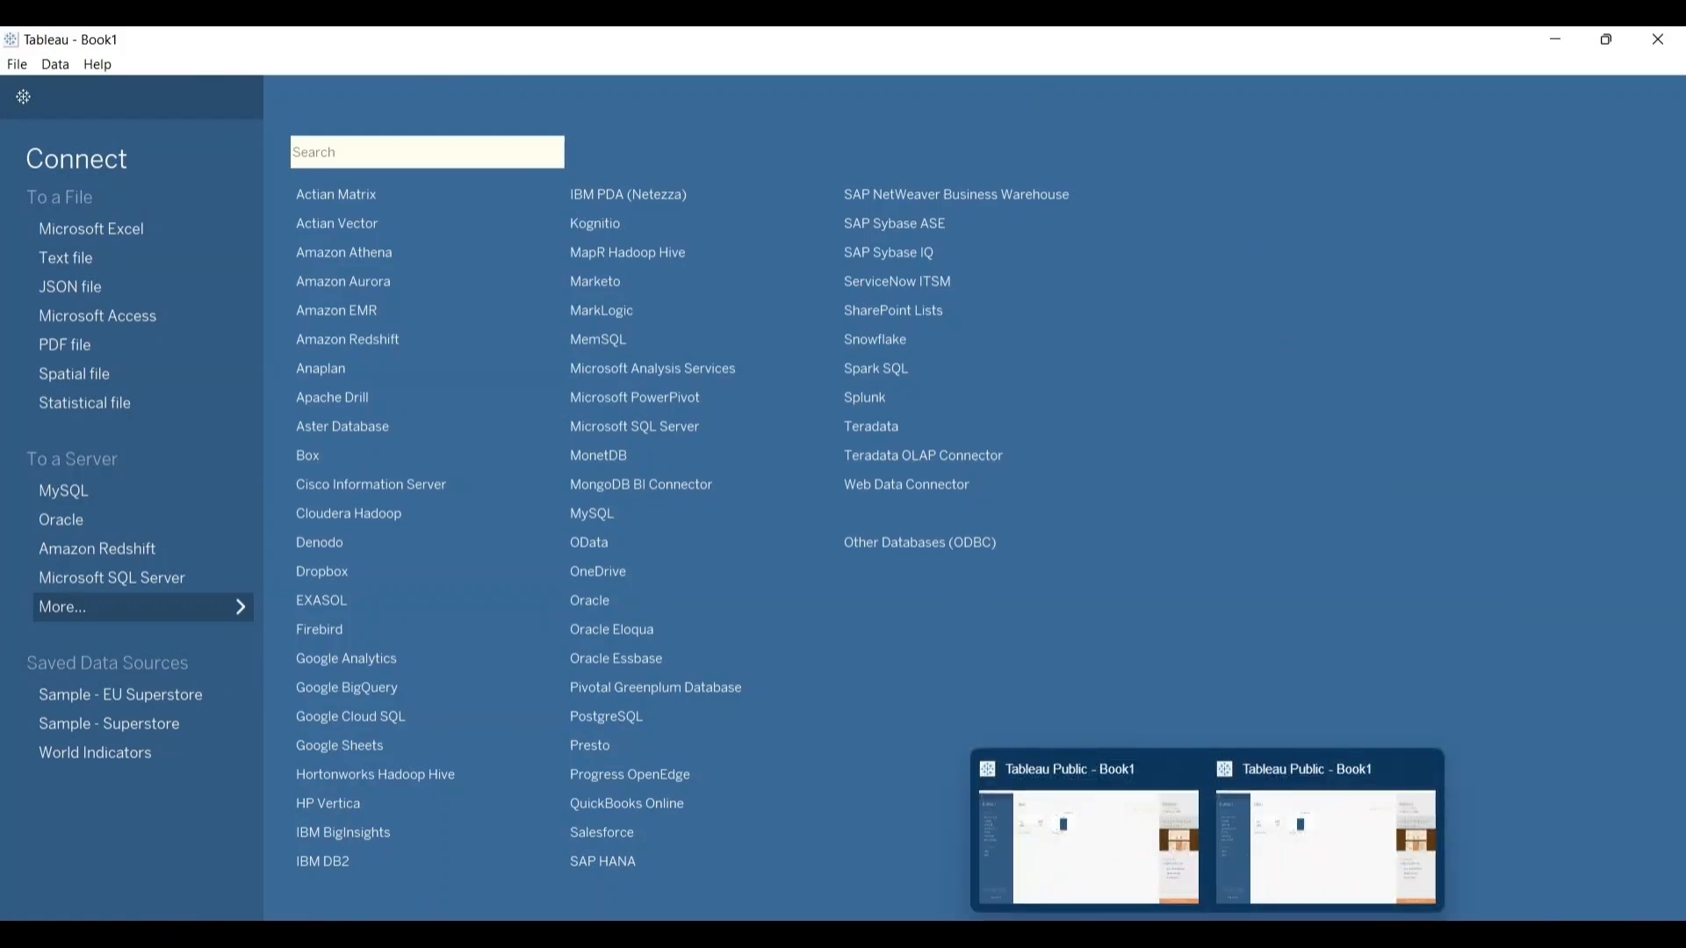
pyautogui.click(1308, 844)
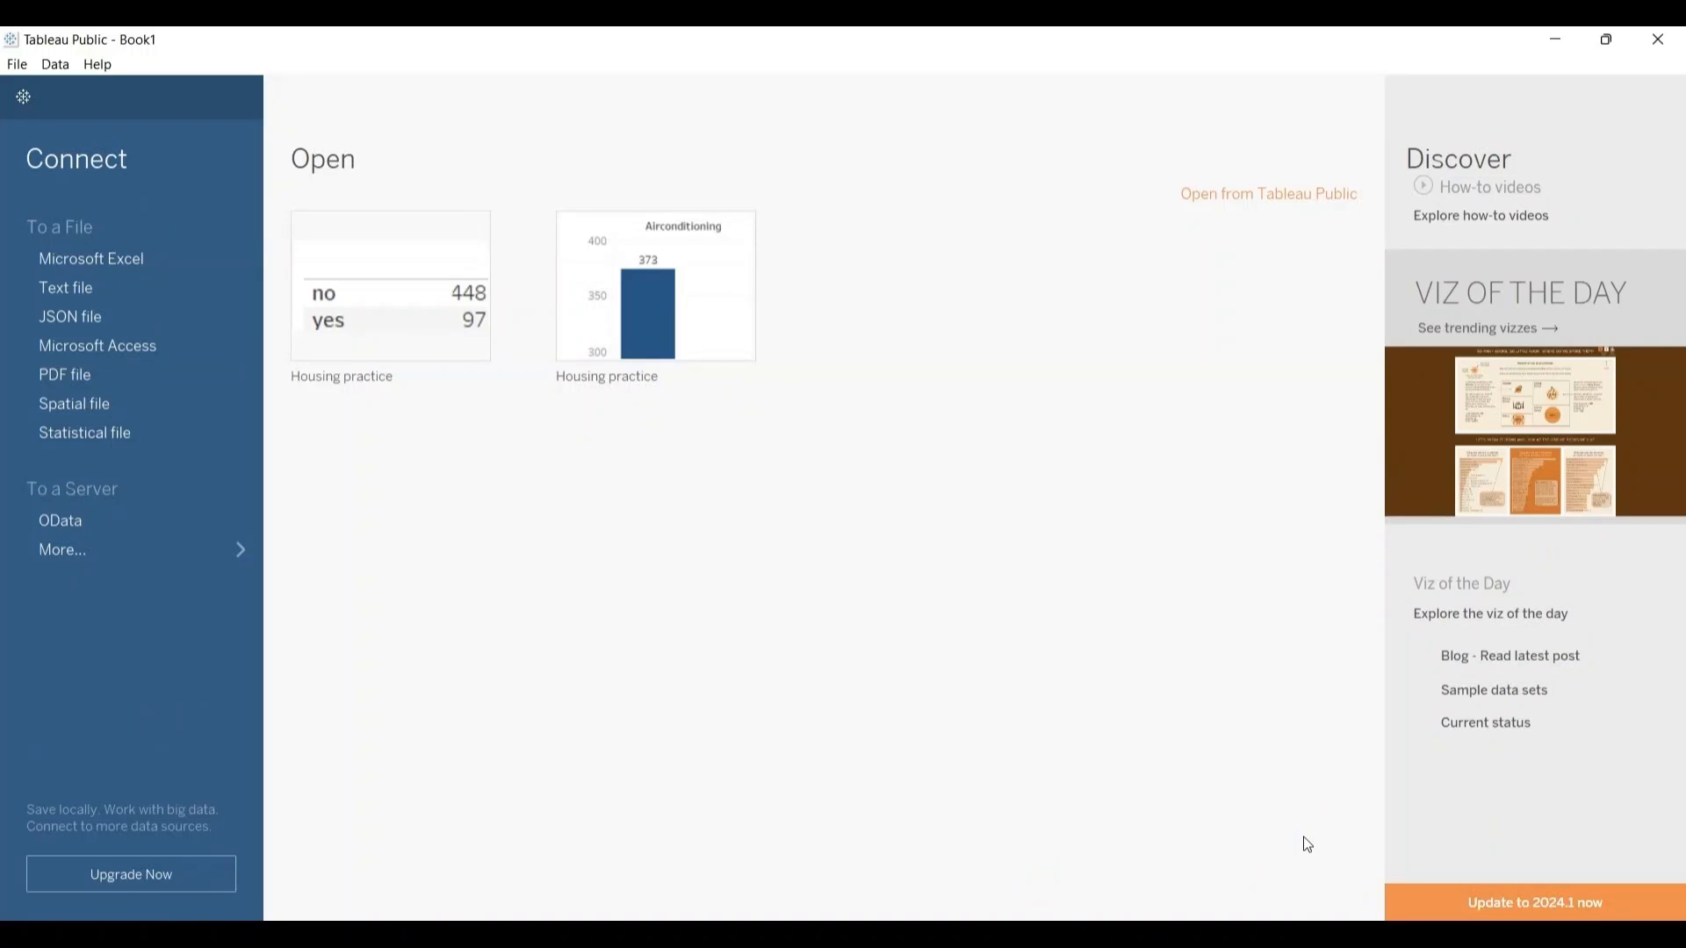
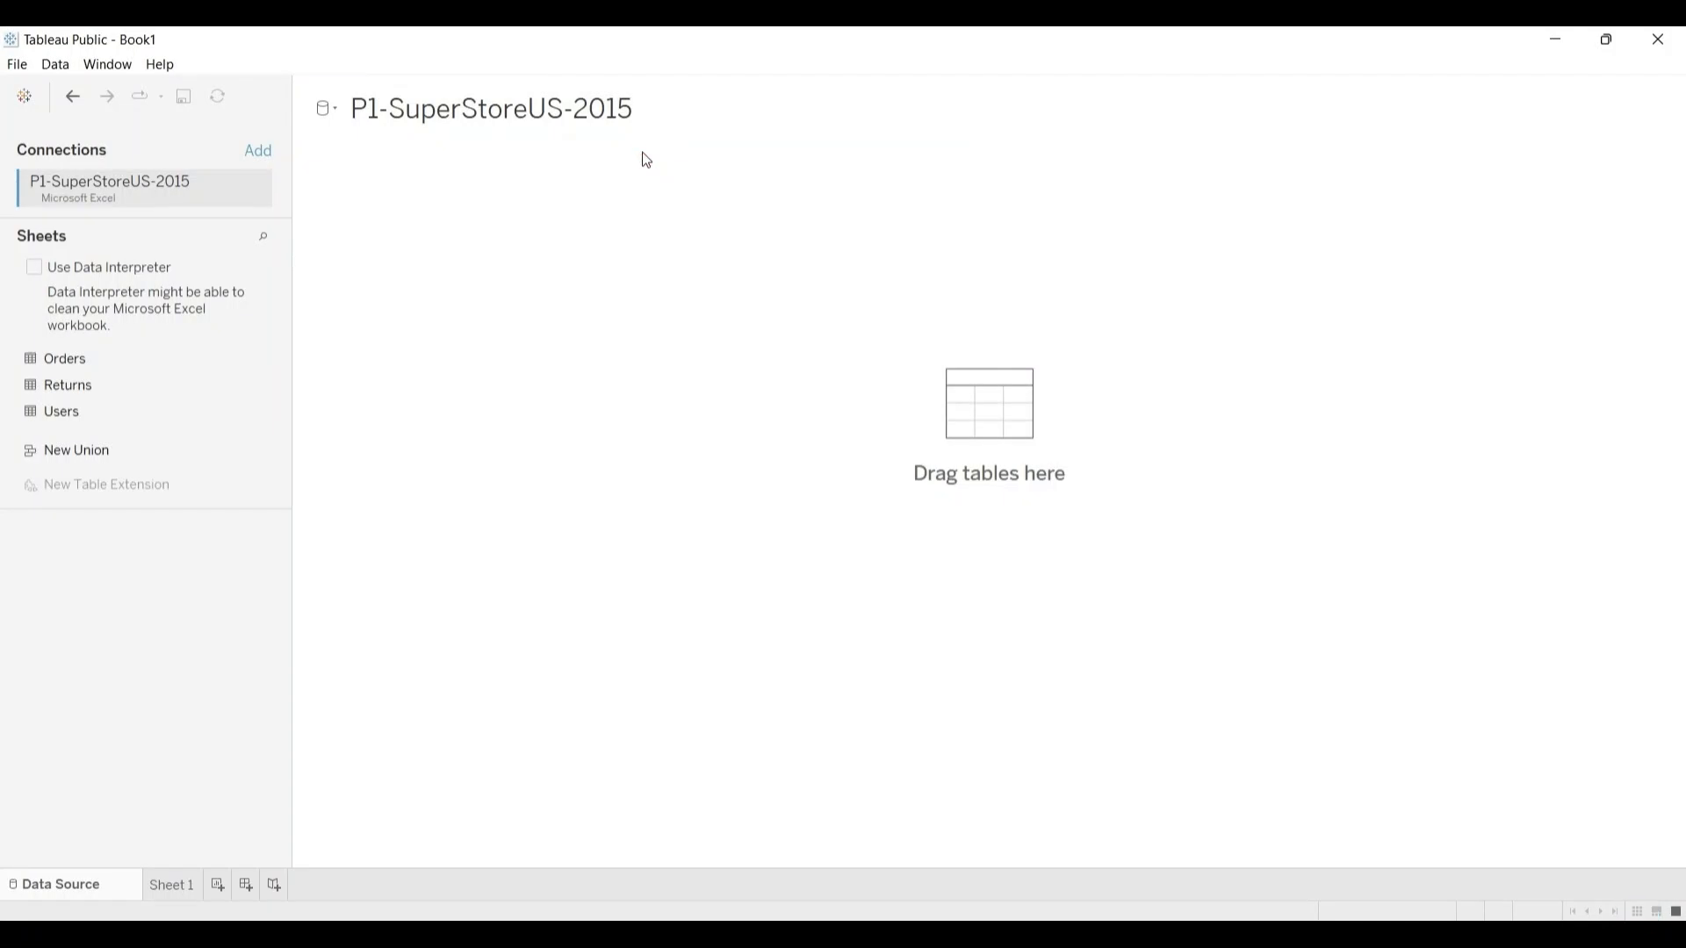
# Step: Check the data source options for P1-SuperStoreUS-2015, step back from the connection, and return to the Tableau Public start page
pyautogui.click(330, 110)
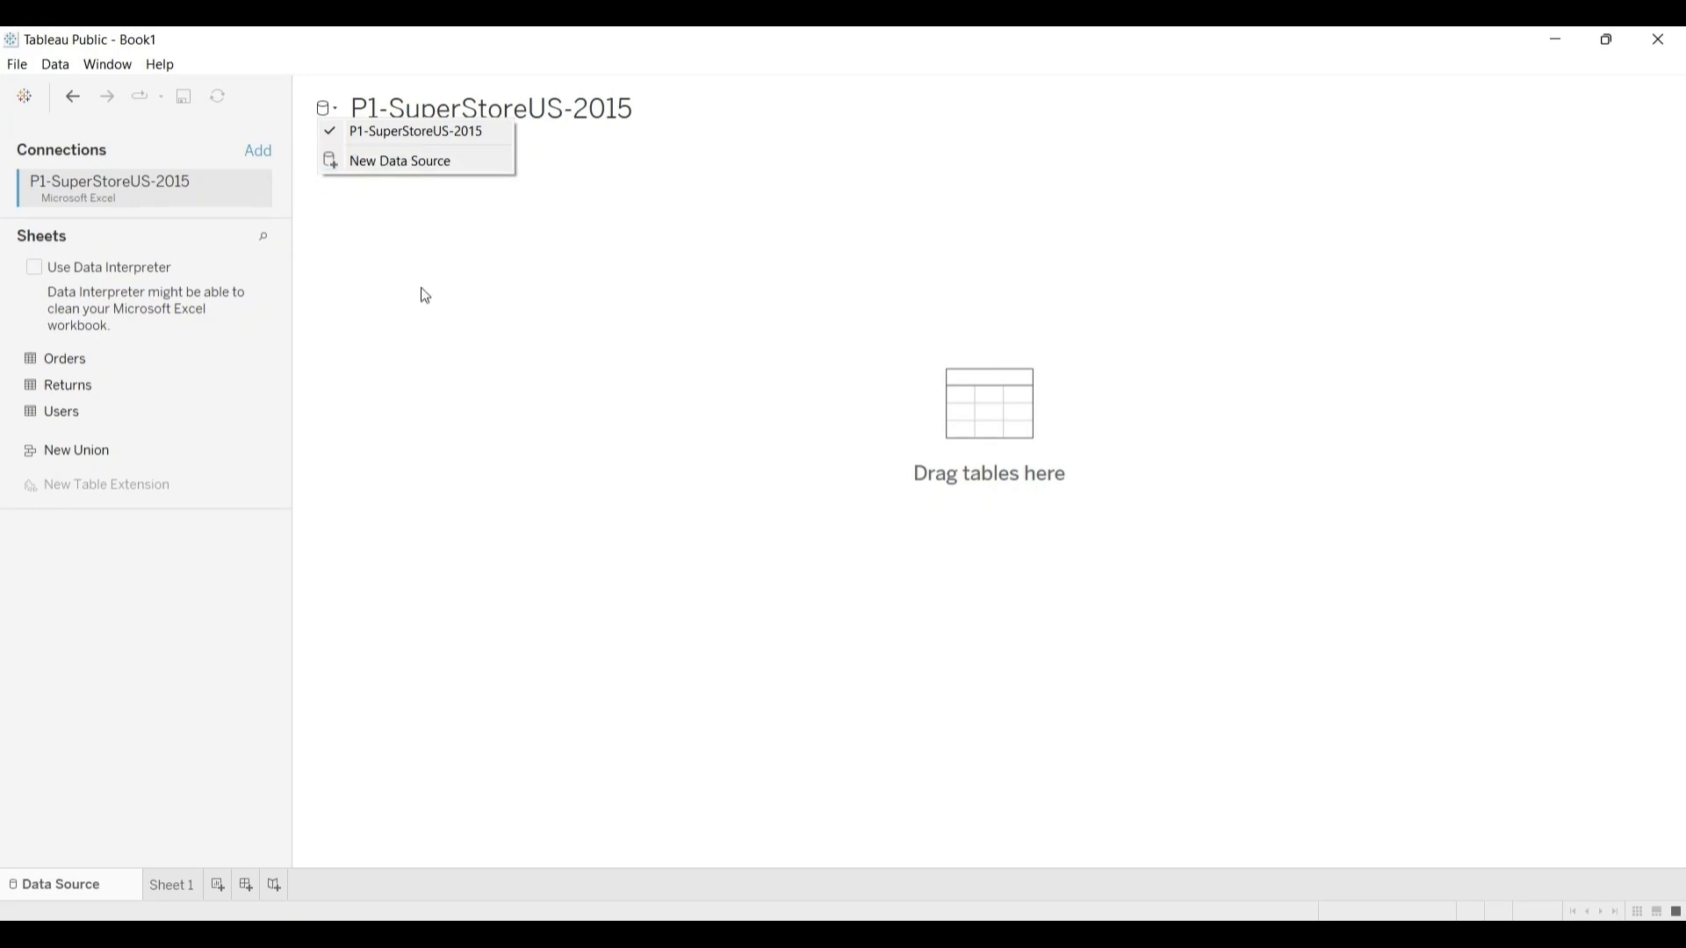
pyautogui.click(503, 228)
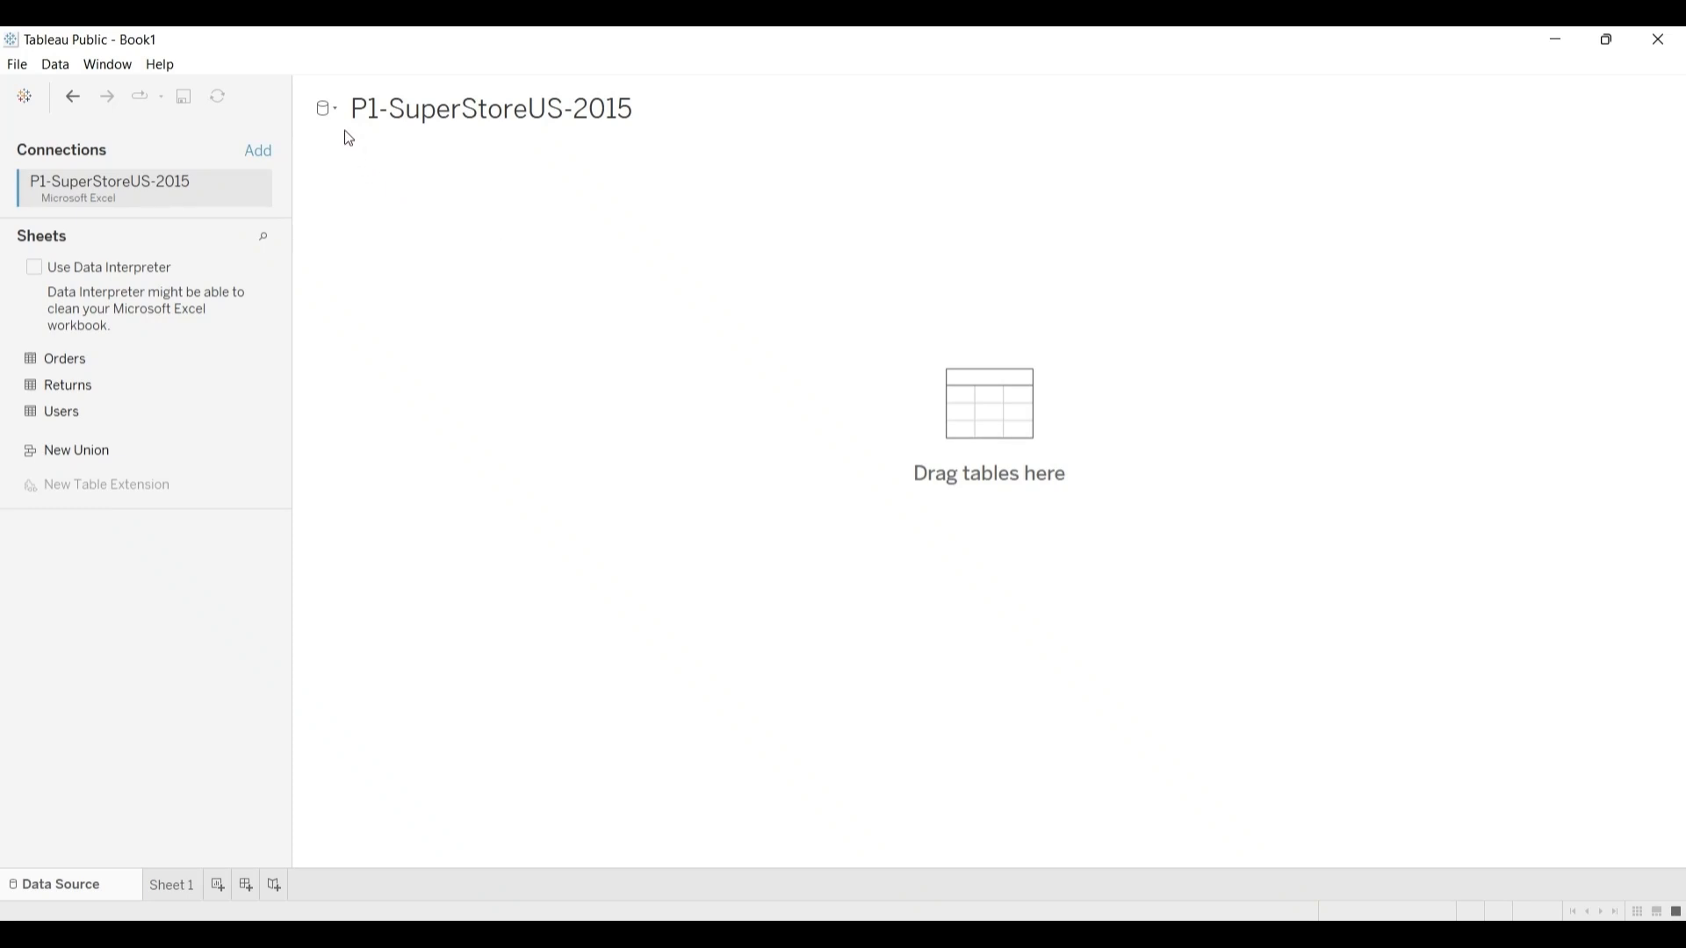
pyautogui.click(70, 95)
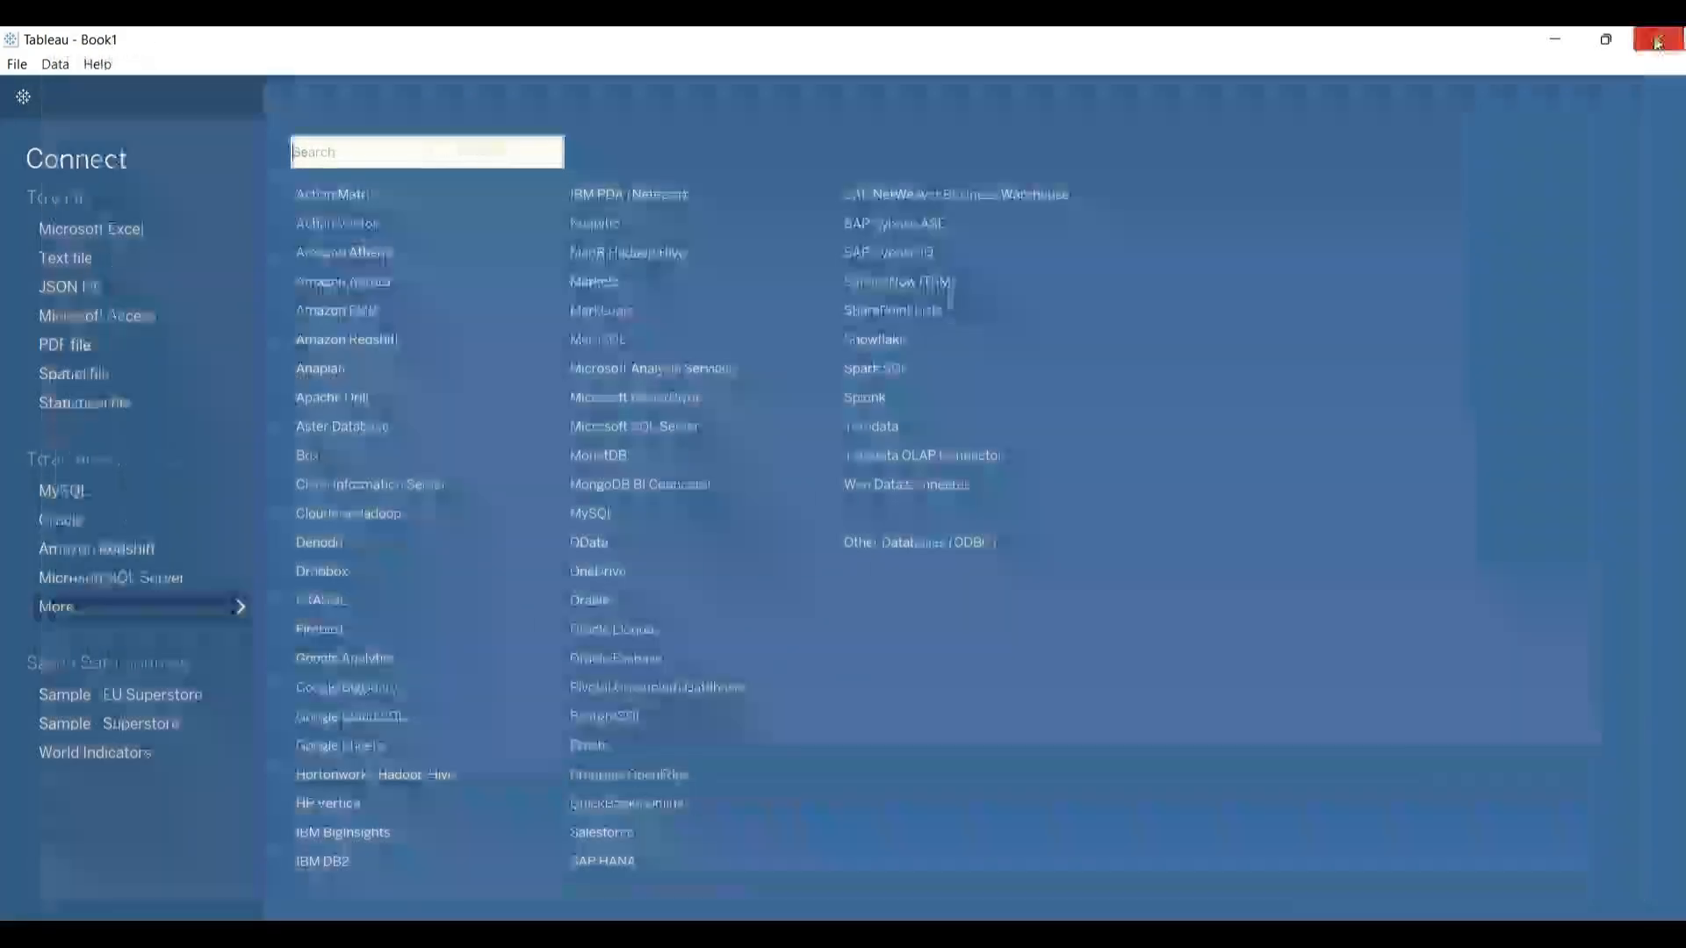
pyautogui.moveTo(1207, 934)
pyautogui.click(1209, 905)
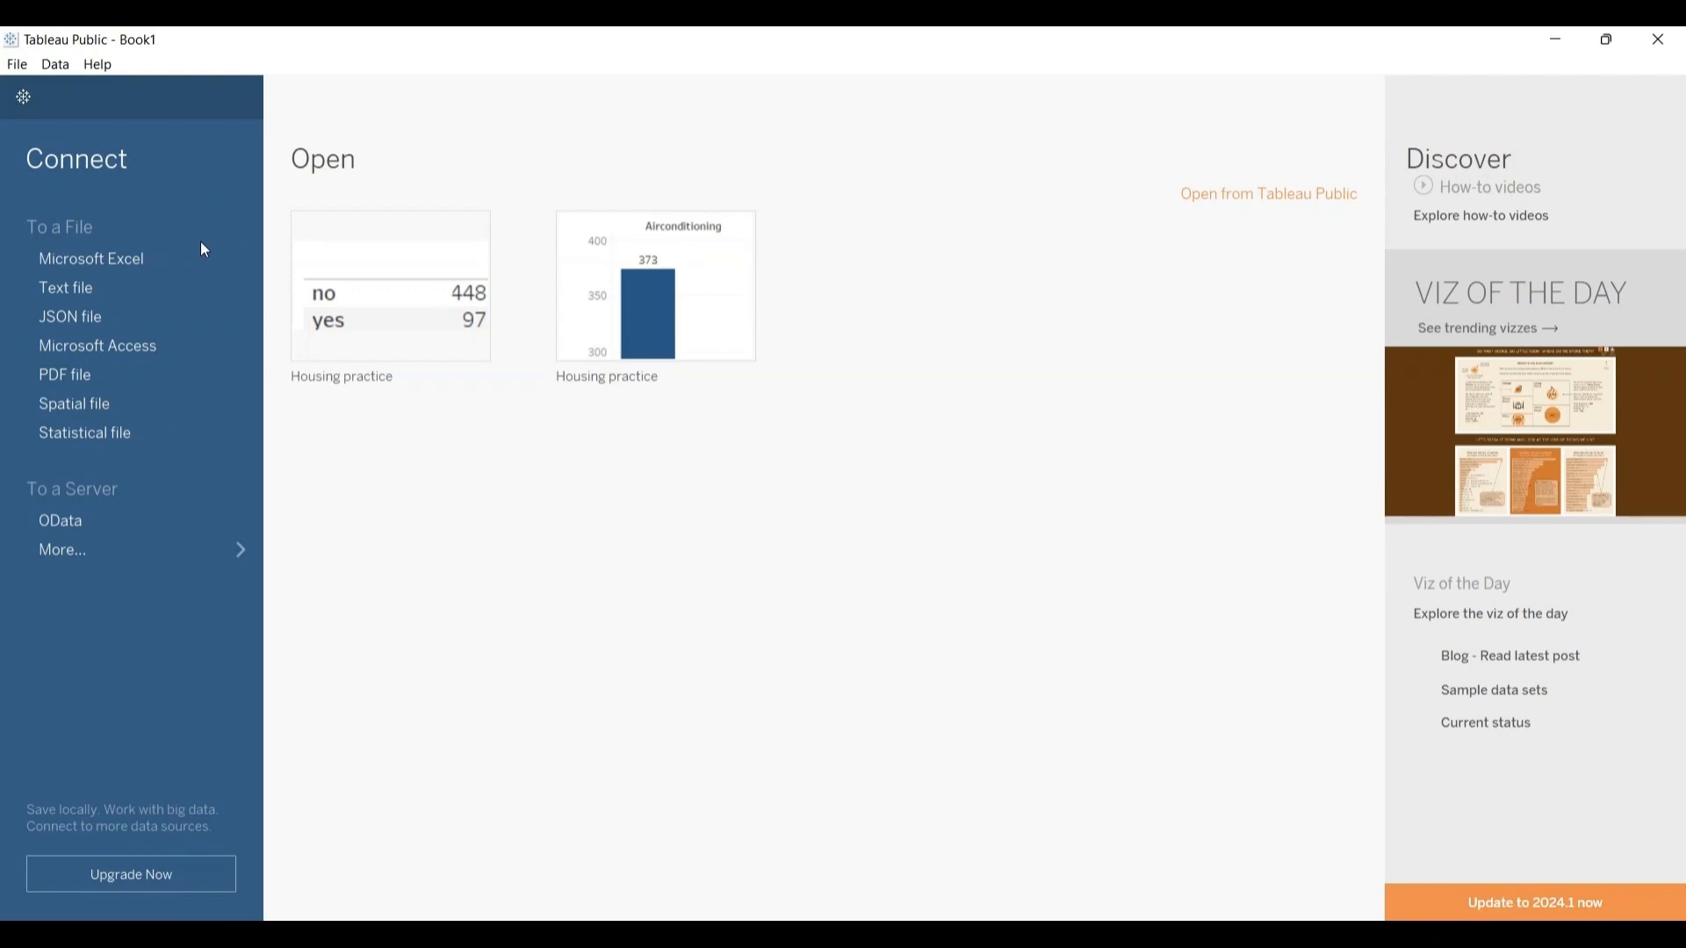
# Step: Start a connection to a Microsoft Excel file and browse to the personal user folder under Users on Local Disk (C:)
pyautogui.click(98, 258)
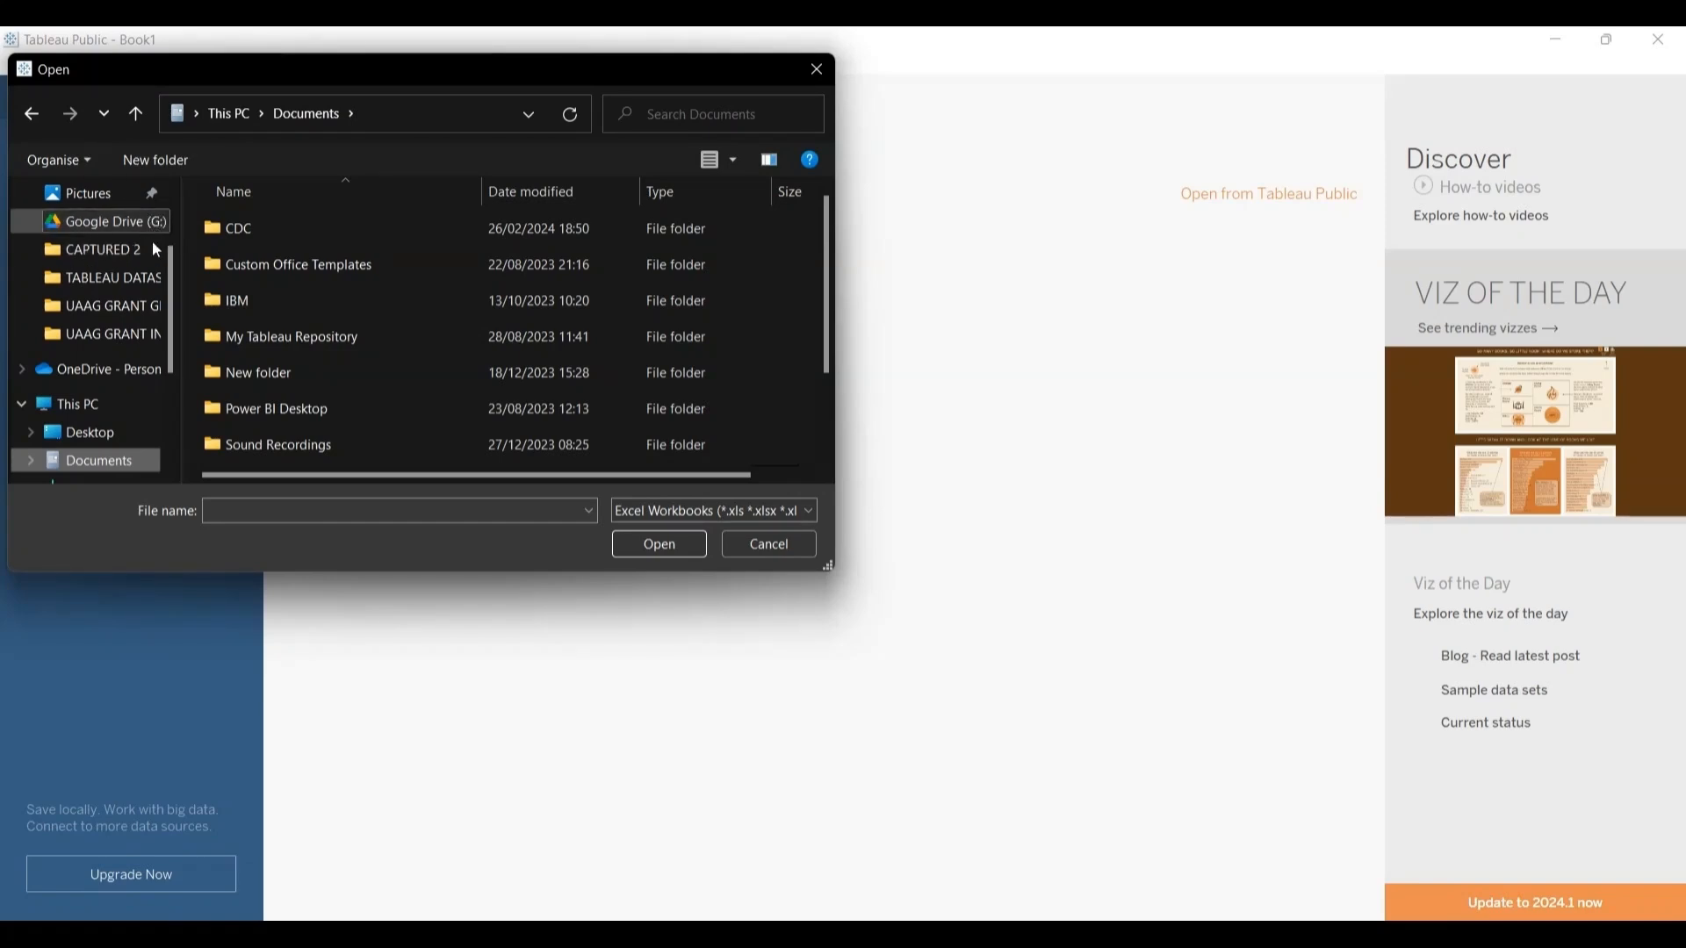
pyautogui.moveTo(171, 278); pyautogui.dragTo(176, 385)
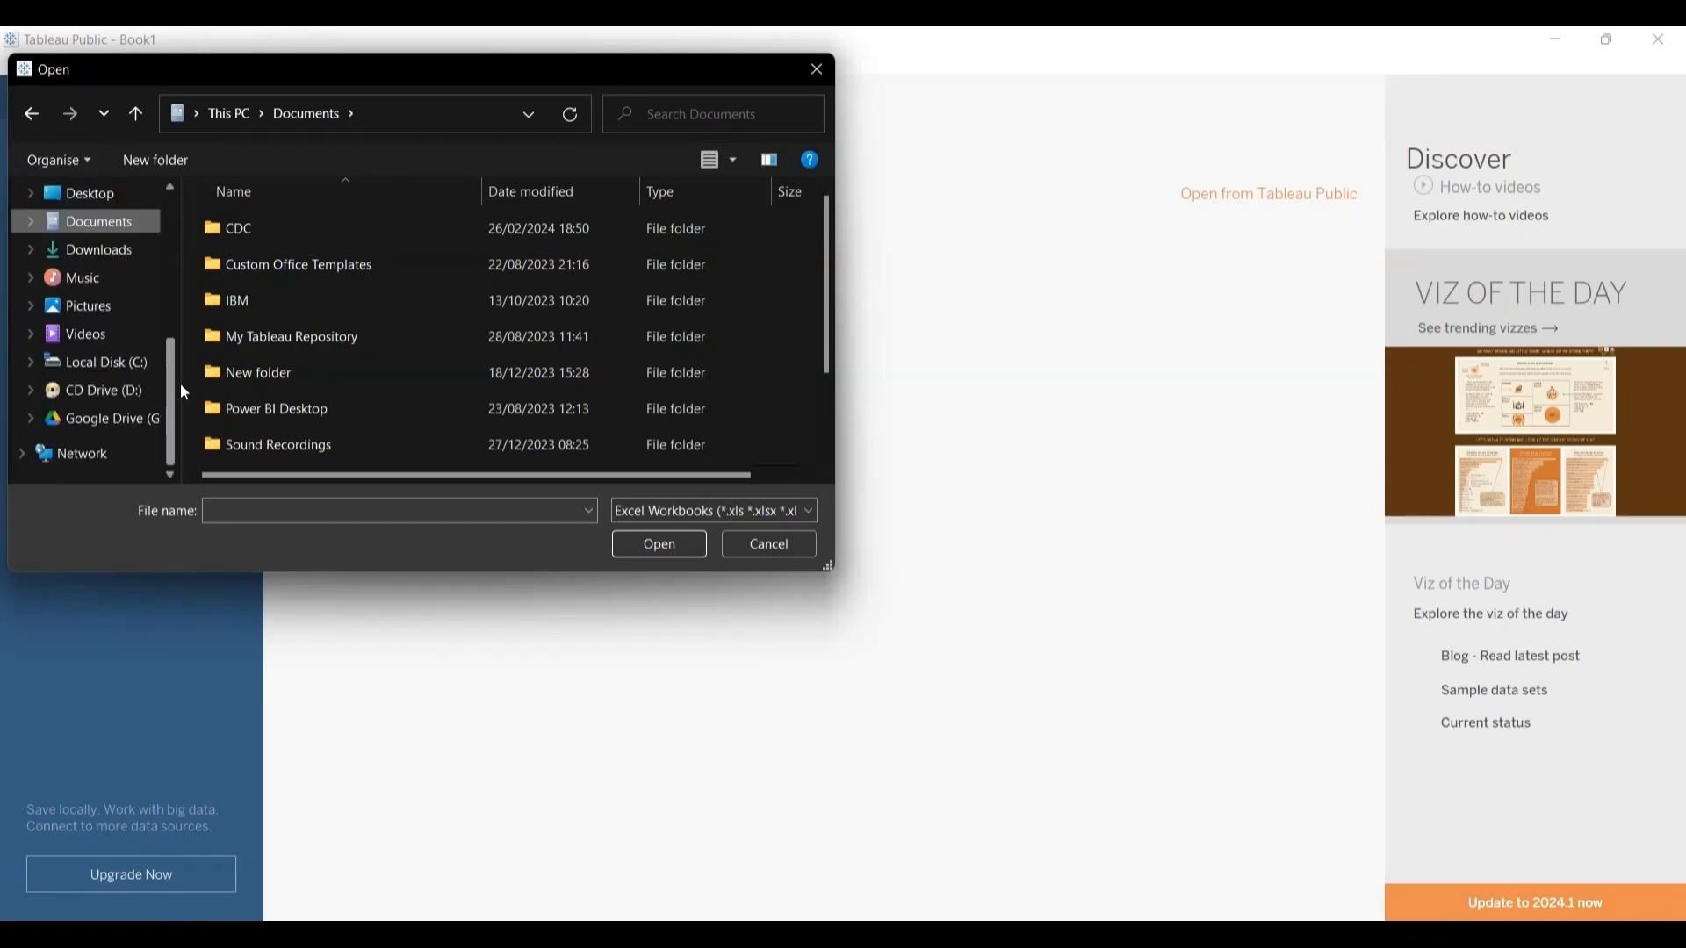
pyautogui.click(124, 367)
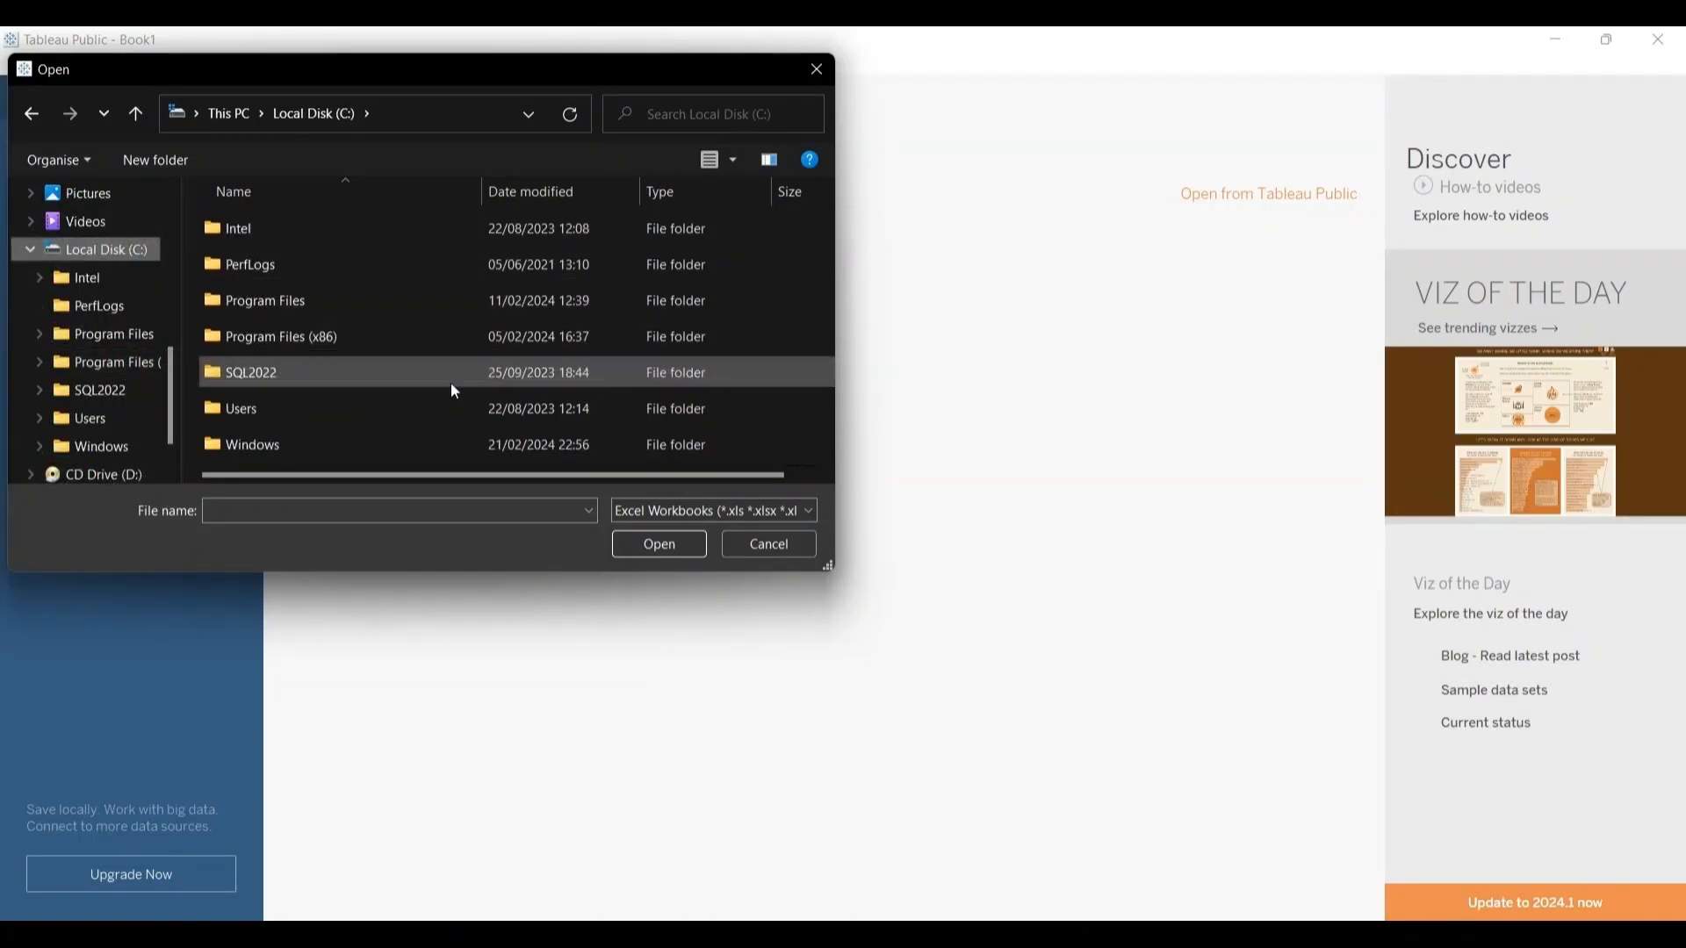
pyautogui.doubleClick(375, 407)
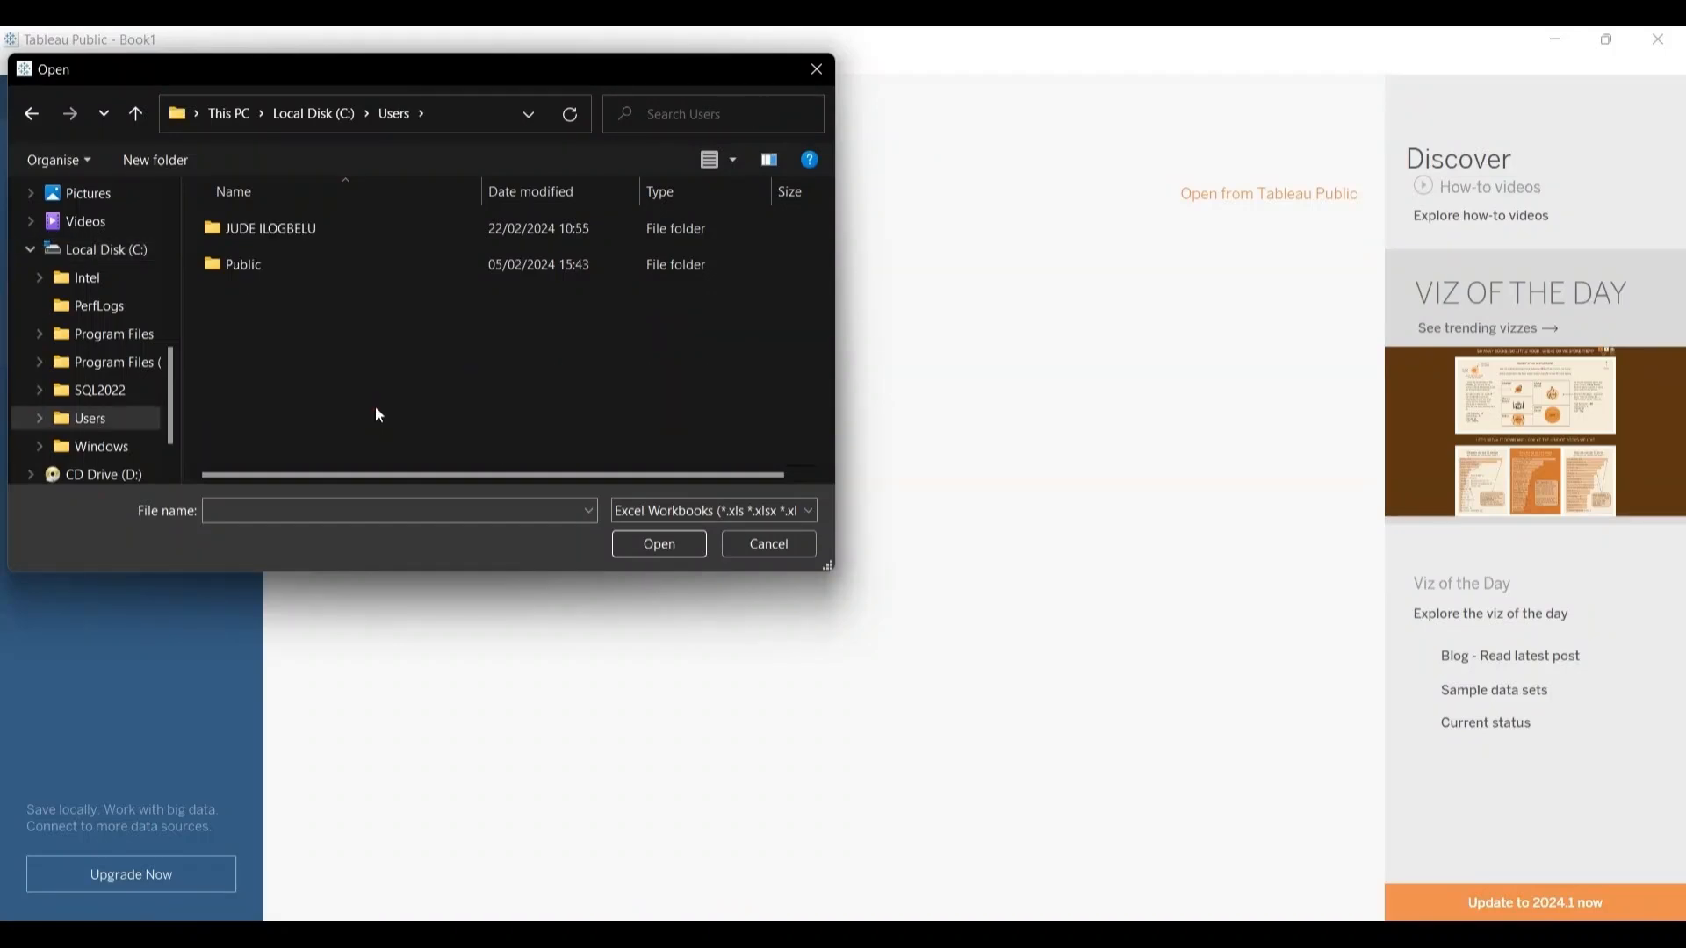
pyautogui.click(350, 231)
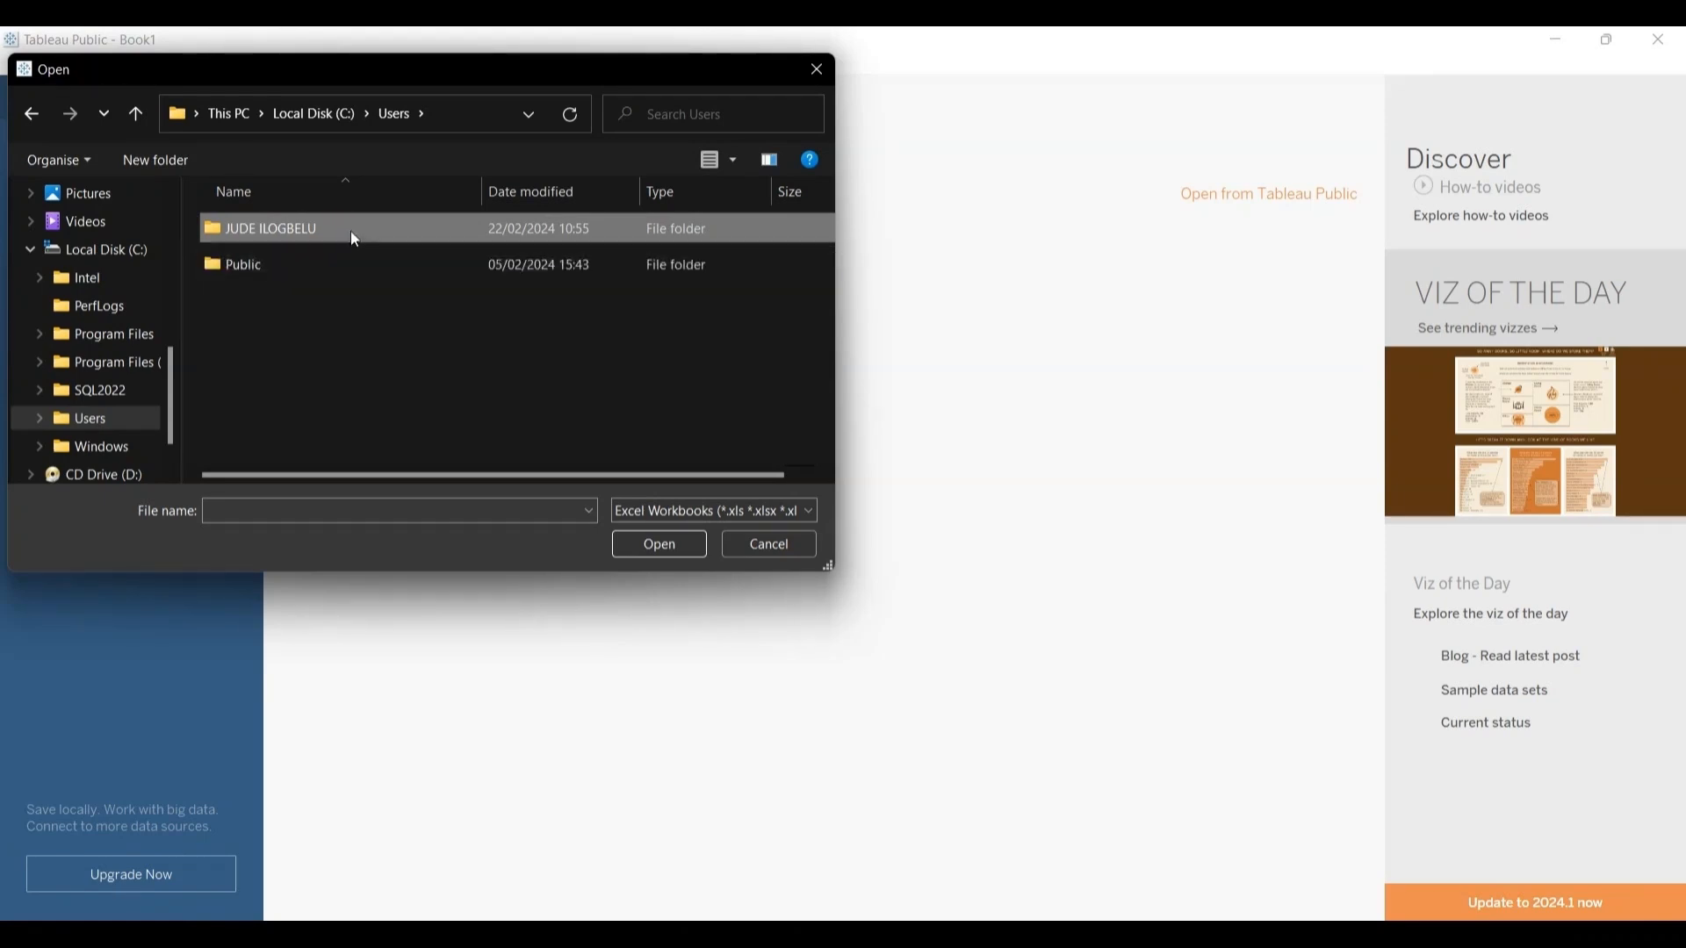
pyautogui.doubleClick(352, 230)
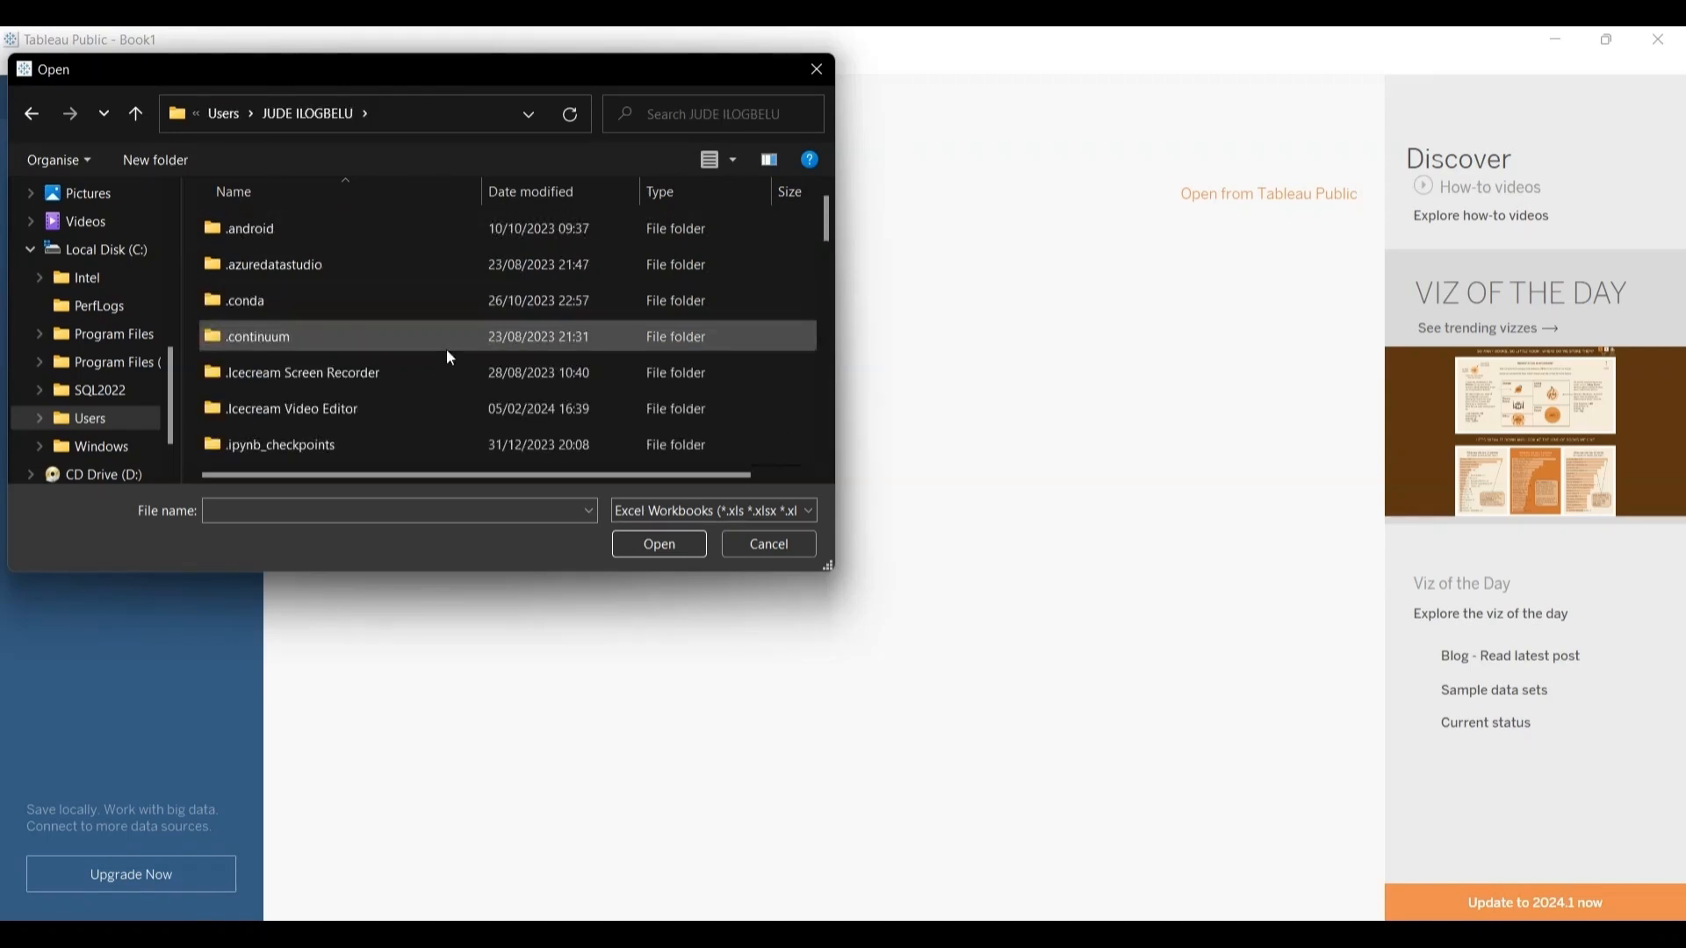
# Step: Browse through the data scientist folder and its DATA SCIENCE subfolder, and open the DMH folder
pyautogui.moveTo(824, 216); pyautogui.dragTo(832, 307)
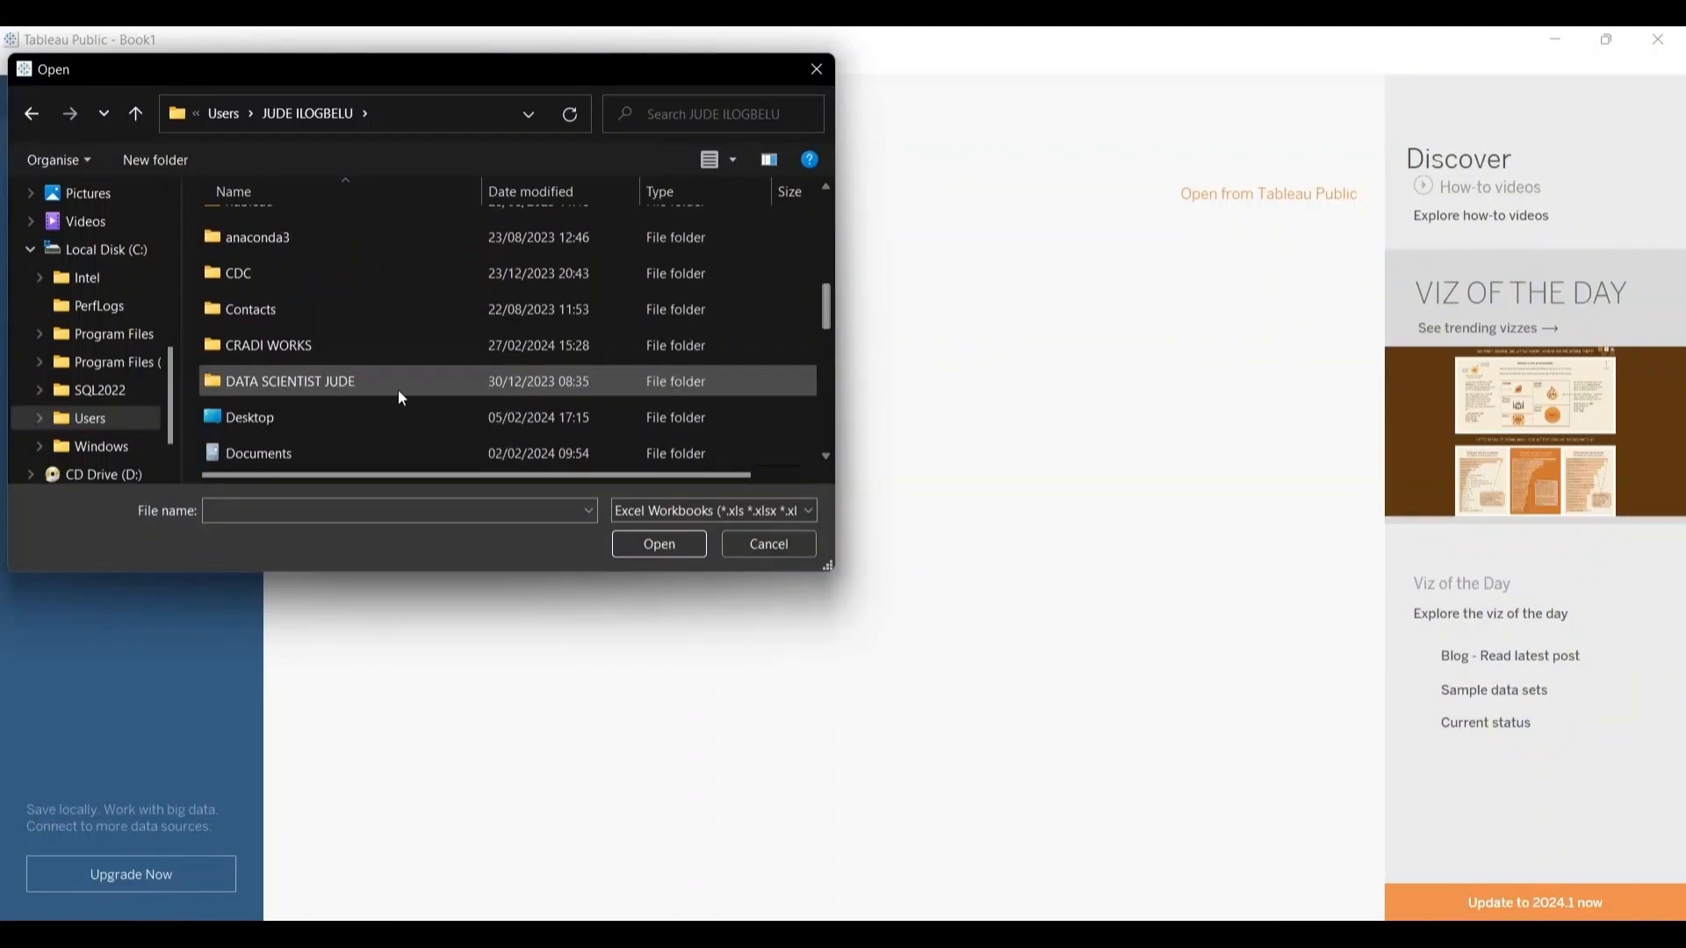
pyautogui.doubleClick(319, 379)
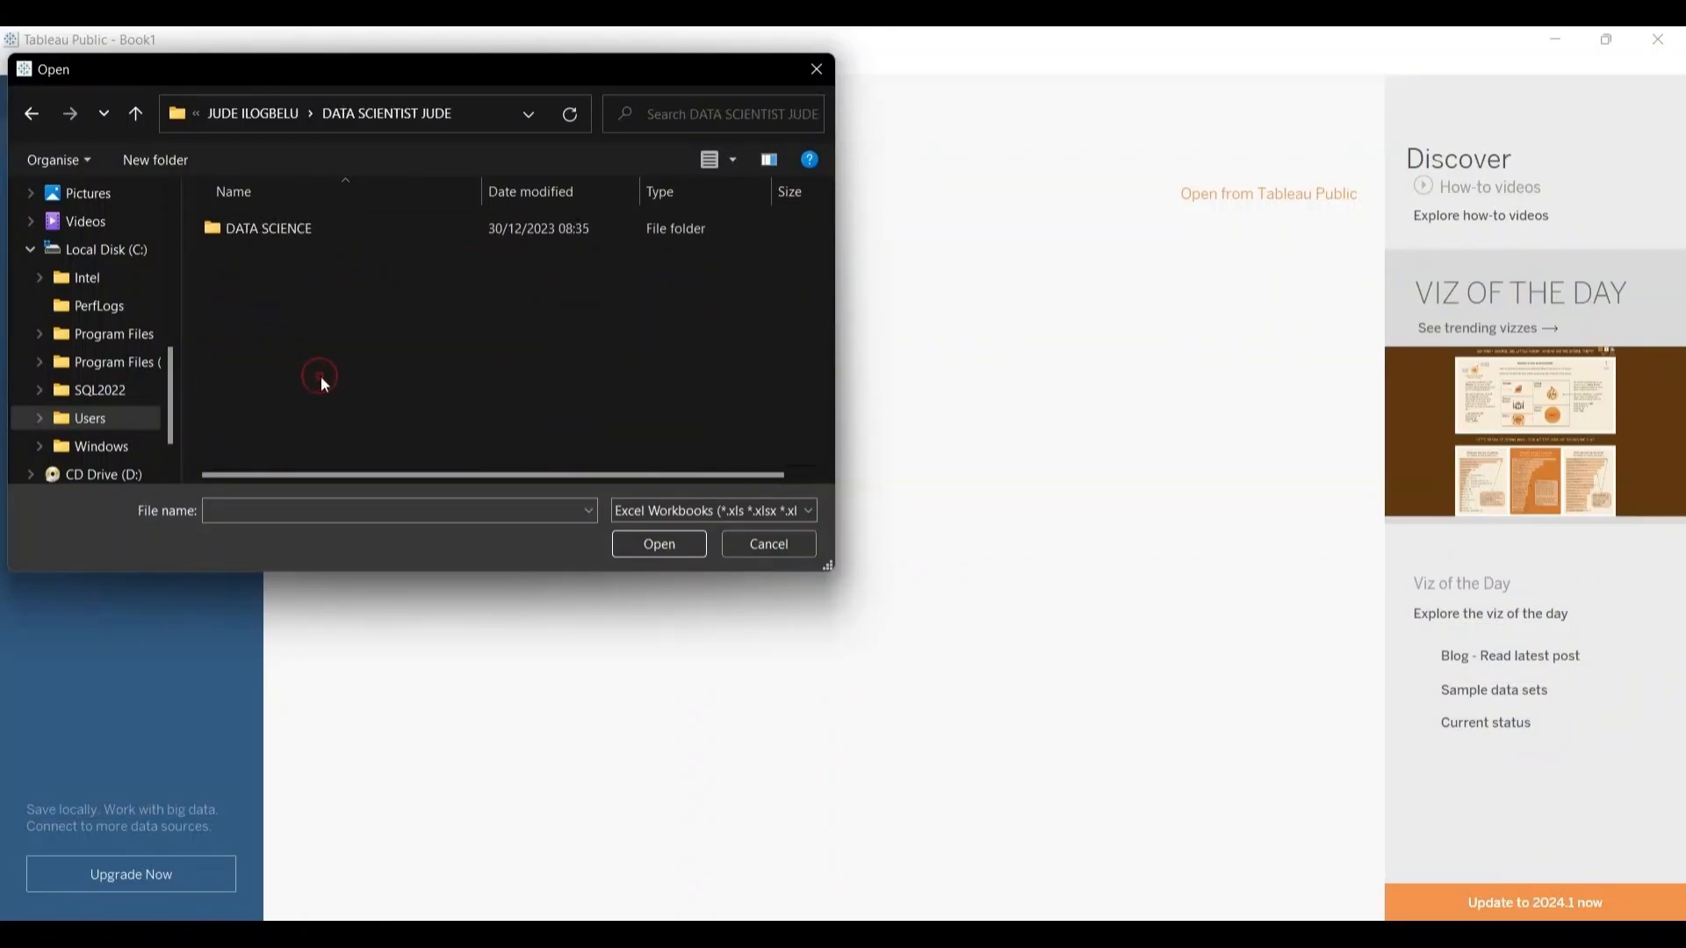
pyautogui.doubleClick(311, 228)
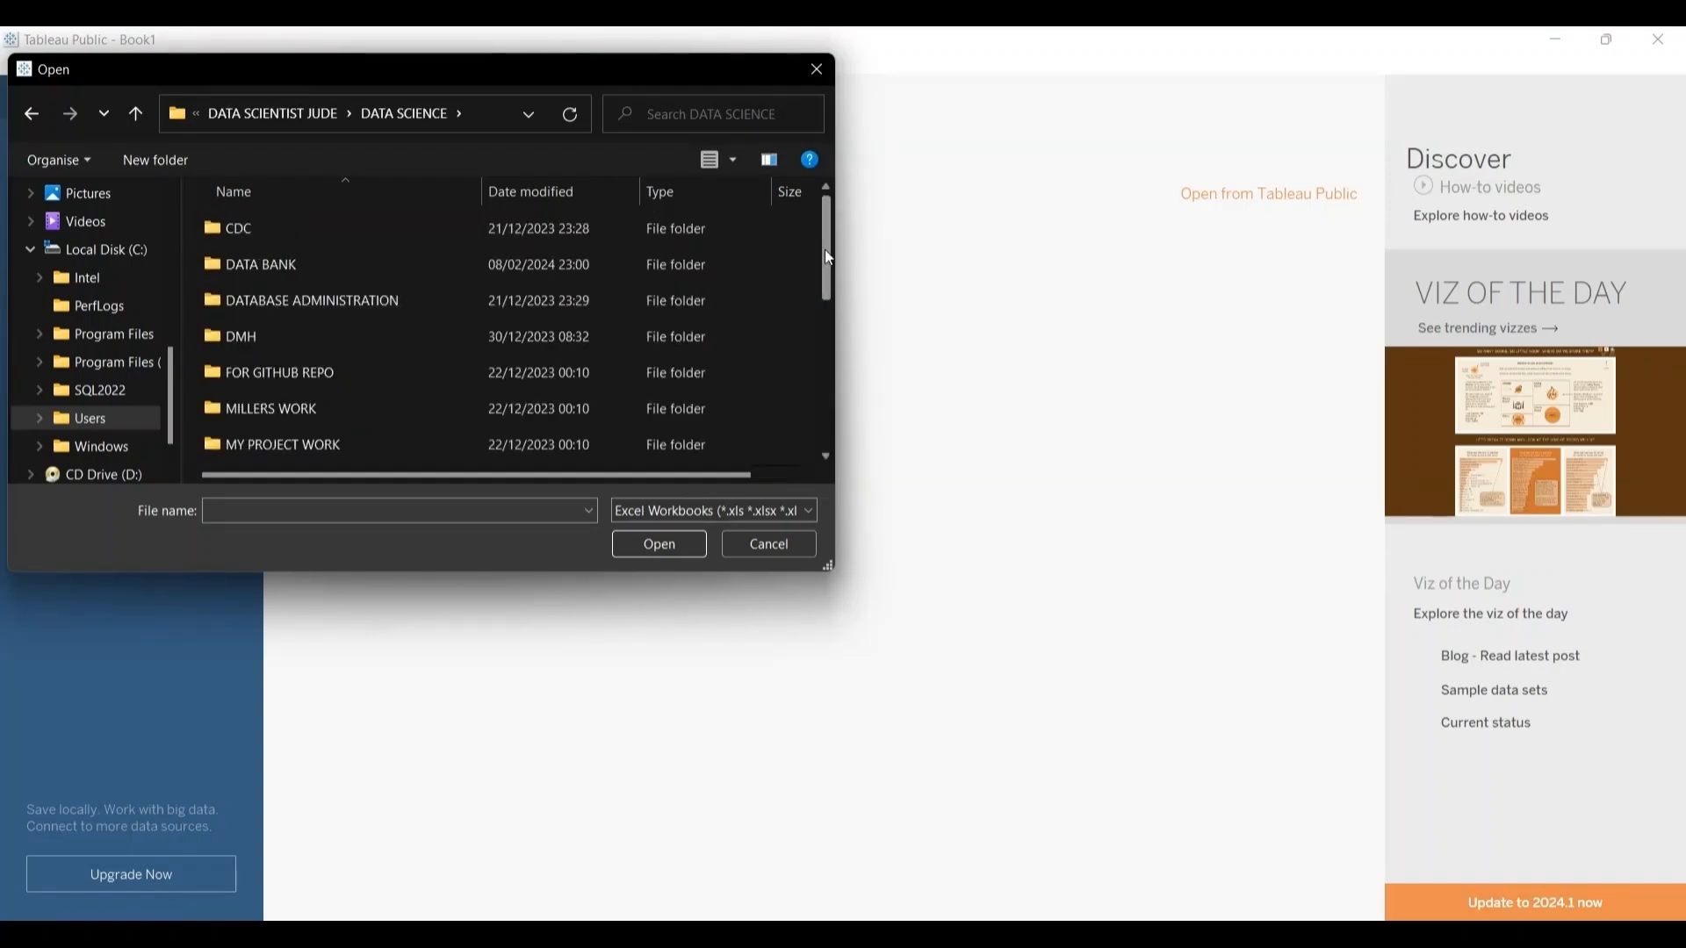
pyautogui.moveTo(824, 253)
pyautogui.mouseDown()
pyautogui.moveTo(844, 376)
pyautogui.moveTo(836, 277)
pyautogui.mouseUp()
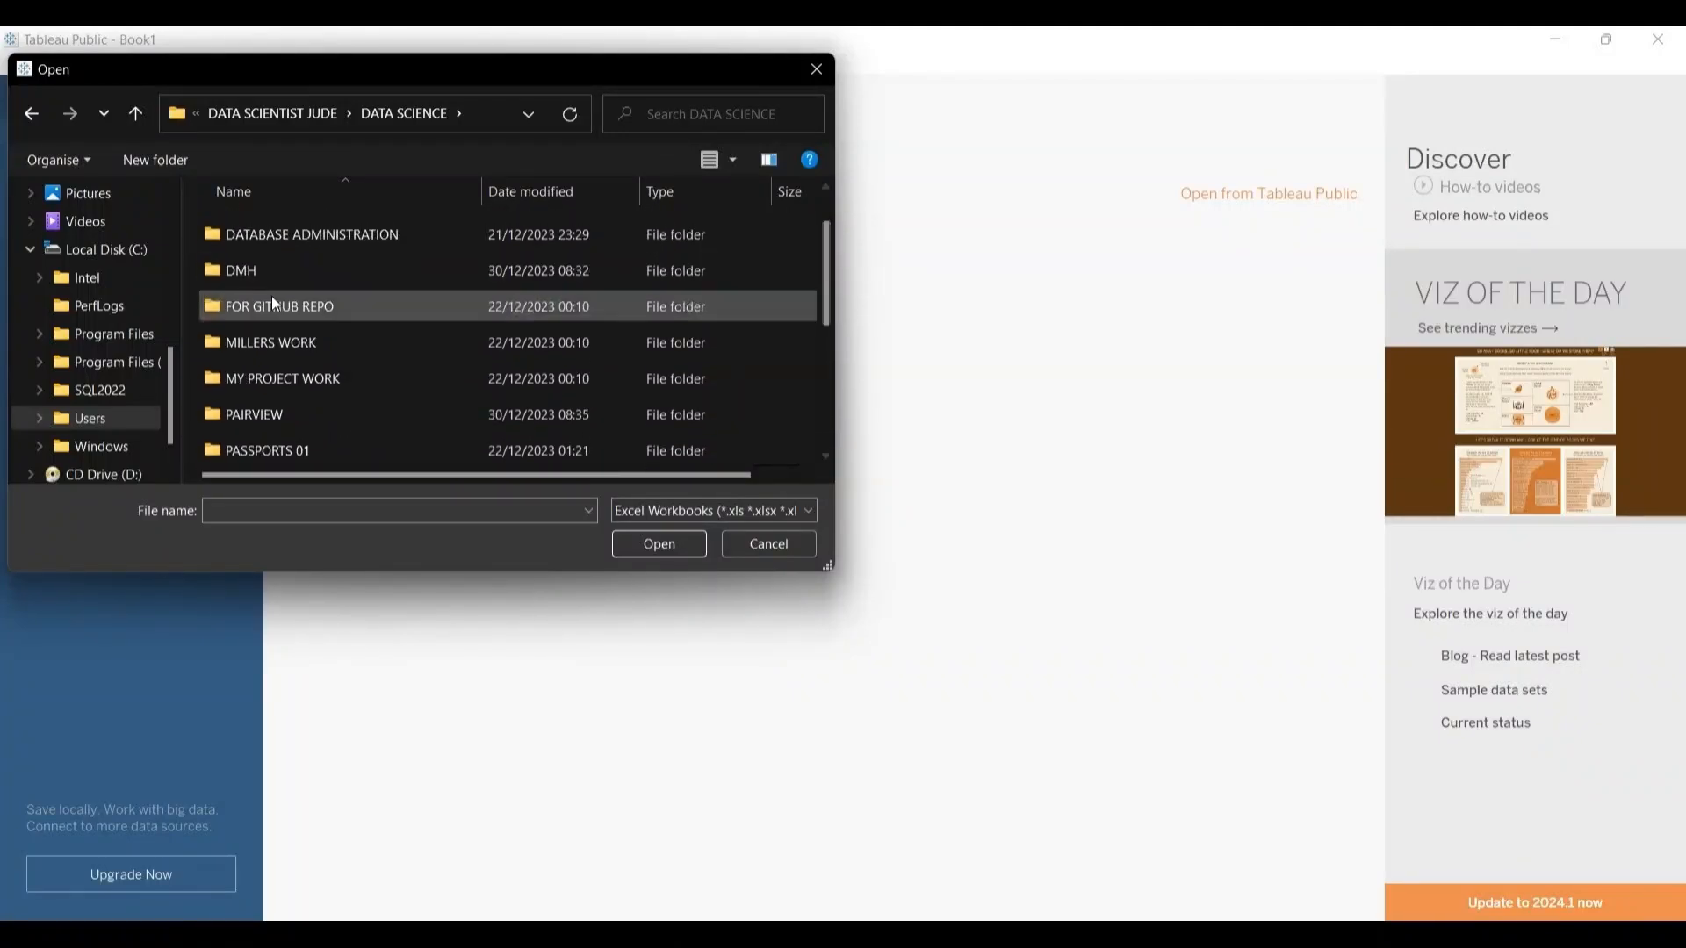
pyautogui.click(255, 273)
pyautogui.doubleClick(255, 273)
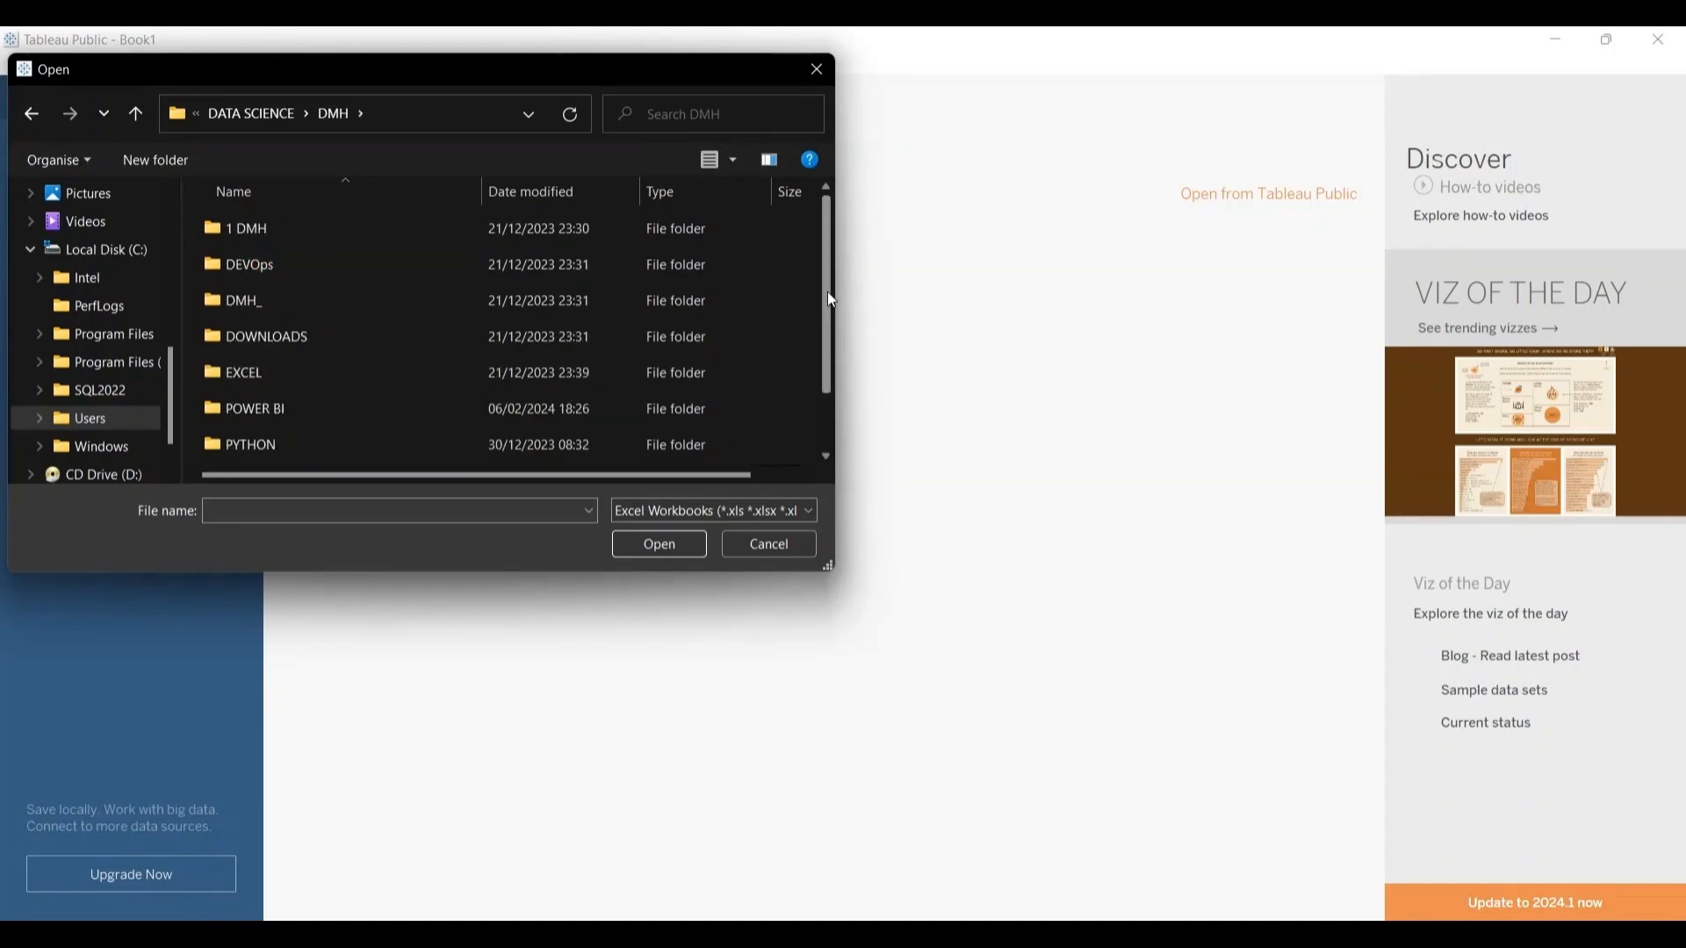
# Step: Connect to the P1-SuperStoreUS-2015 Excel workbook stored in the TABLEAU DATASETS folder inside TABLEAU
pyautogui.moveTo(826, 292); pyautogui.dragTo(839, 358)
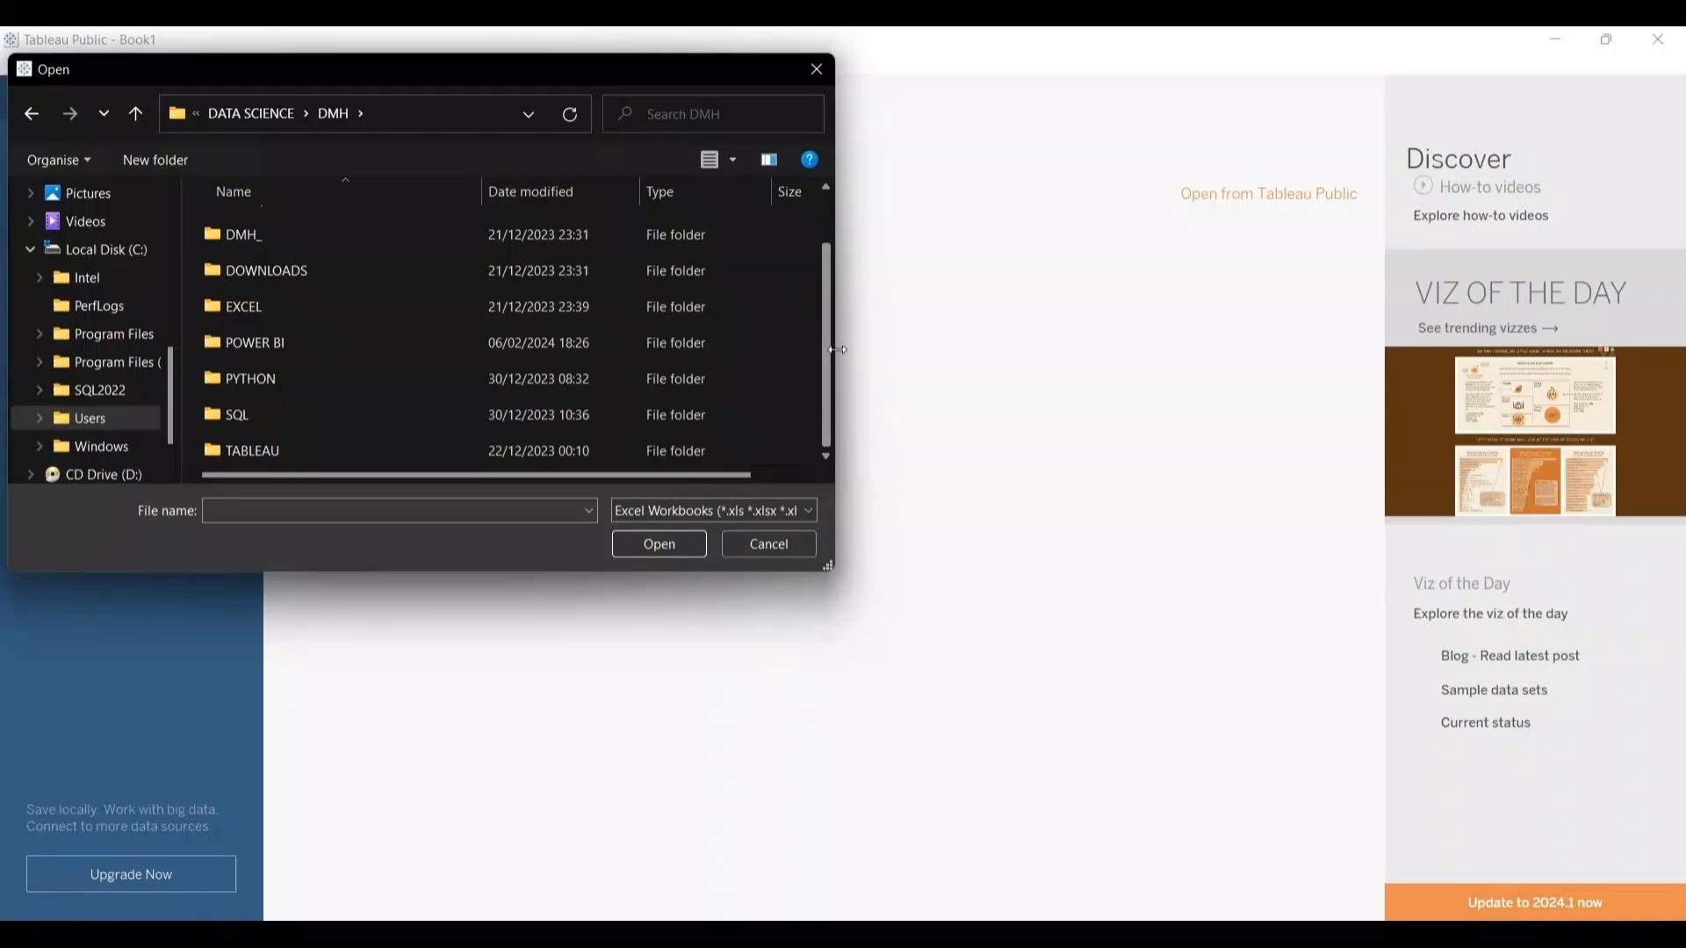
pyautogui.doubleClick(388, 451)
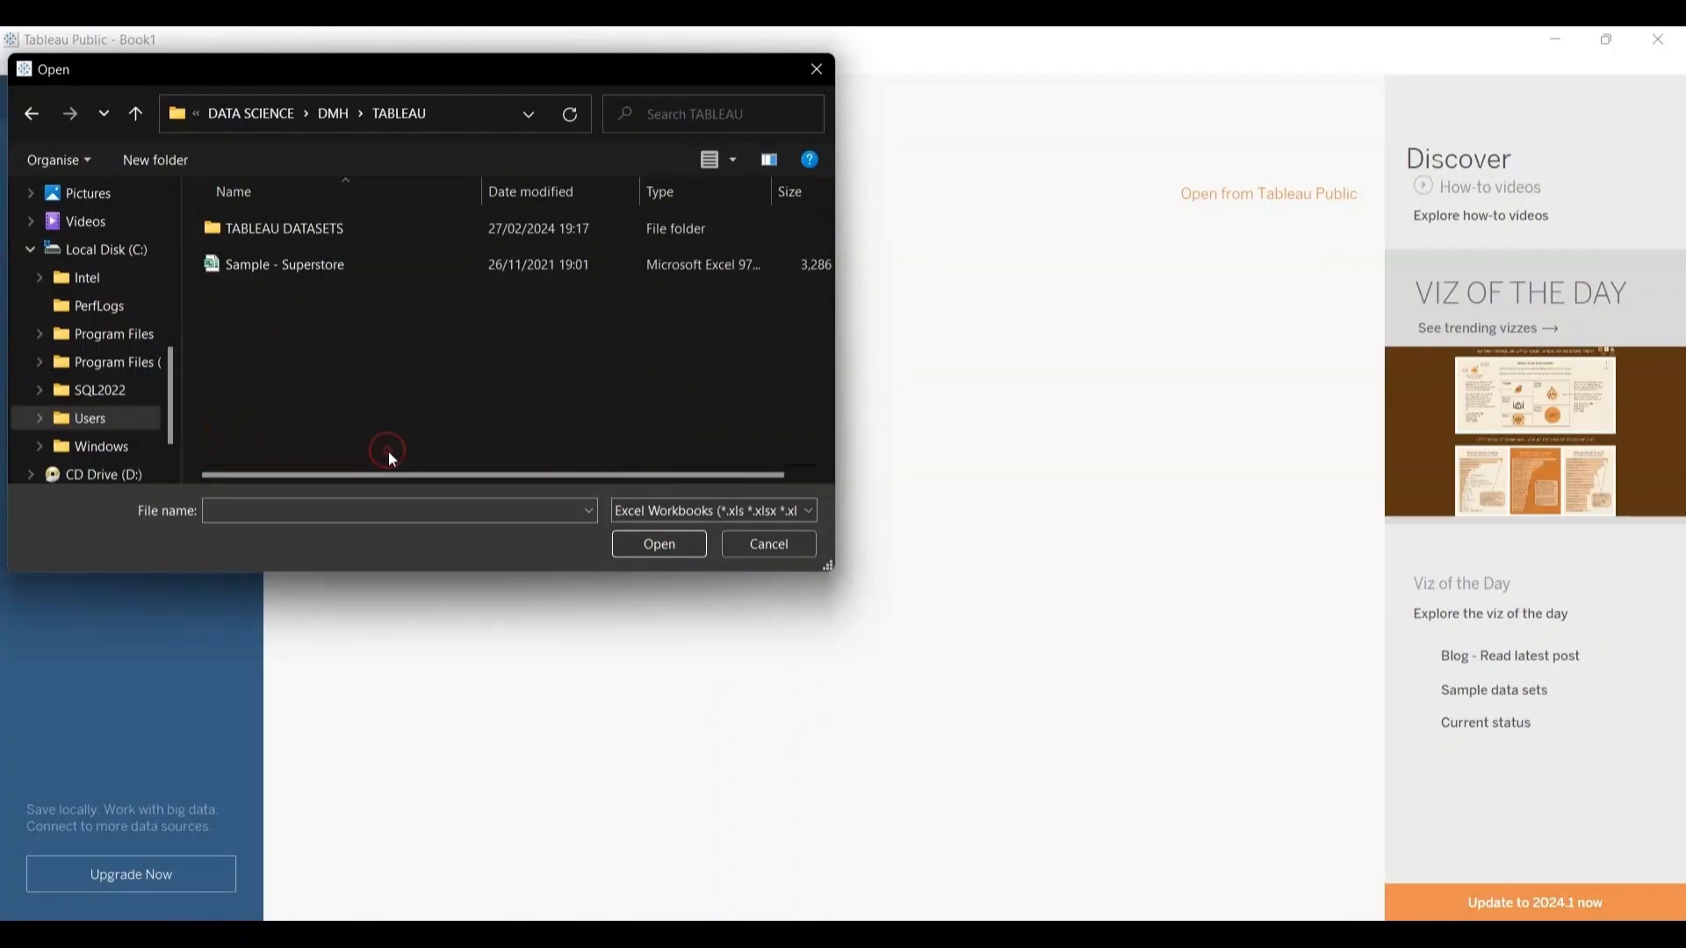
pyautogui.doubleClick(343, 228)
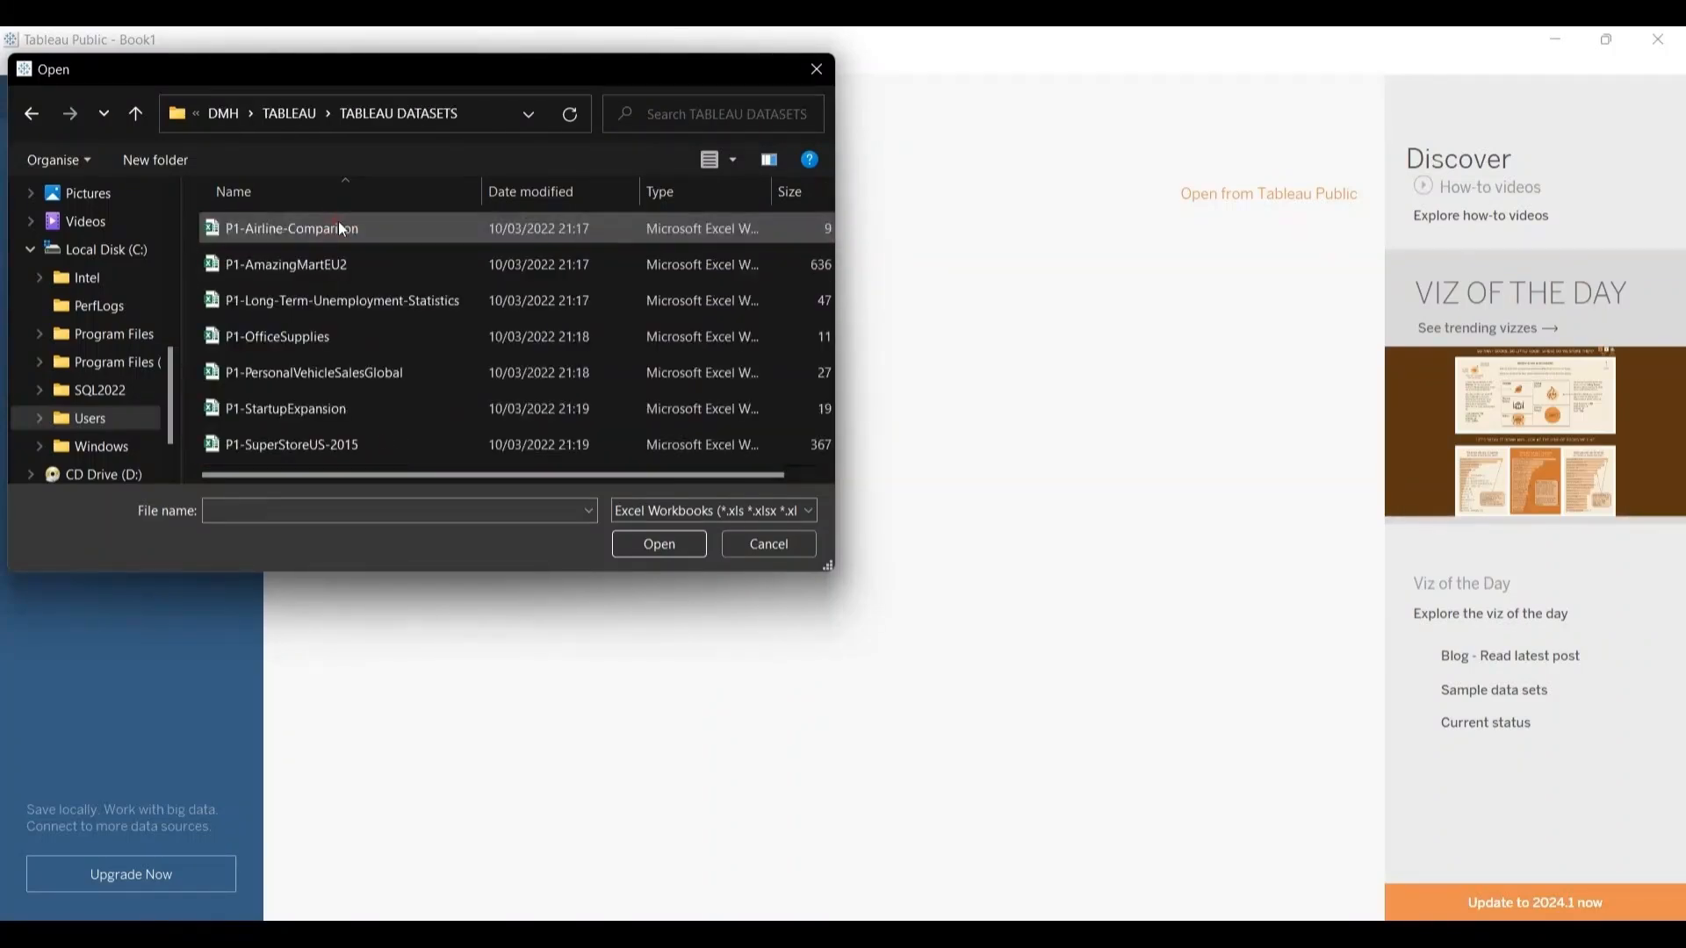
pyautogui.click(332, 441)
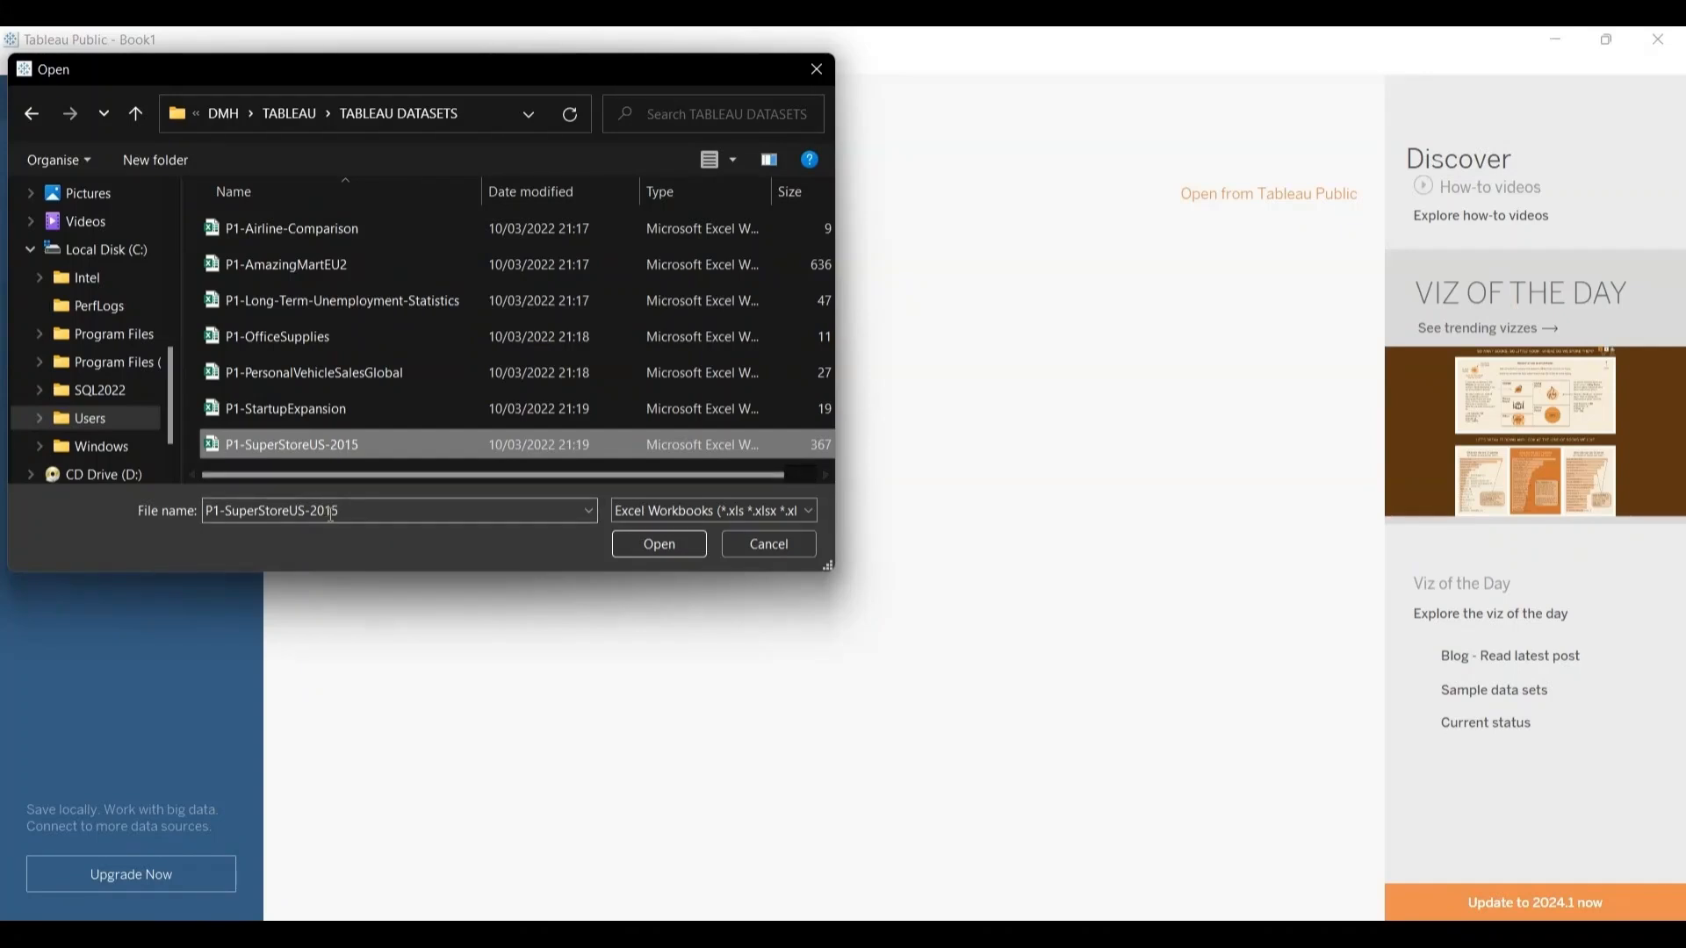
pyautogui.click(678, 546)
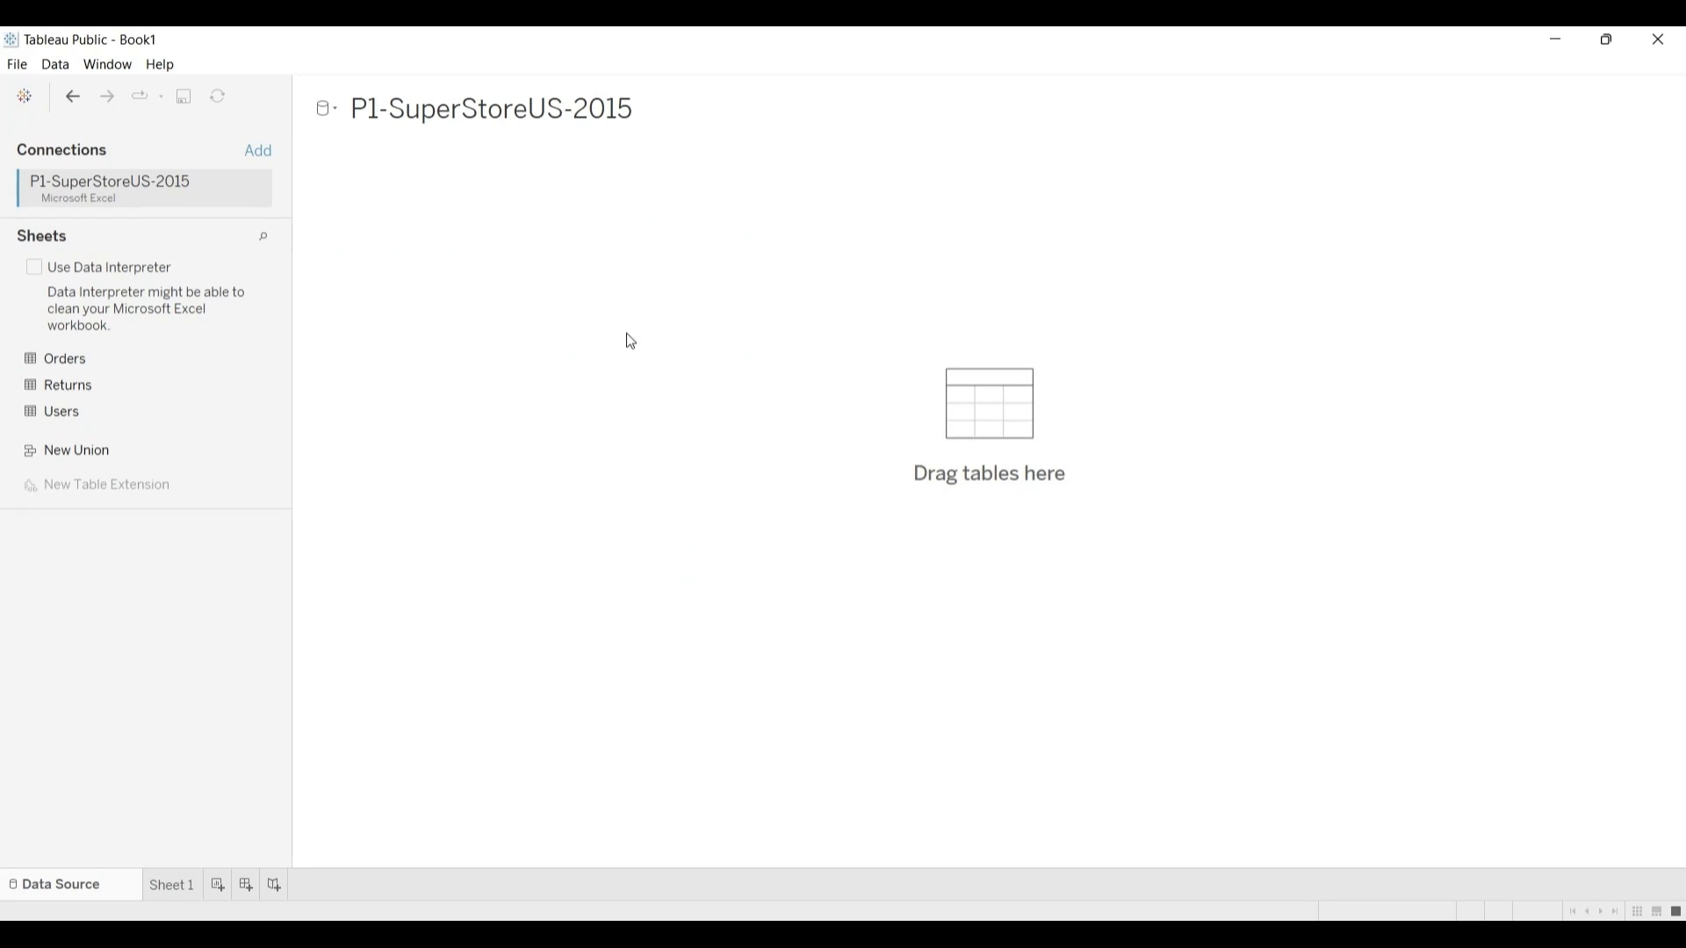
# Step: Examine the file, data source, window and help commands offered on the data source page
pyautogui.click(509, 109)
pyautogui.click(18, 66)
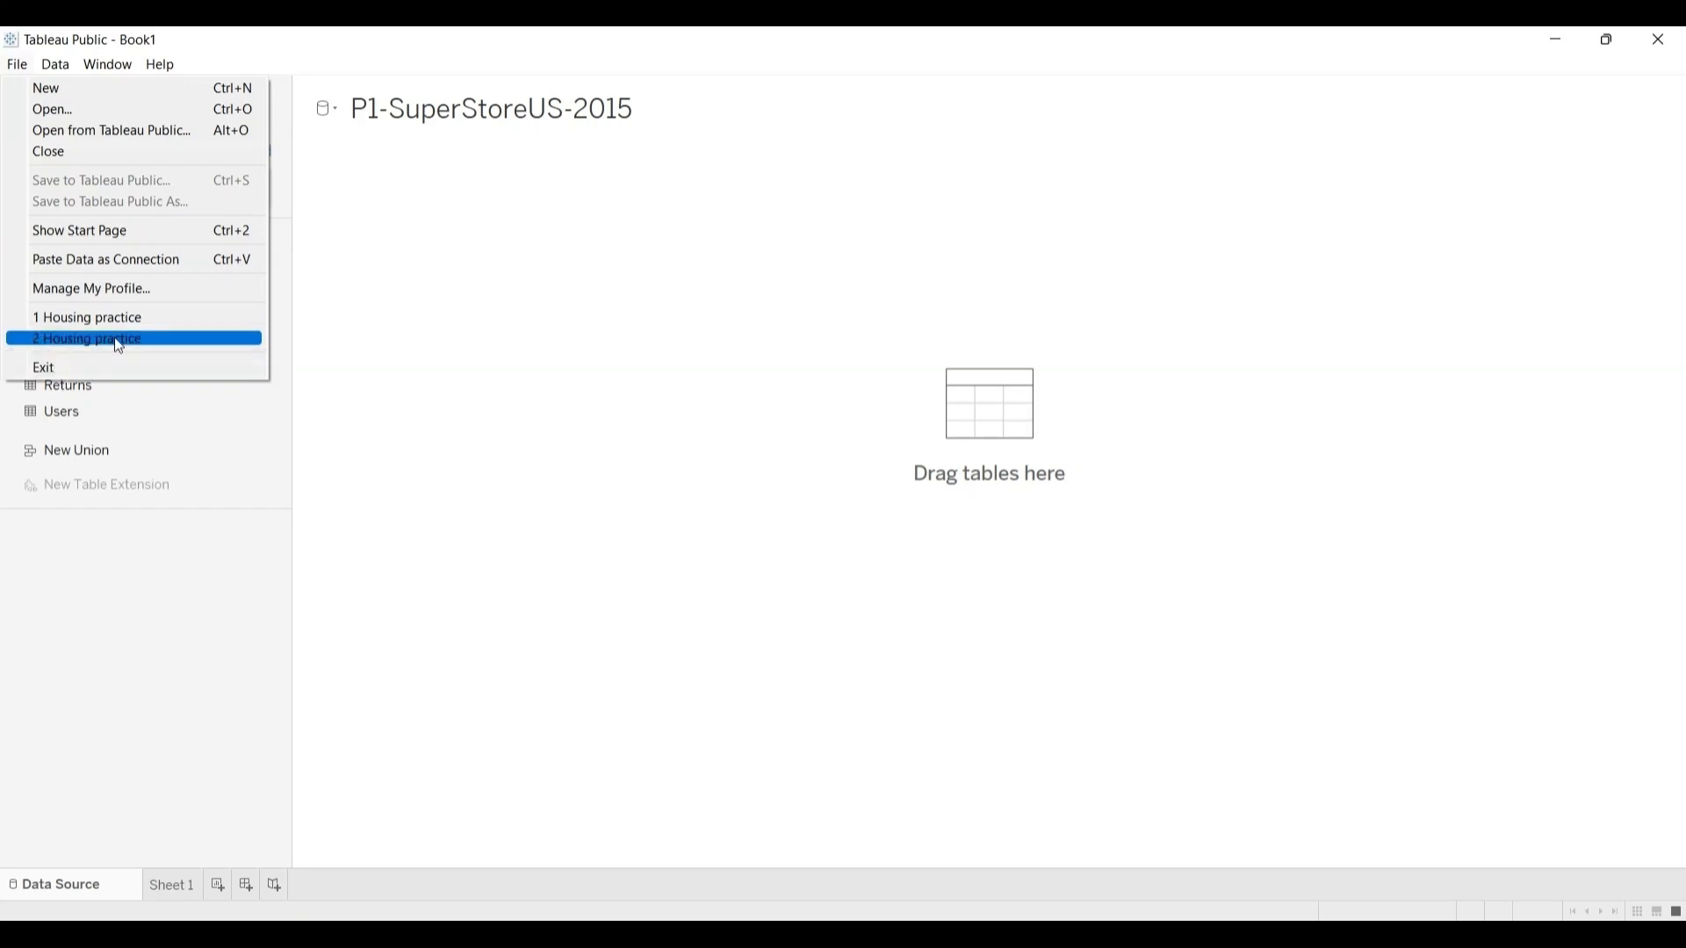
pyautogui.click(336, 244)
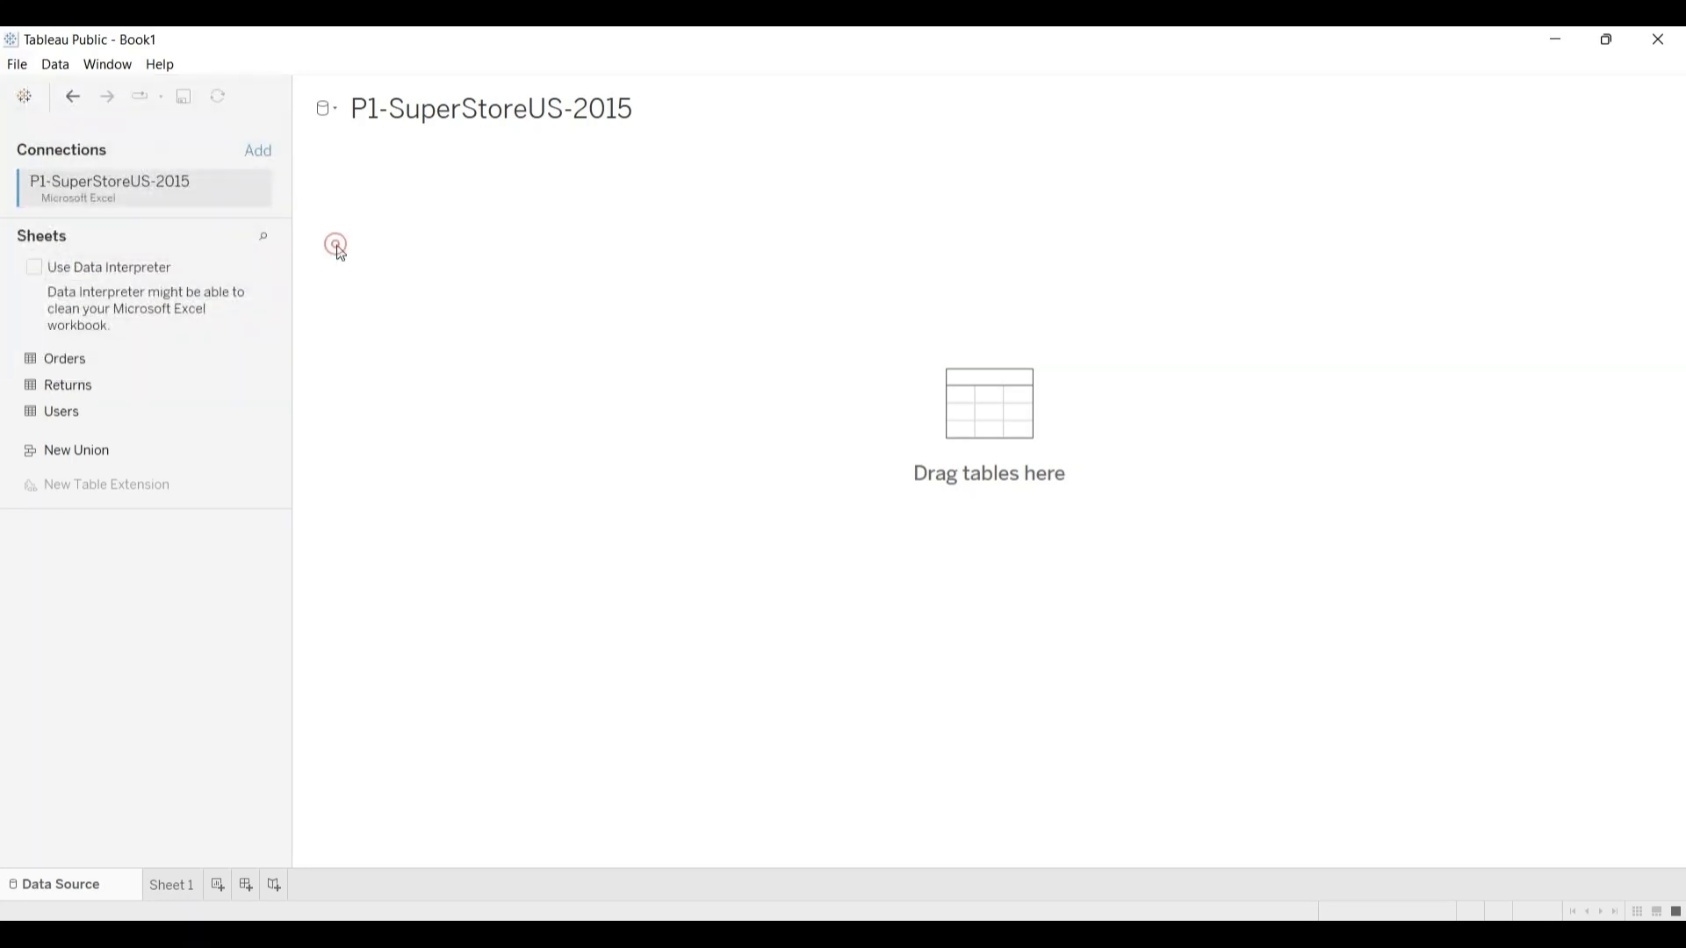
pyautogui.click(61, 72)
pyautogui.moveTo(85, 85)
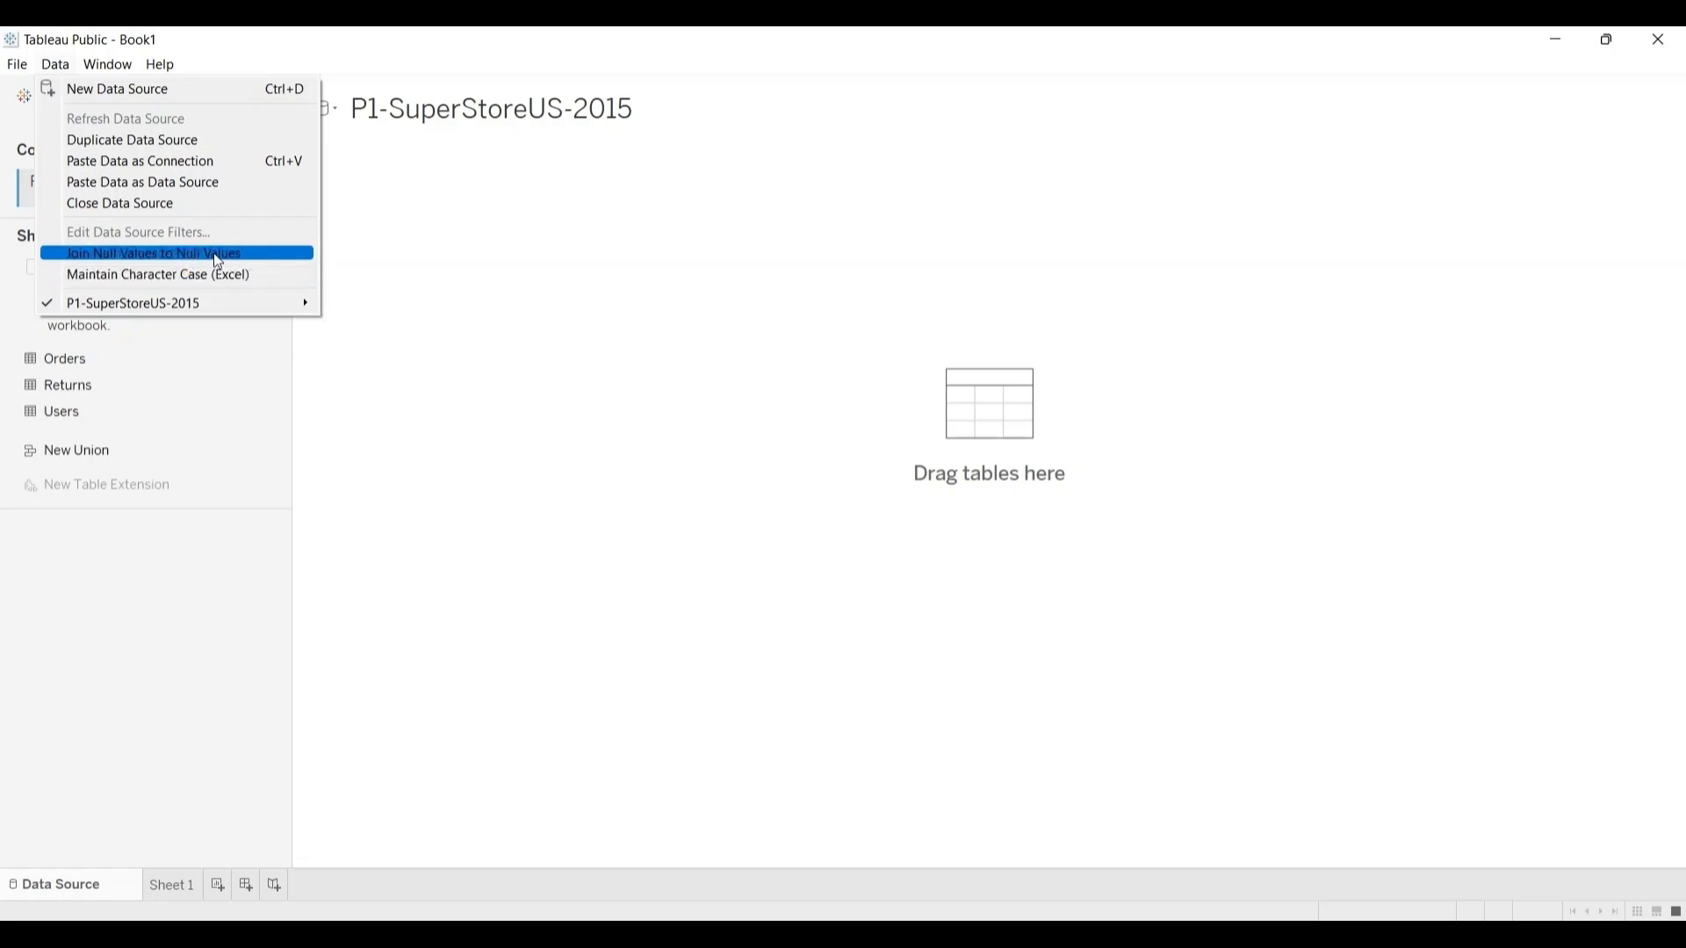
pyautogui.moveTo(153, 307)
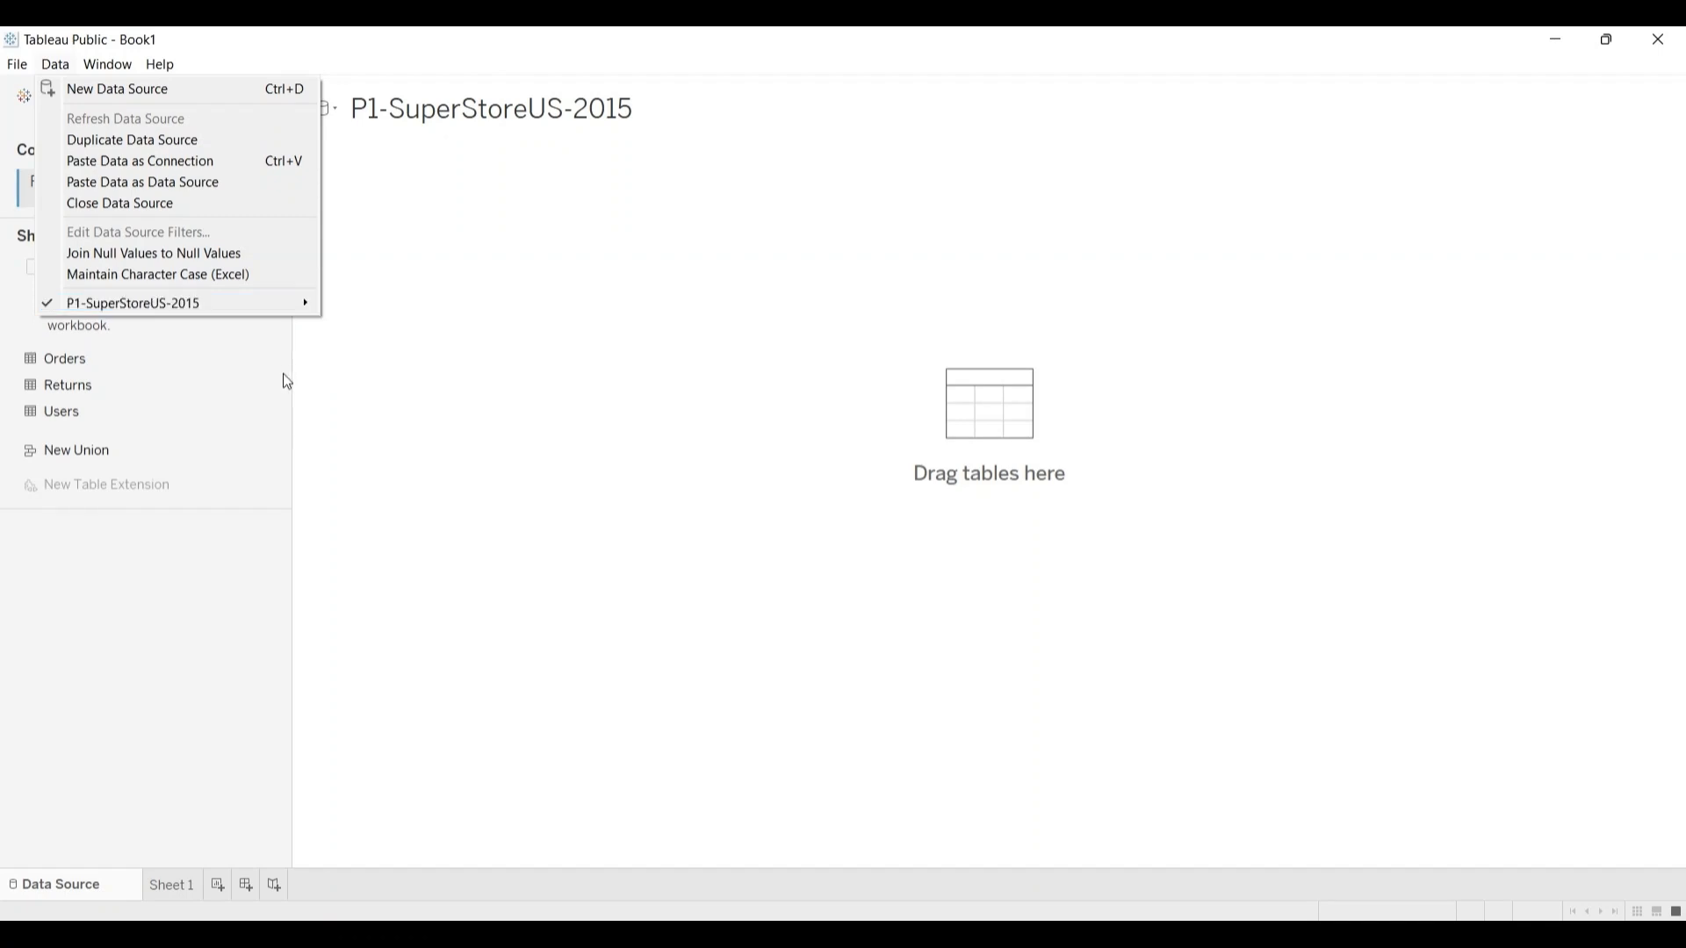
pyautogui.click(348, 348)
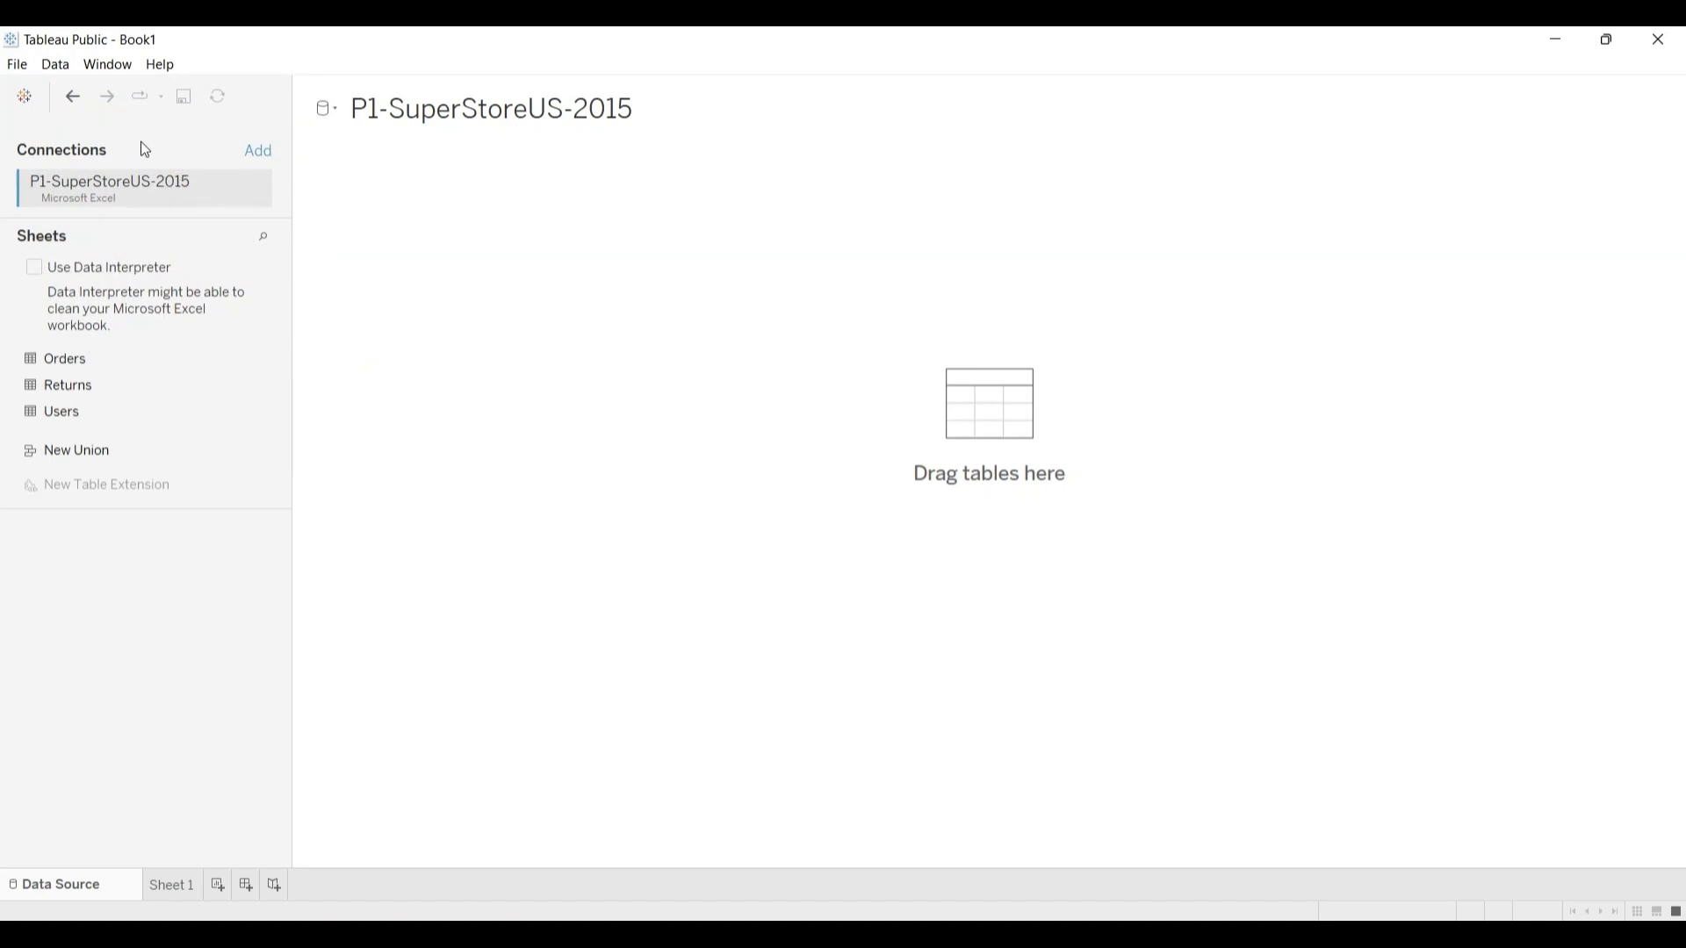
pyautogui.click(116, 70)
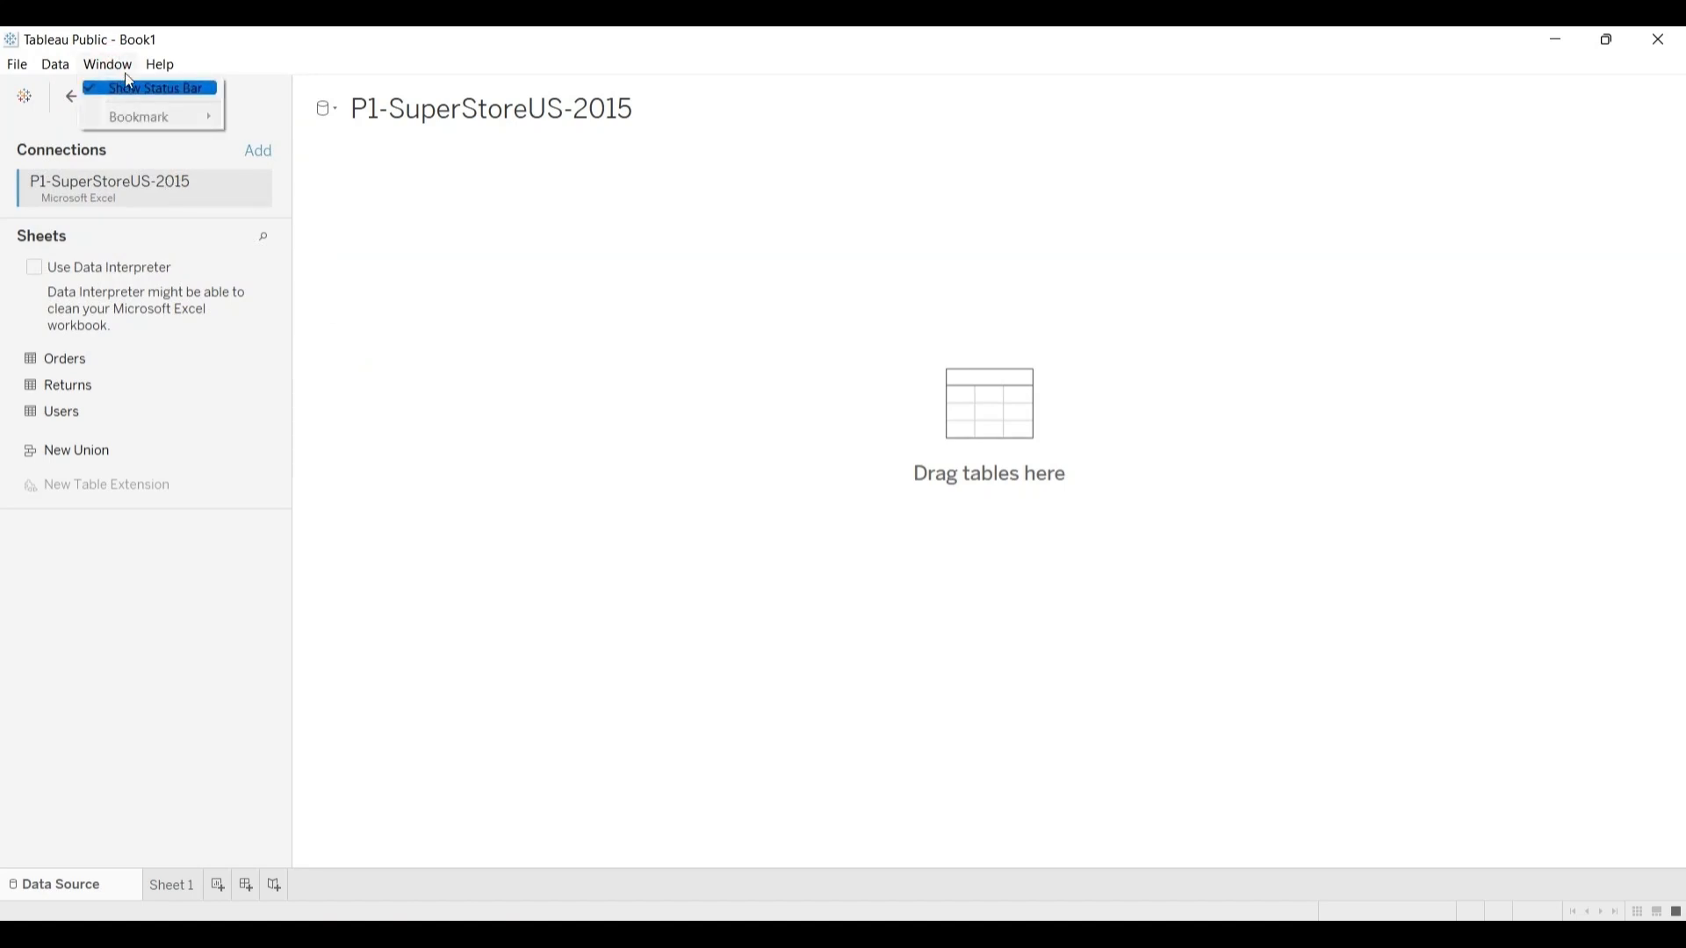
pyautogui.moveTo(158, 65)
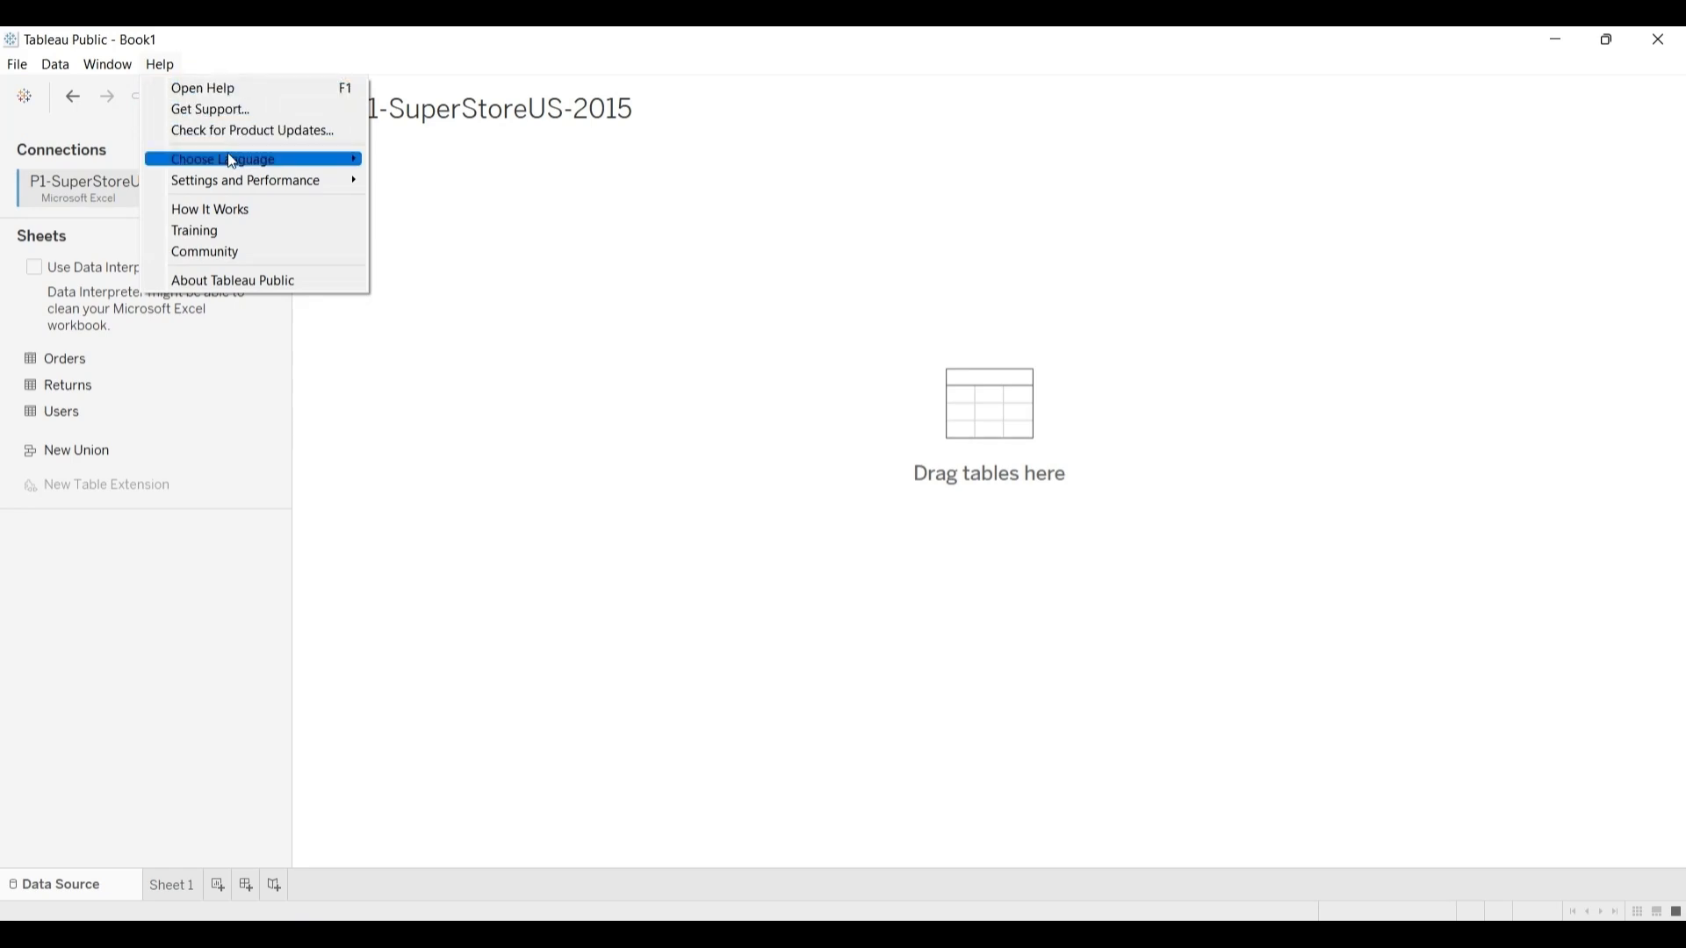
pyautogui.moveTo(232, 161)
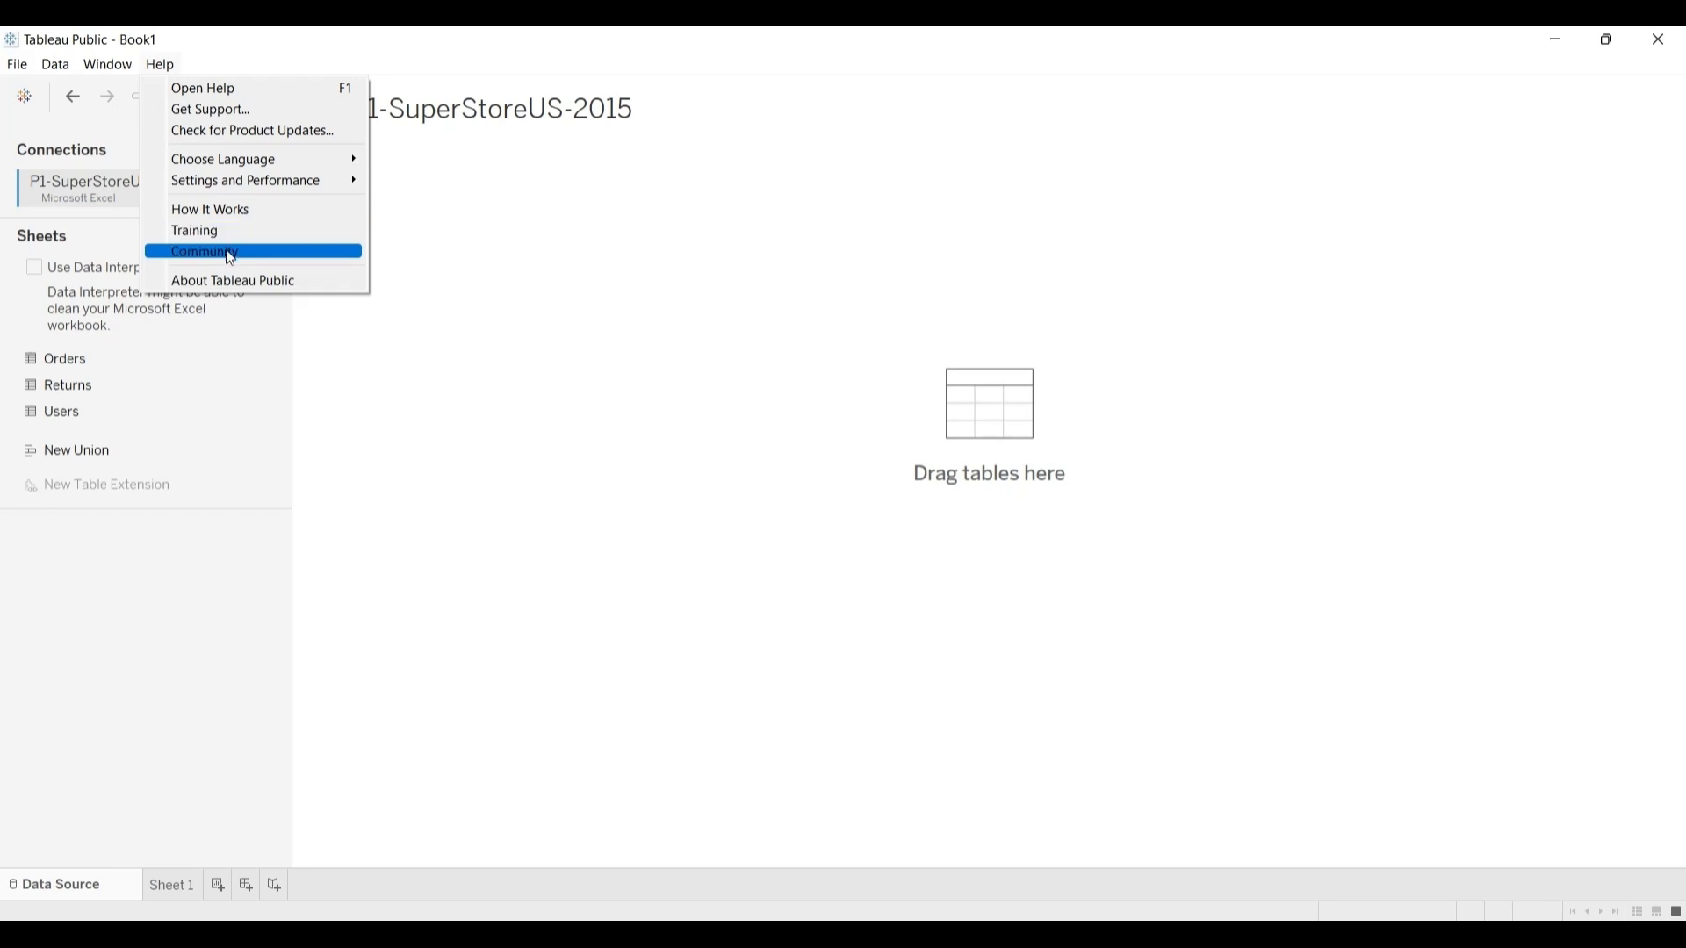
pyautogui.click(336, 339)
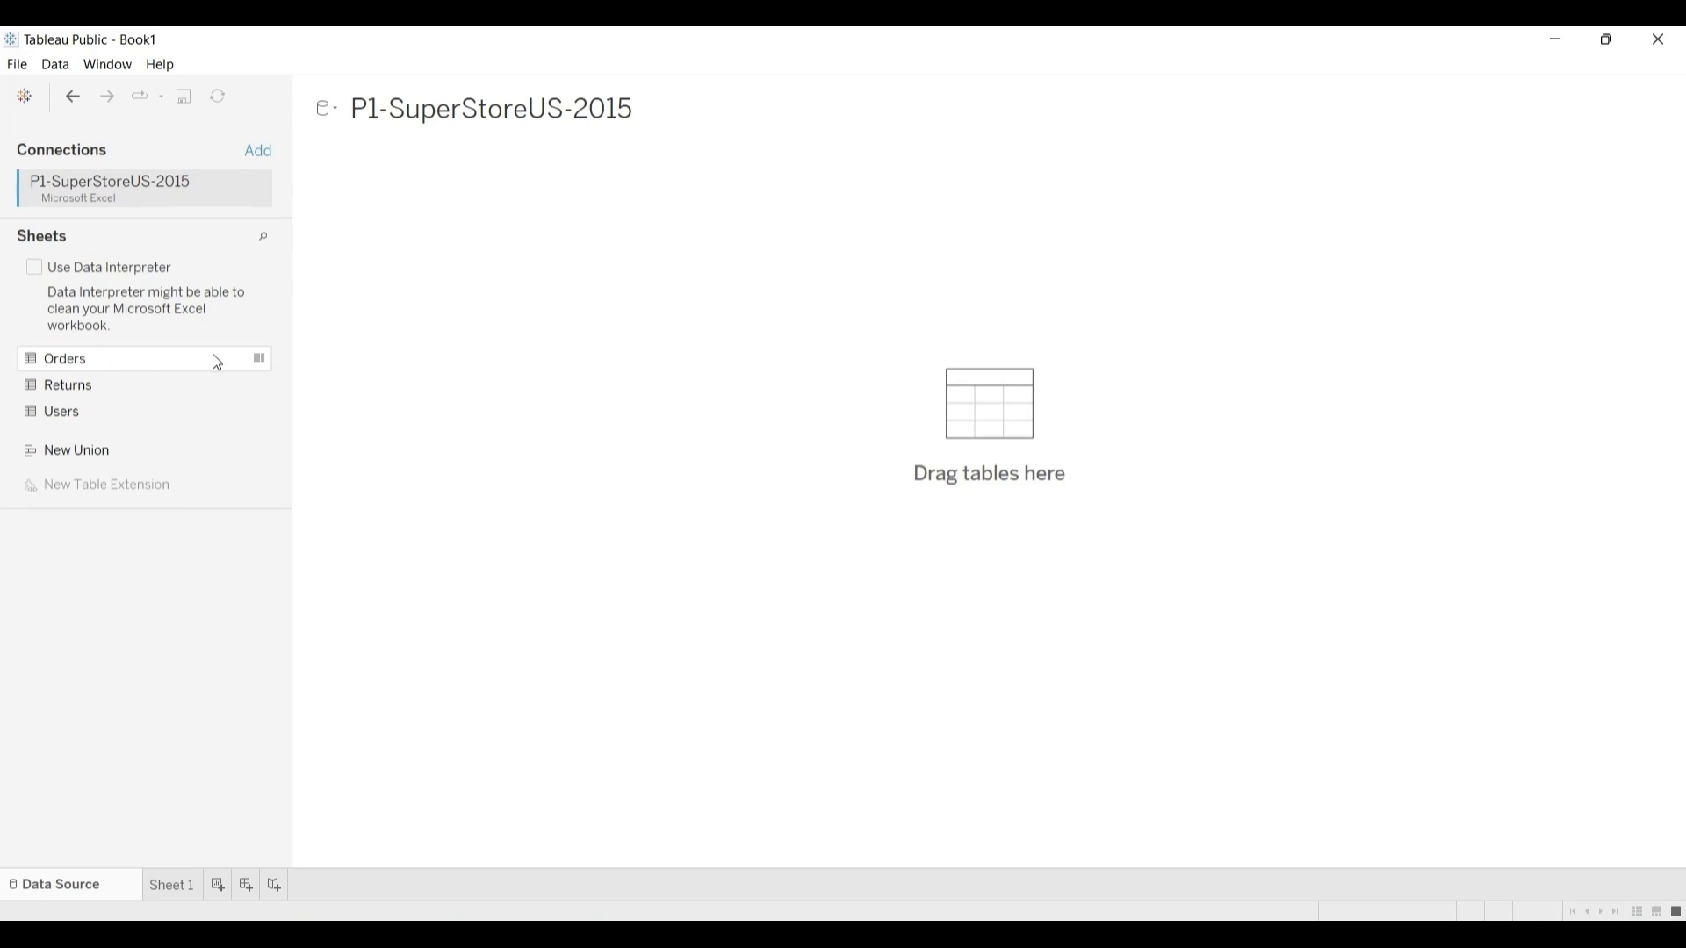
# Step: View the data of the Orders sheet, examine its fields through to Postal Code, and return to the first columns
pyautogui.click(260, 360)
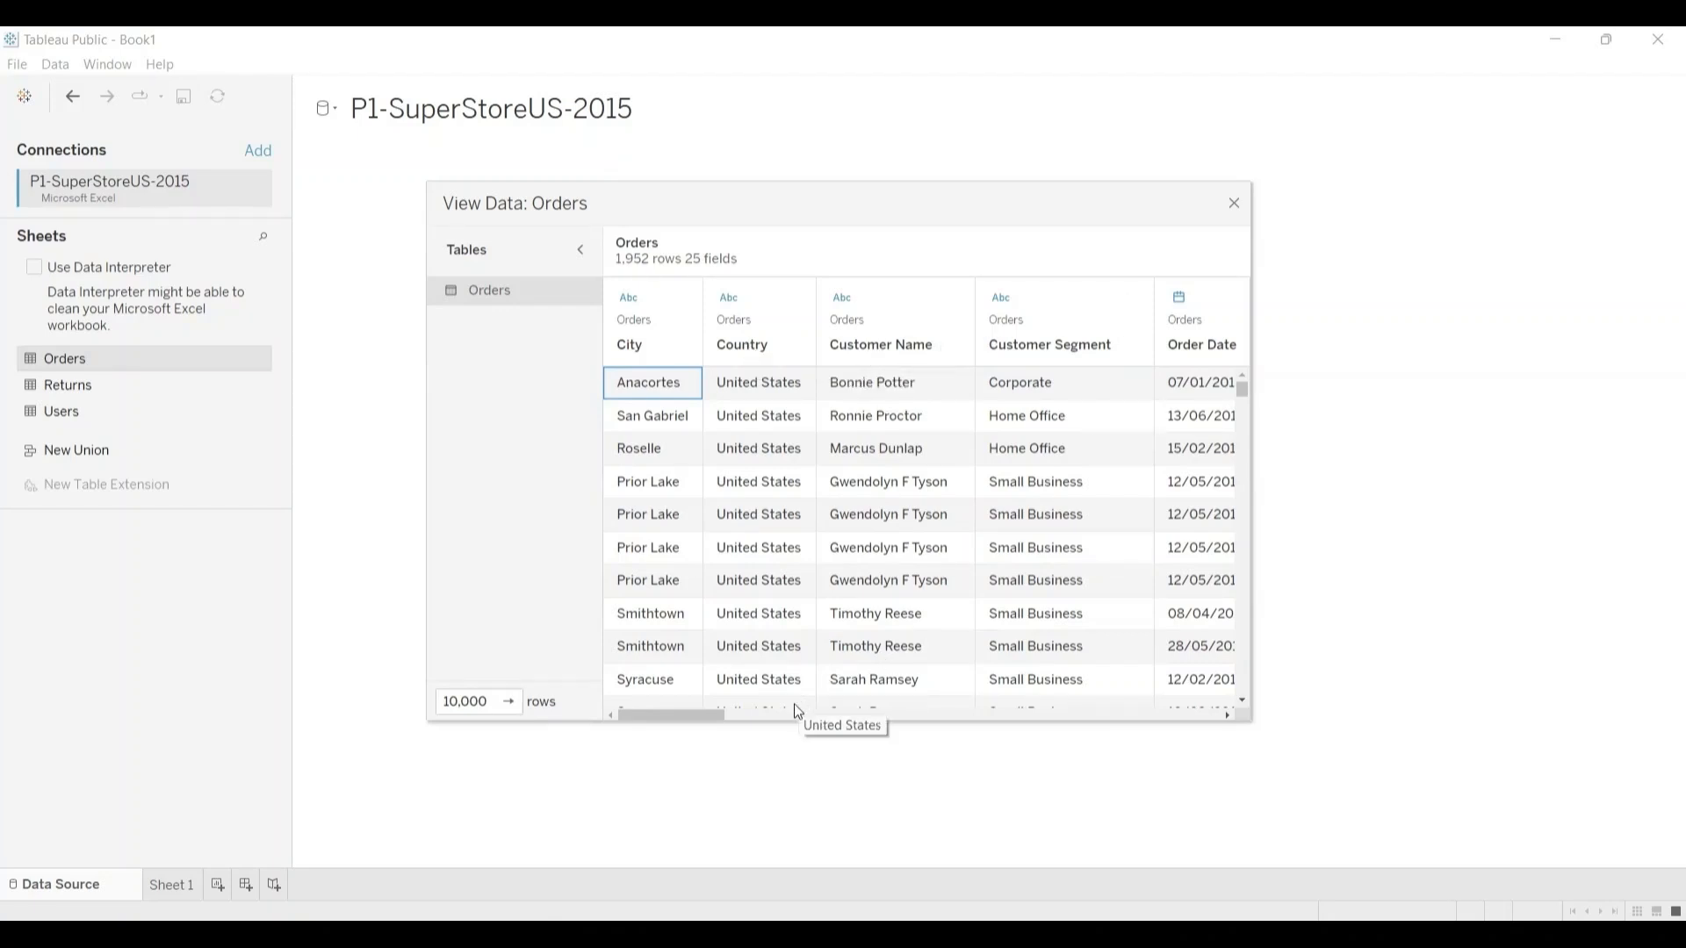
pyautogui.moveTo(726, 722); pyautogui.dragTo(724, 716)
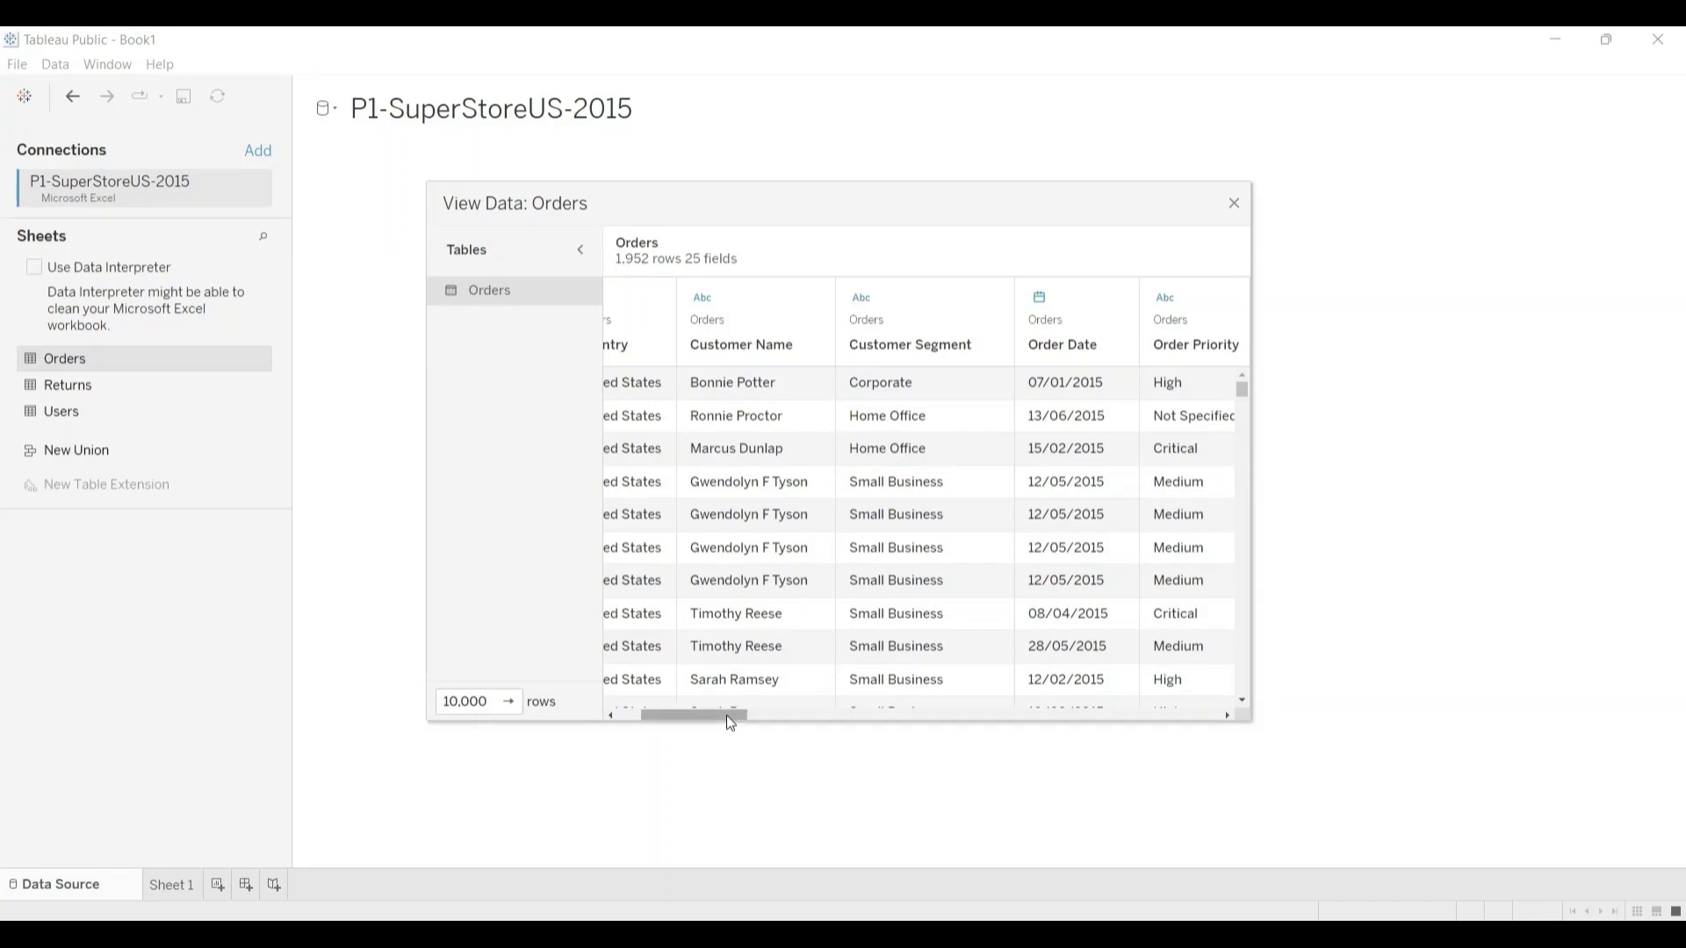
pyautogui.moveTo(731, 712); pyautogui.dragTo(740, 713)
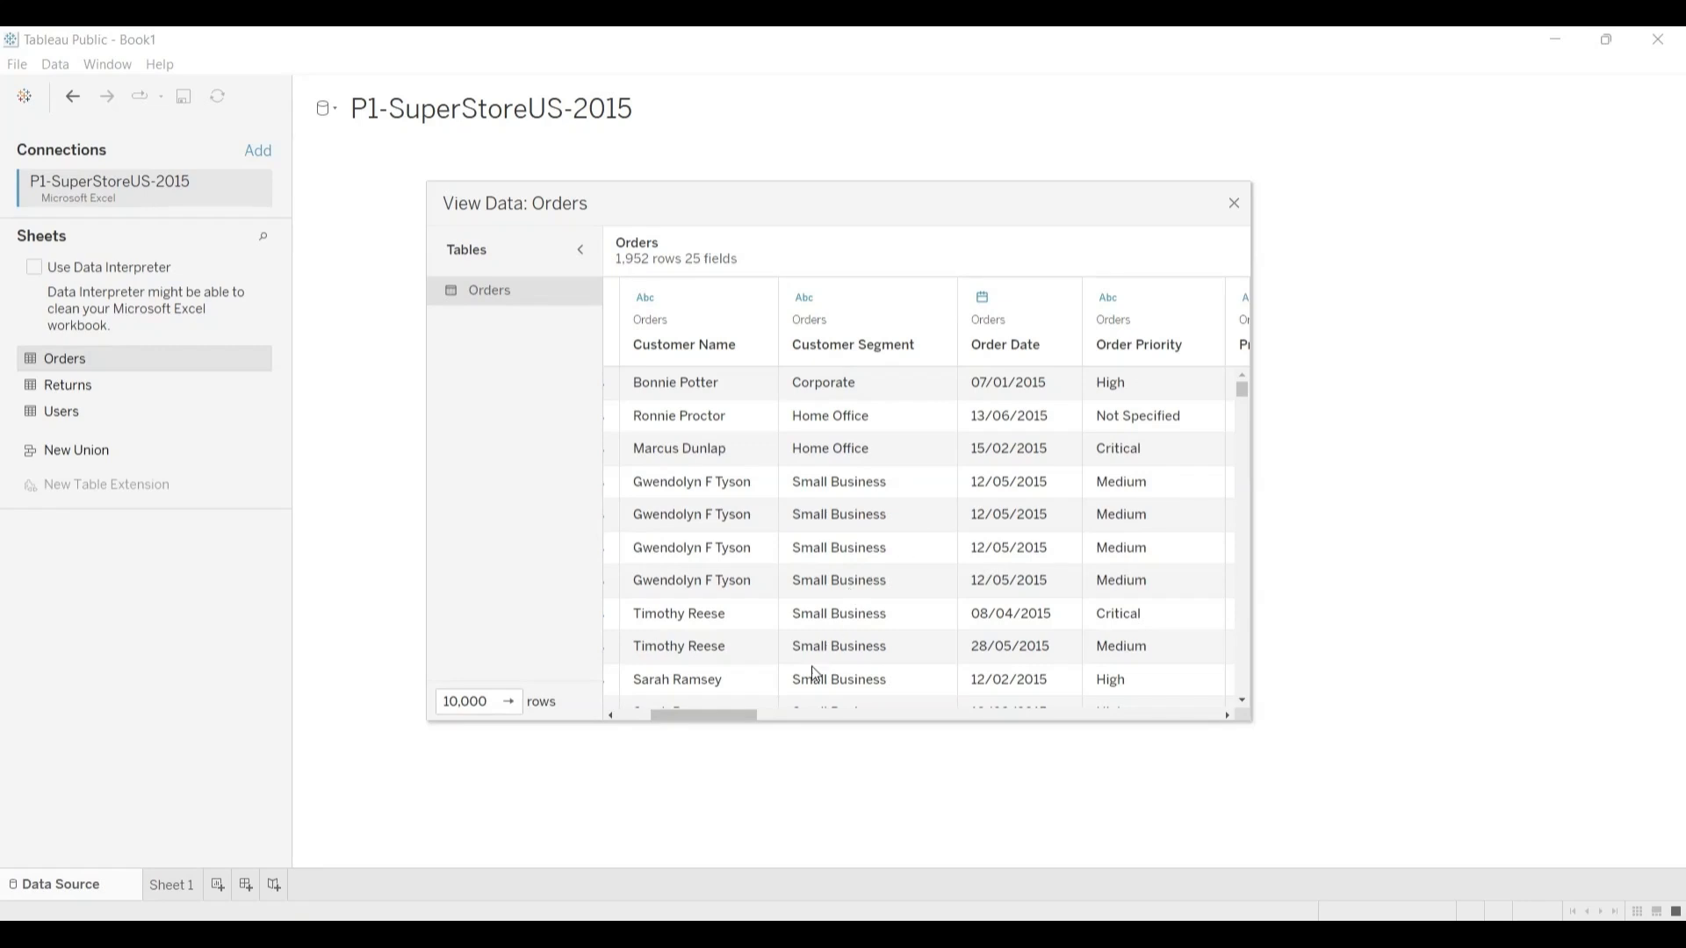
pyautogui.moveTo(750, 711); pyautogui.dragTo(1000, 699)
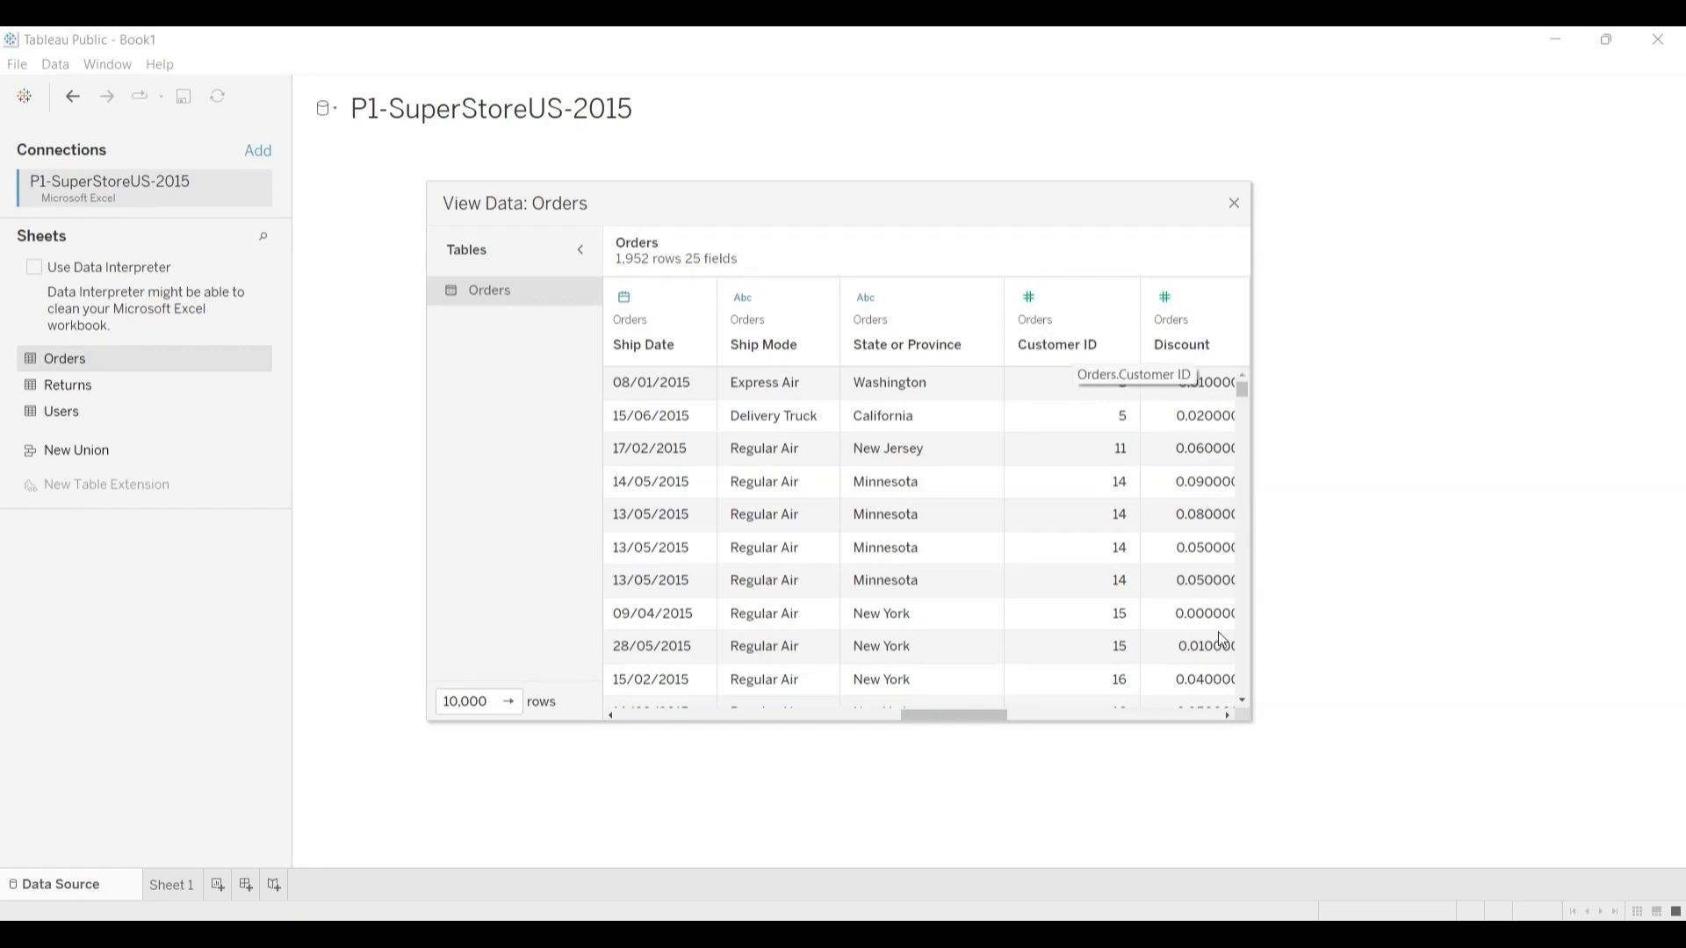
pyautogui.moveTo(1014, 718); pyautogui.dragTo(1046, 720)
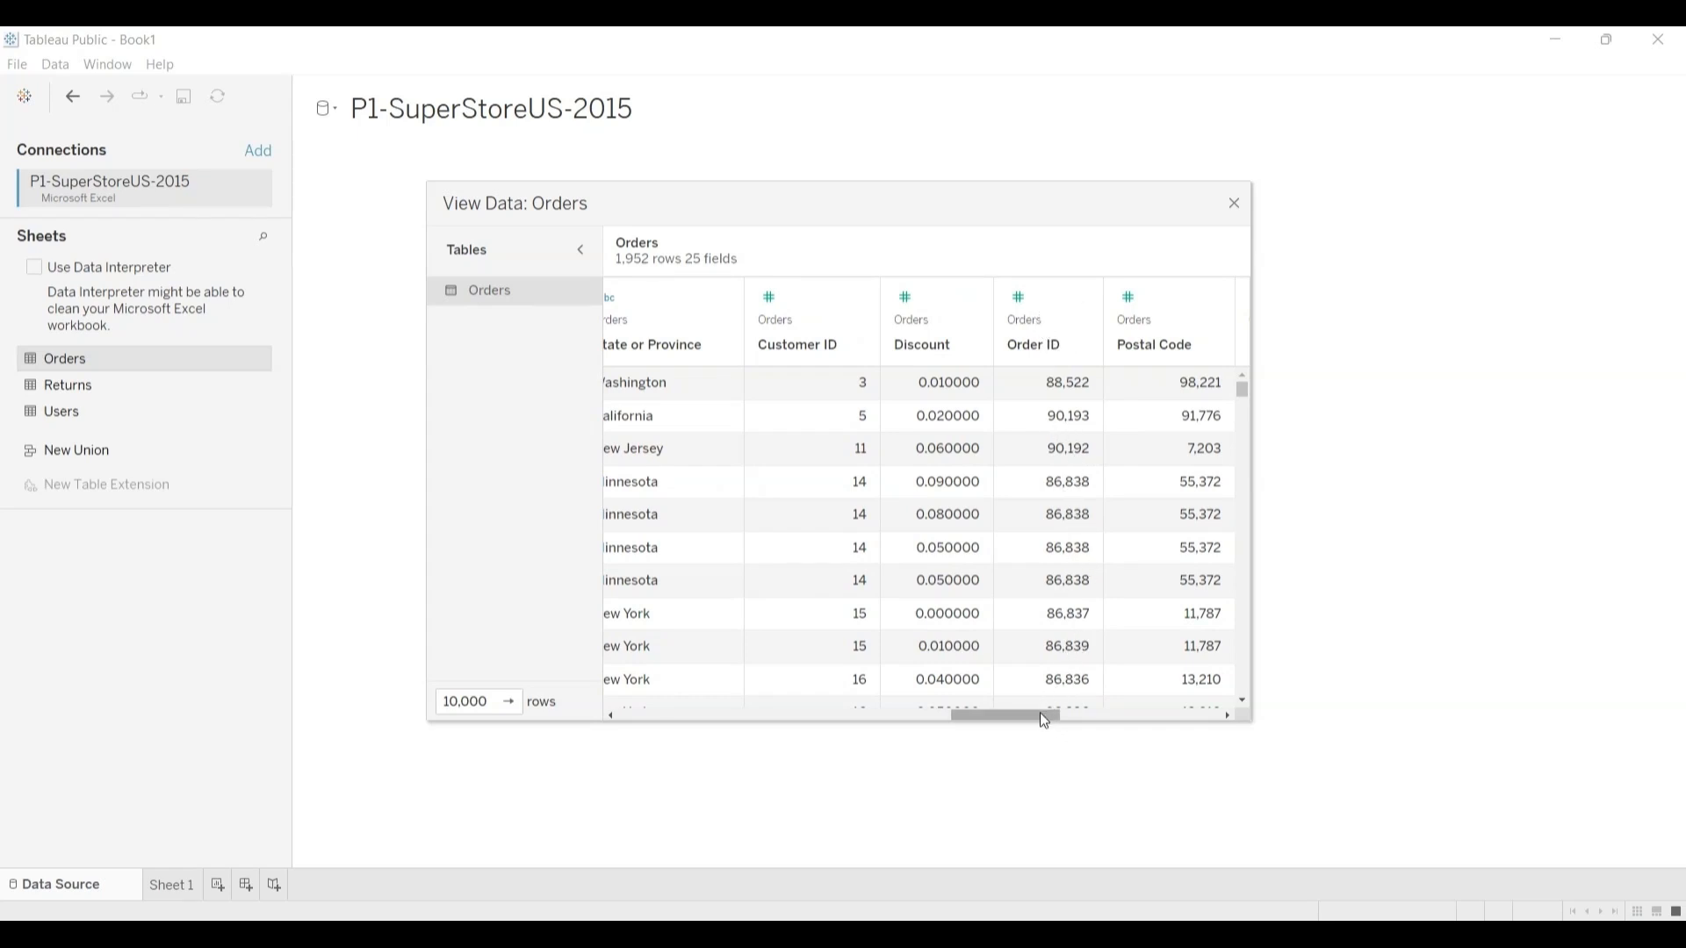
pyautogui.moveTo(1040, 713); pyautogui.dragTo(477, 726)
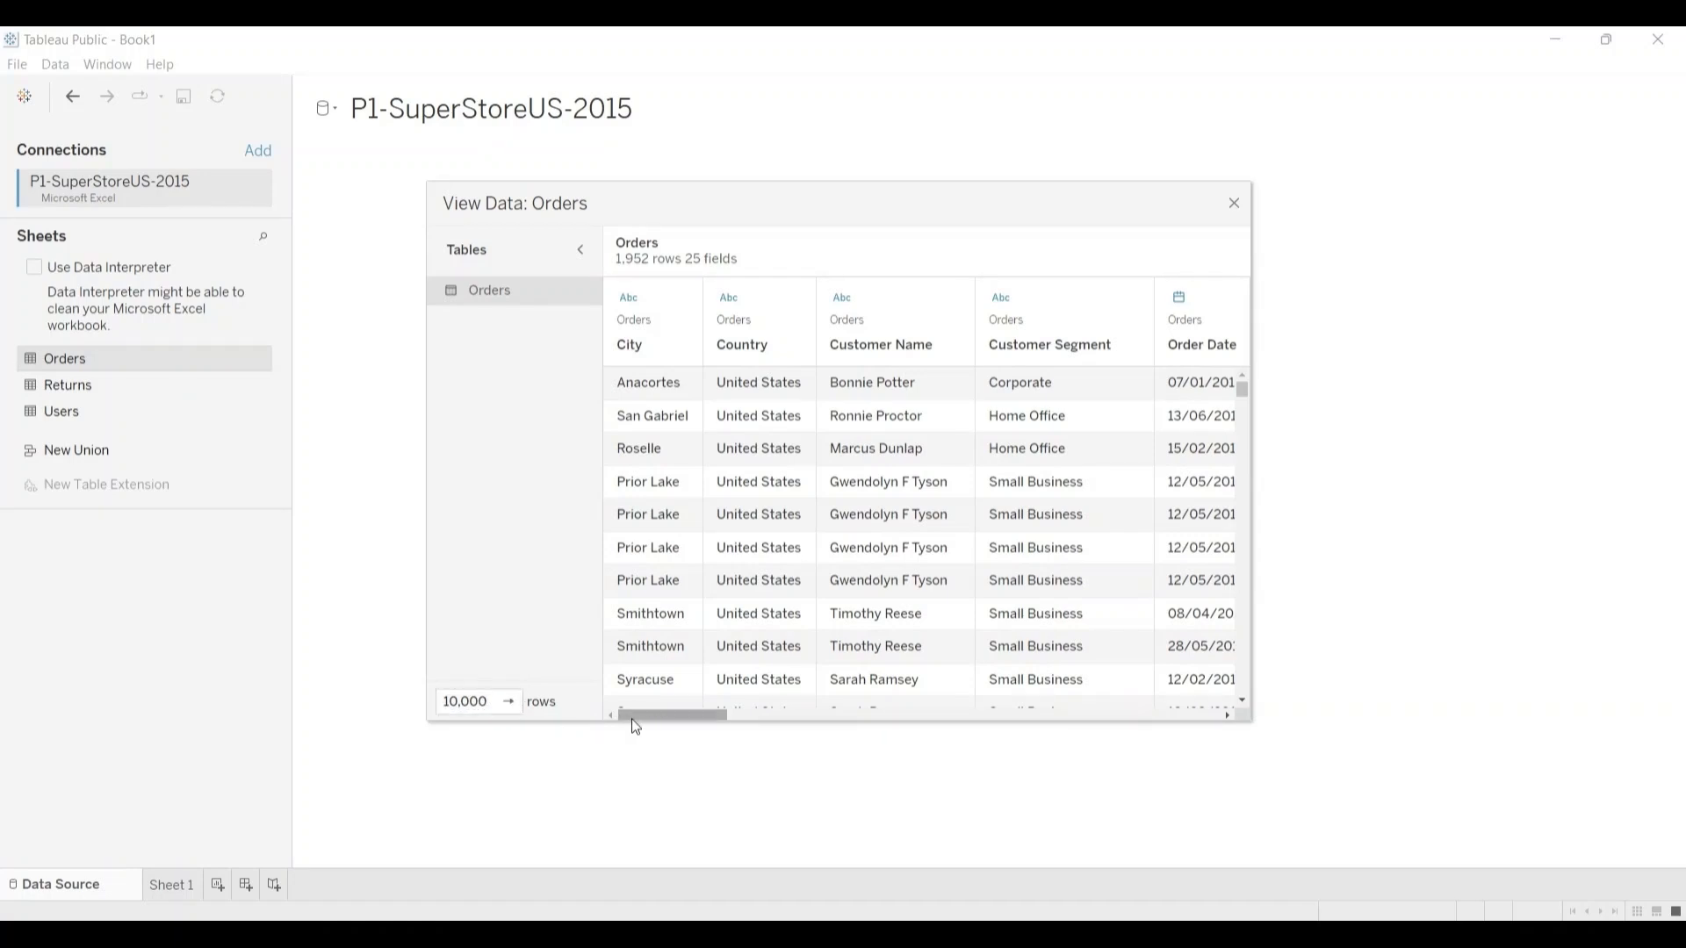
# Step: Collapse the table list, close the Orders data view, and view the data of the Returns sheet
pyautogui.click(581, 252)
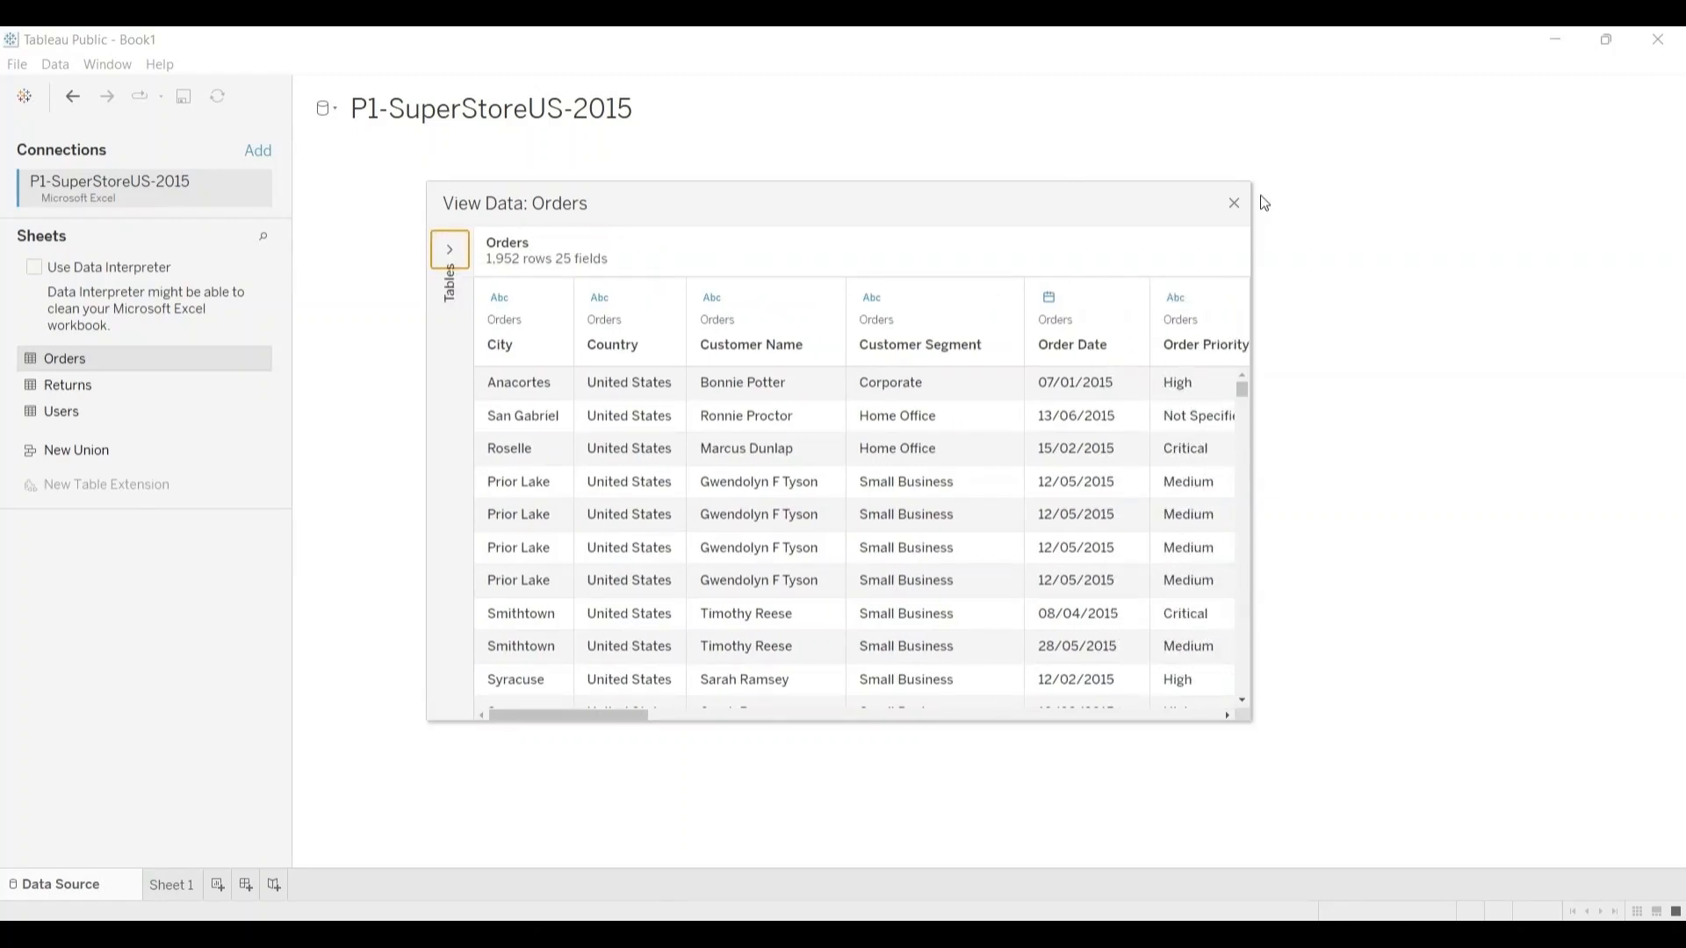
pyautogui.click(1233, 205)
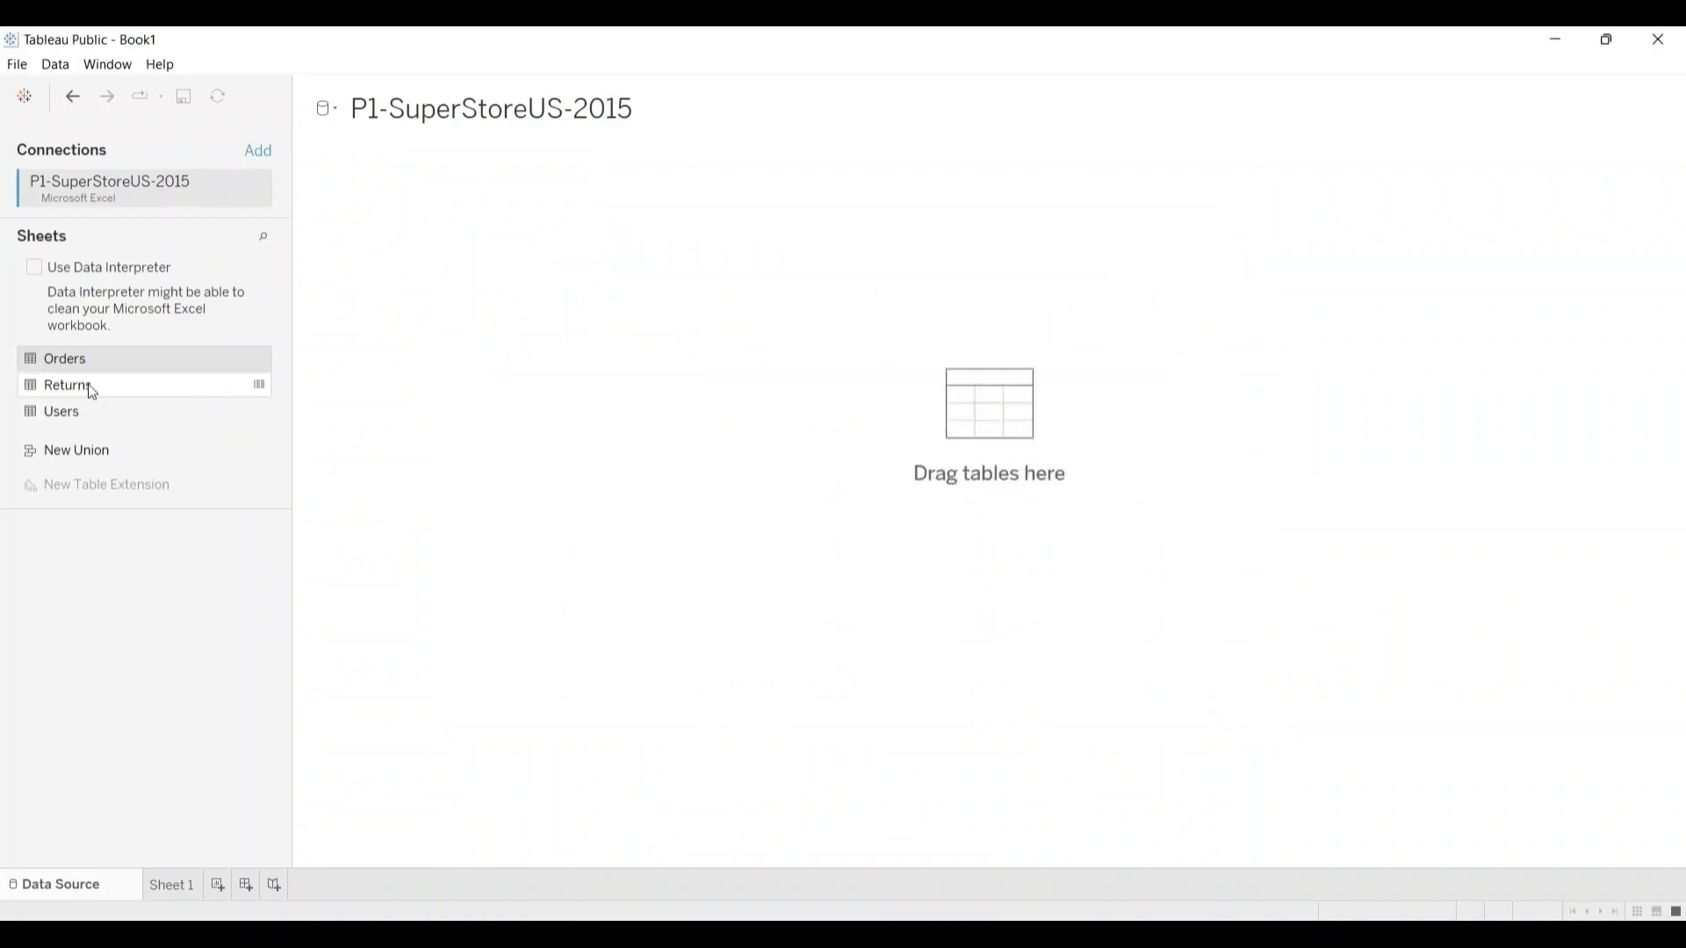
pyautogui.click(260, 386)
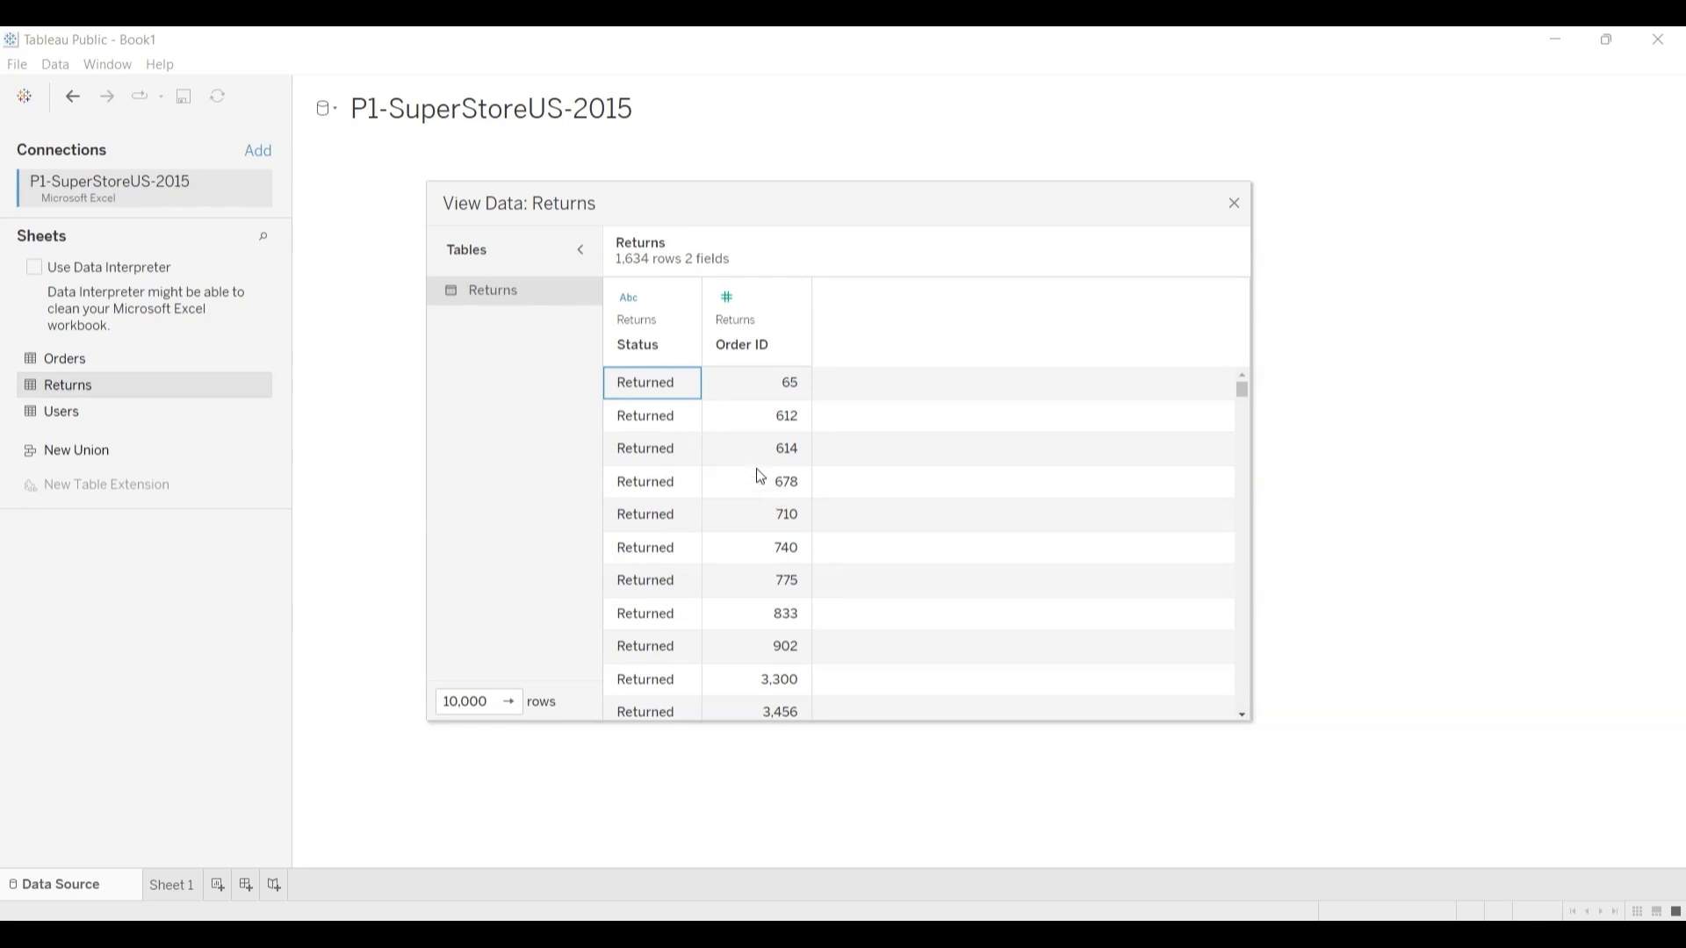
pyautogui.click(1236, 205)
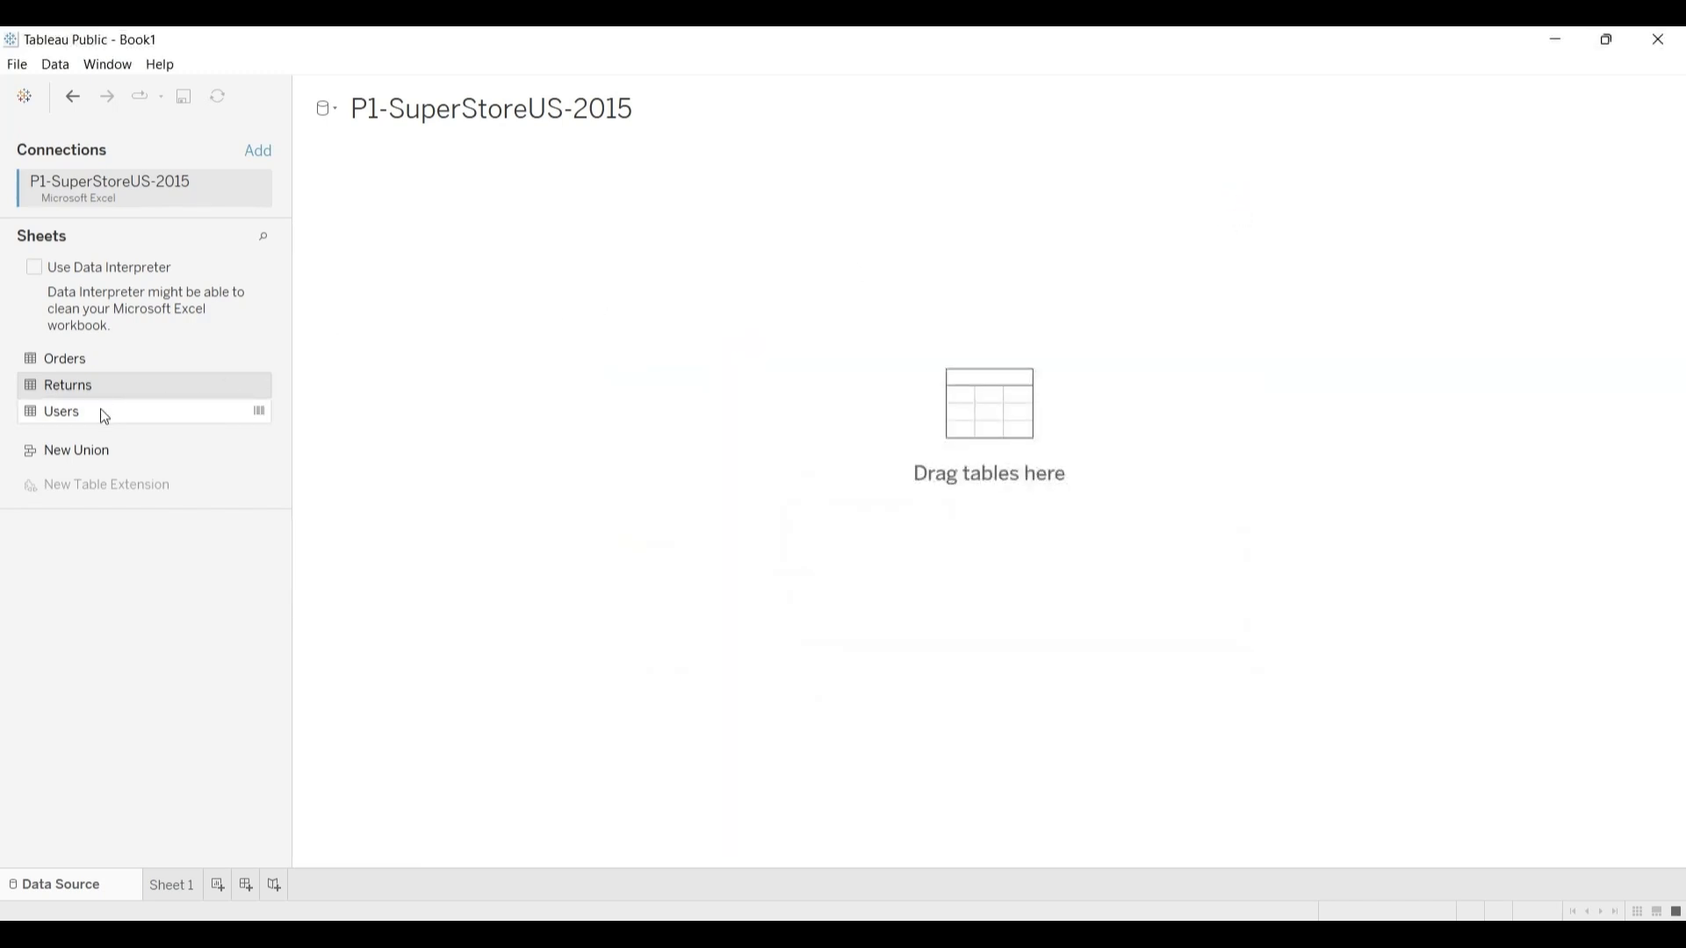
# Step: View the data of the Users sheet and close its data window
pyautogui.click(259, 413)
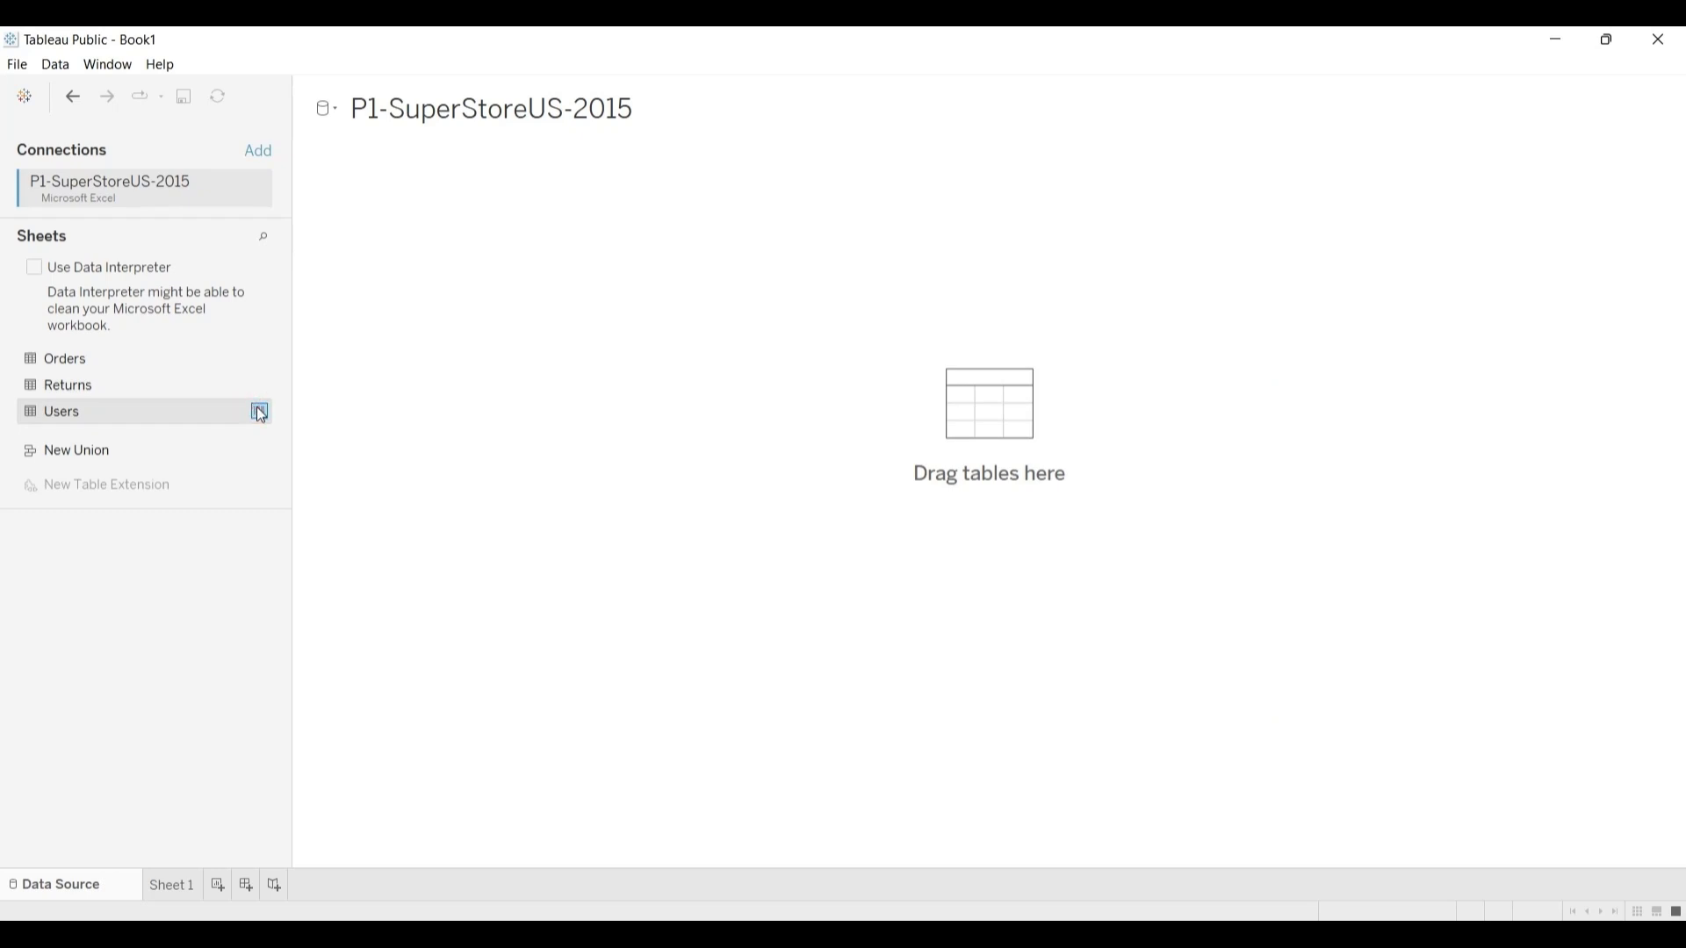
pyautogui.click(260, 412)
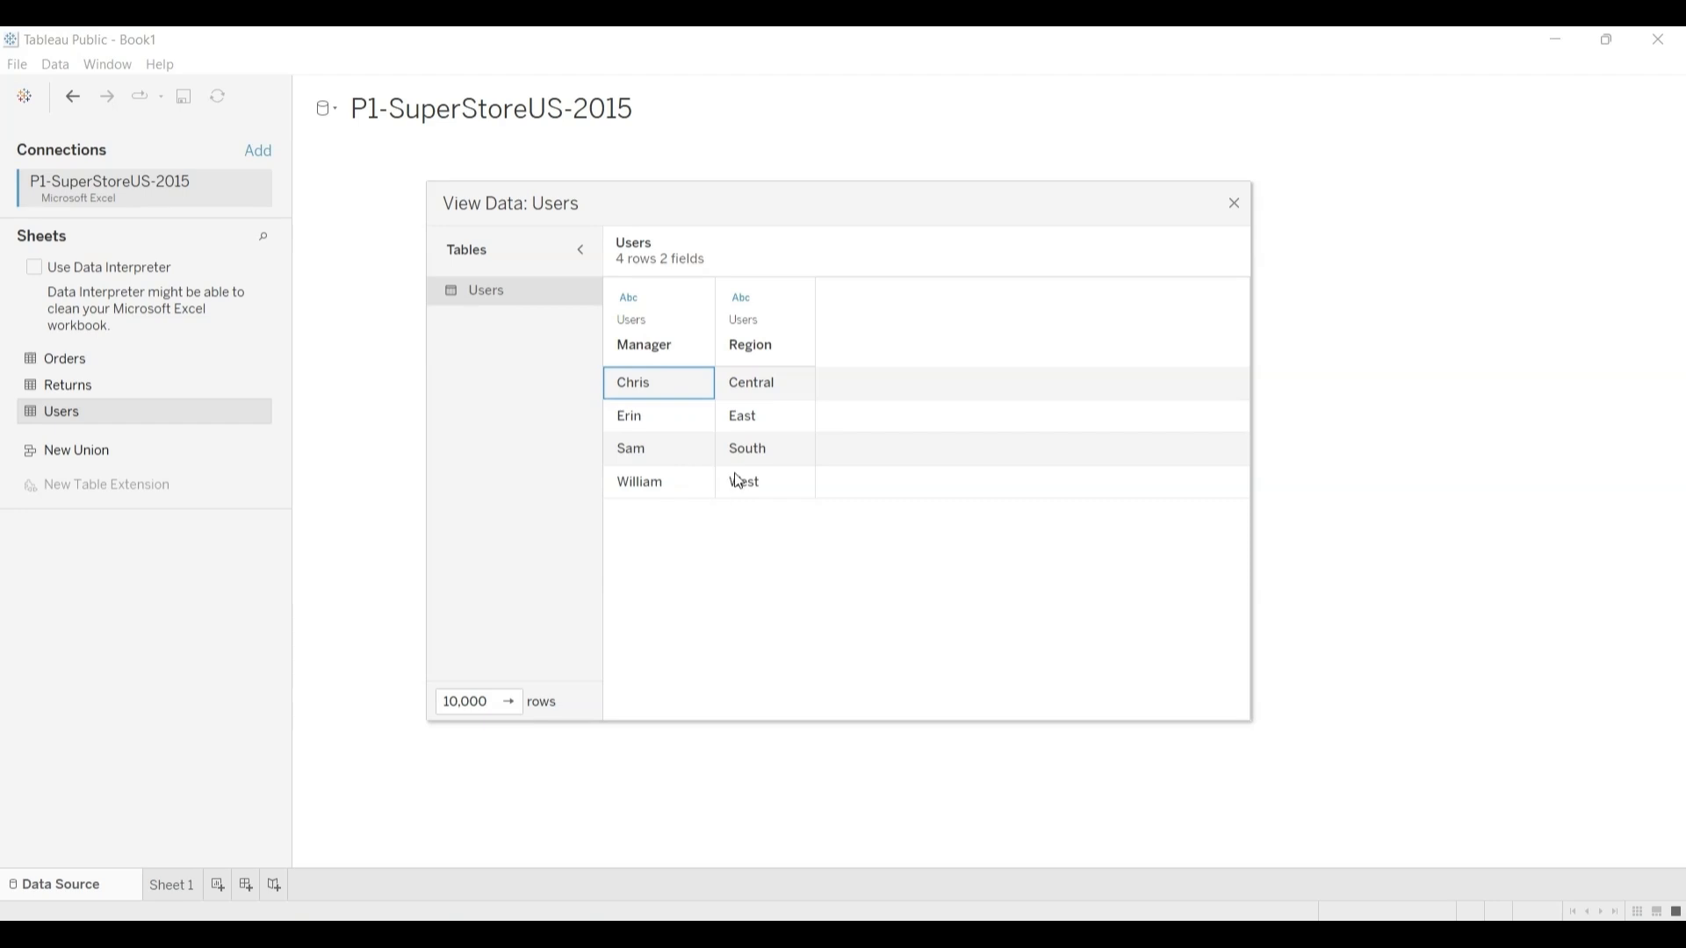
pyautogui.click(1235, 207)
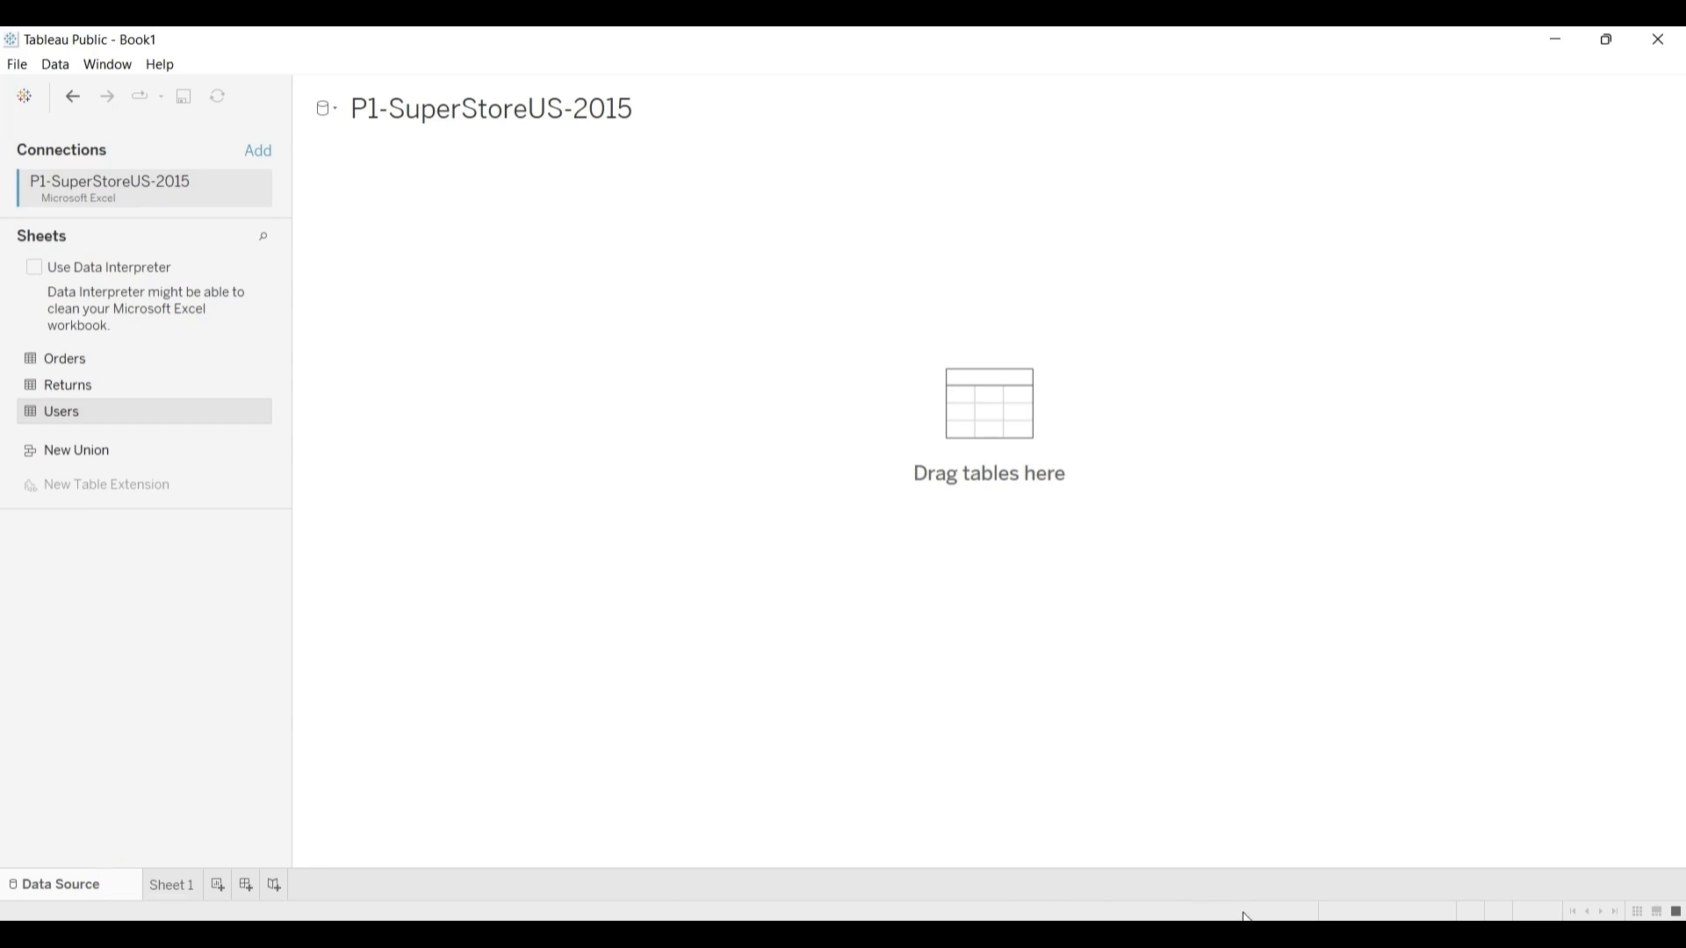
# Step: Switch to the Google Meet call in Chrome and check the participants
pyautogui.moveTo(1246, 917)
pyautogui.click(1261, 881)
pyautogui.moveTo(1255, 935)
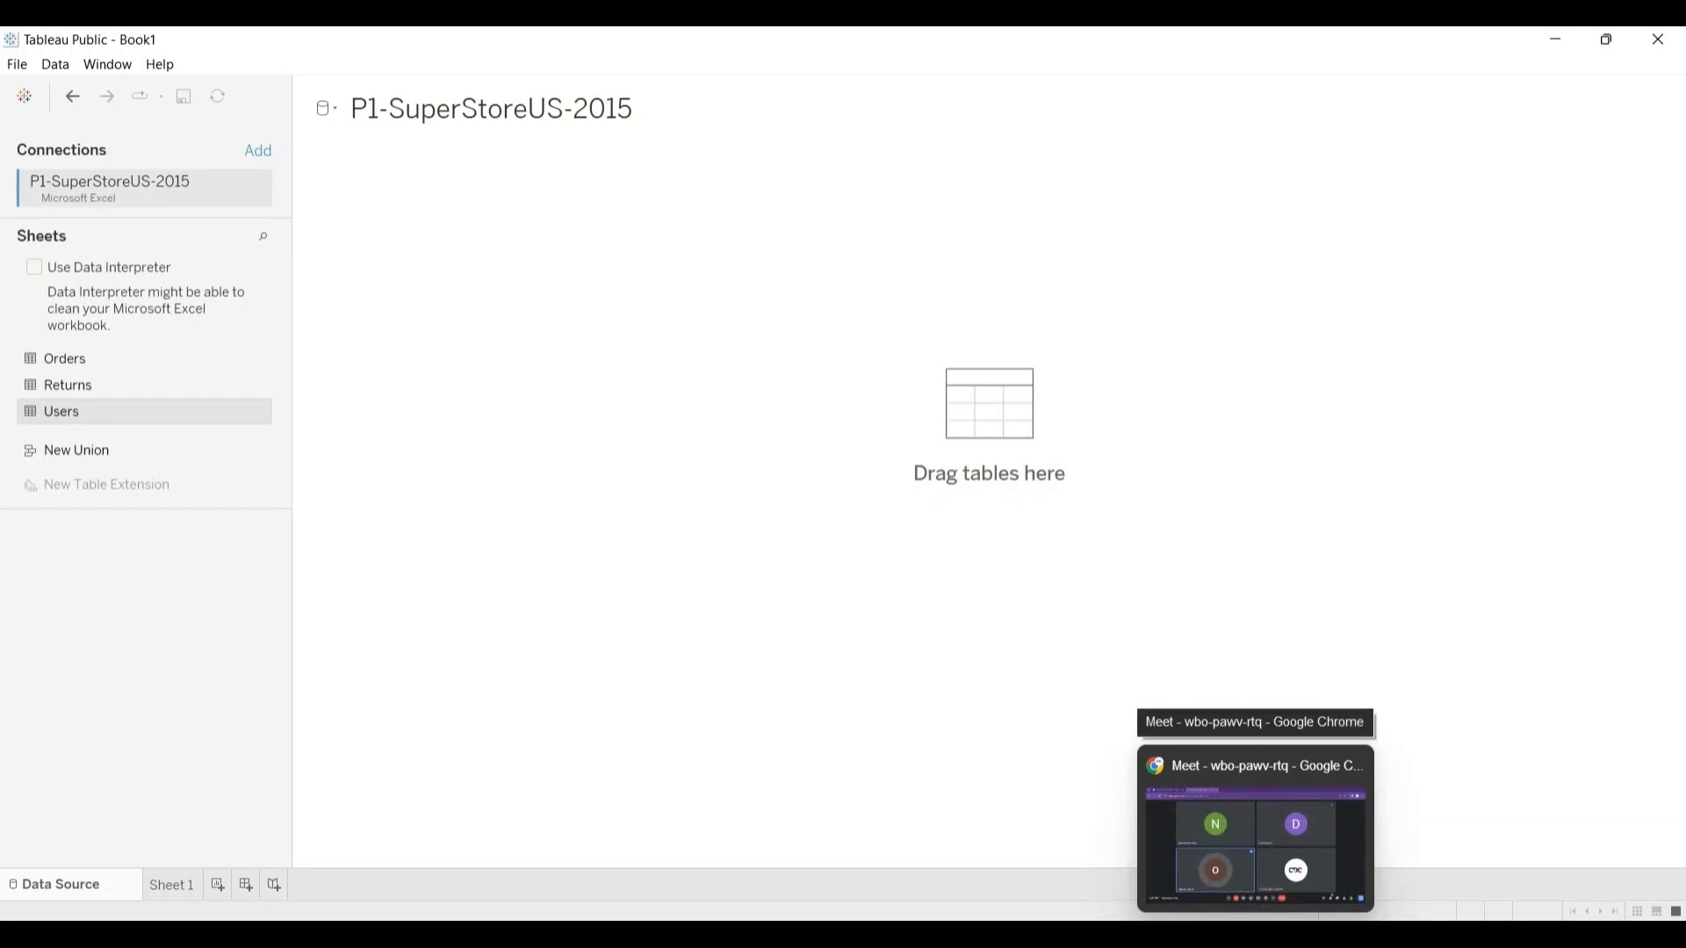
pyautogui.click(1257, 829)
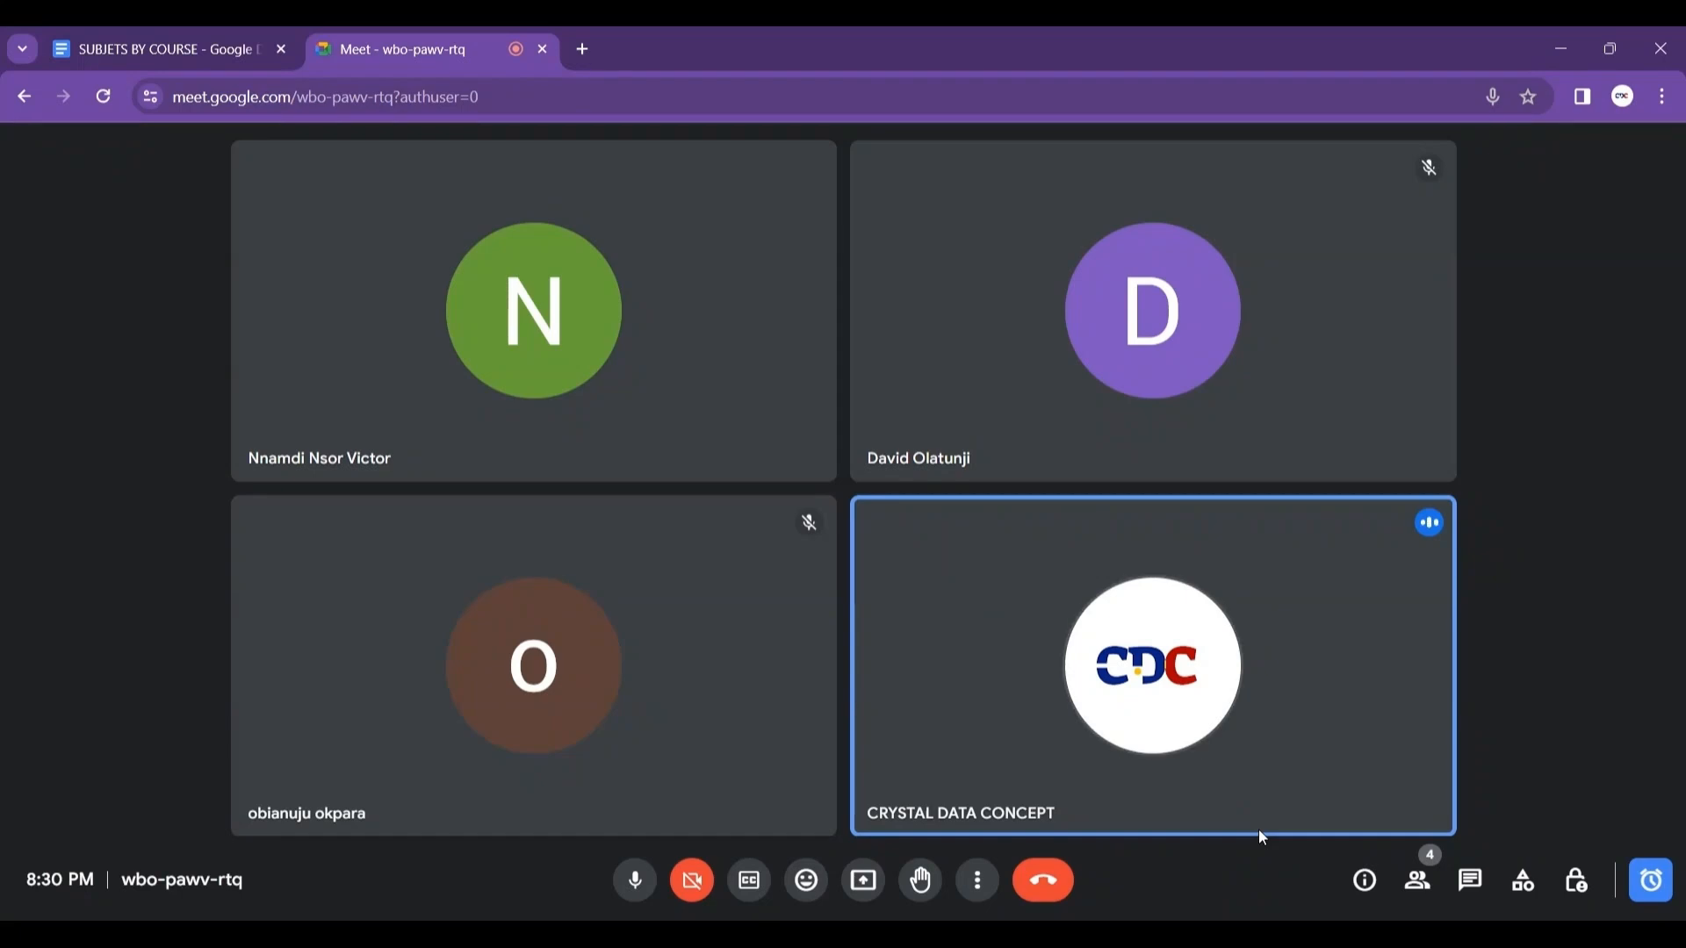
pyautogui.moveTo(1272, 775)
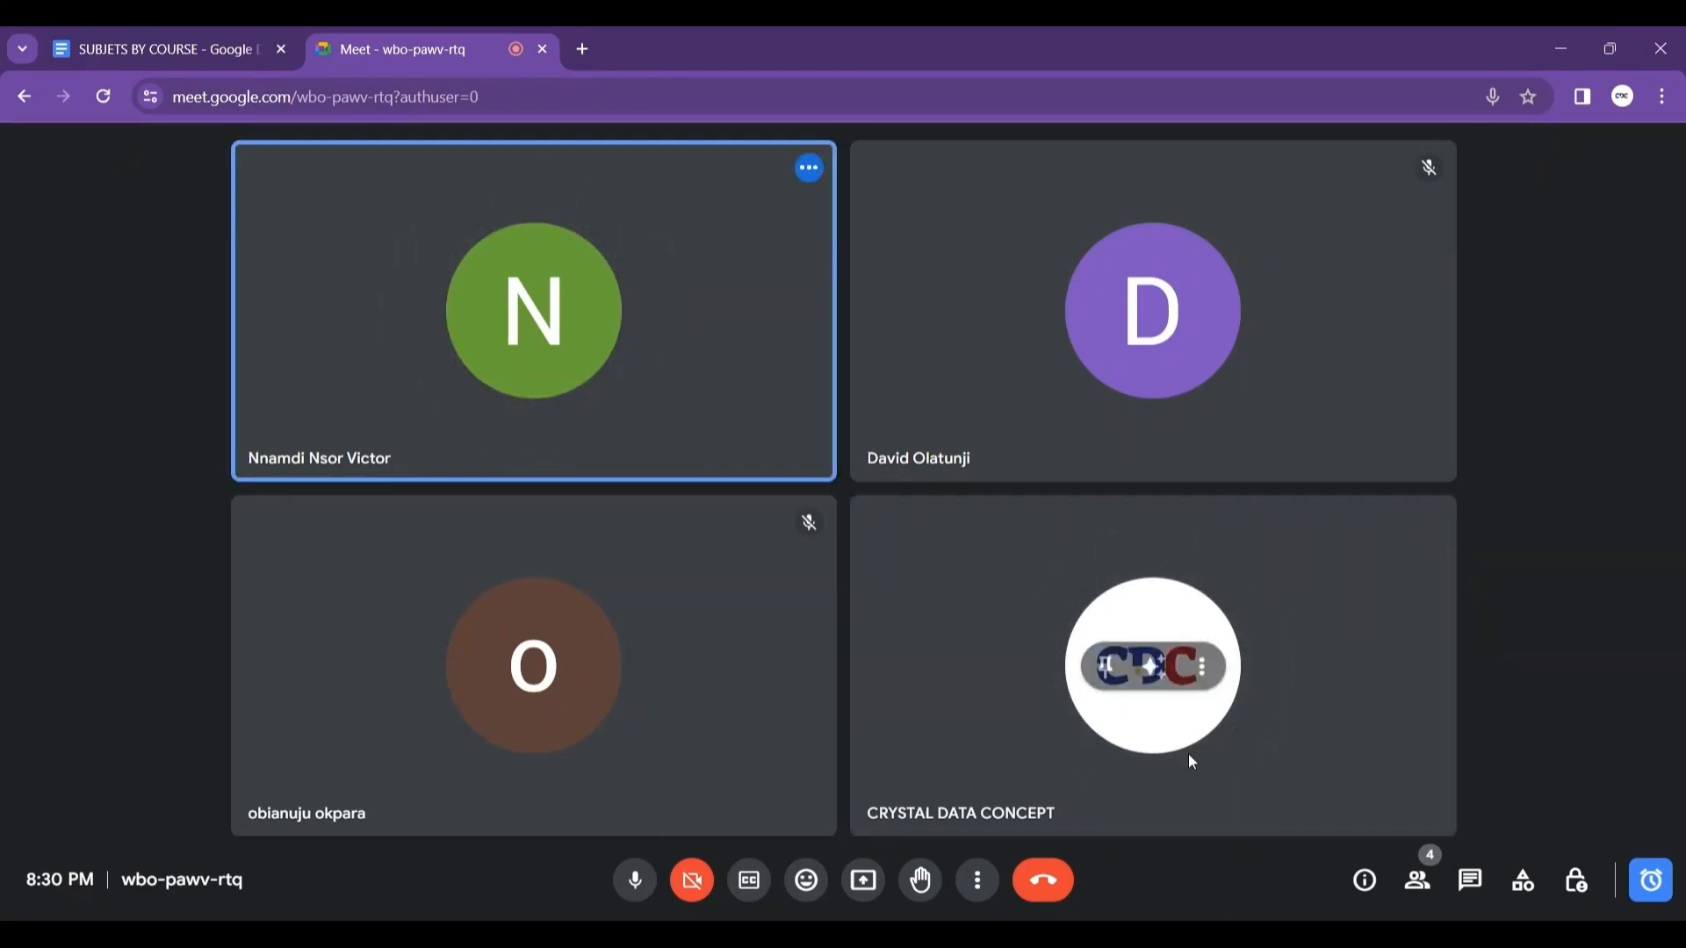
pyautogui.moveTo(1255, 934)
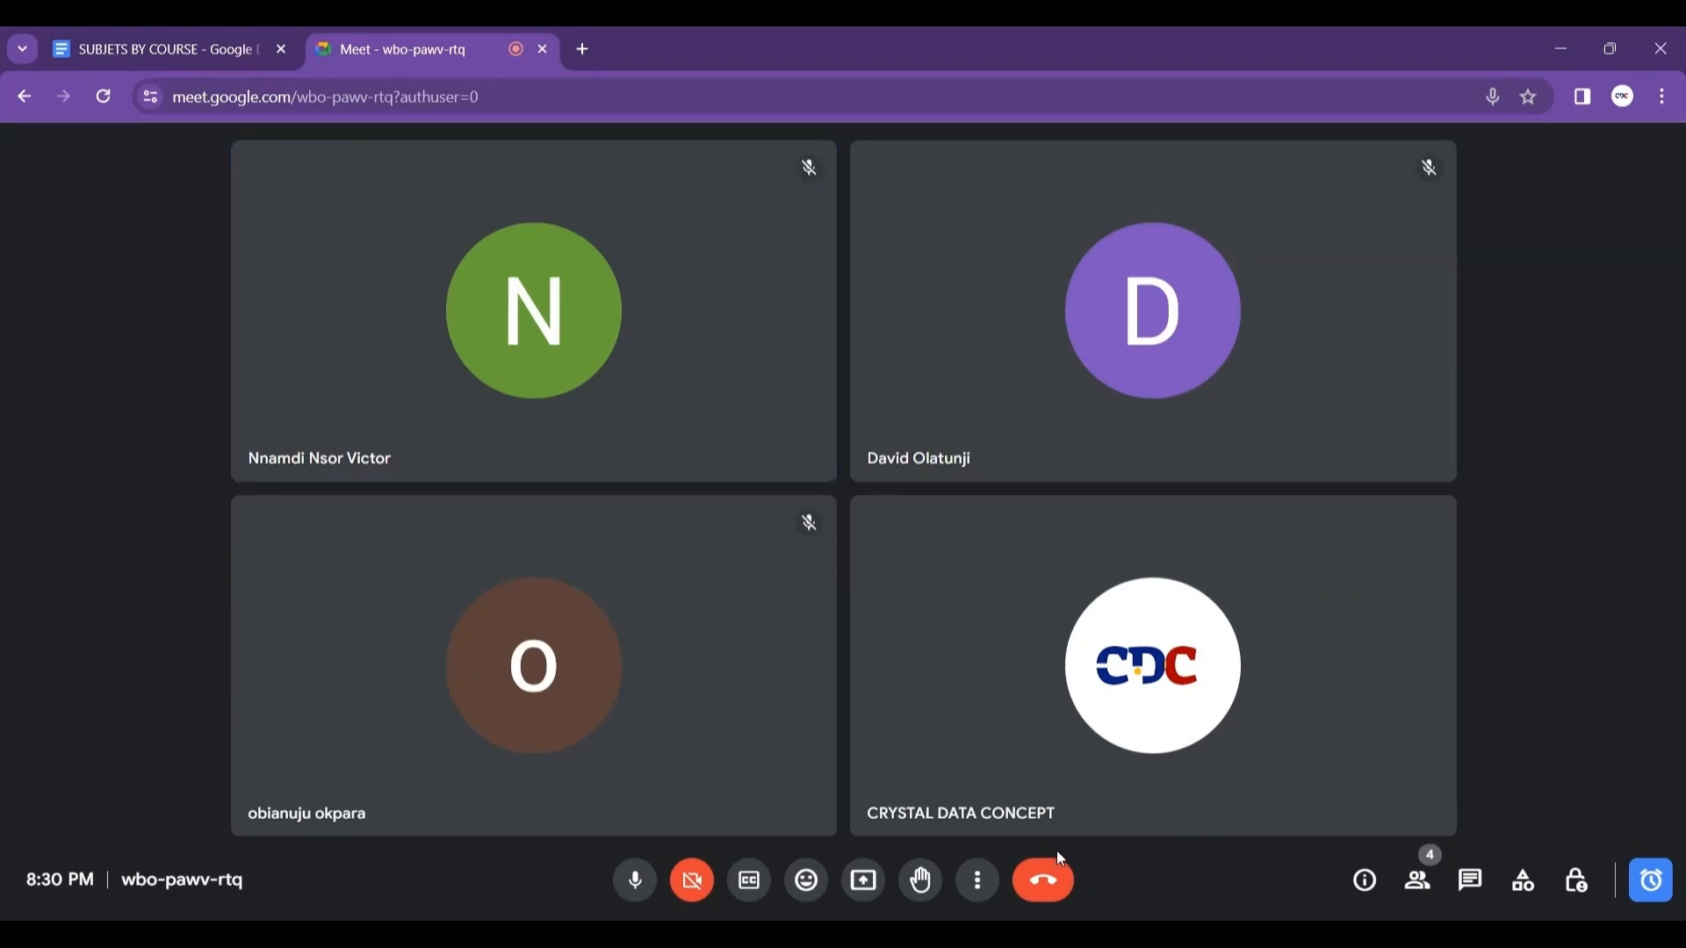
# Step: Present the entire screen in the Meet call, and return to Tableau Public with the sharing notice hidden
pyautogui.click(865, 883)
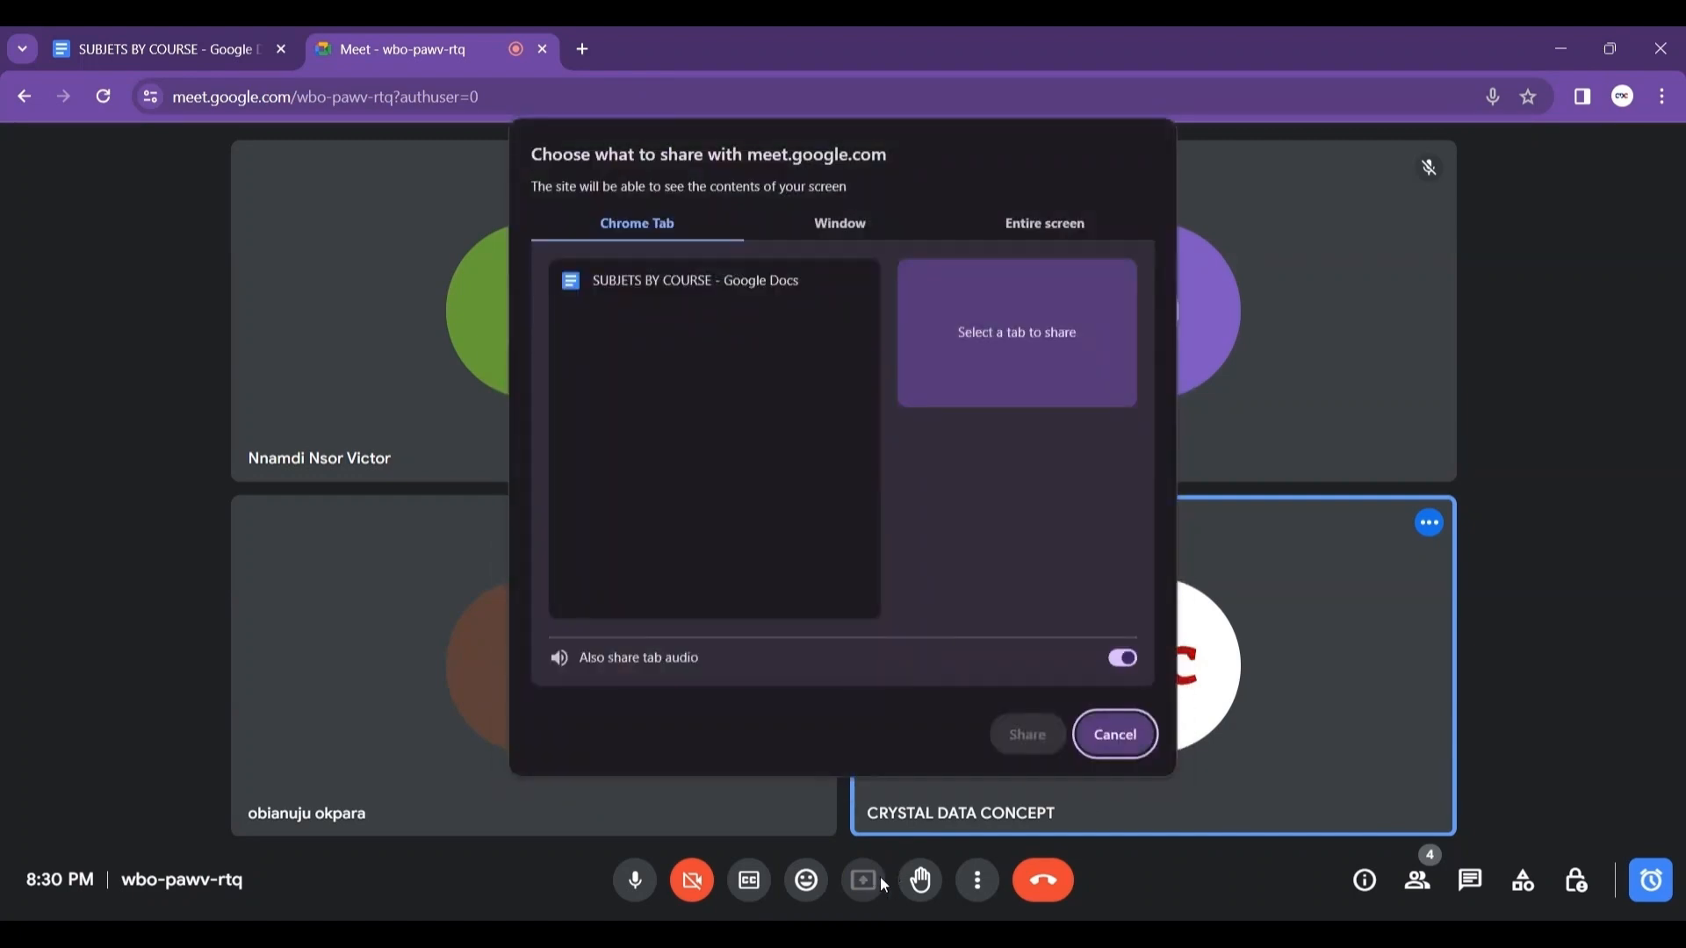
pyautogui.click(725, 381)
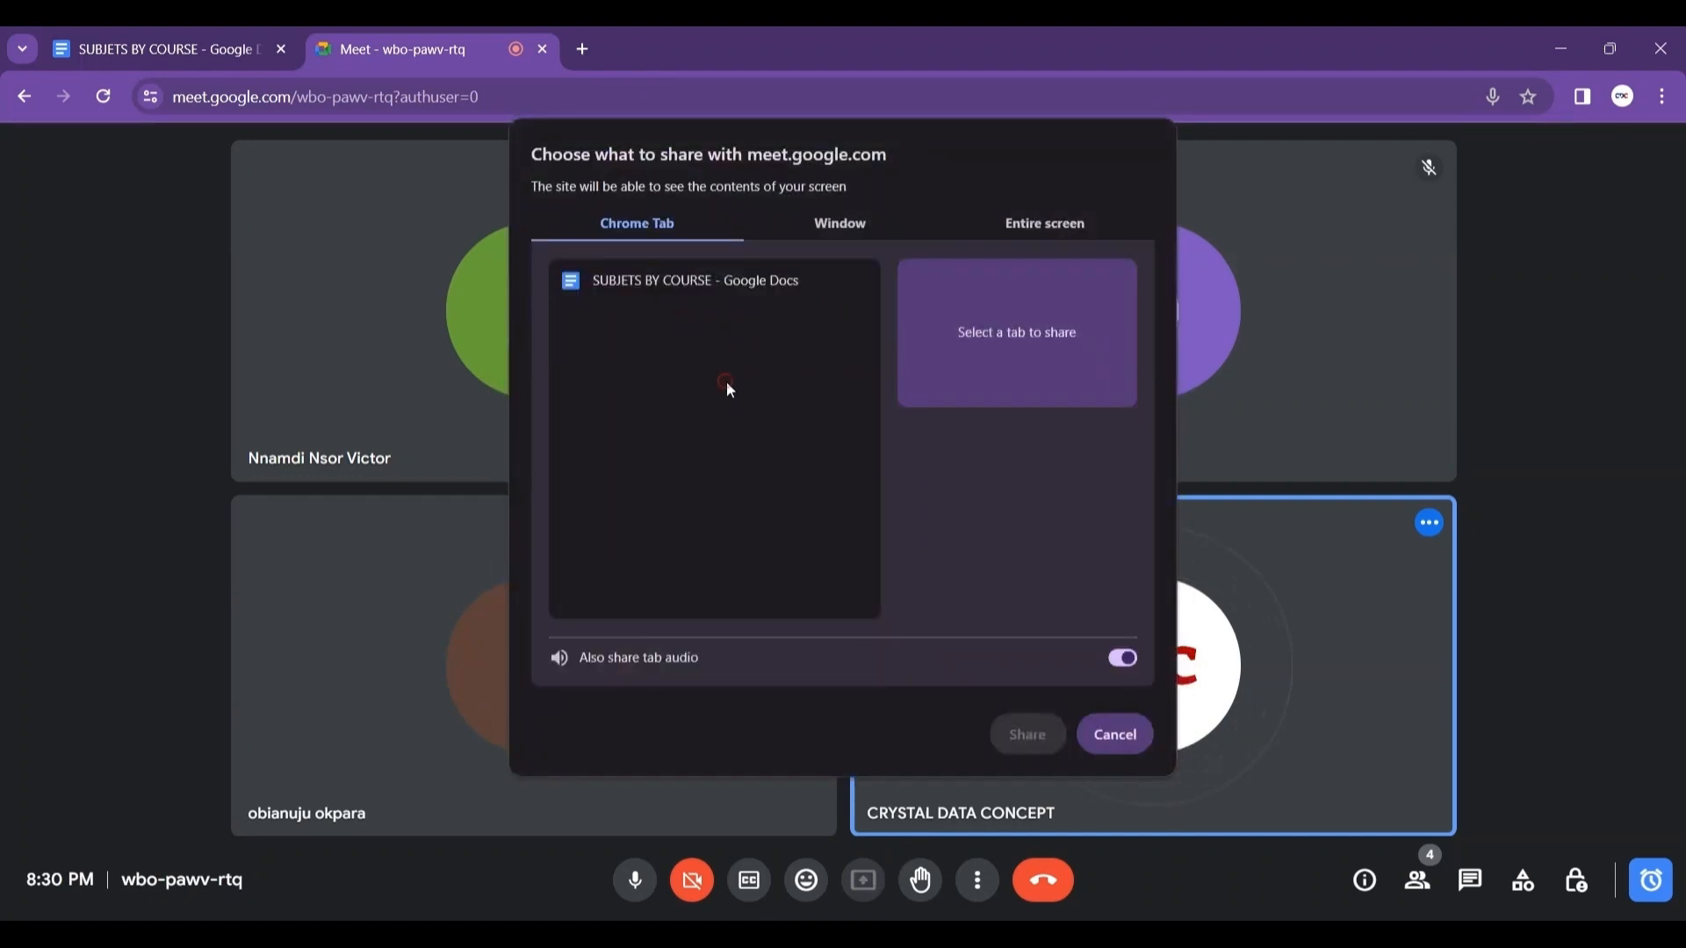
pyautogui.click(1062, 223)
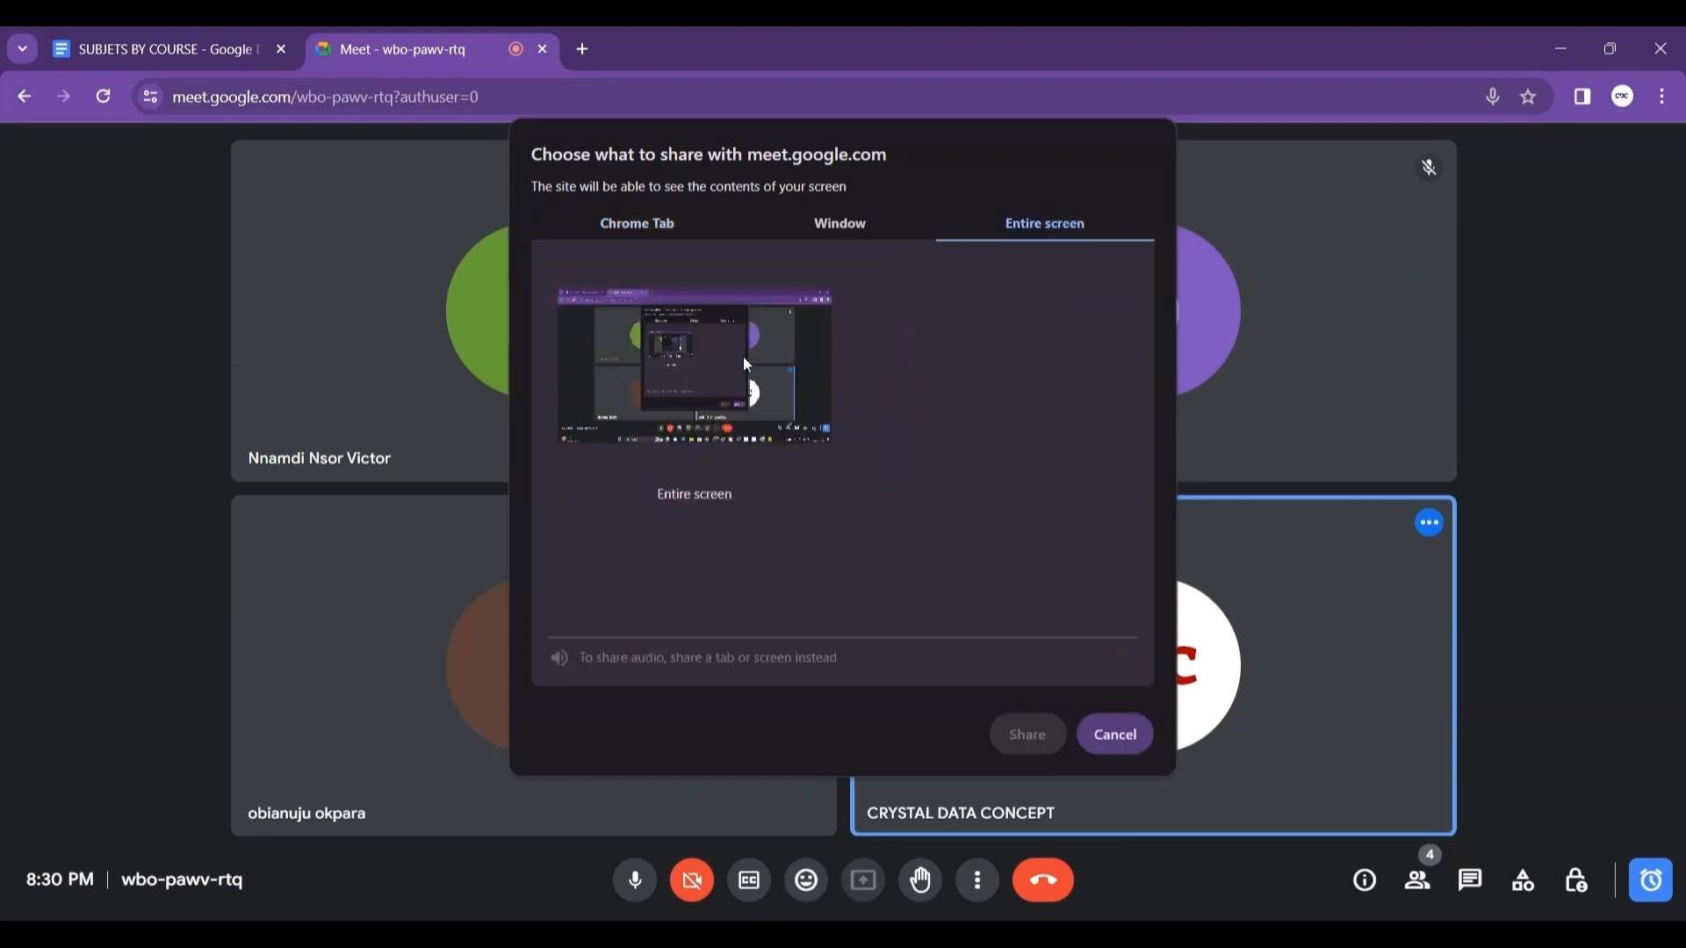
pyautogui.click(788, 355)
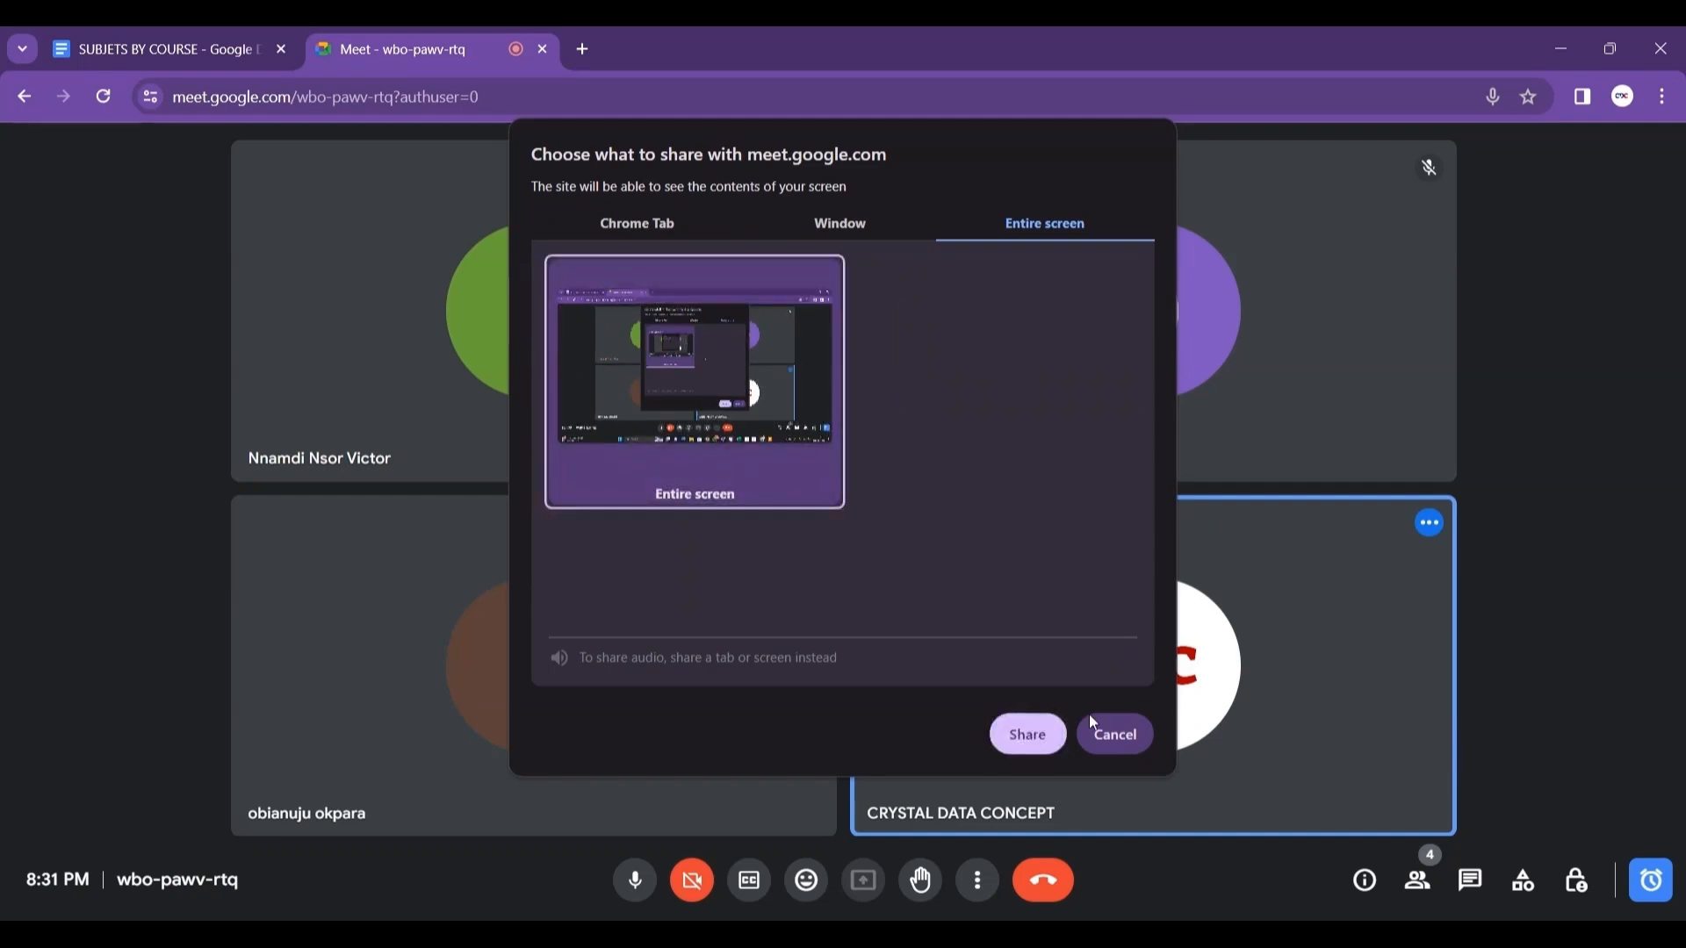
pyautogui.click(1034, 733)
pyautogui.click(1177, 934)
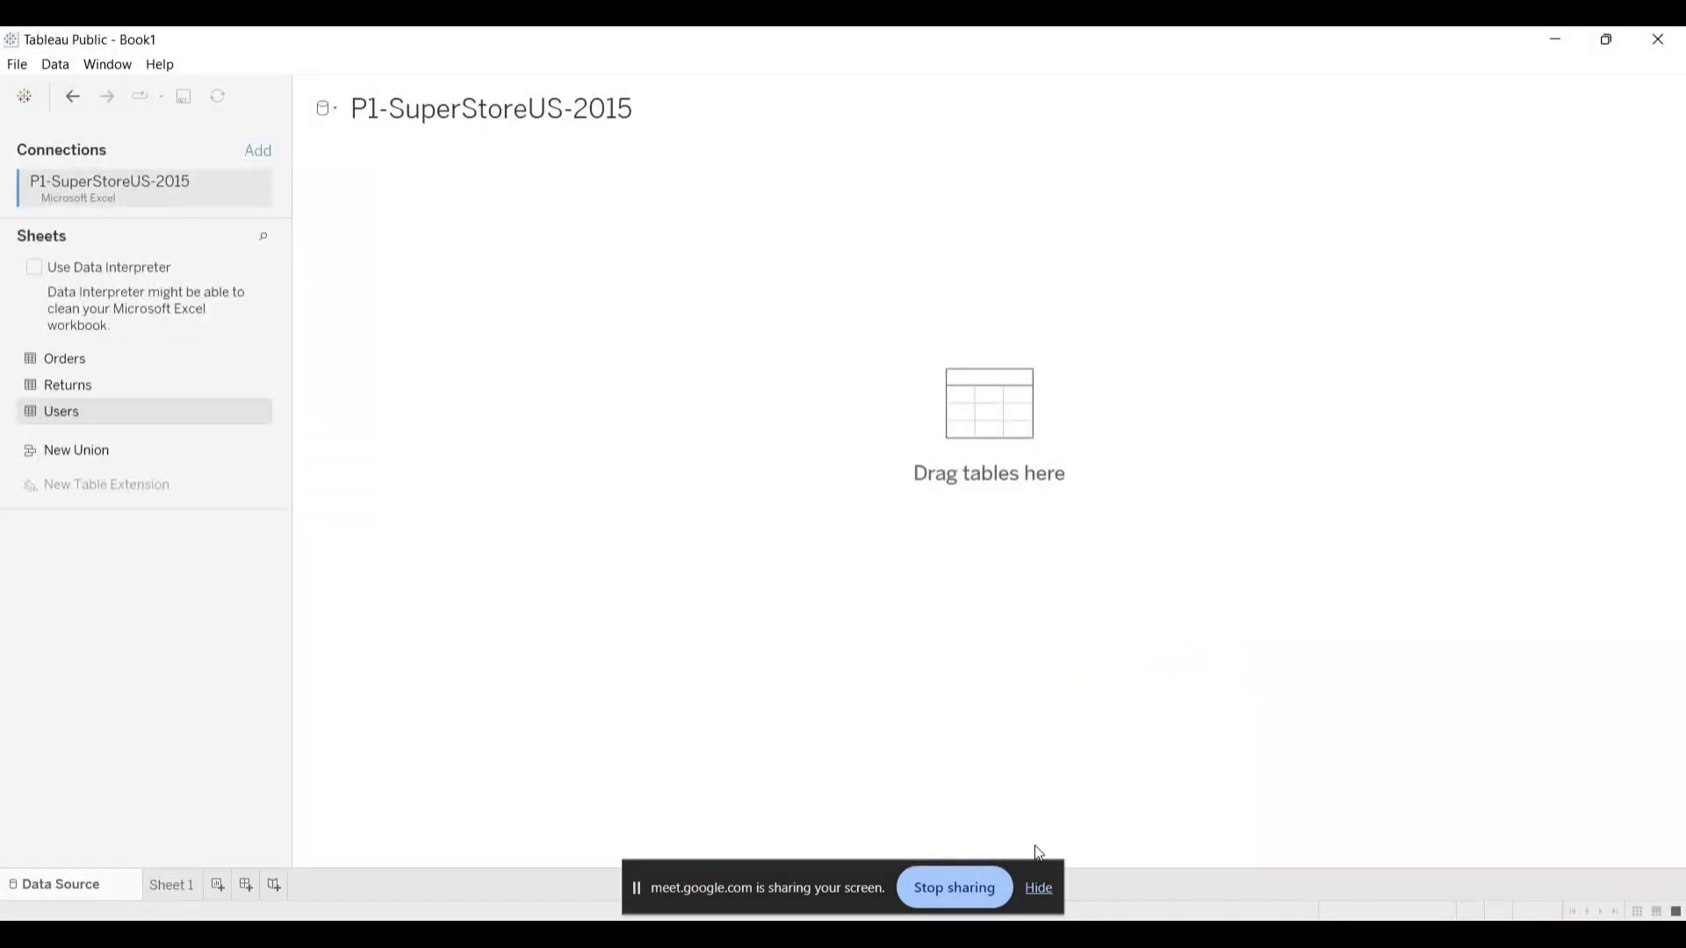
pyautogui.click(1041, 889)
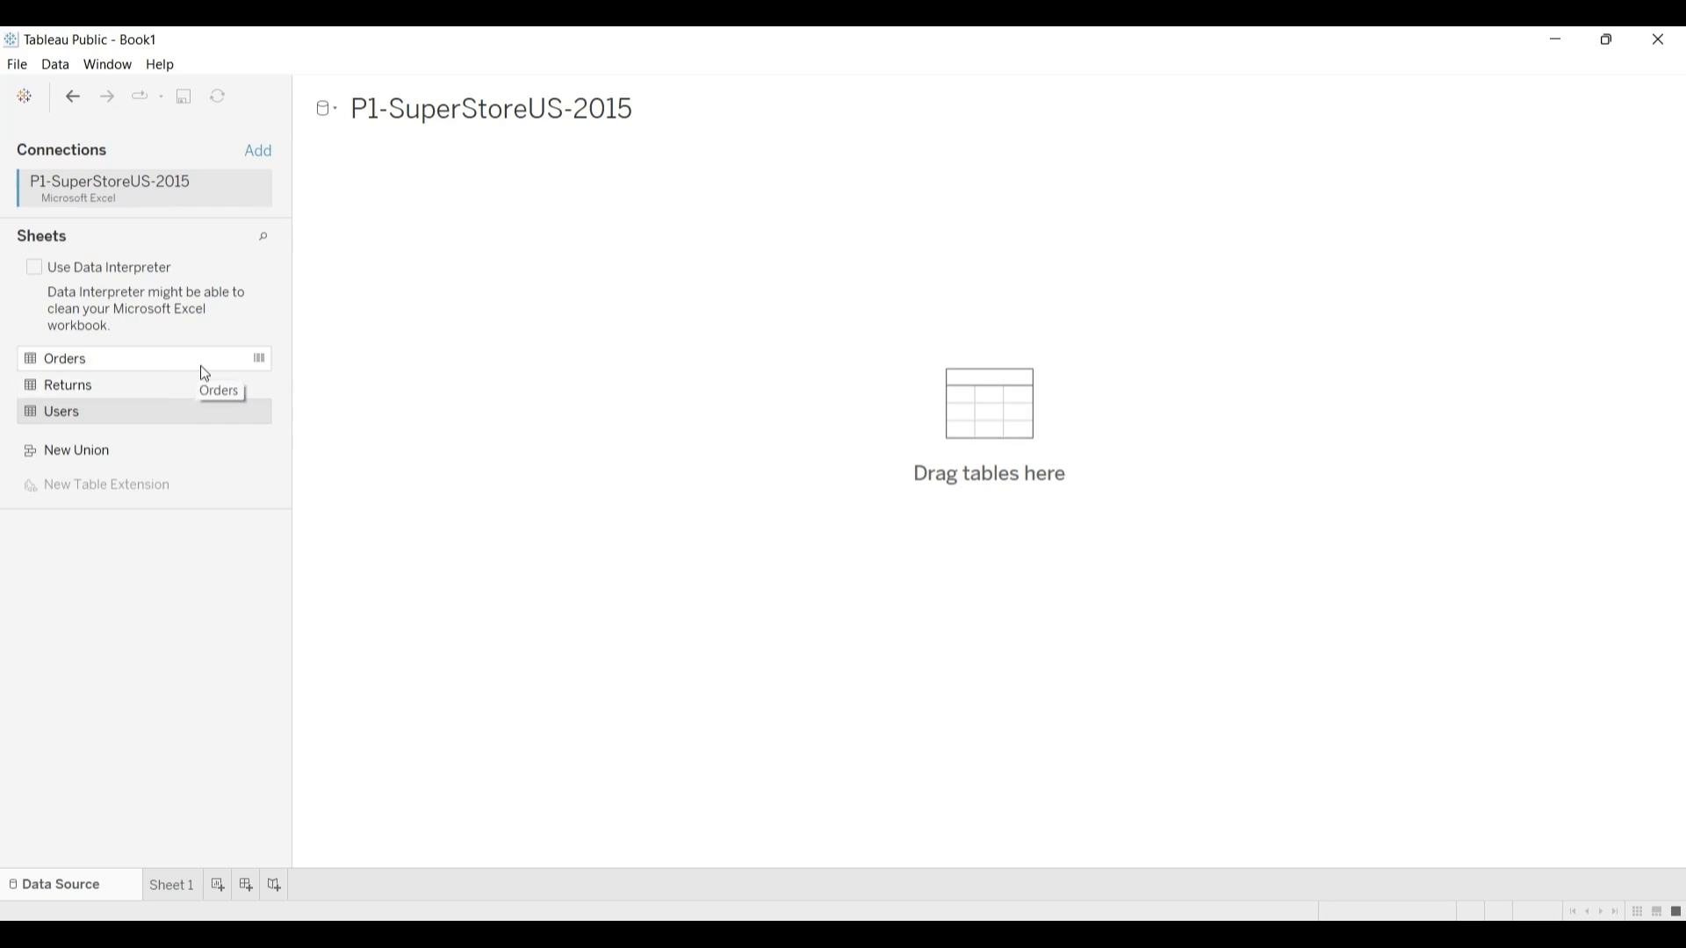
# Step: View the data of the Orders sheet again and examine its fields through to Unit Price
pyautogui.click(260, 360)
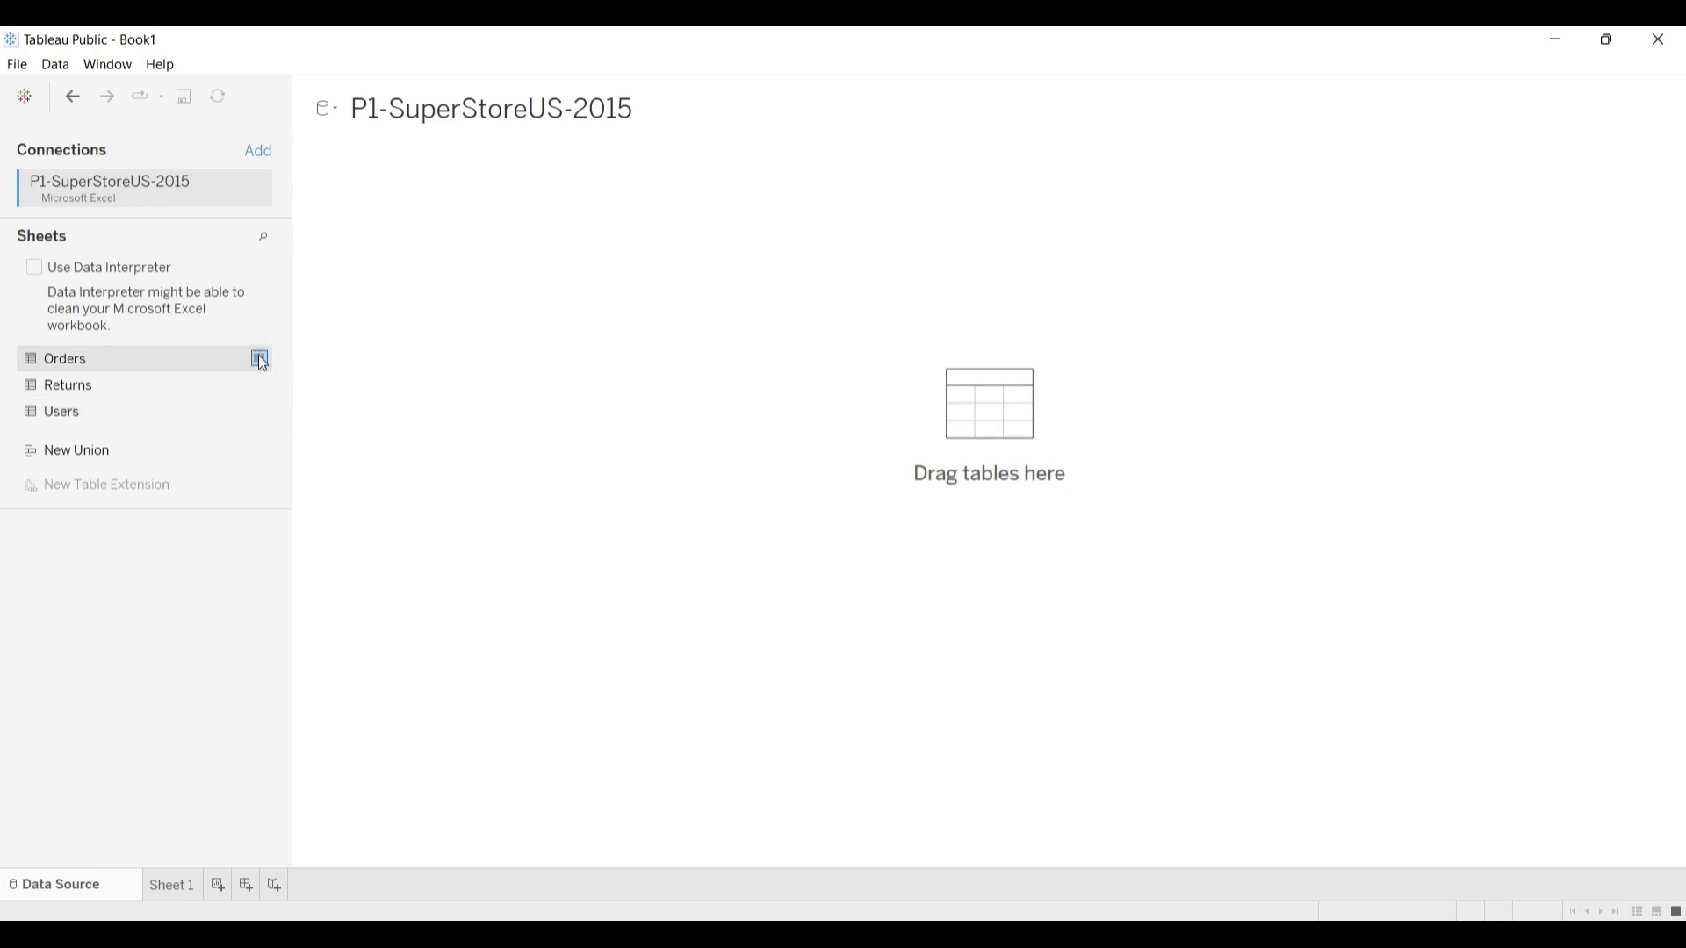
pyautogui.click(261, 360)
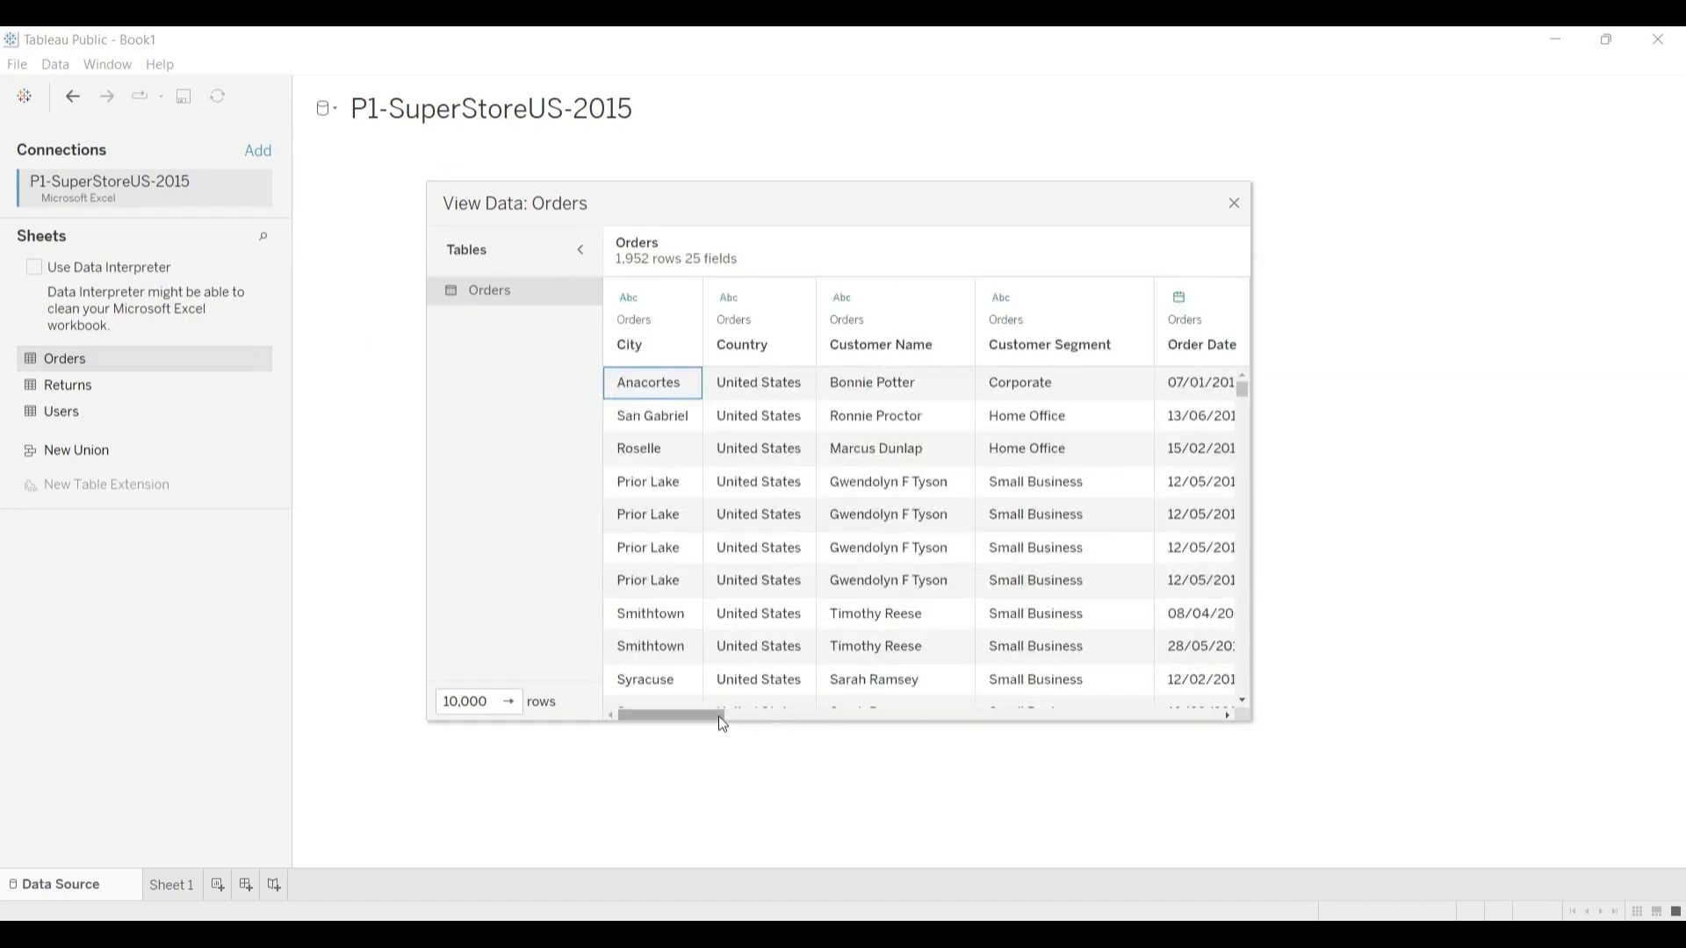
pyautogui.moveTo(714, 716); pyautogui.dragTo(825, 715)
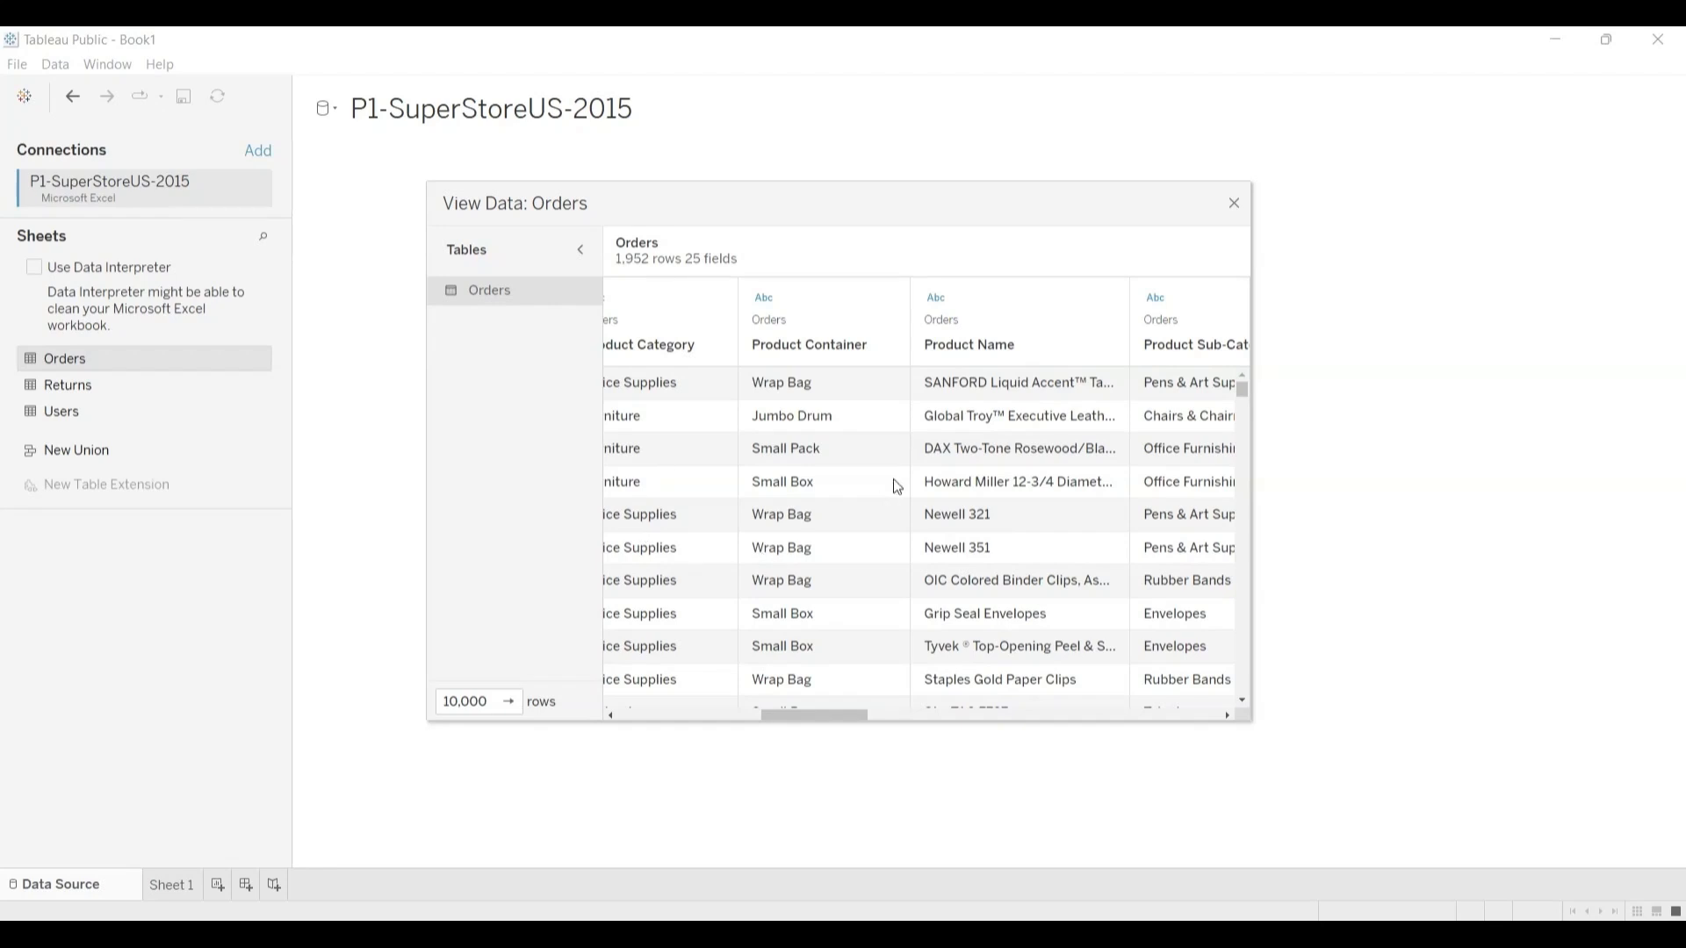
pyautogui.moveTo(851, 299)
pyautogui.hscroll(15, 874, 722)
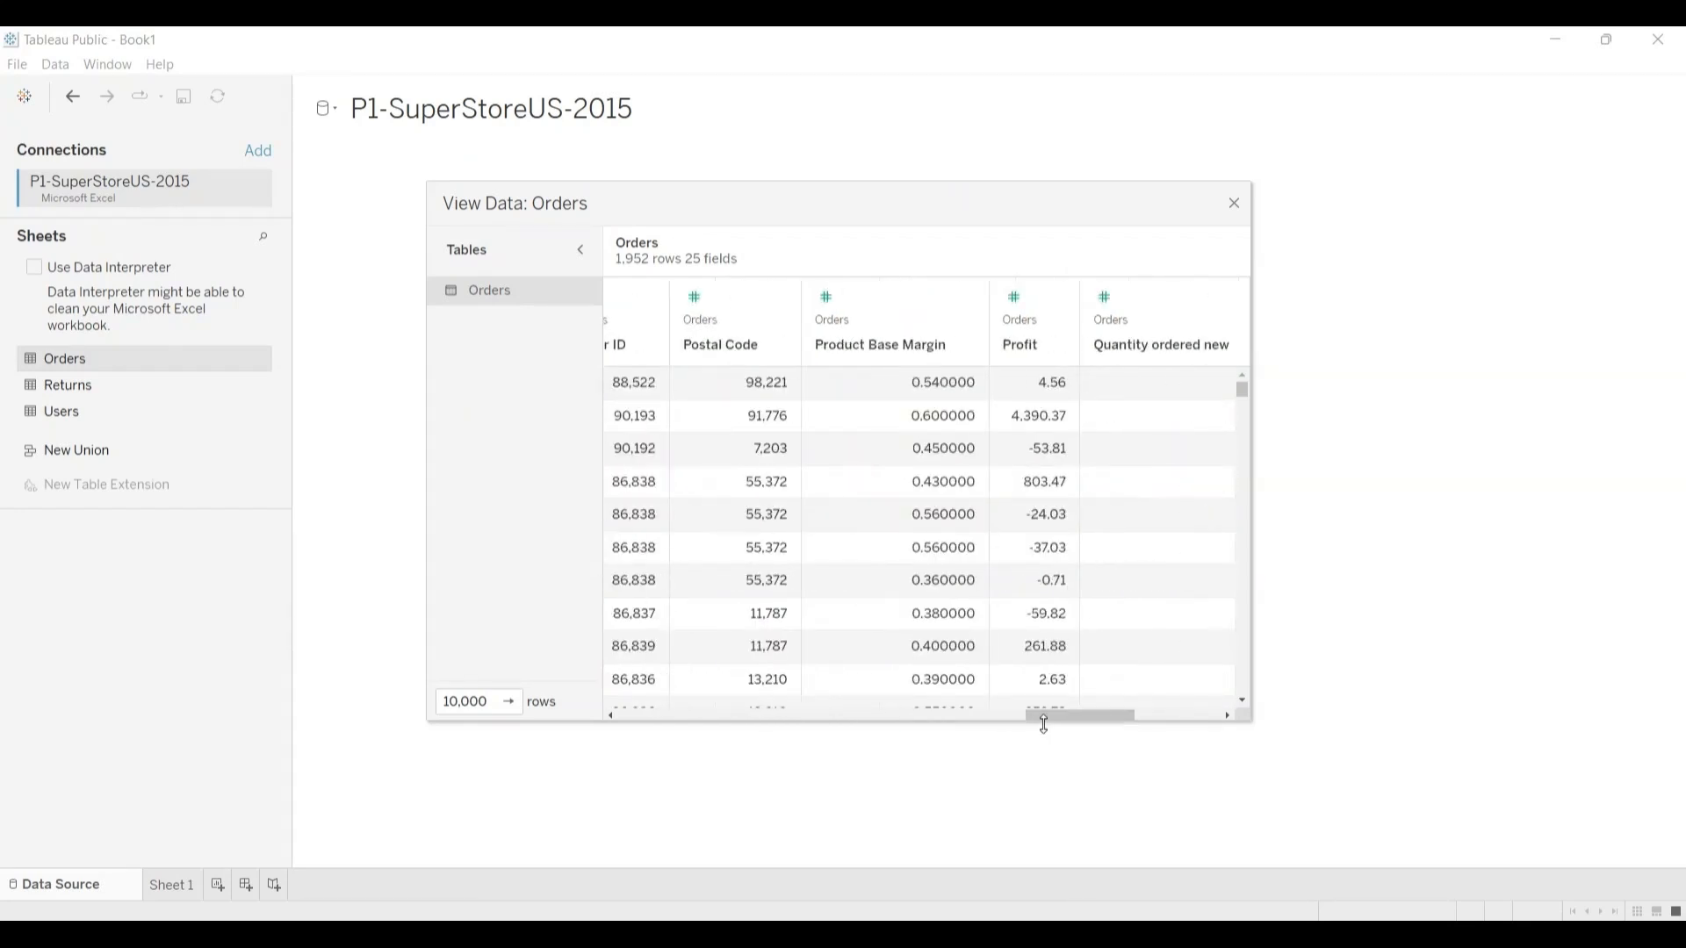
pyautogui.moveTo(1044, 717); pyautogui.dragTo(1151, 711)
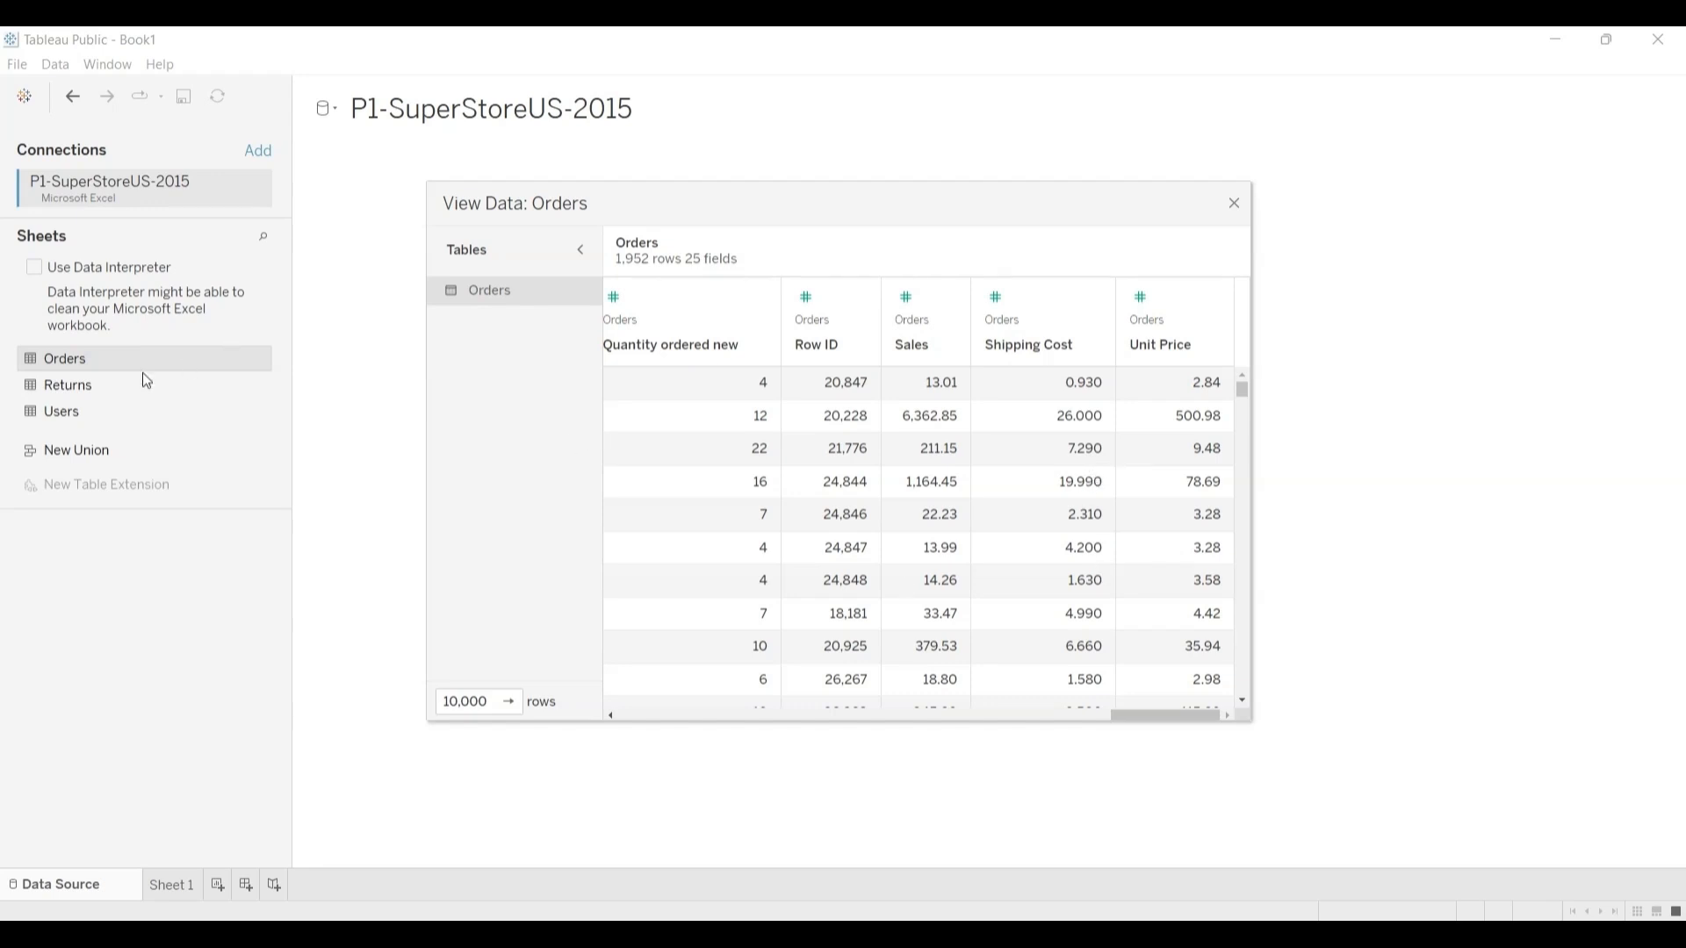
pyautogui.click(1236, 203)
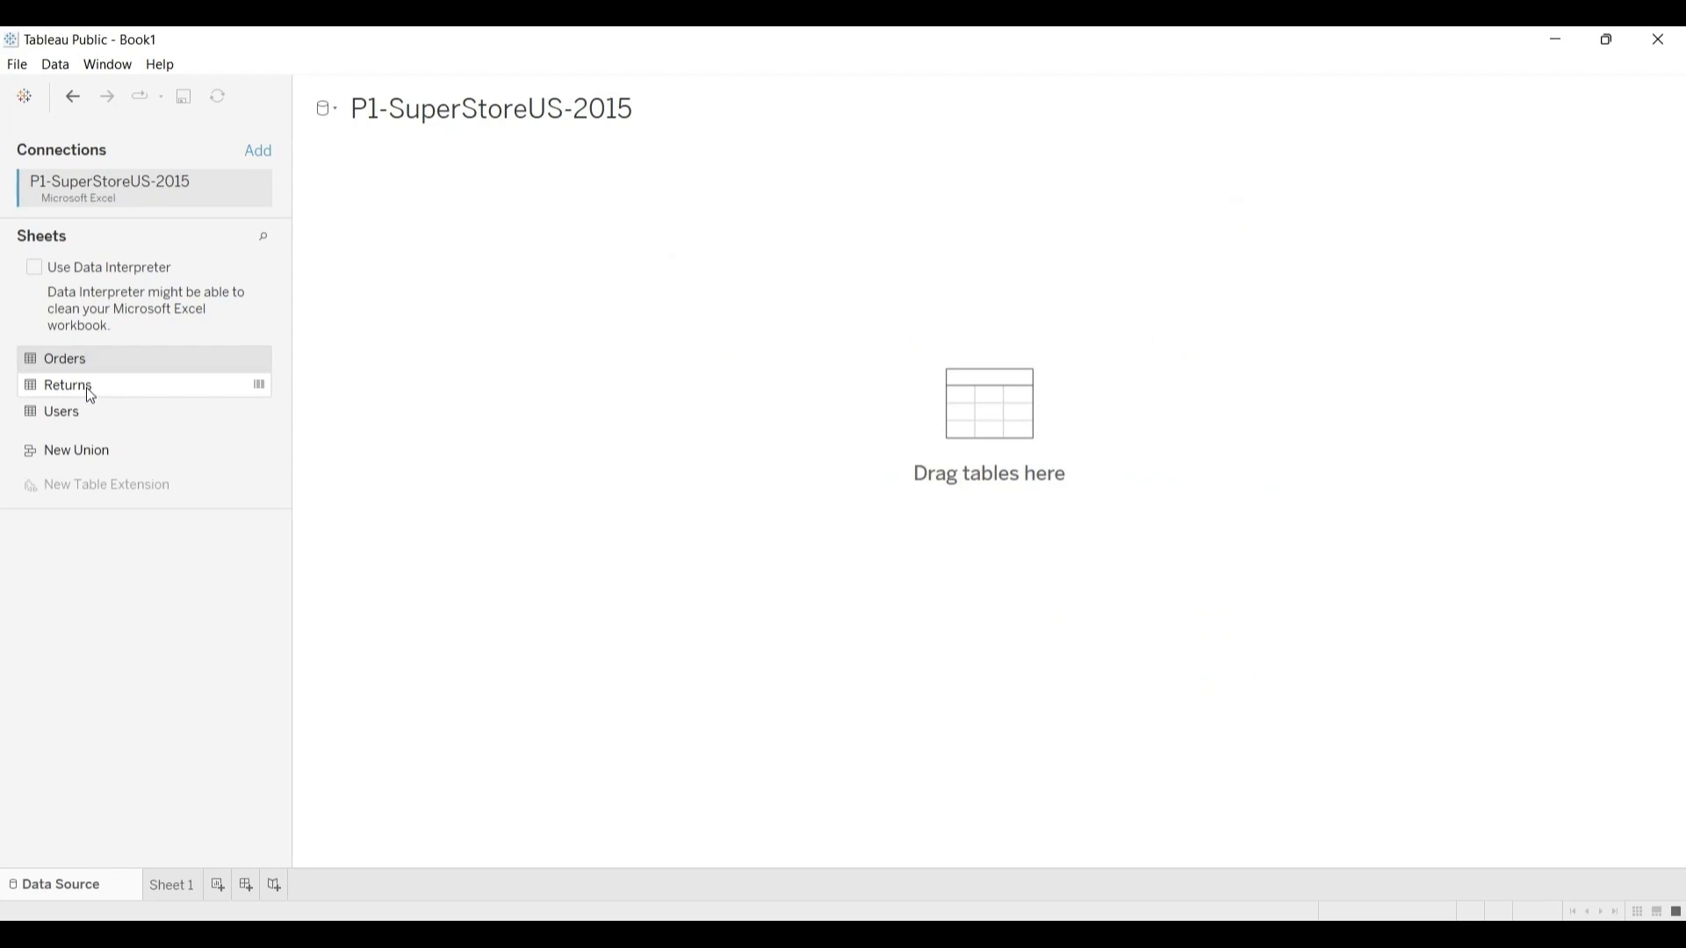
# Step: Examine the Returns data with the move and sort options of its Status field, and view the data of the Users sheet
pyautogui.click(261, 388)
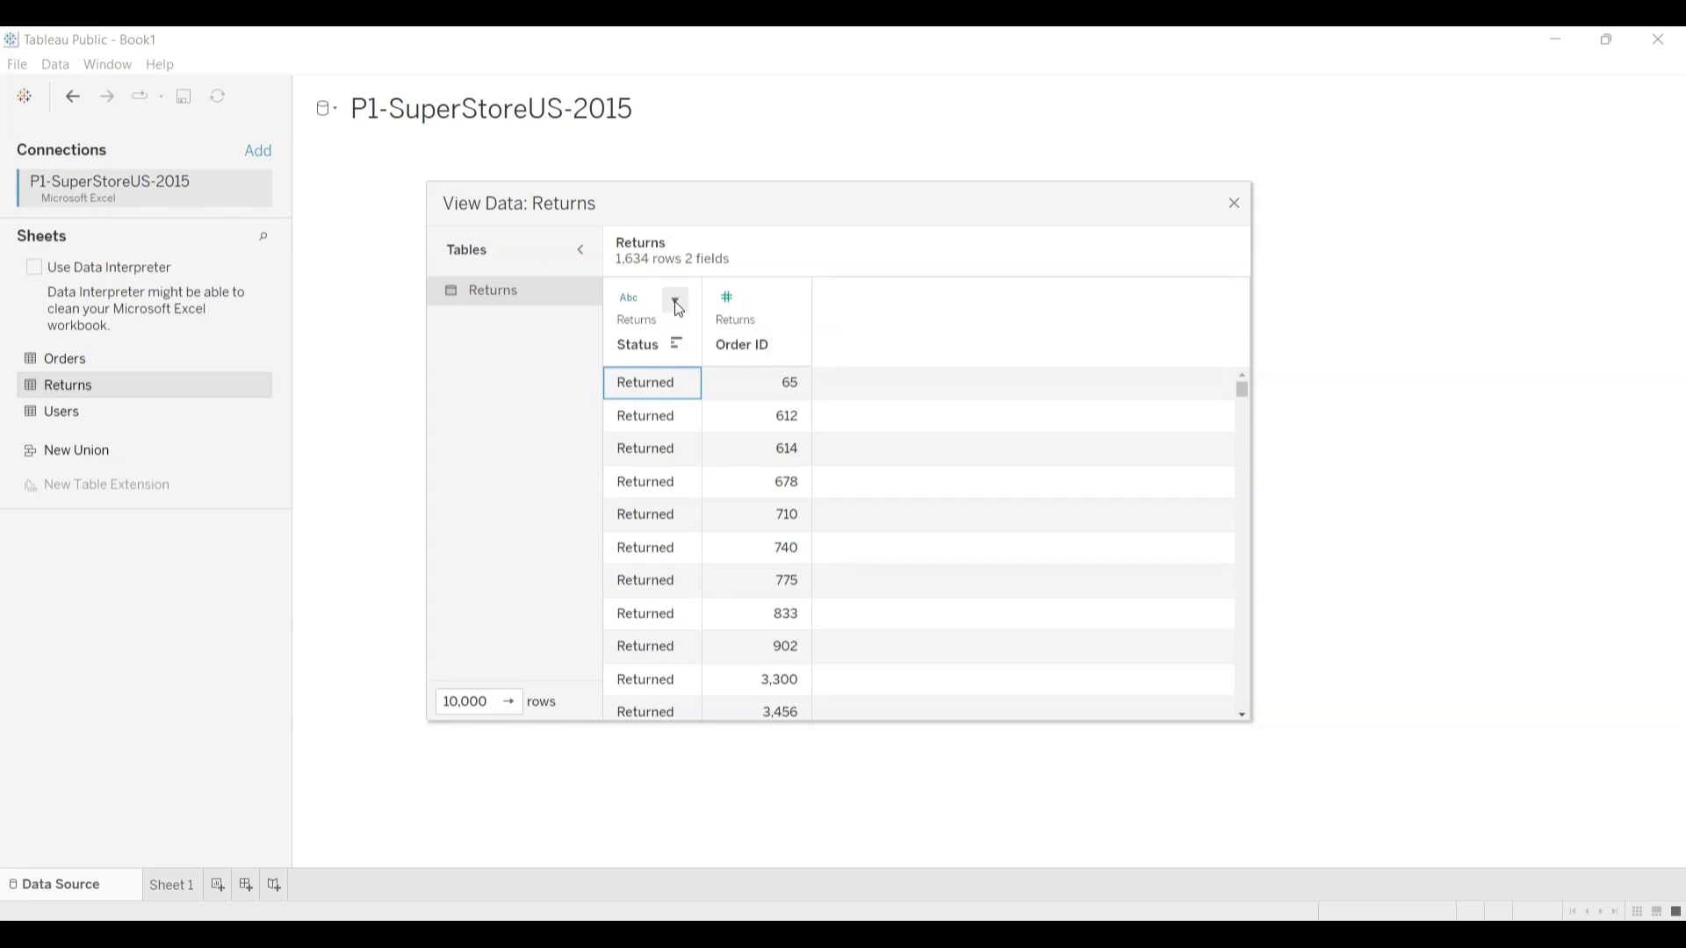
pyautogui.click(676, 303)
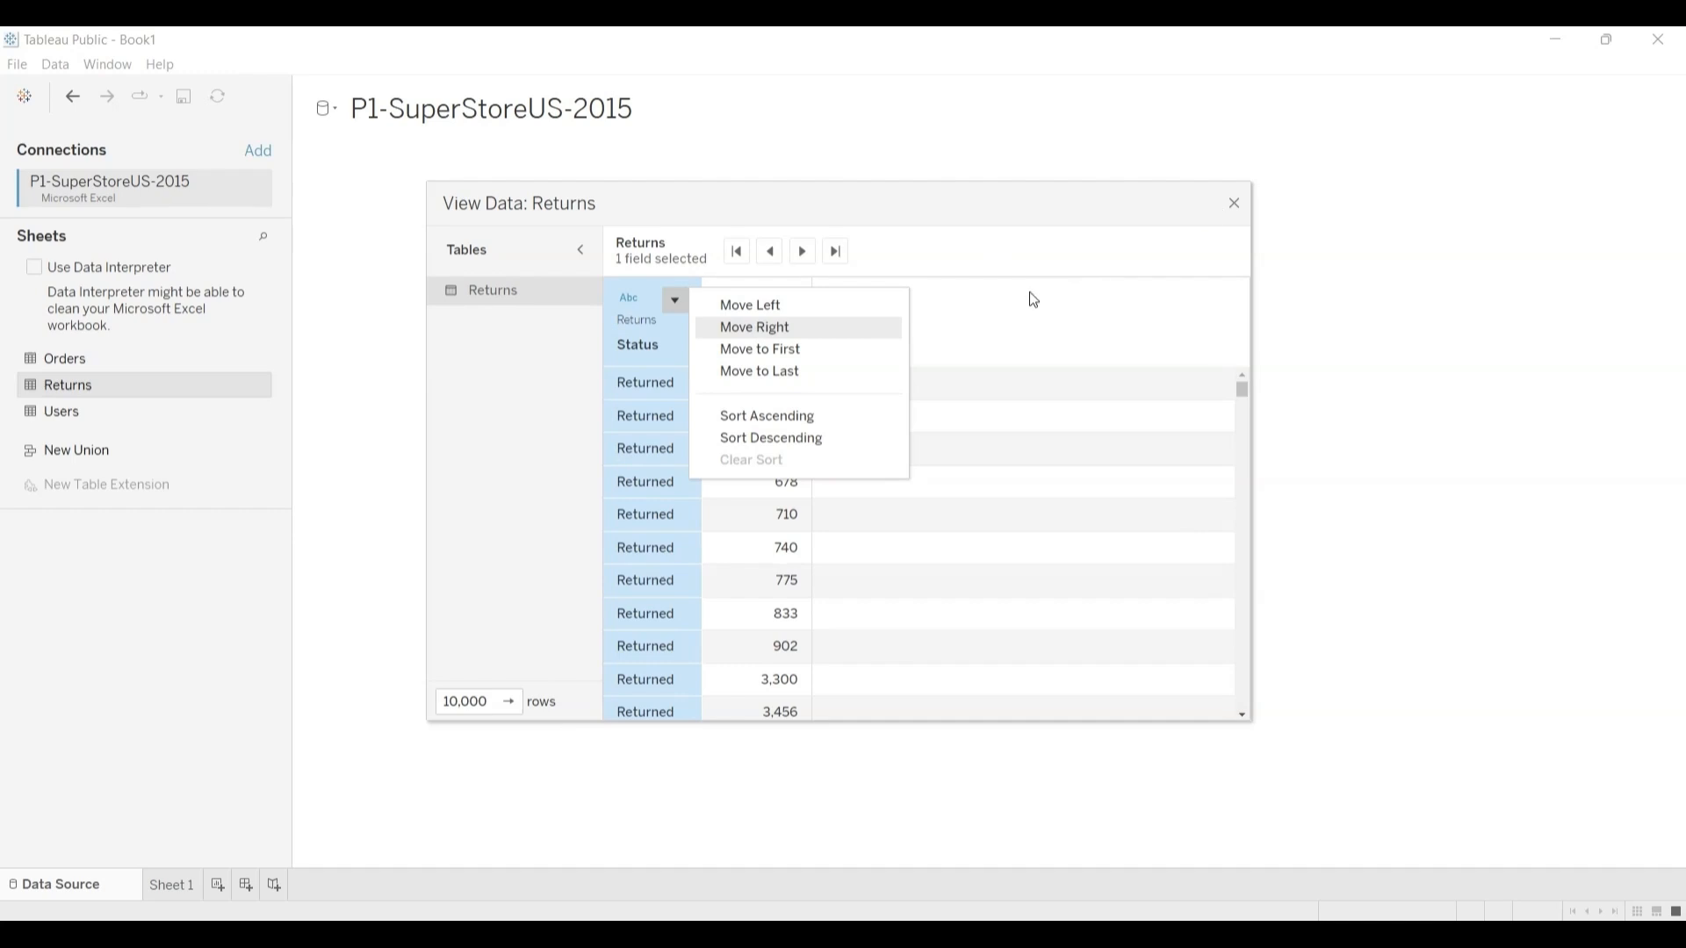
pyautogui.click(999, 306)
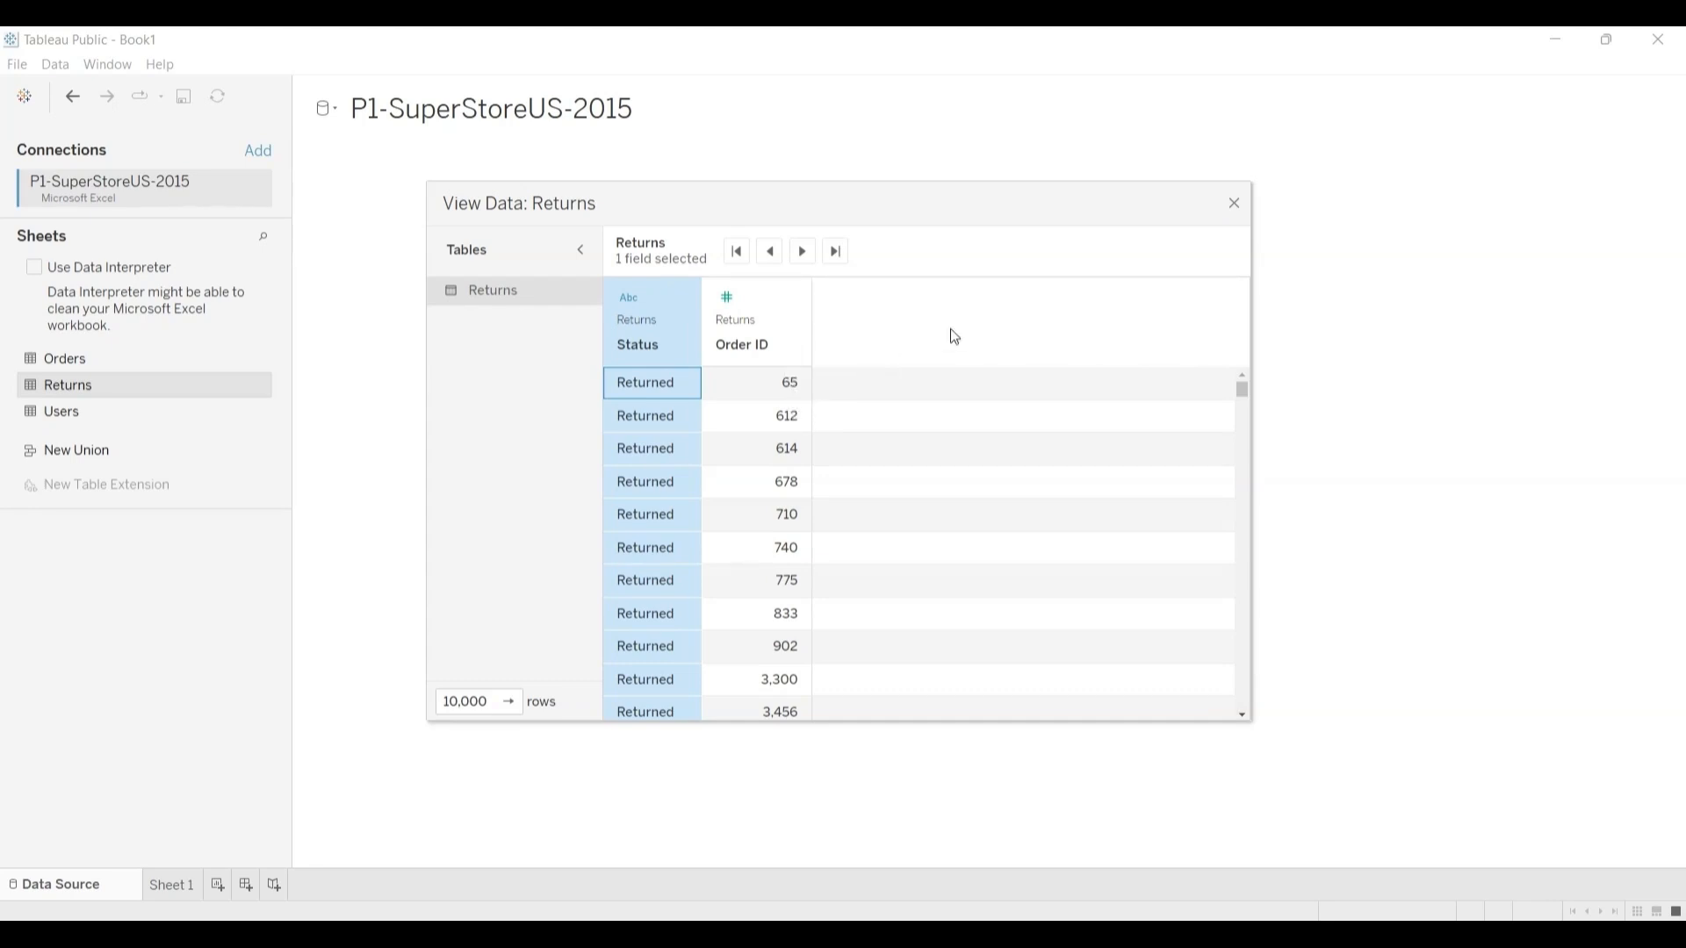
pyautogui.click(1232, 203)
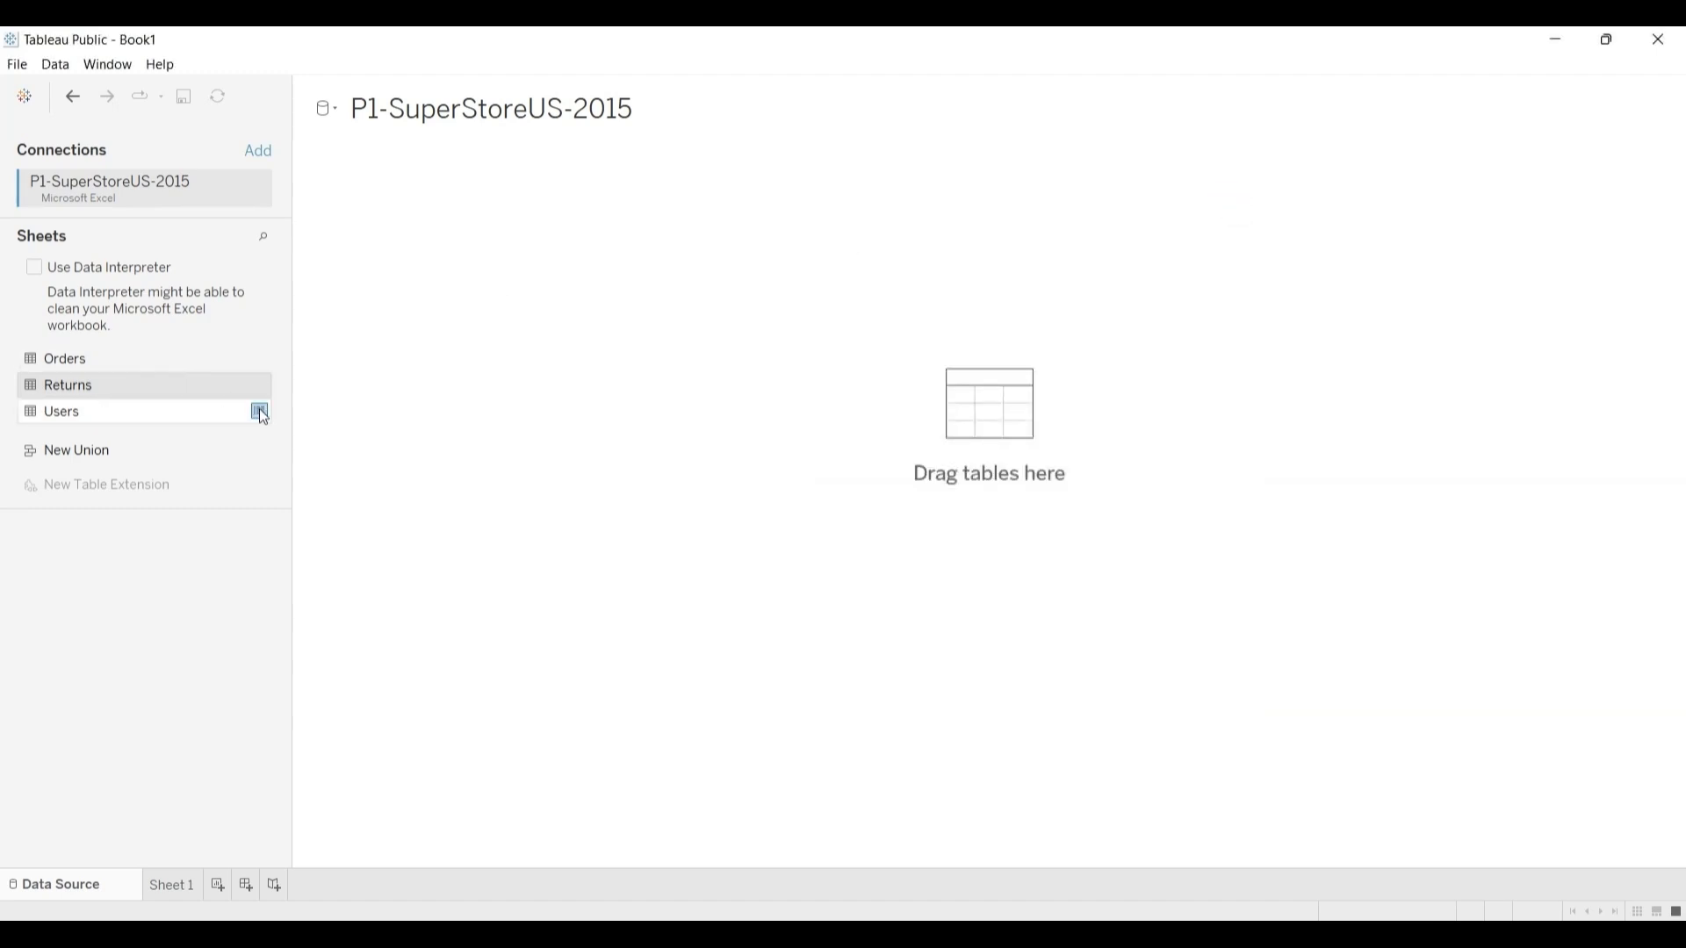
pyautogui.click(260, 411)
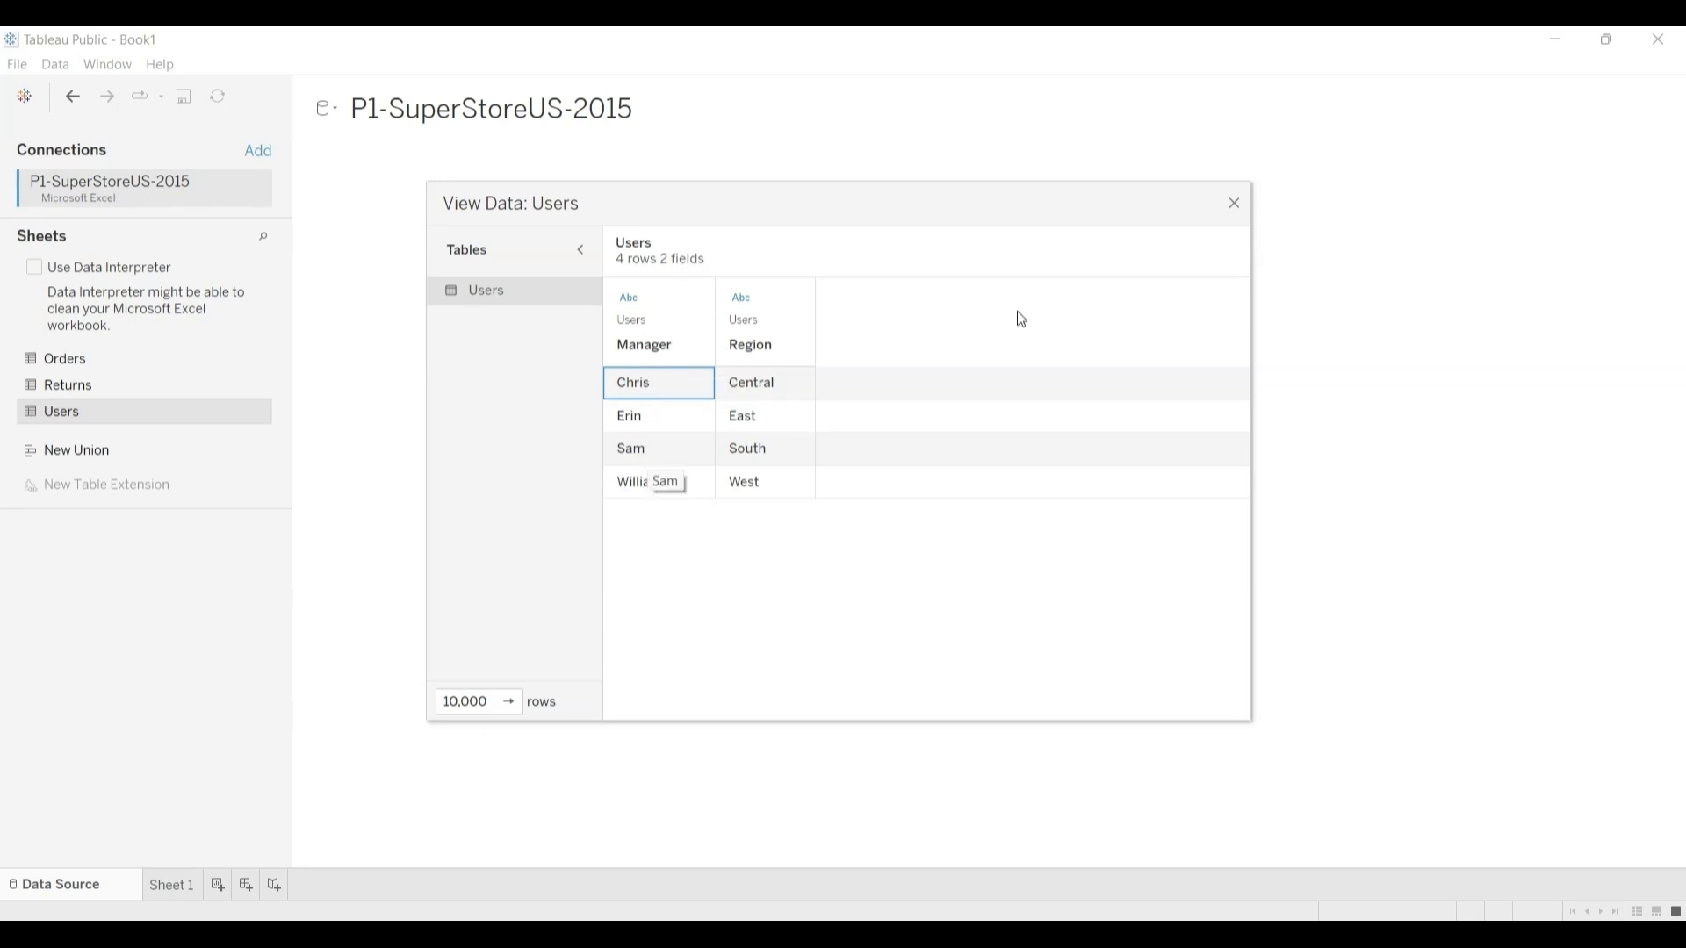
pyautogui.click(1235, 205)
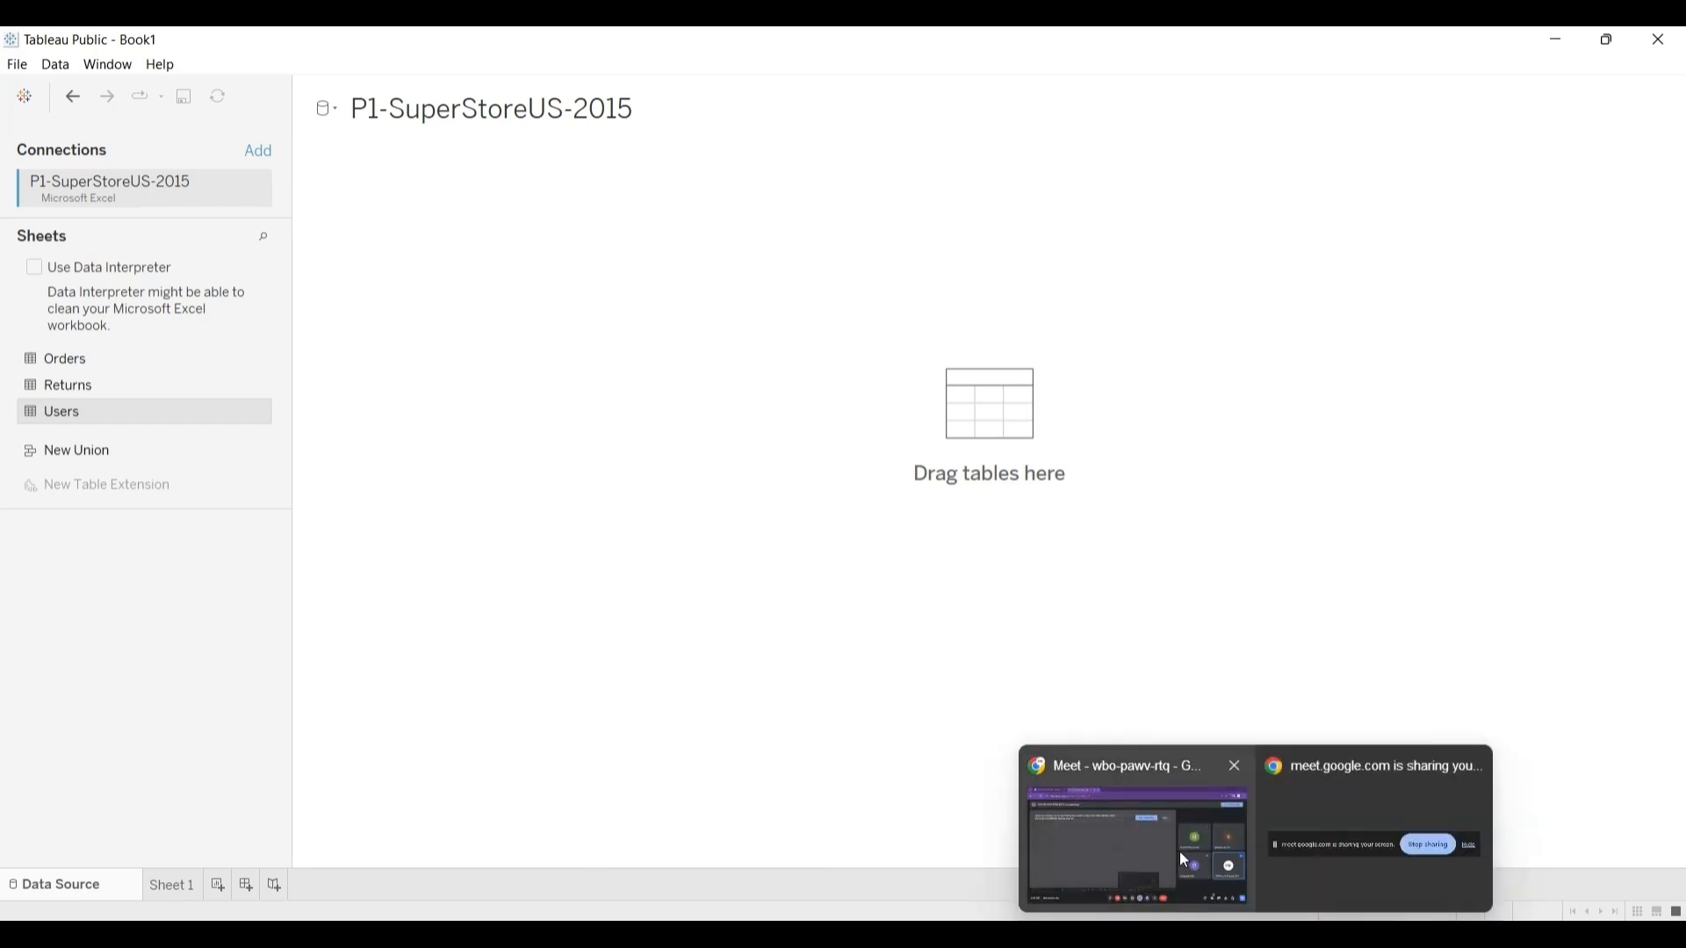
pyautogui.moveTo(1178, 852)
pyautogui.moveTo(1457, 803)
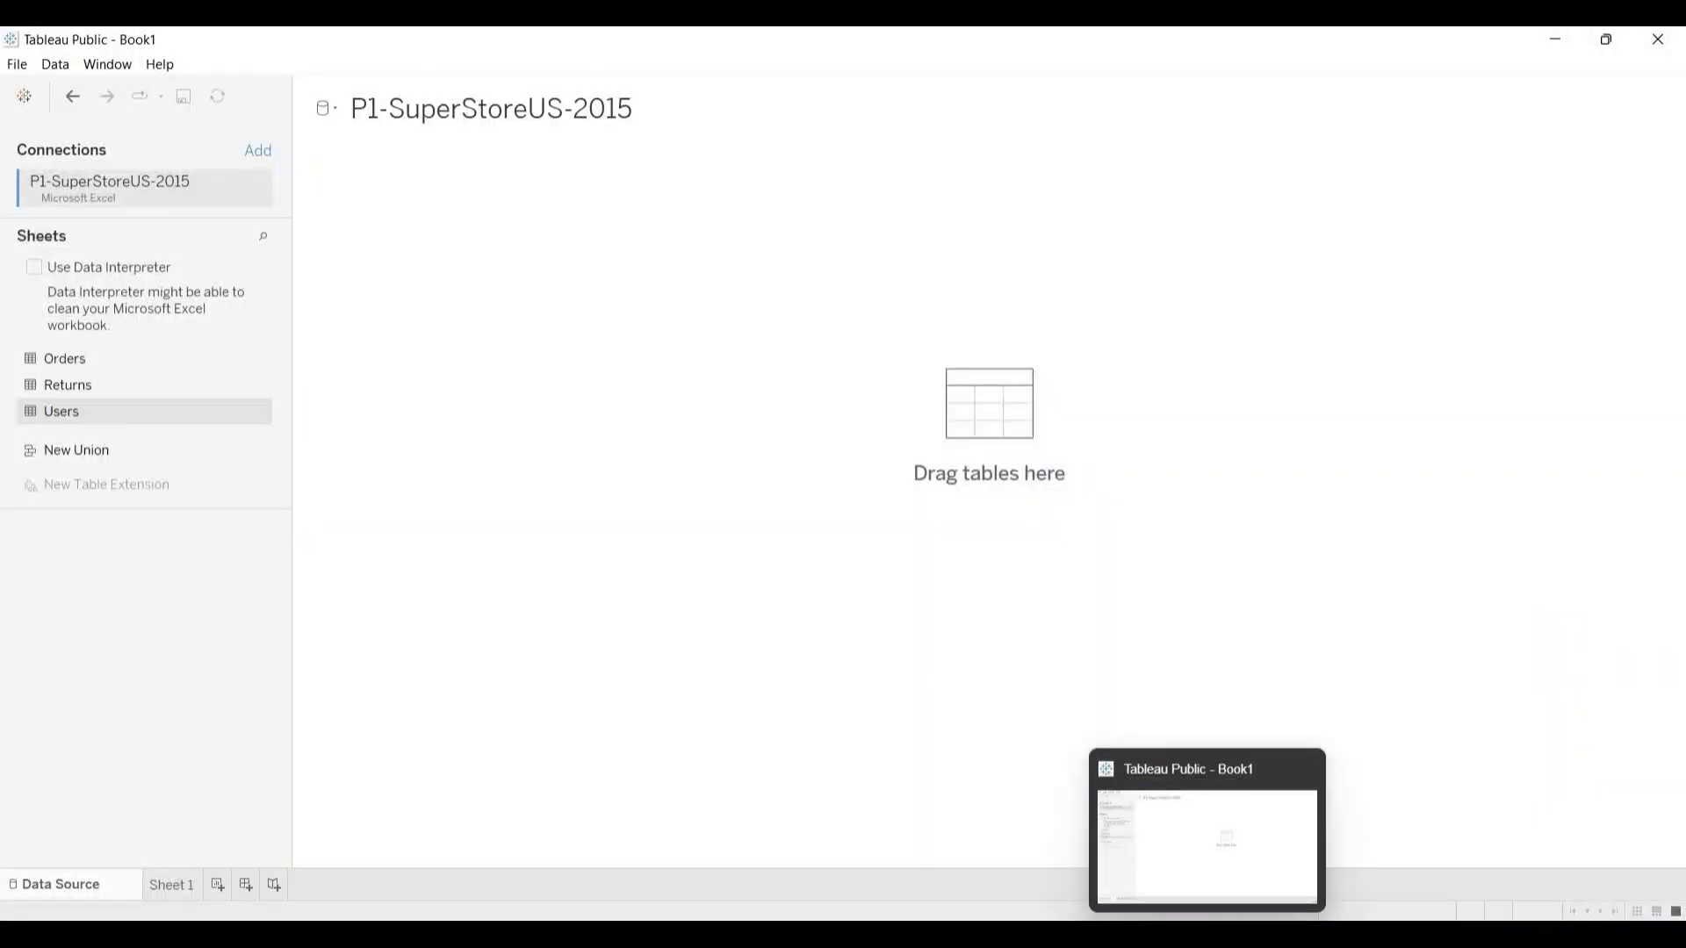
pyautogui.click(1177, 853)
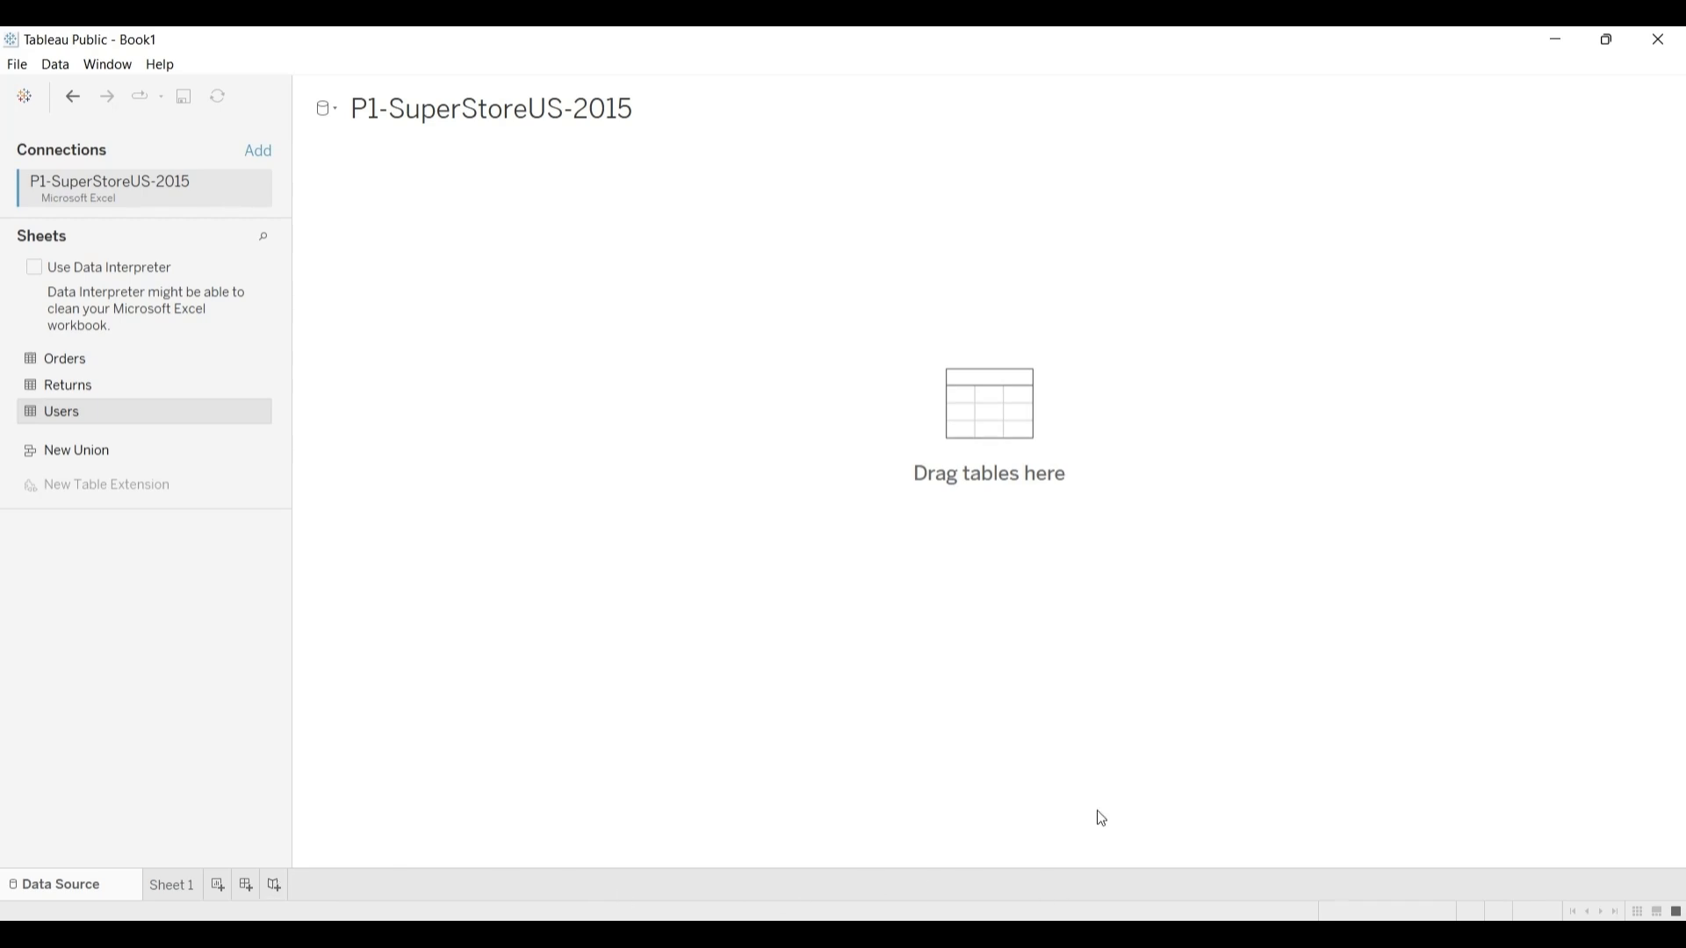
# Step: Add the Orders sheet to the data source canvas, and undo that addition
pyautogui.click(73, 359)
pyautogui.moveTo(75, 360); pyautogui.dragTo(939, 410)
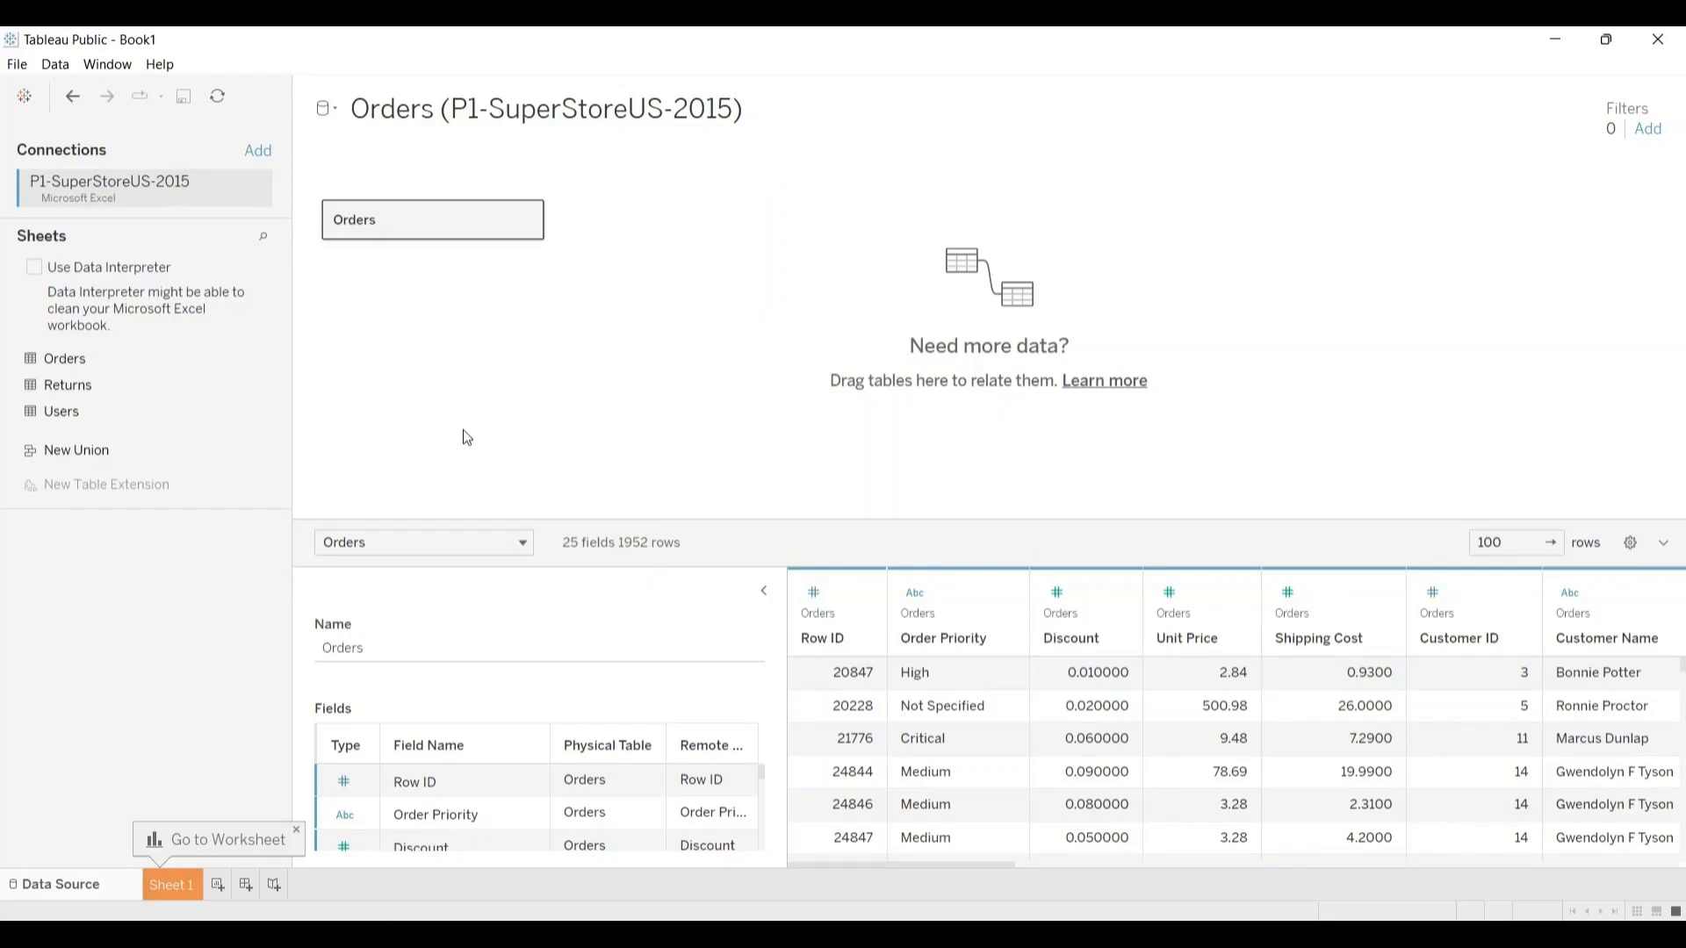
pyautogui.click(97, 362)
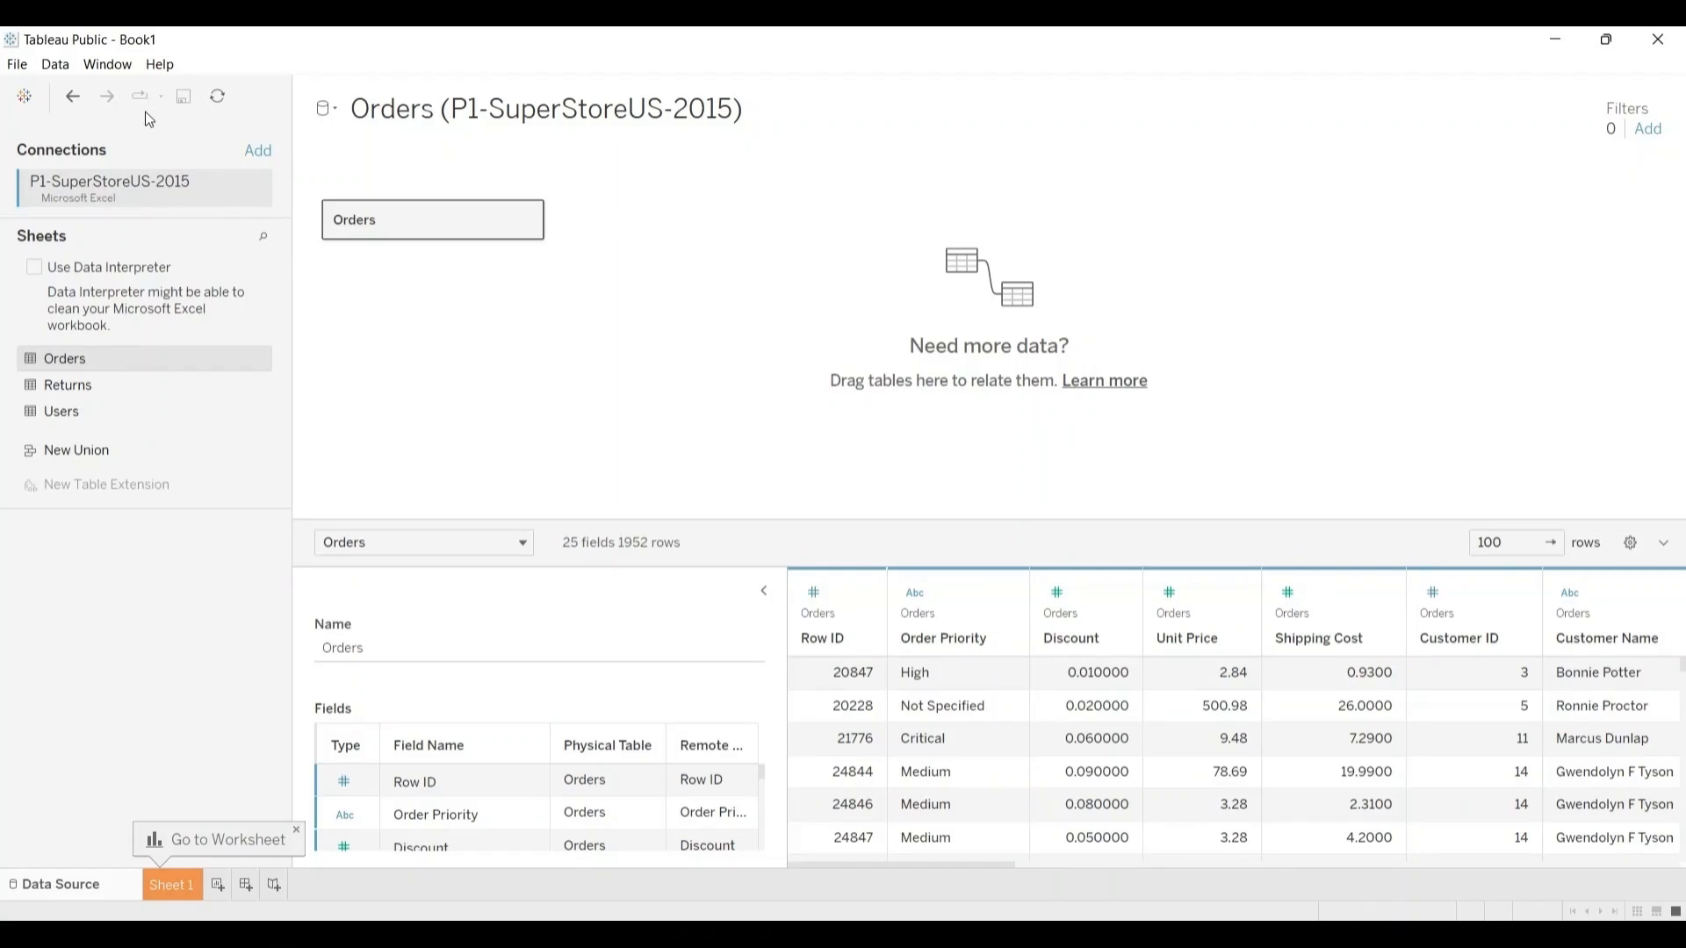
pyautogui.click(72, 96)
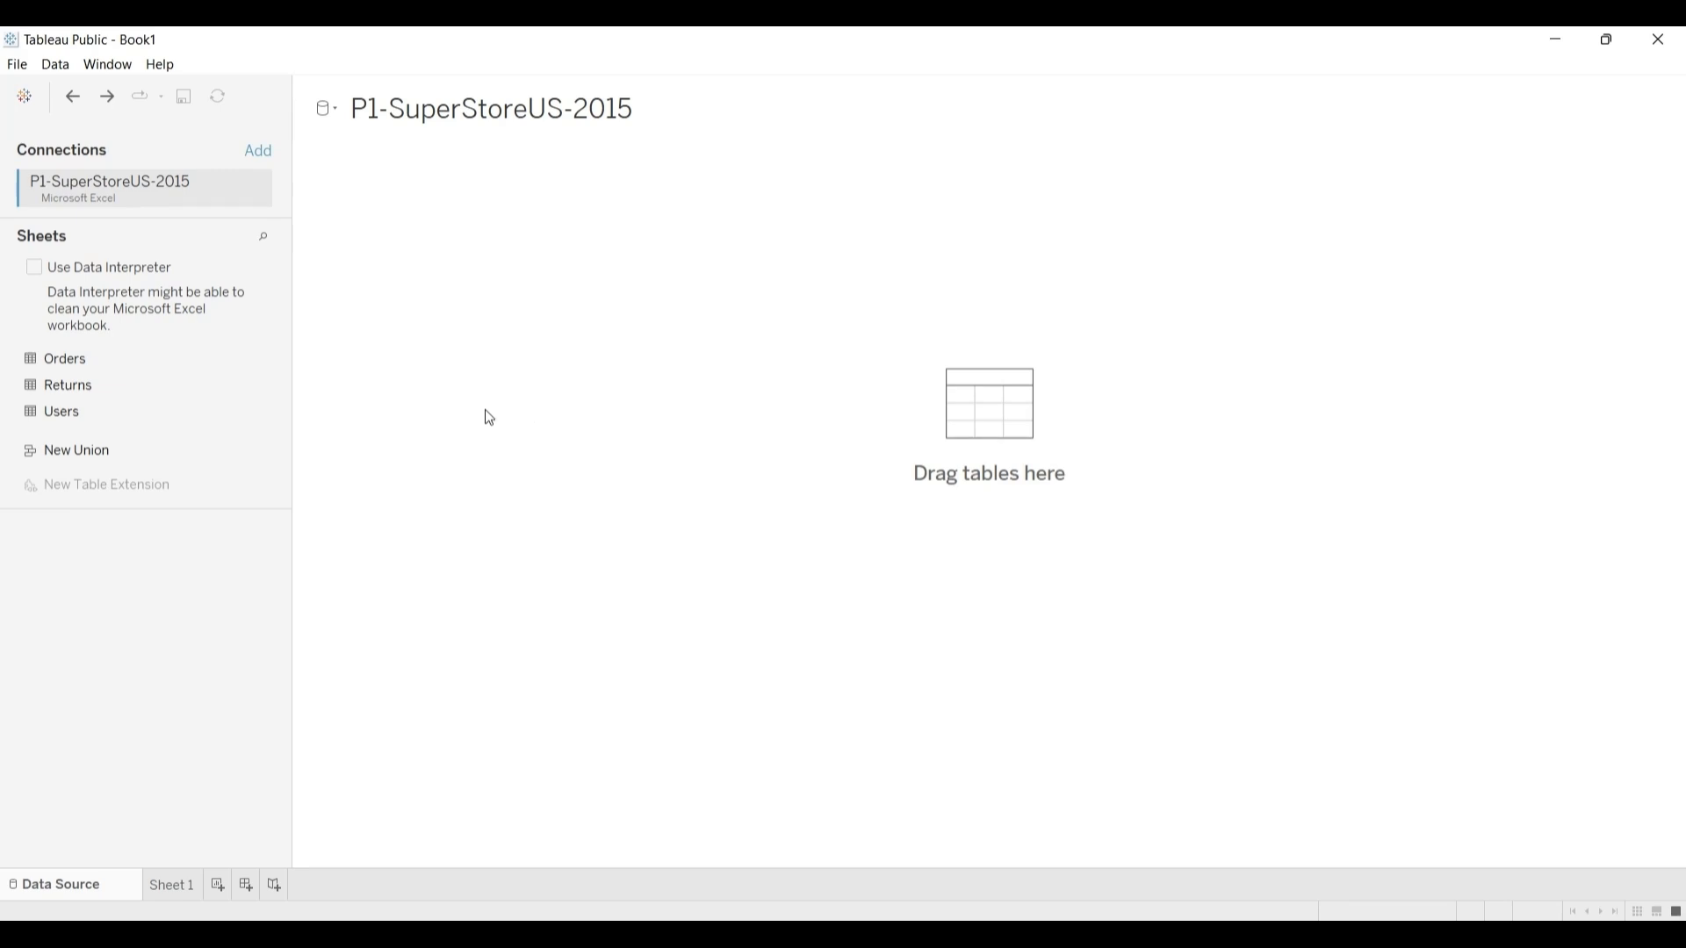
# Step: Place the Orders sheet on the empty canvas as the table of the data source
pyautogui.click(156, 358)
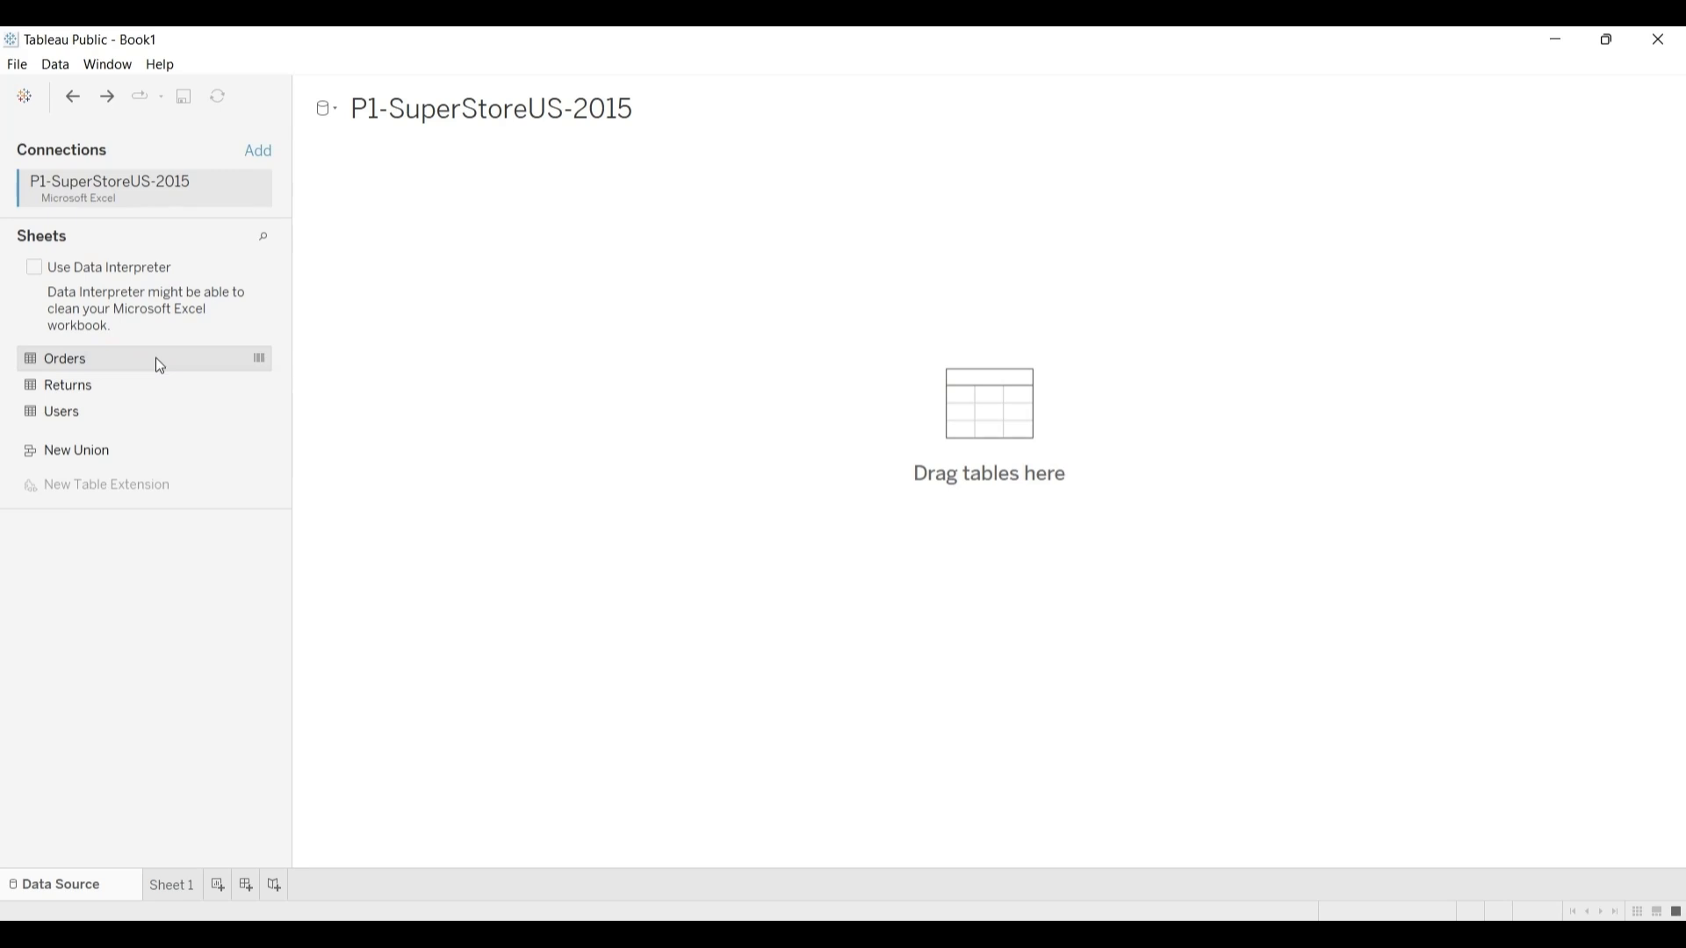
pyautogui.moveTo(156, 359); pyautogui.dragTo(302, 349)
pyautogui.moveTo(303, 351); pyautogui.dragTo(966, 424)
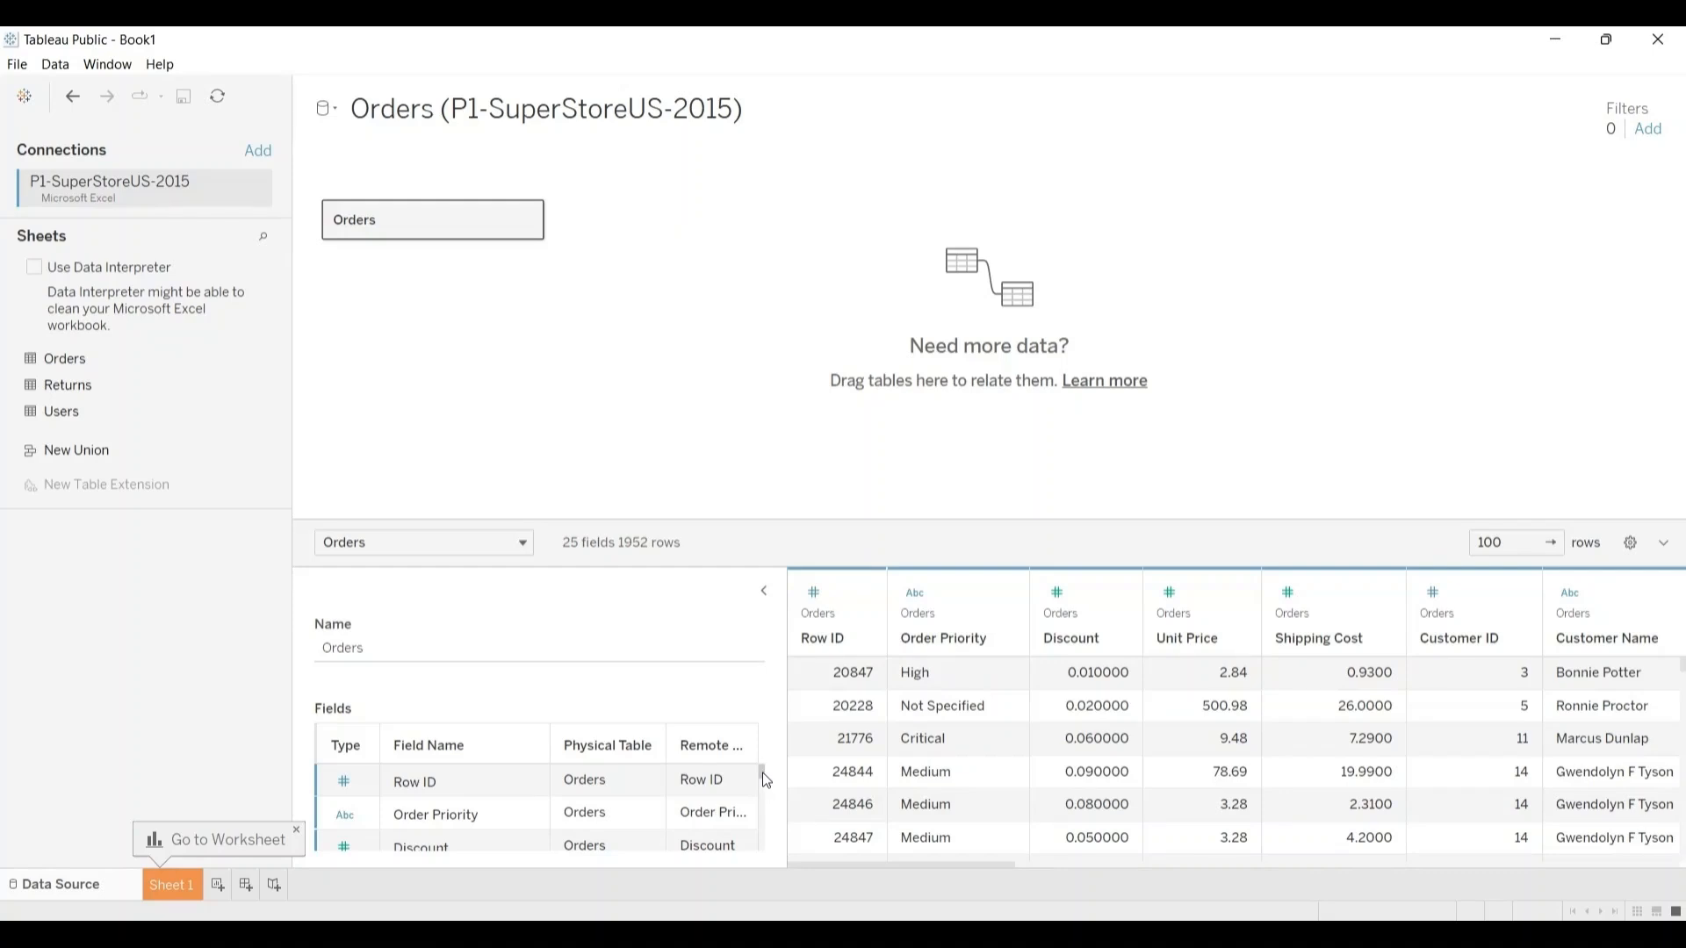
# Step: Examine the Orders table's field list from Row ID through to Sales, and look across the columns of its data preview
pyautogui.moveTo(761, 771); pyautogui.dragTo(770, 818)
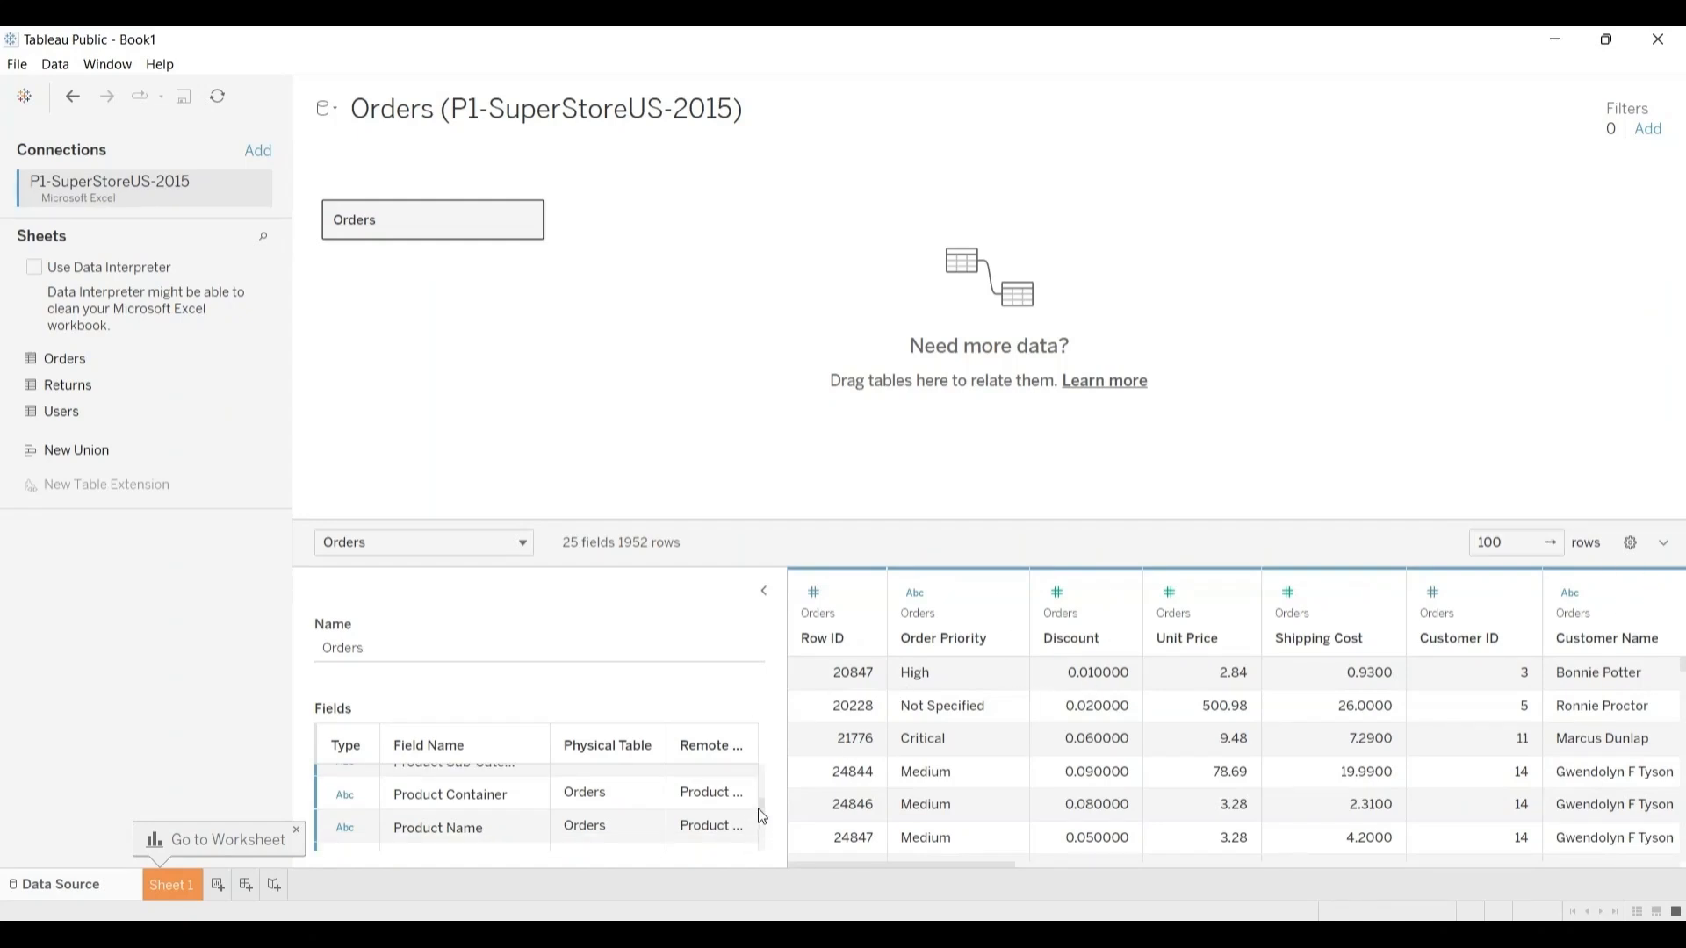
pyautogui.moveTo(760, 803); pyautogui.dragTo(762, 813)
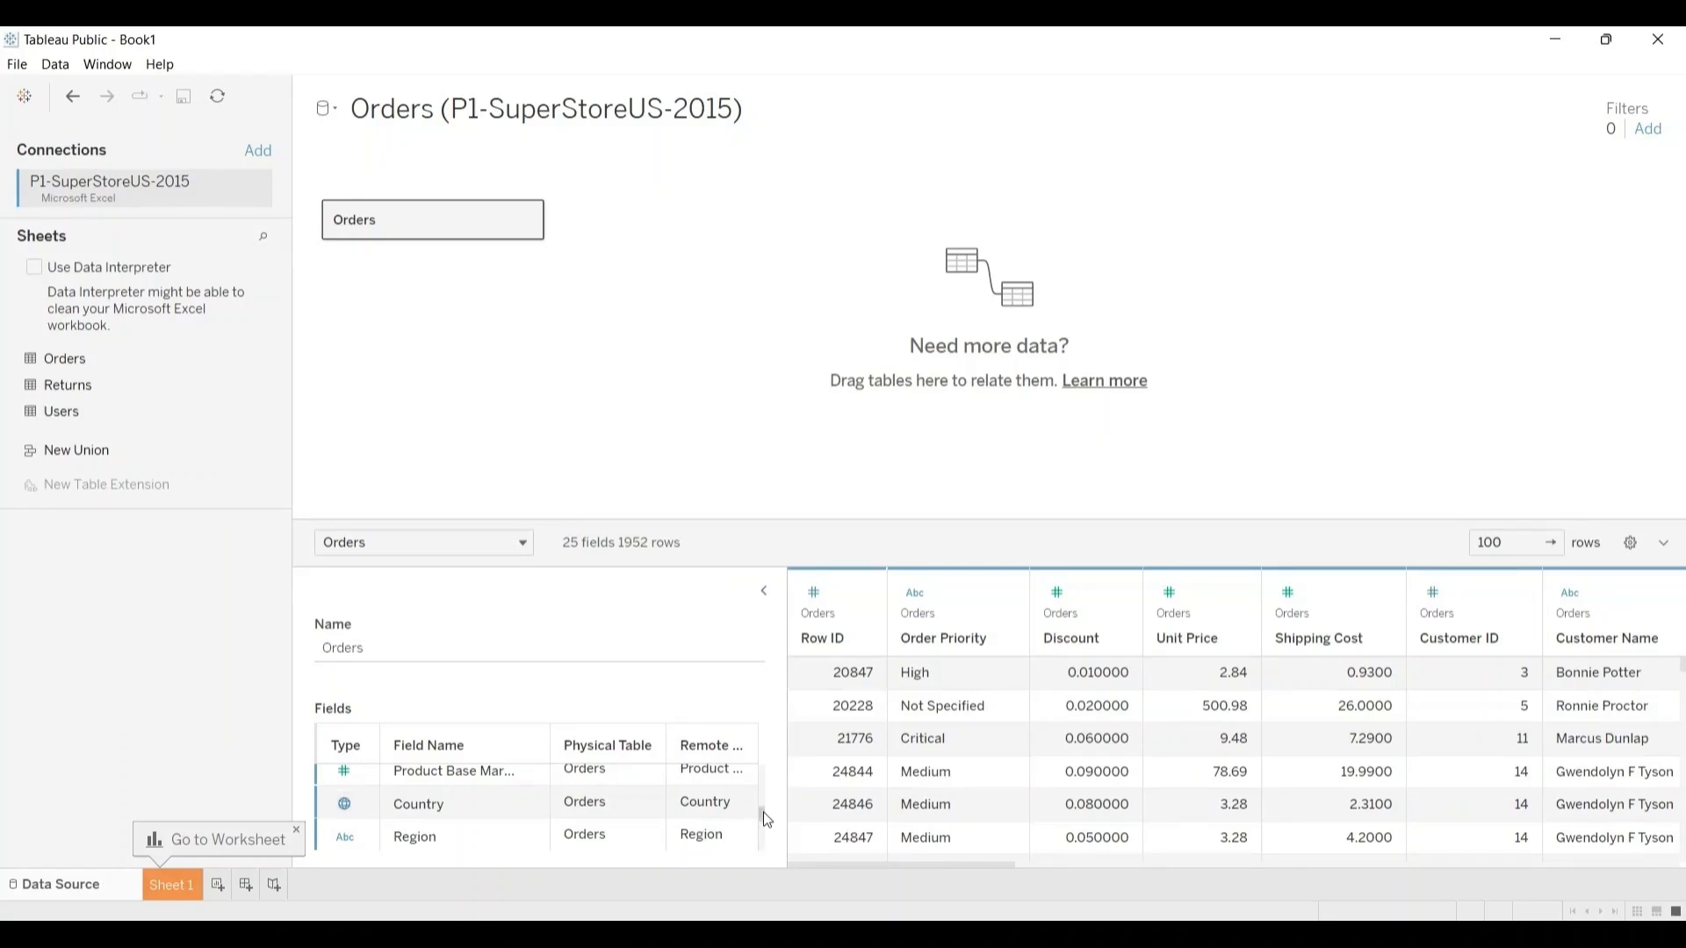
pyautogui.scroll(3, 755, 801)
pyautogui.scroll(1, 757, 797)
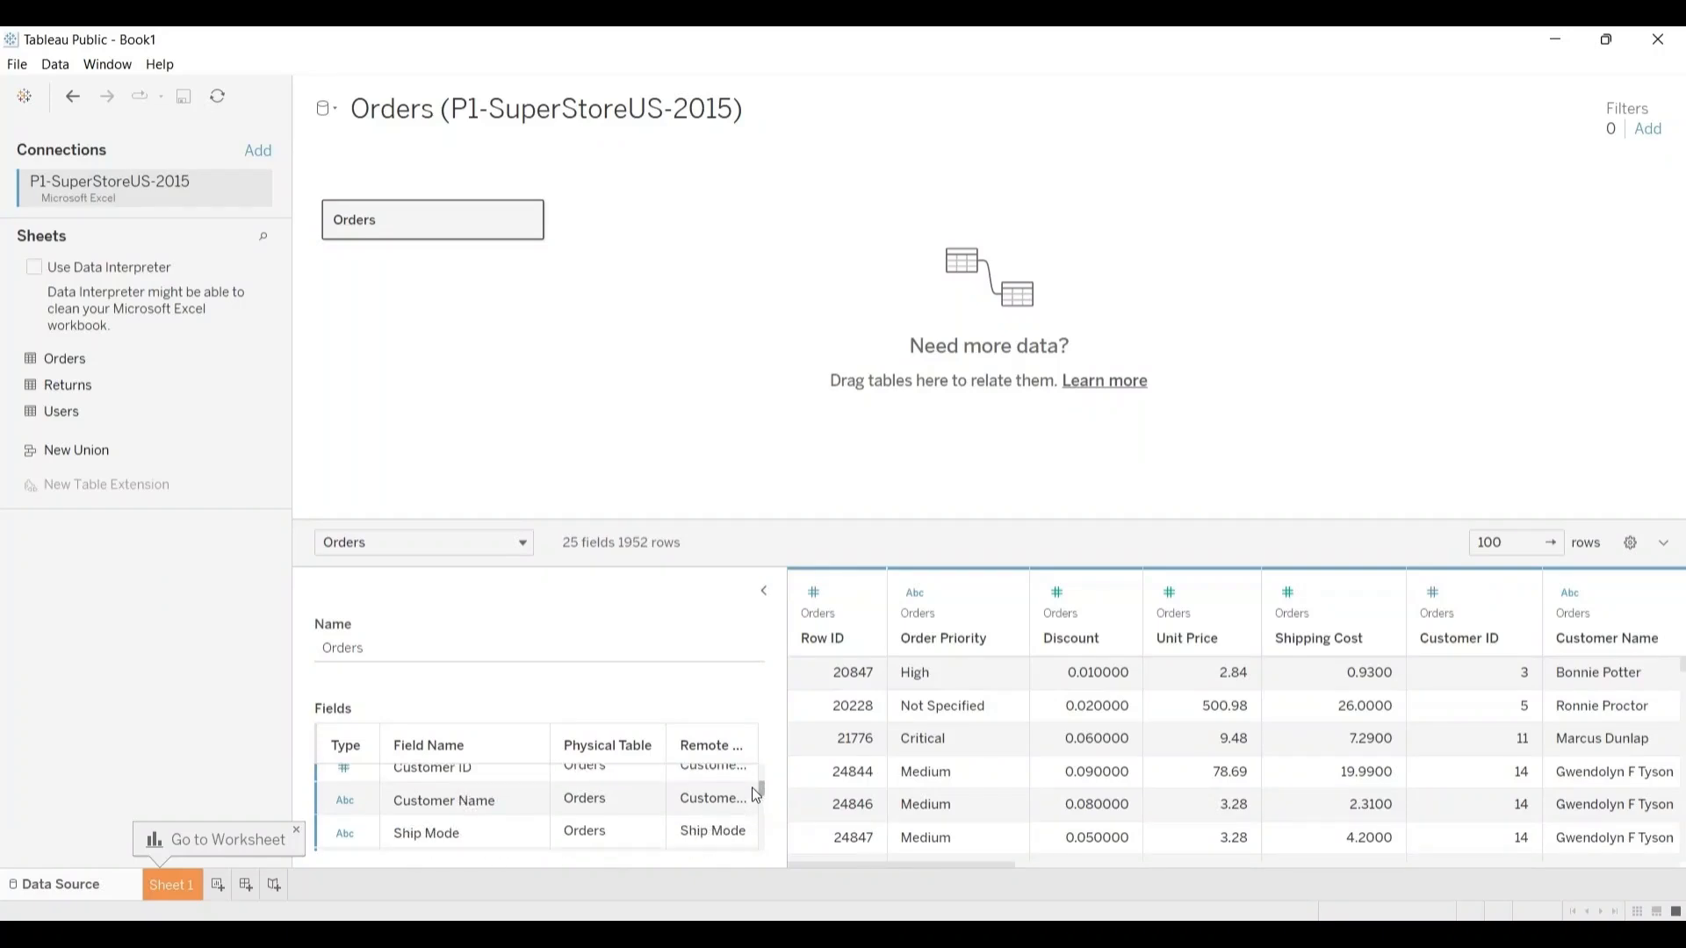
pyautogui.scroll(3, 753, 784)
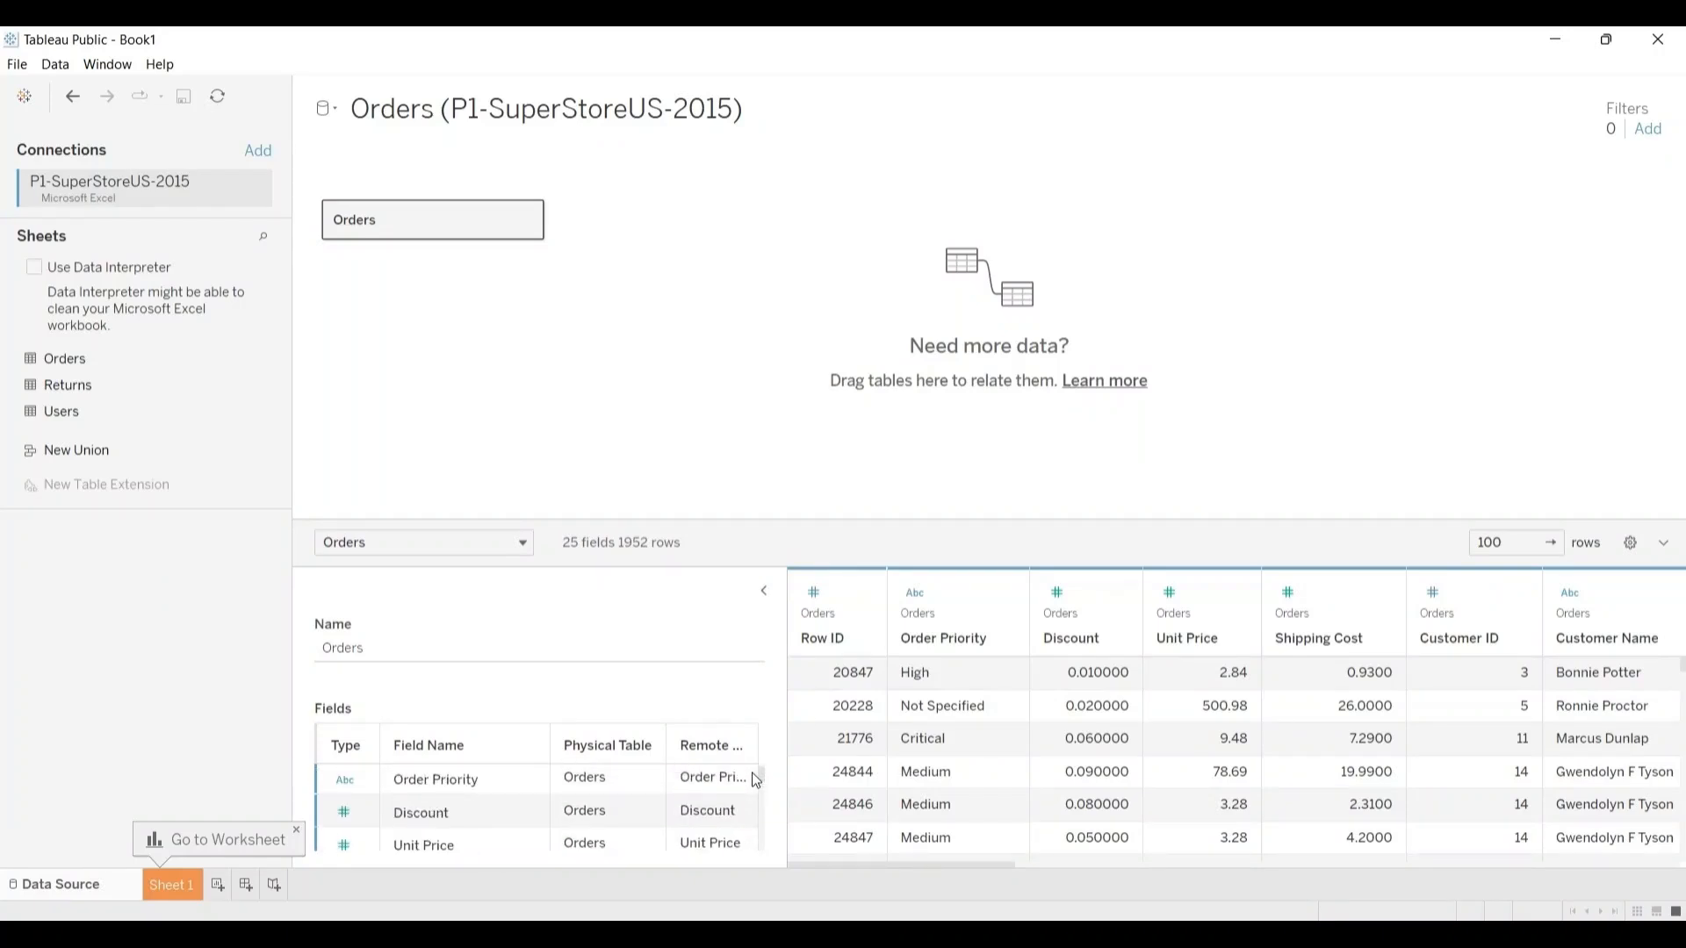
pyautogui.moveTo(760, 773); pyautogui.dragTo(767, 845)
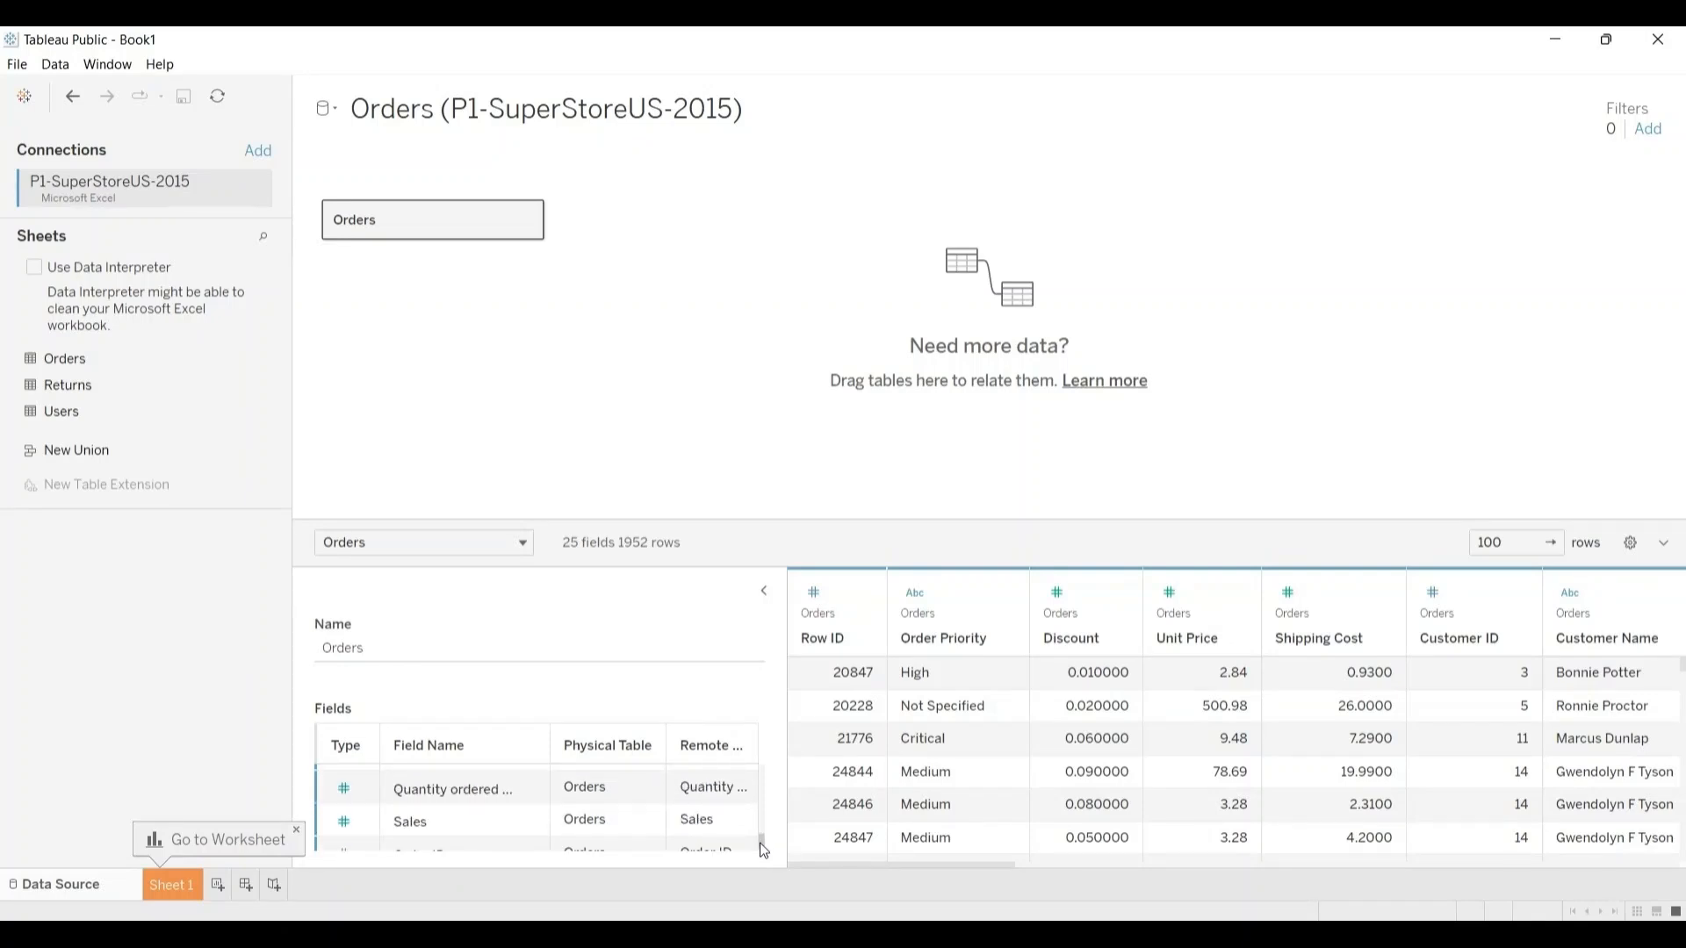
pyautogui.moveTo(764, 850)
pyautogui.mouseDown()
pyautogui.moveTo(765, 757)
pyautogui.moveTo(769, 840)
pyautogui.moveTo(755, 836)
pyautogui.mouseUp()
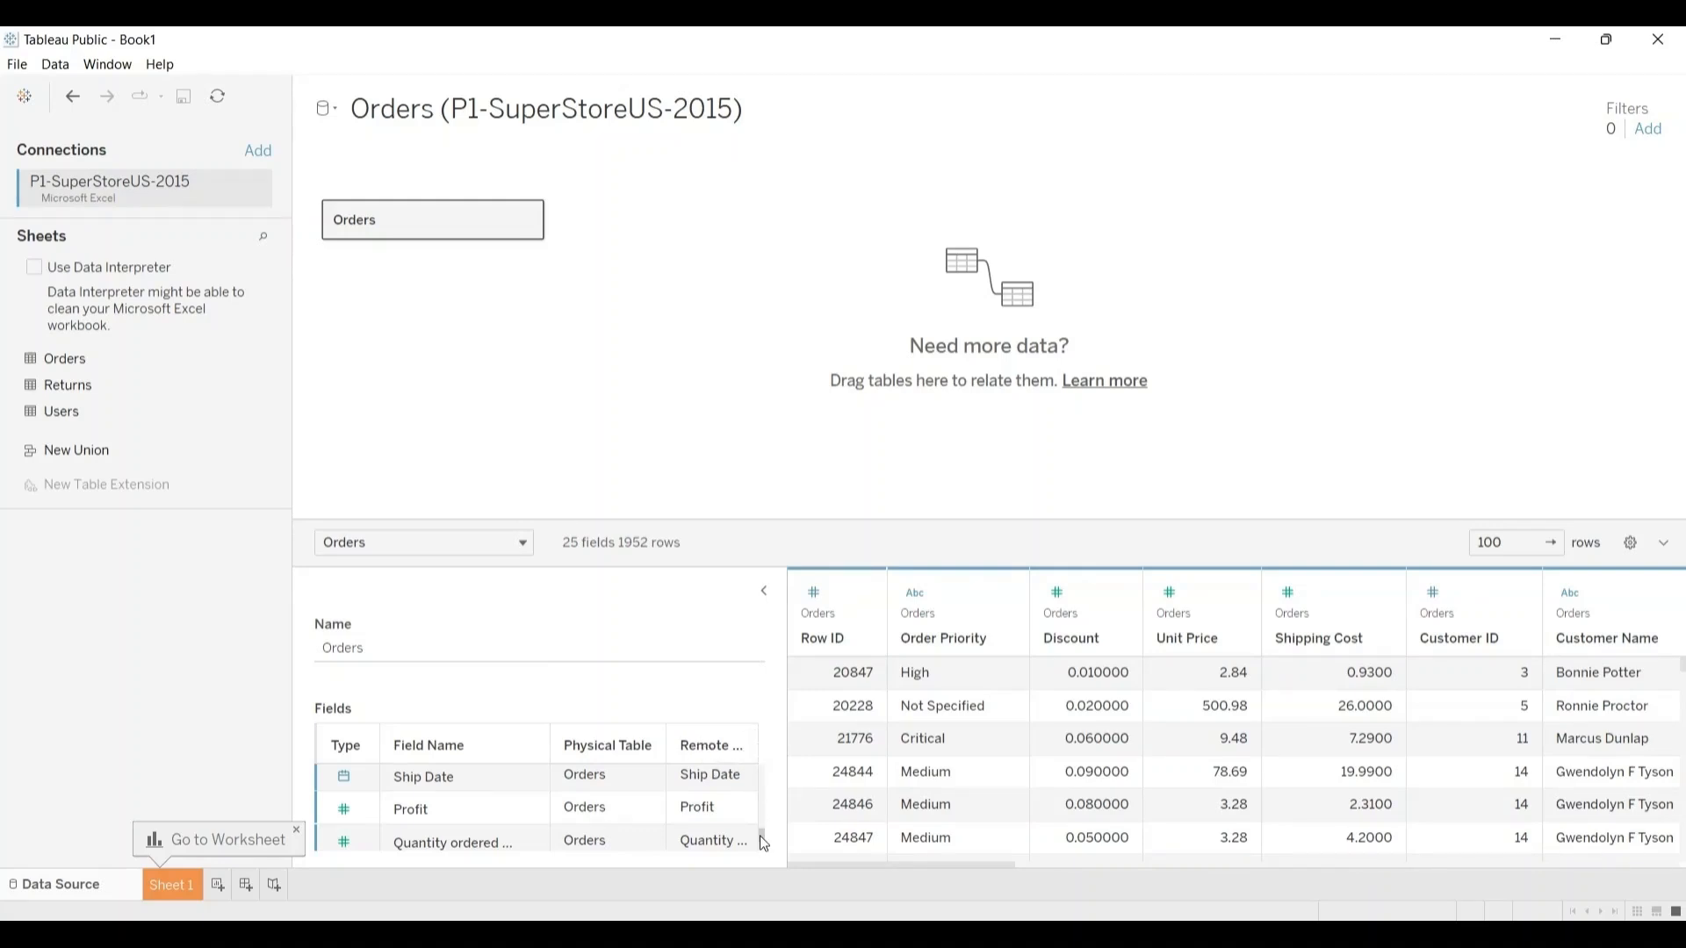
pyautogui.moveTo(760, 834); pyautogui.dragTo(760, 775)
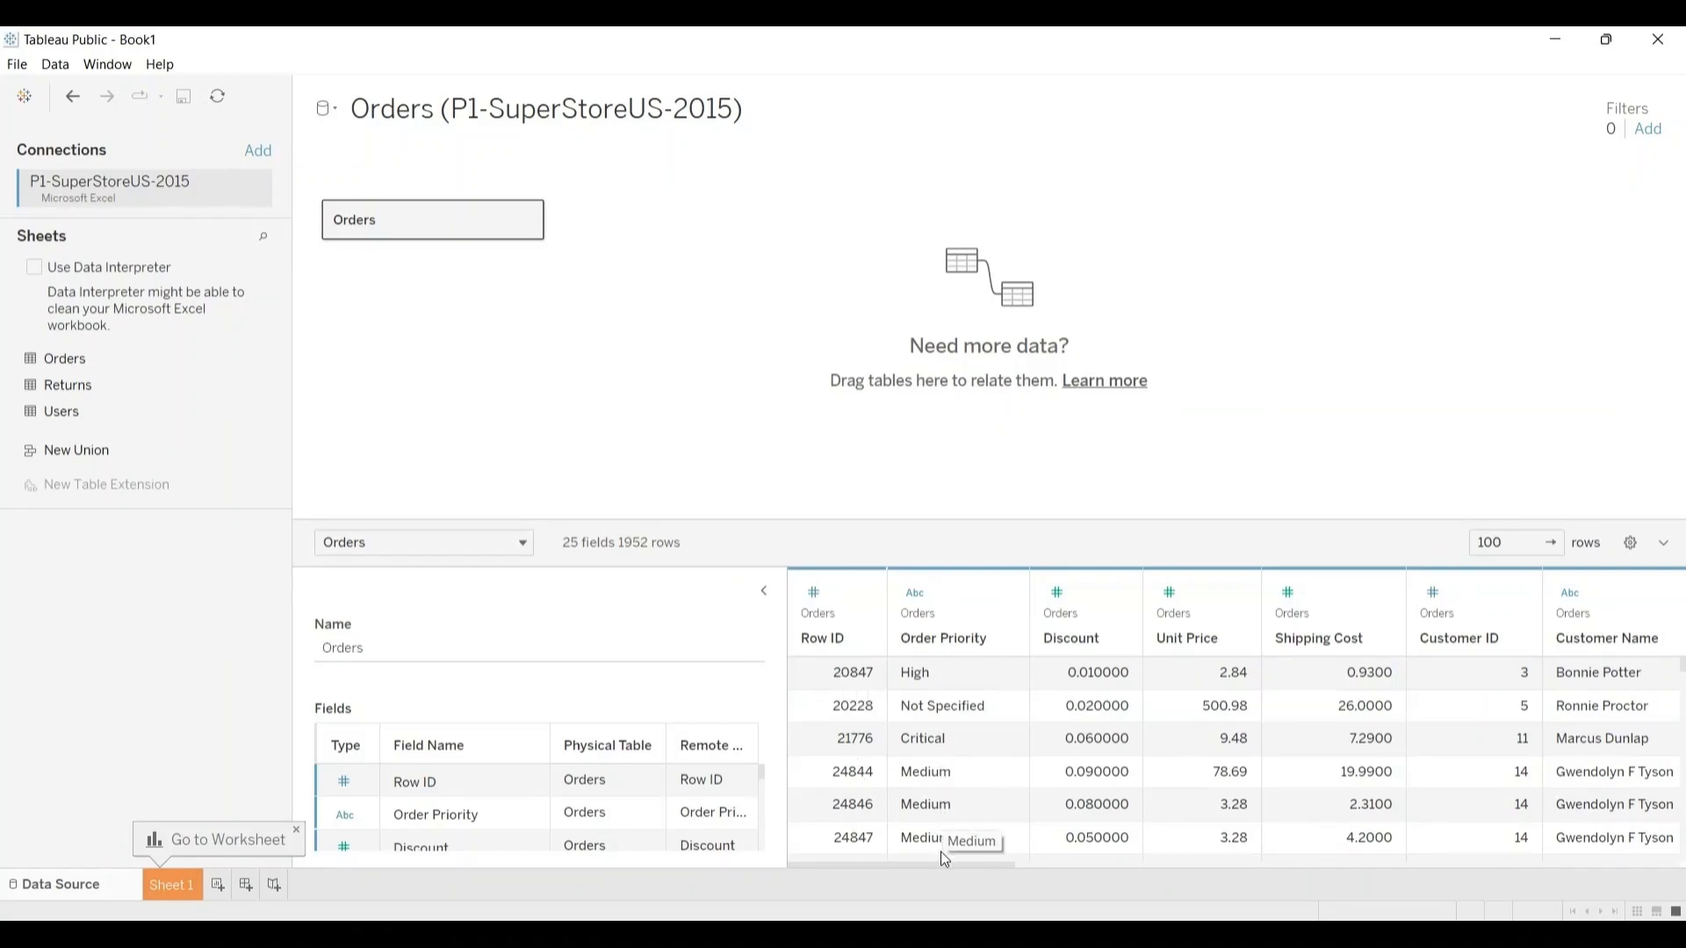
pyautogui.moveTo(940, 864); pyautogui.dragTo(1266, 852)
pyautogui.moveTo(1309, 851); pyautogui.dragTo(884, 887)
# Step: Open the Sheet 1 worksheet, return to the data source page, and go to Sheet 1 again
pyautogui.click(171, 885)
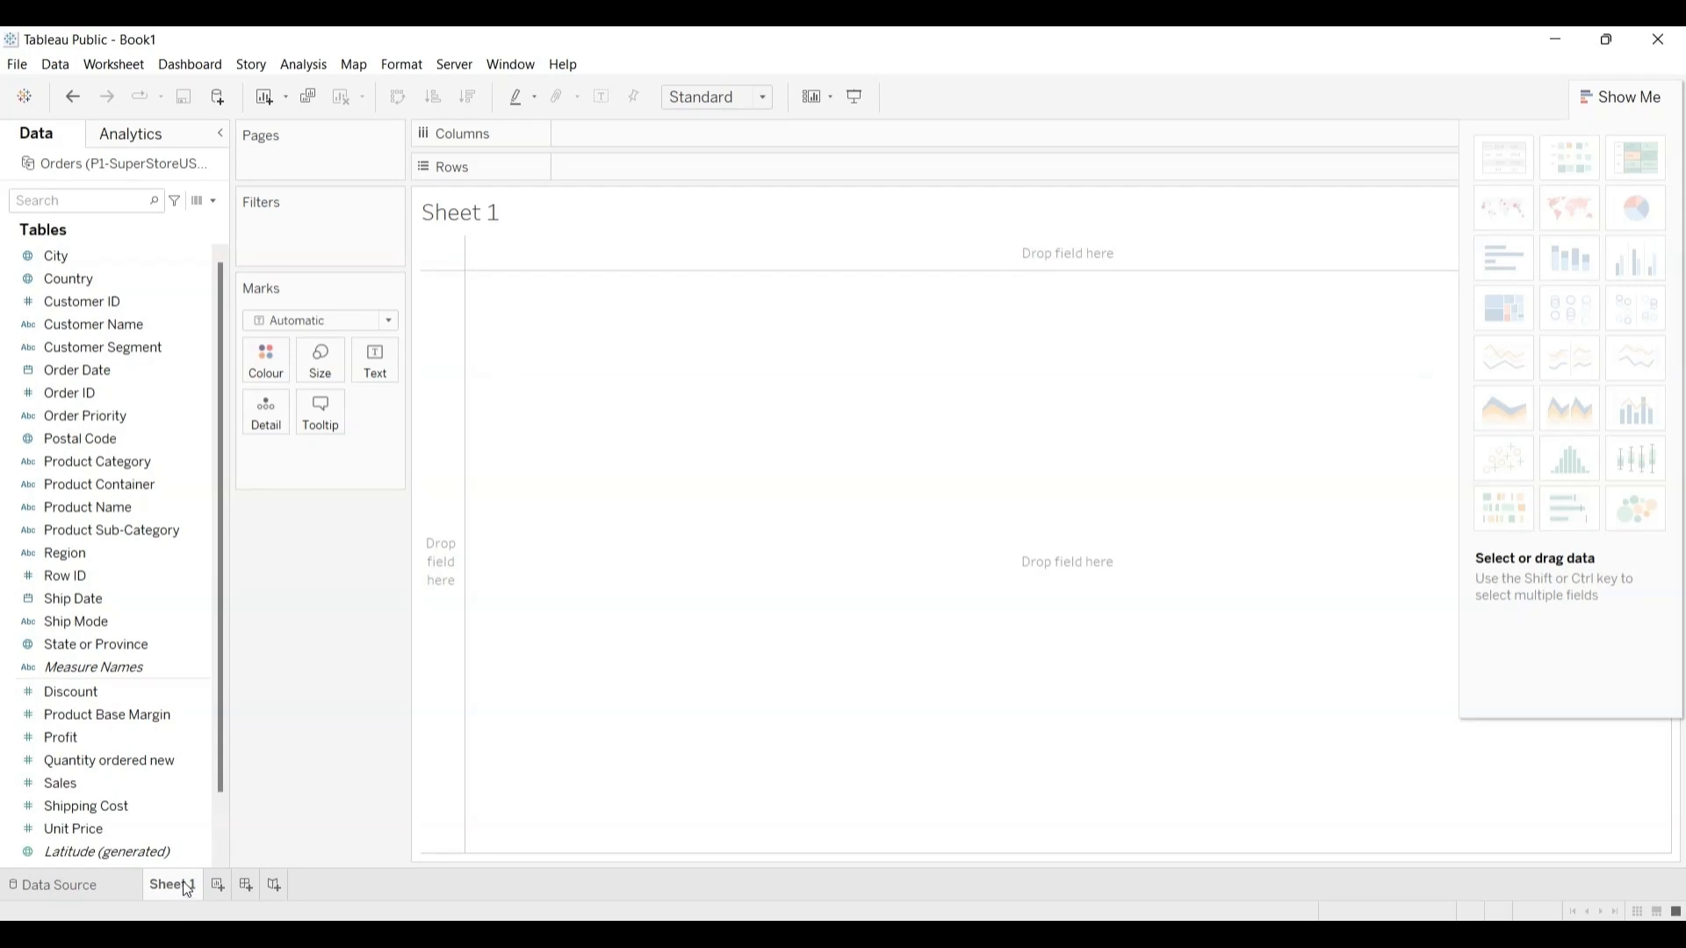
pyautogui.click(72, 91)
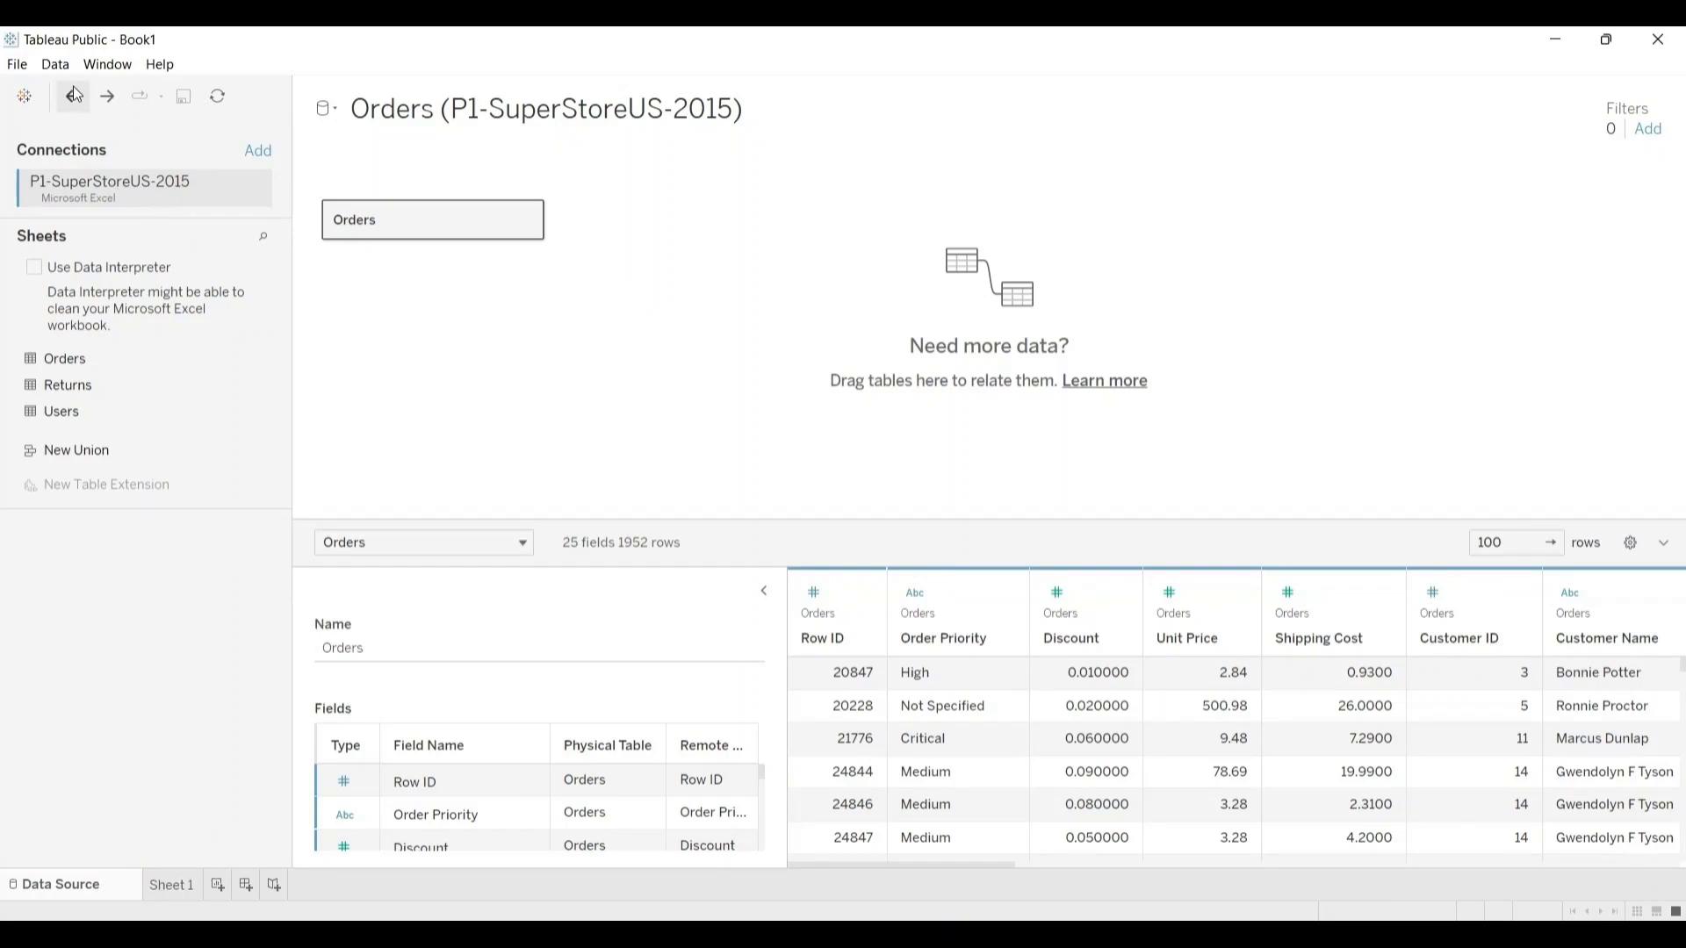
pyautogui.click(177, 888)
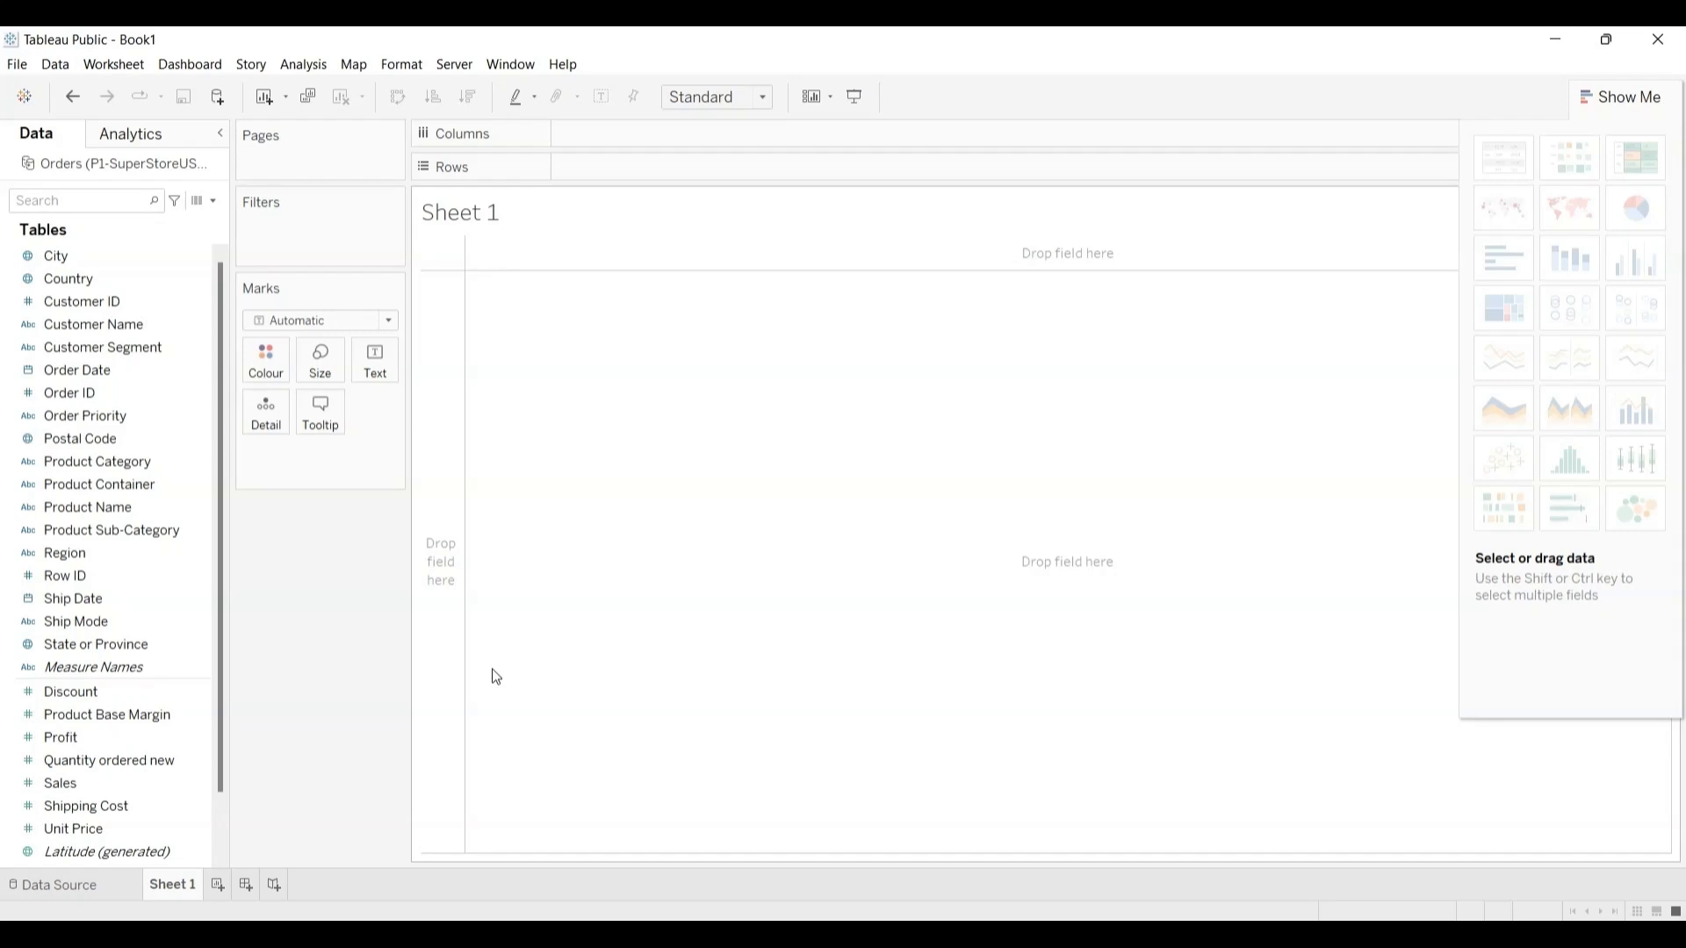
pyautogui.click(203, 455)
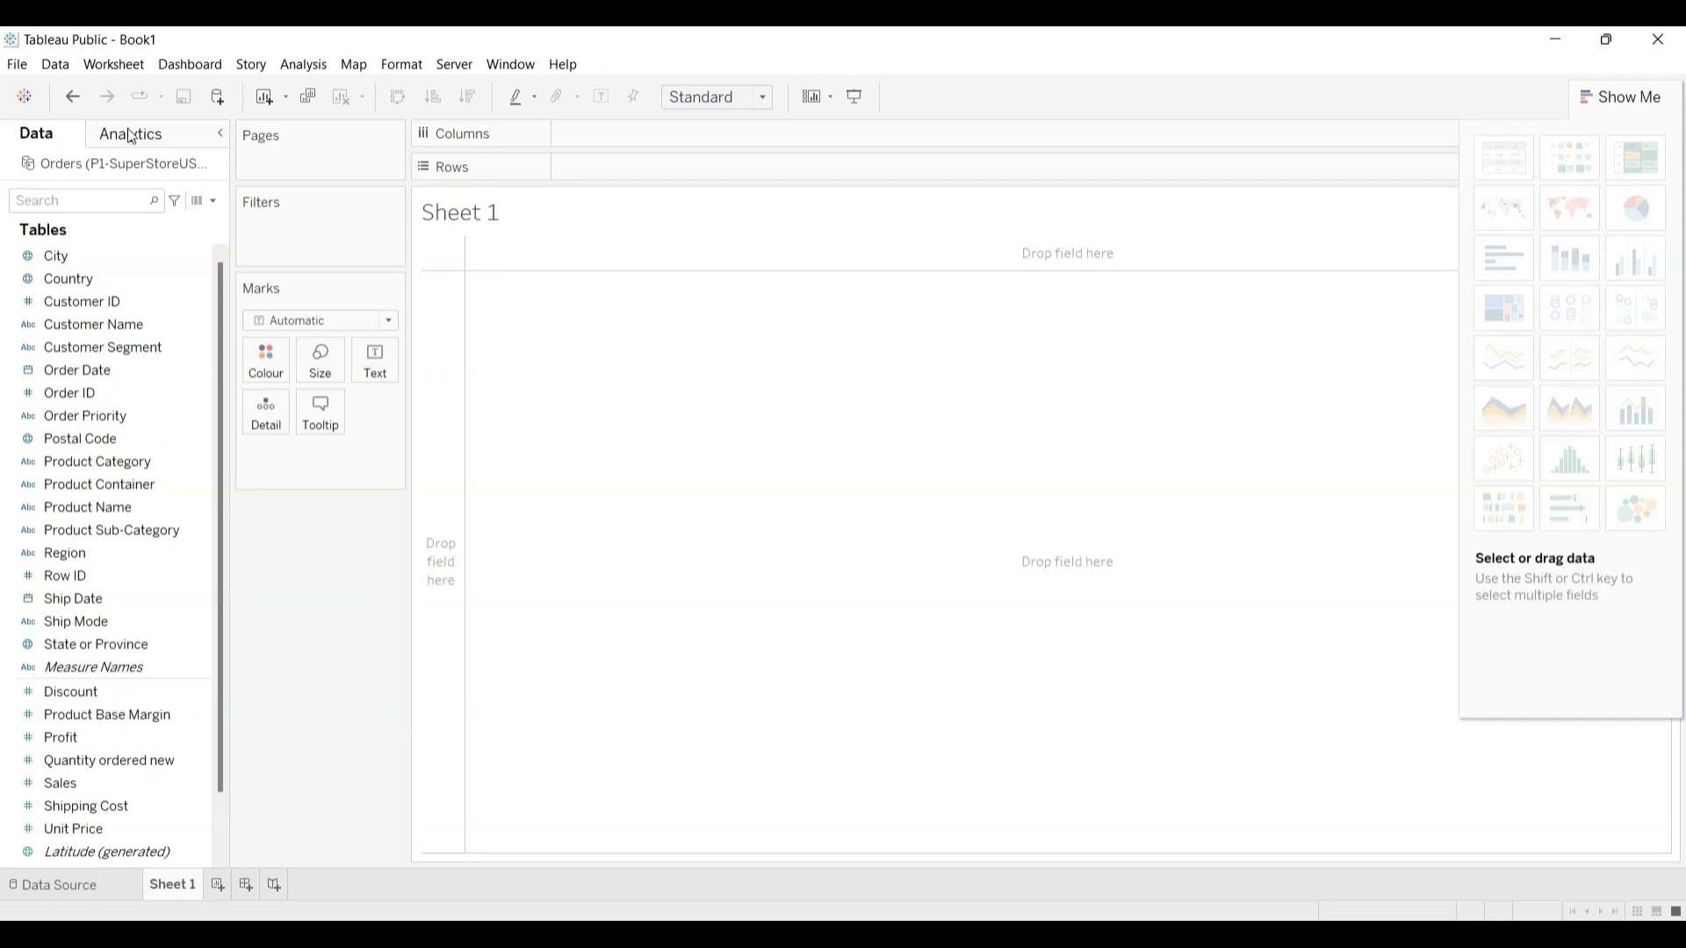
# Step: Review the file commands, the Orders data source commands including Edit Aliases and Export Data to CSV, and the dashboard commands
pyautogui.click(17, 64)
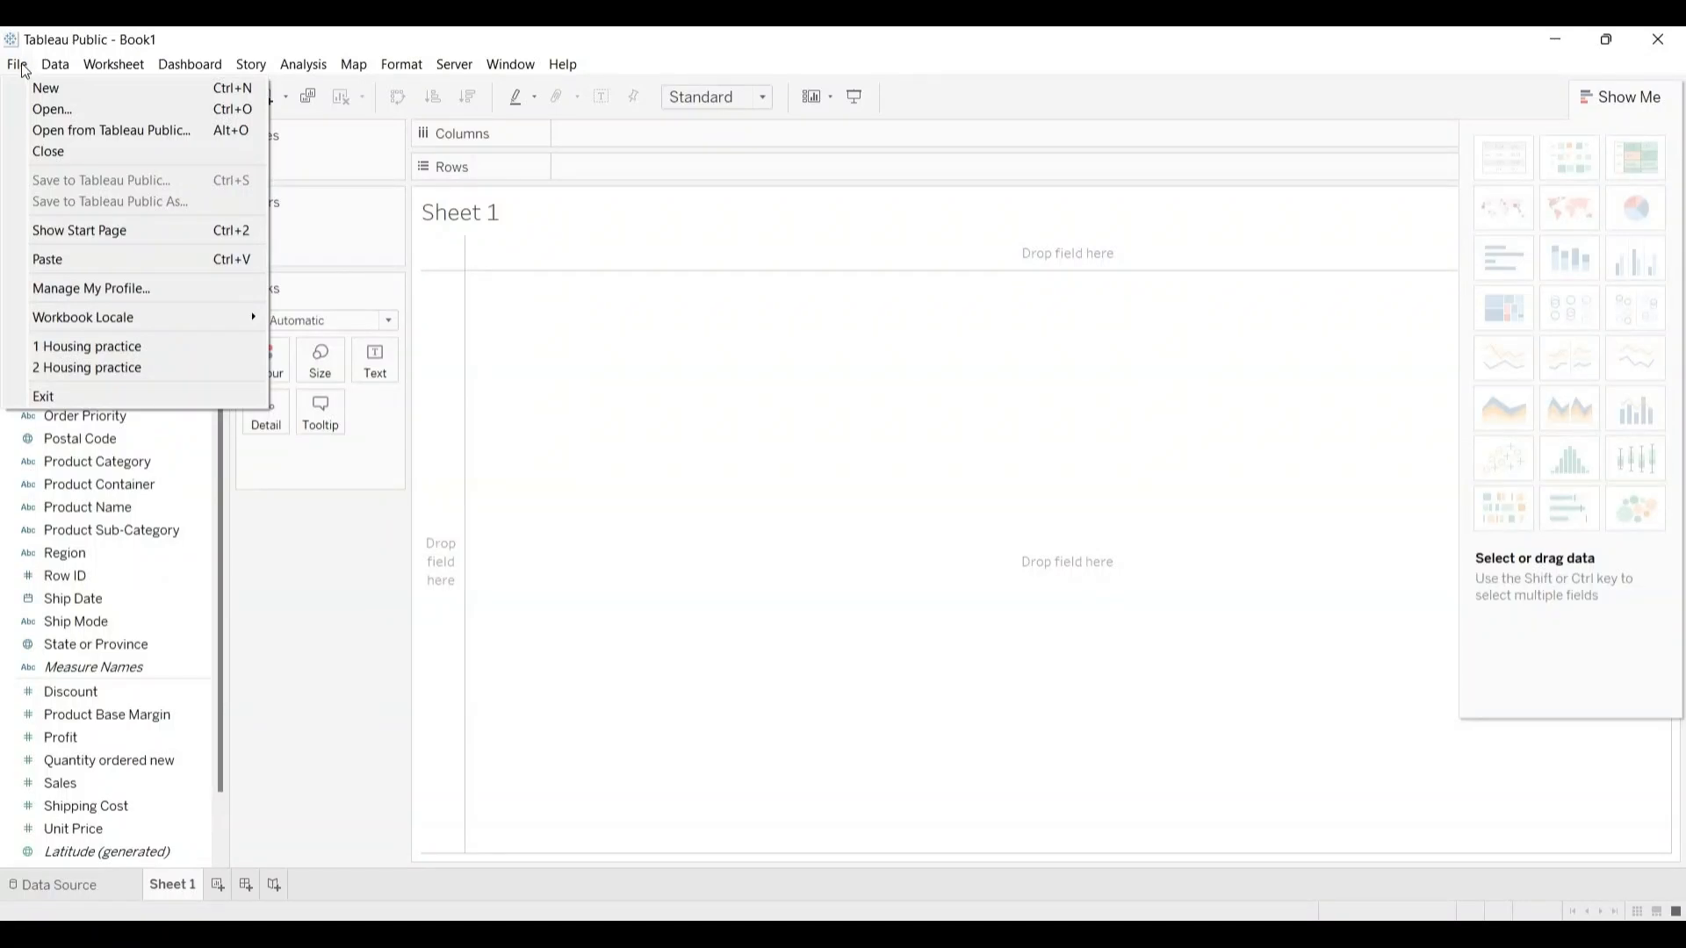
pyautogui.moveTo(53, 71)
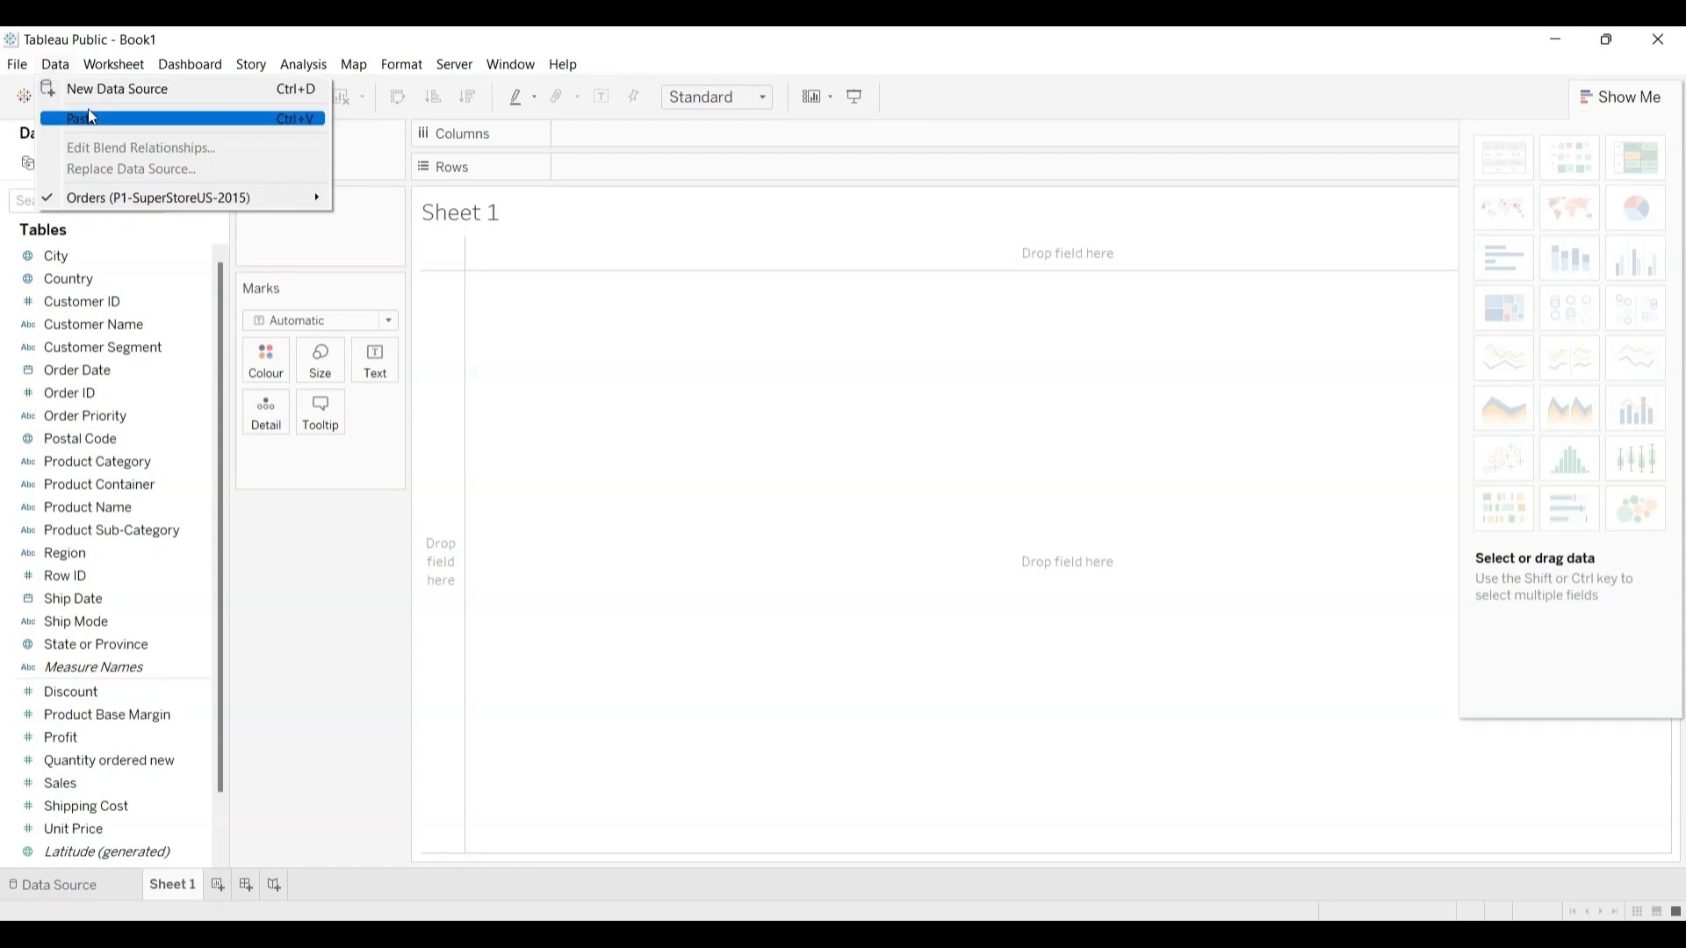
pyautogui.moveTo(88, 206)
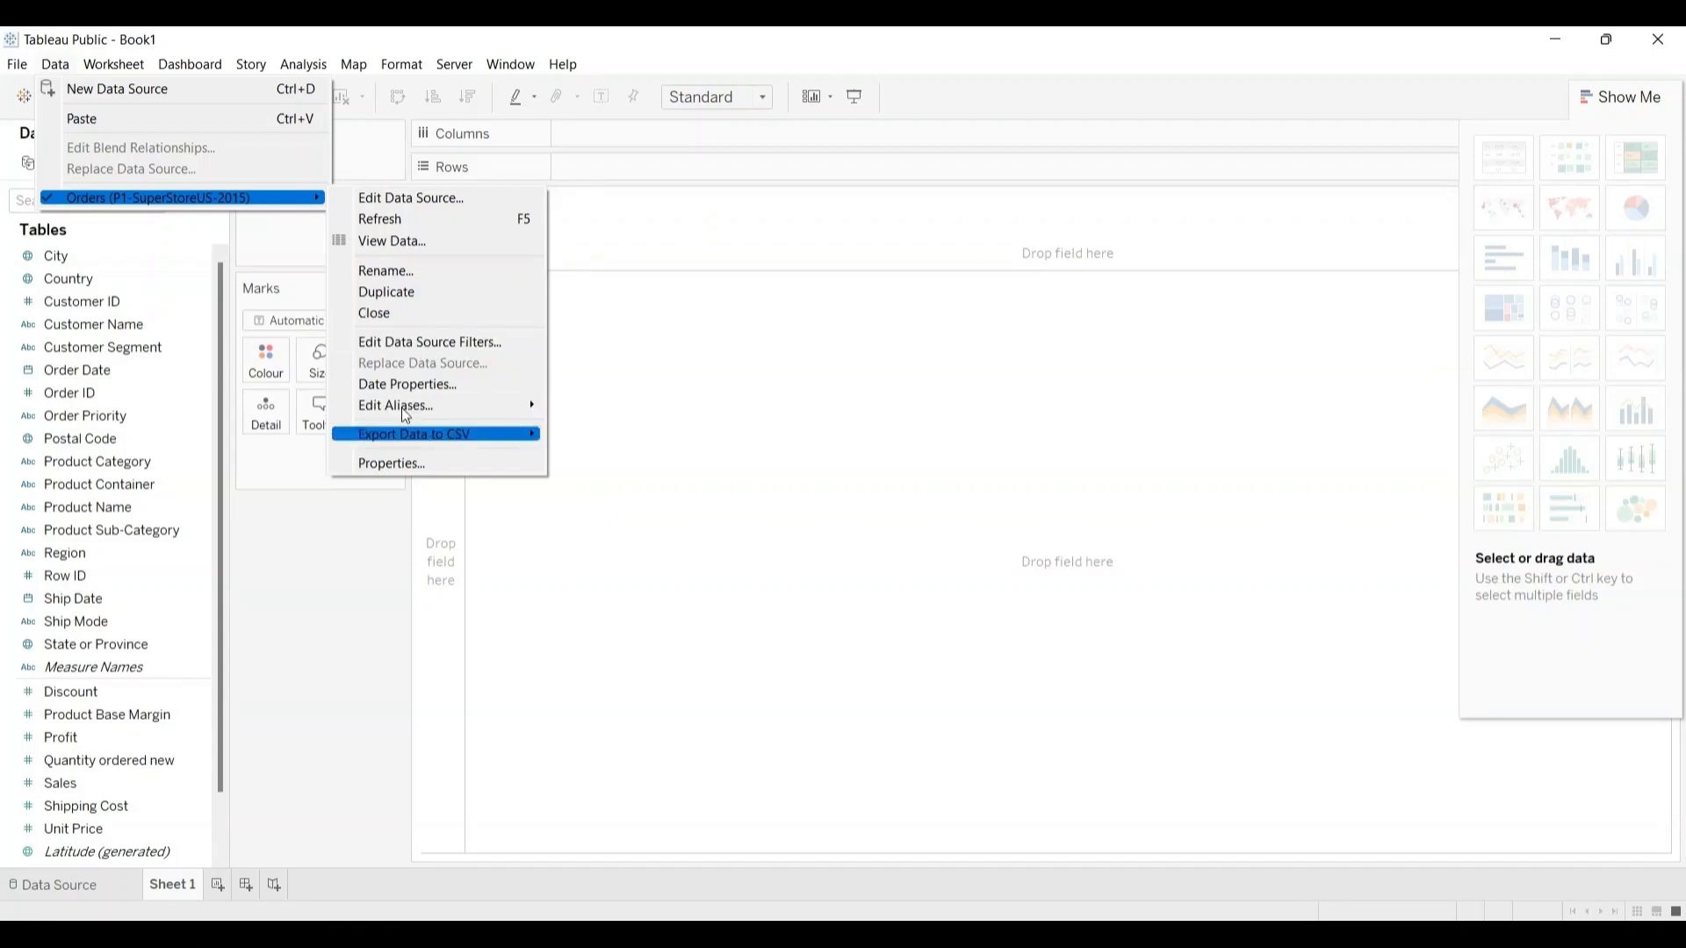
pyautogui.moveTo(403, 406)
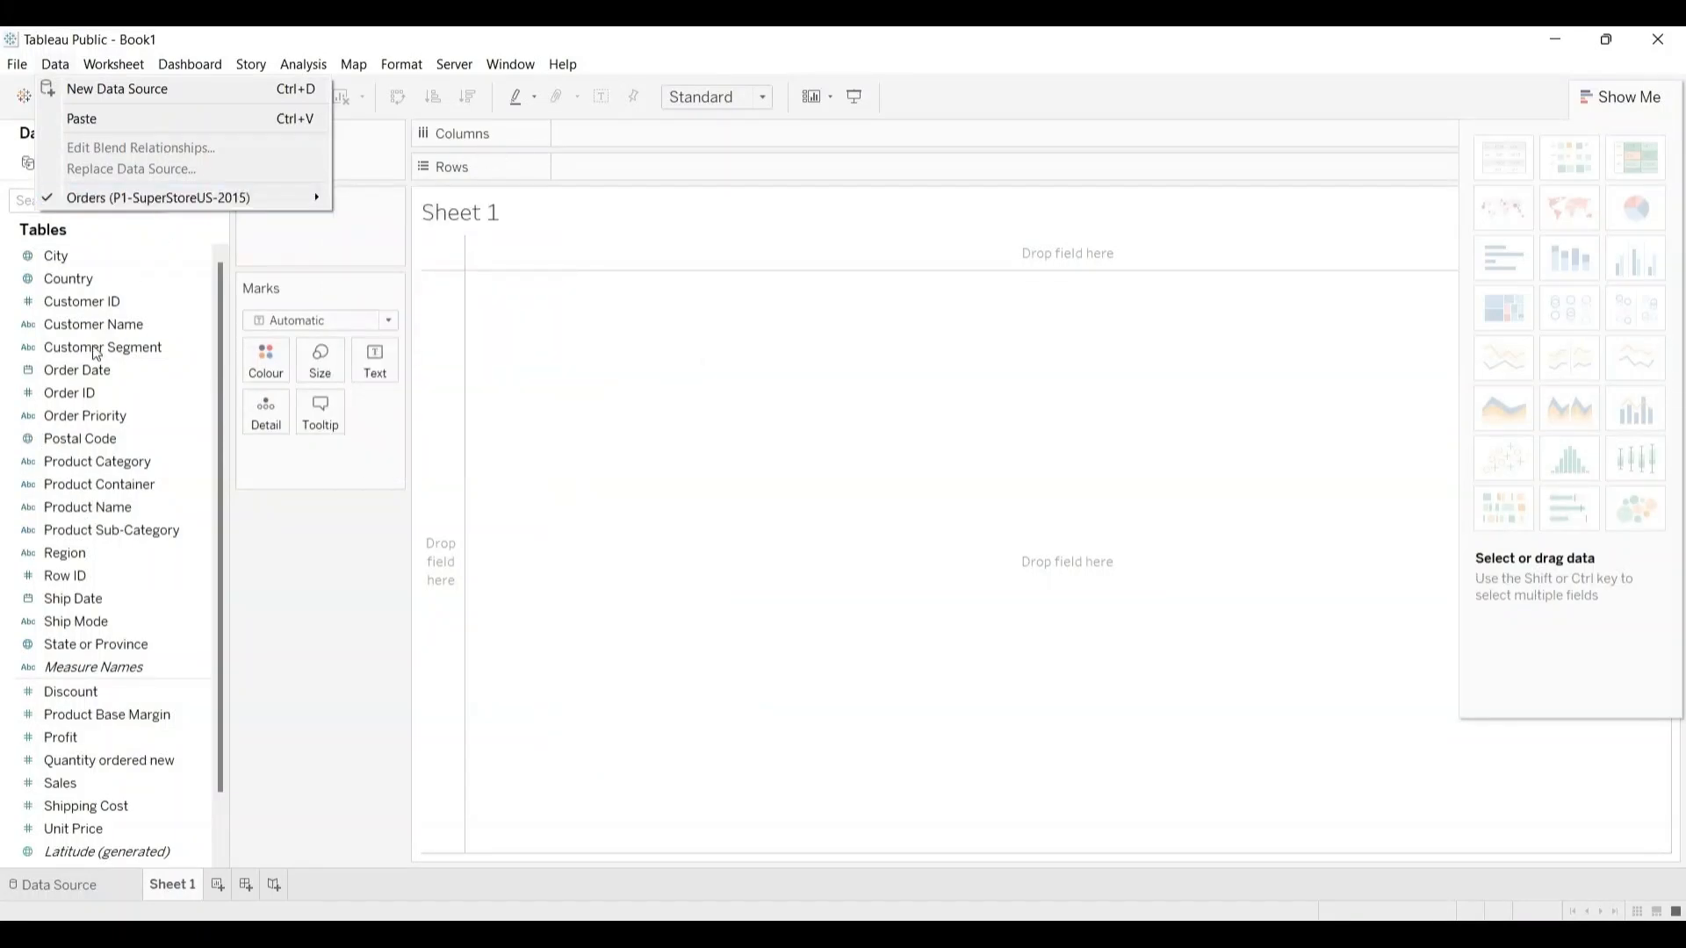
pyautogui.moveTo(219, 198)
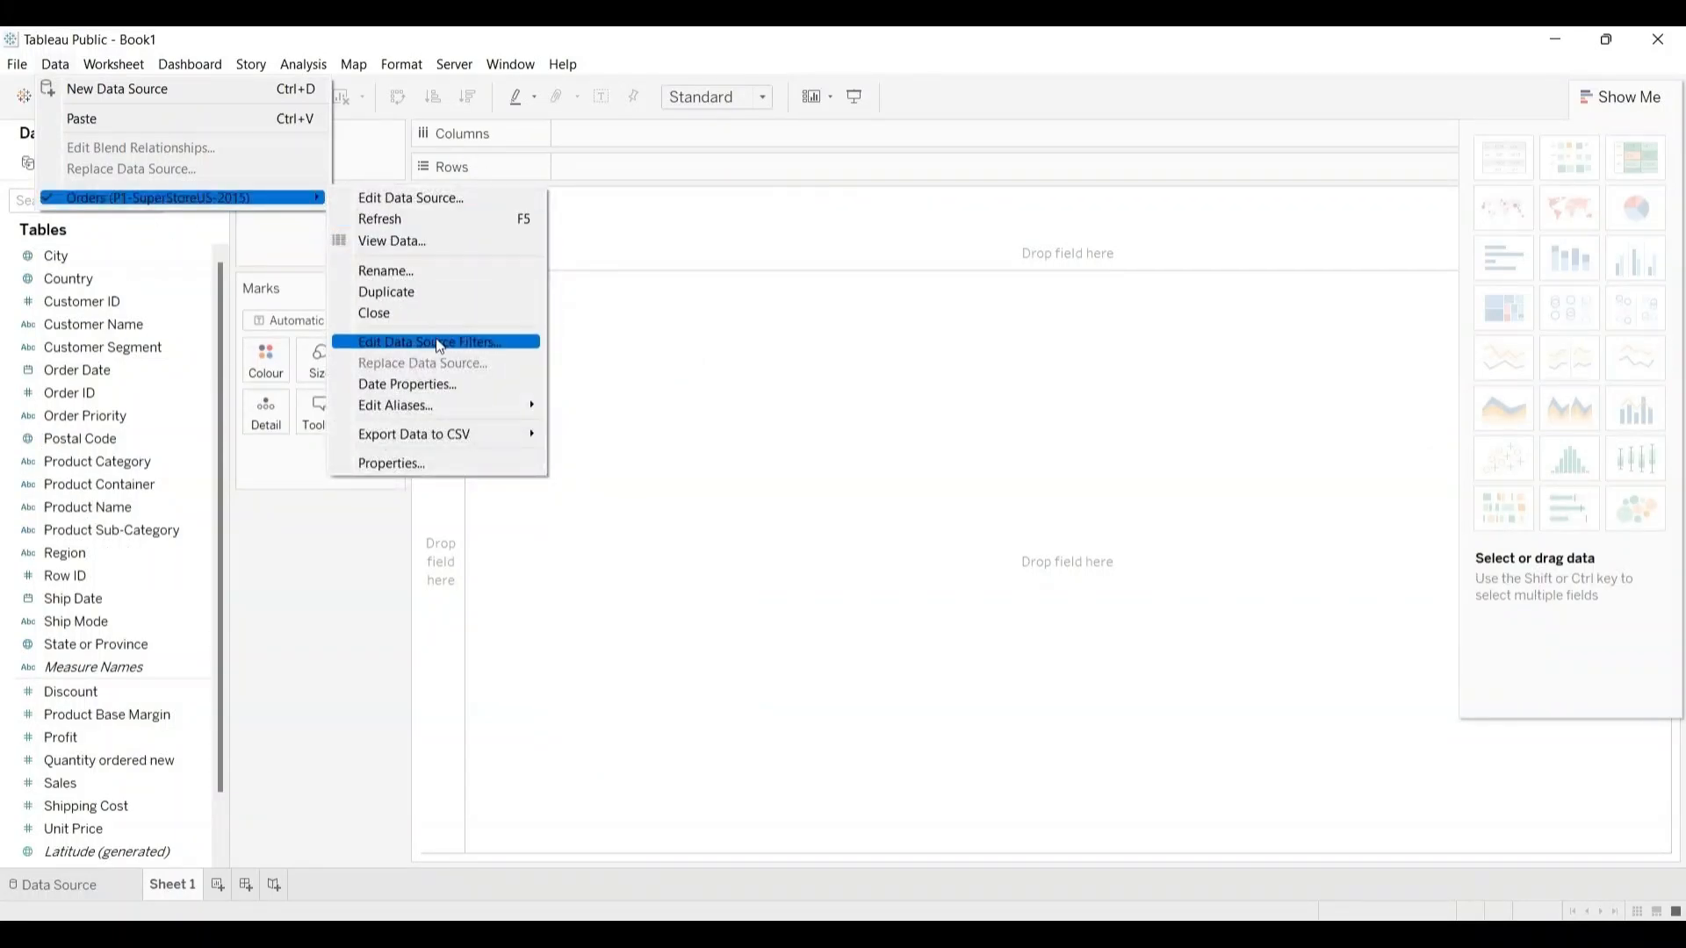
pyautogui.moveTo(446, 407)
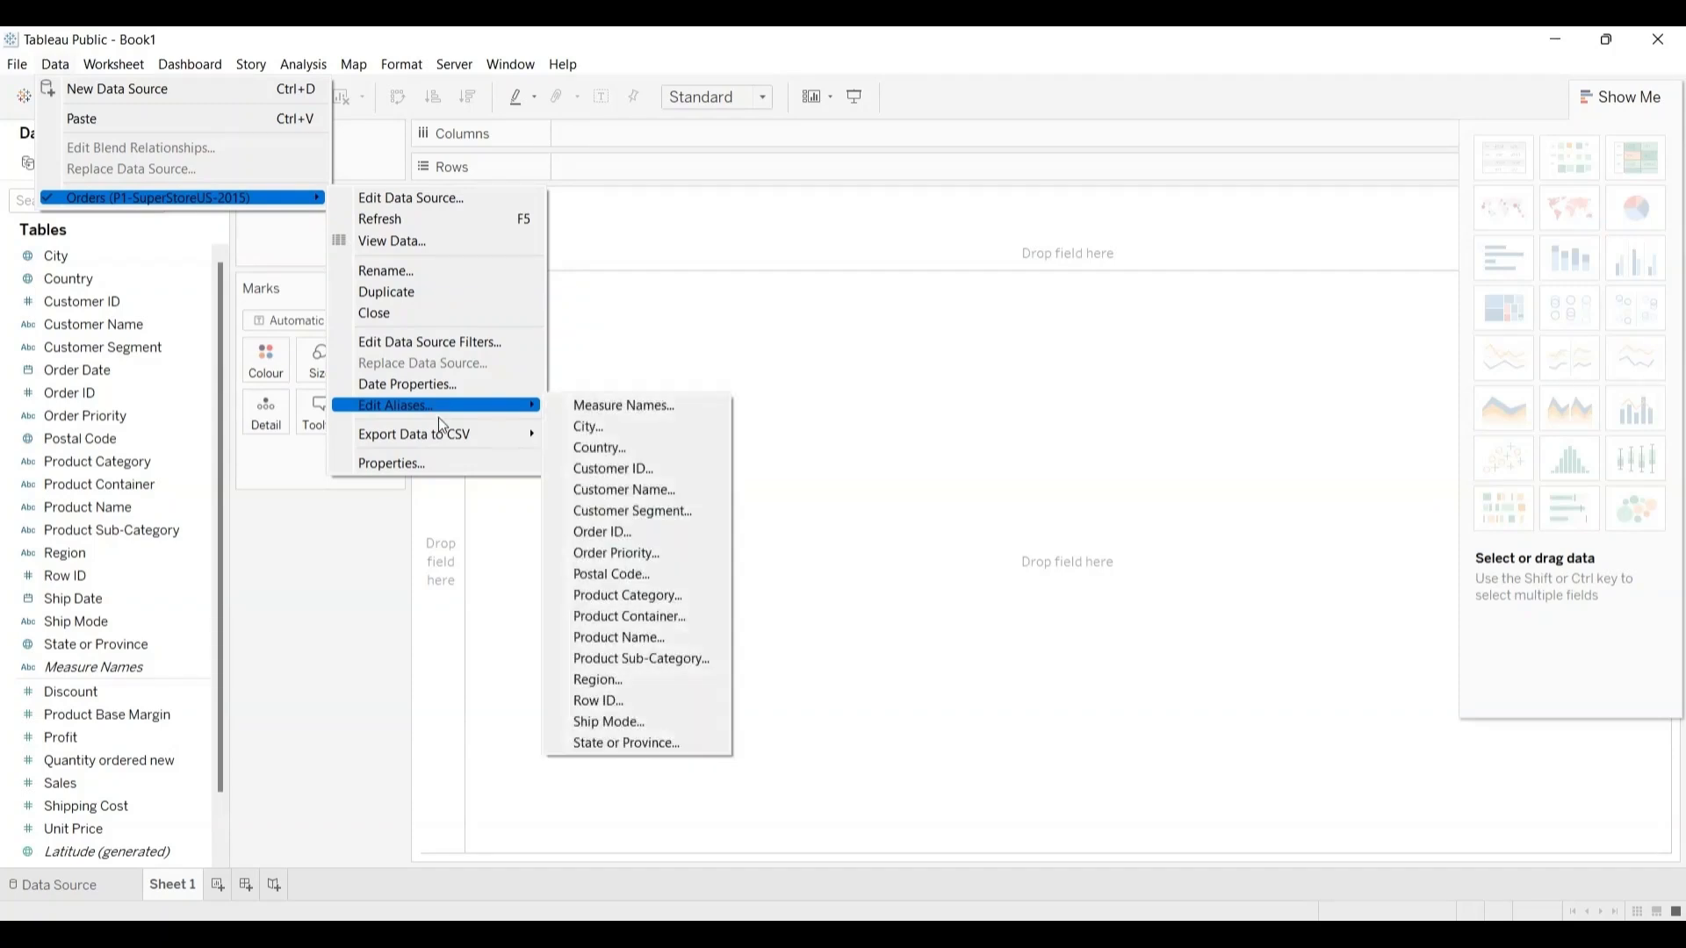
pyautogui.moveTo(437, 436)
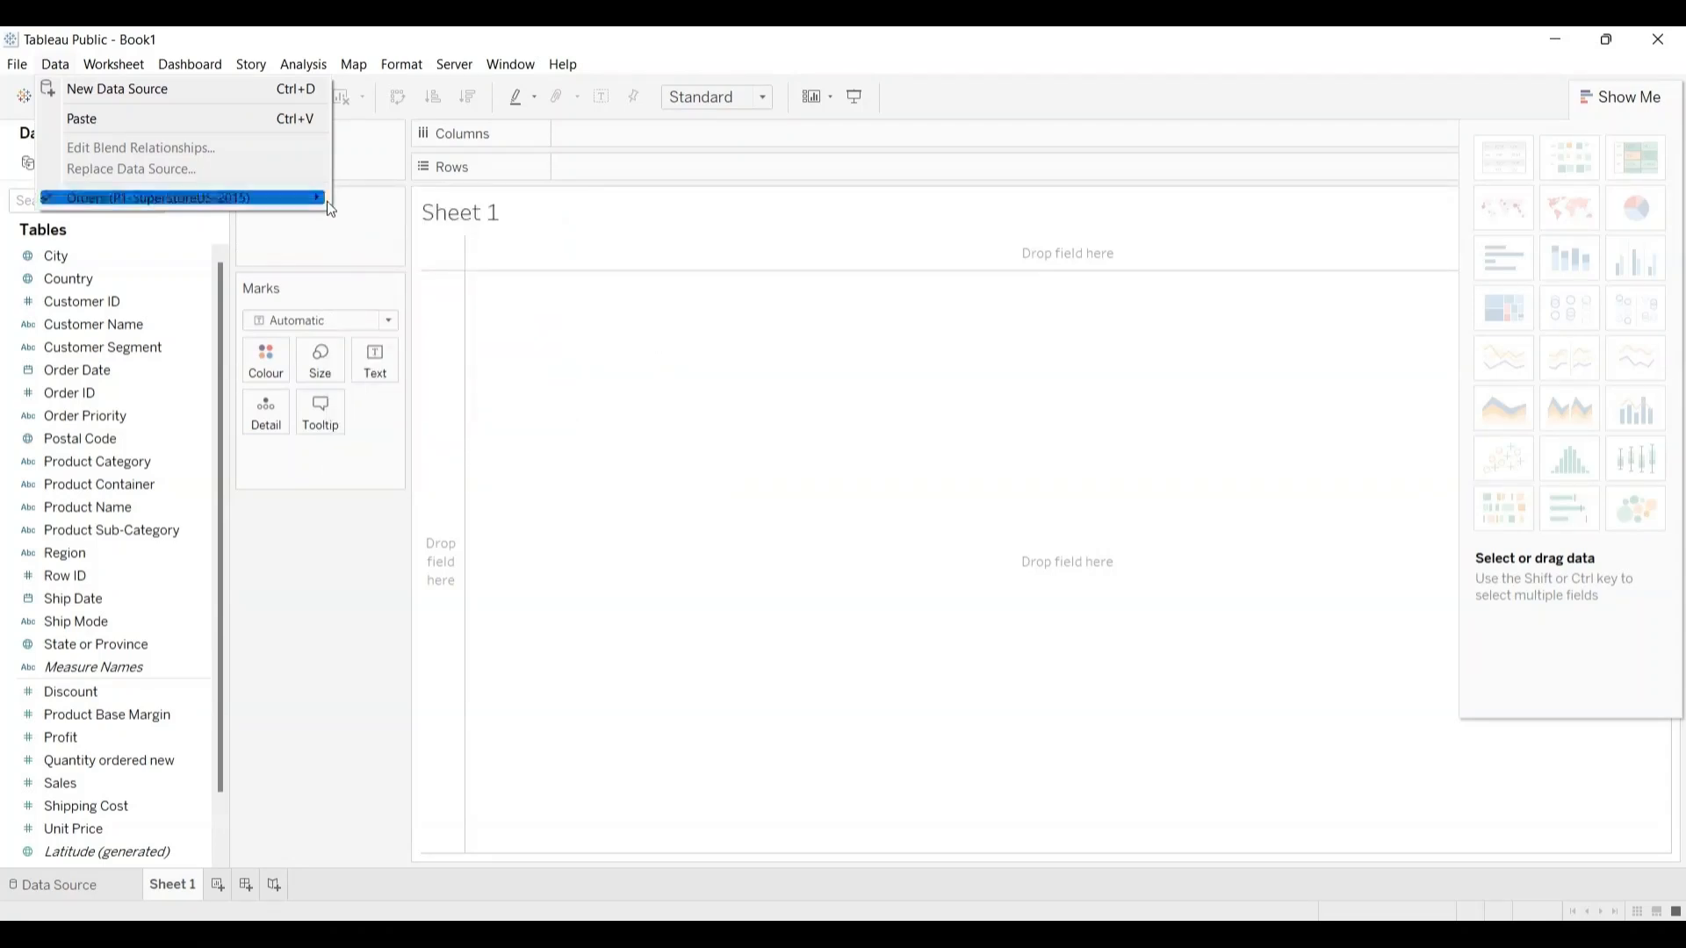
pyautogui.moveTo(325, 201)
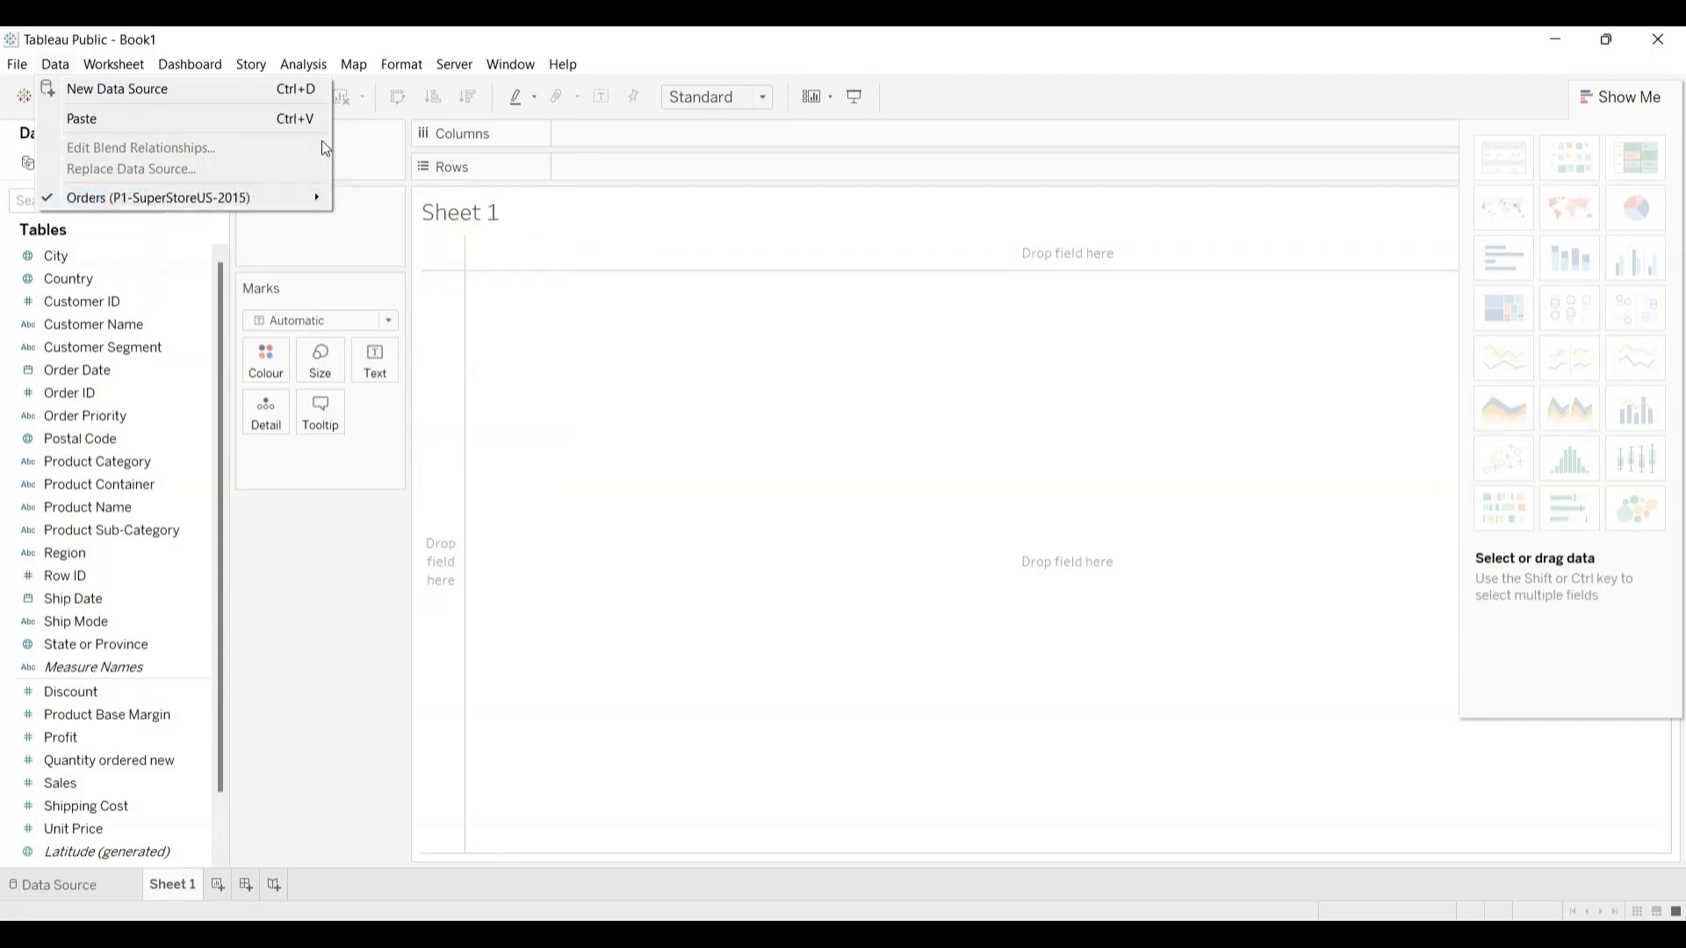
pyautogui.moveTo(219, 67)
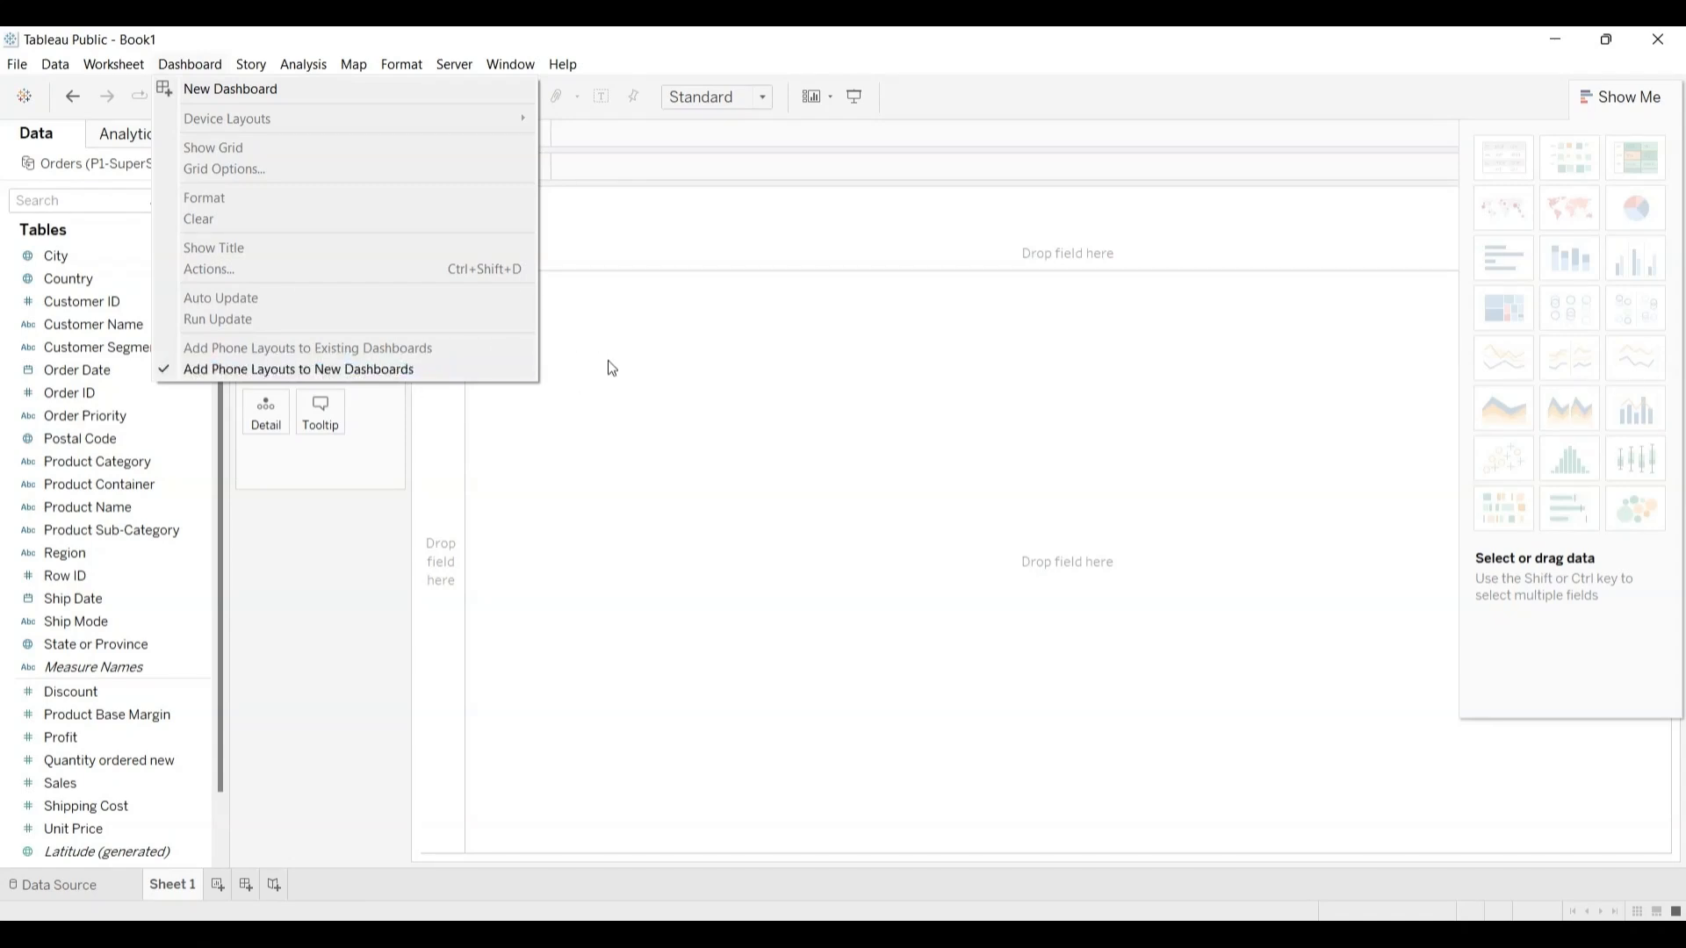
# Step: Review the story commands and the analysis commands, including the Percentage Of options
pyautogui.moveTo(253, 65)
pyautogui.click(261, 68)
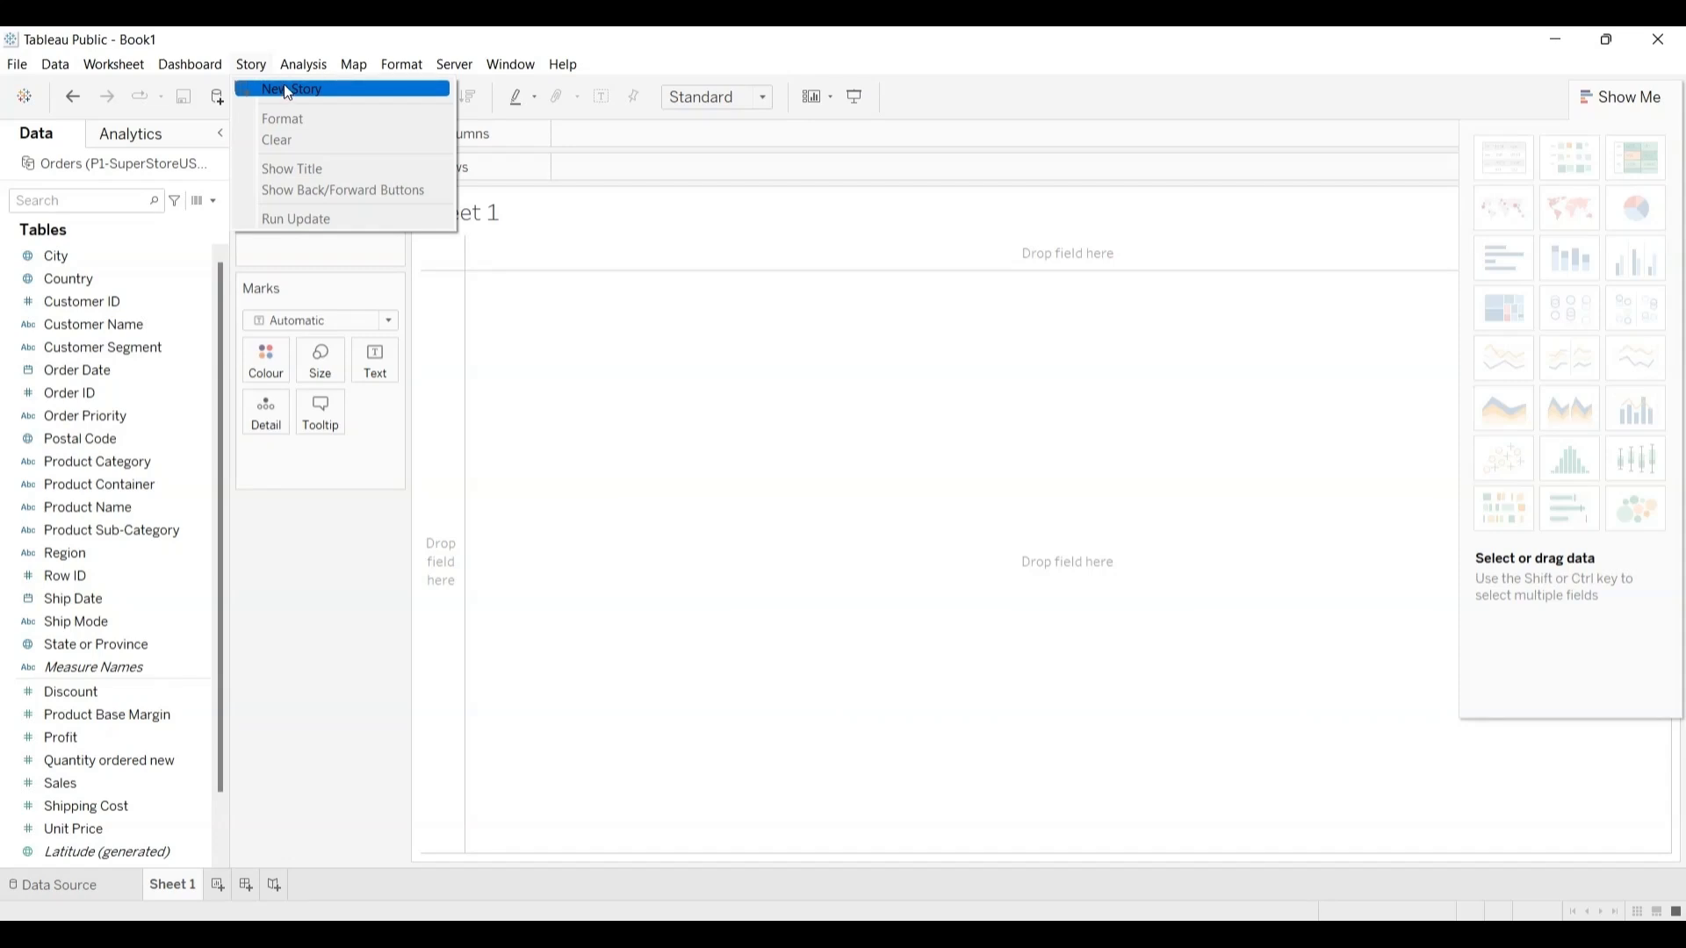
pyautogui.moveTo(305, 69)
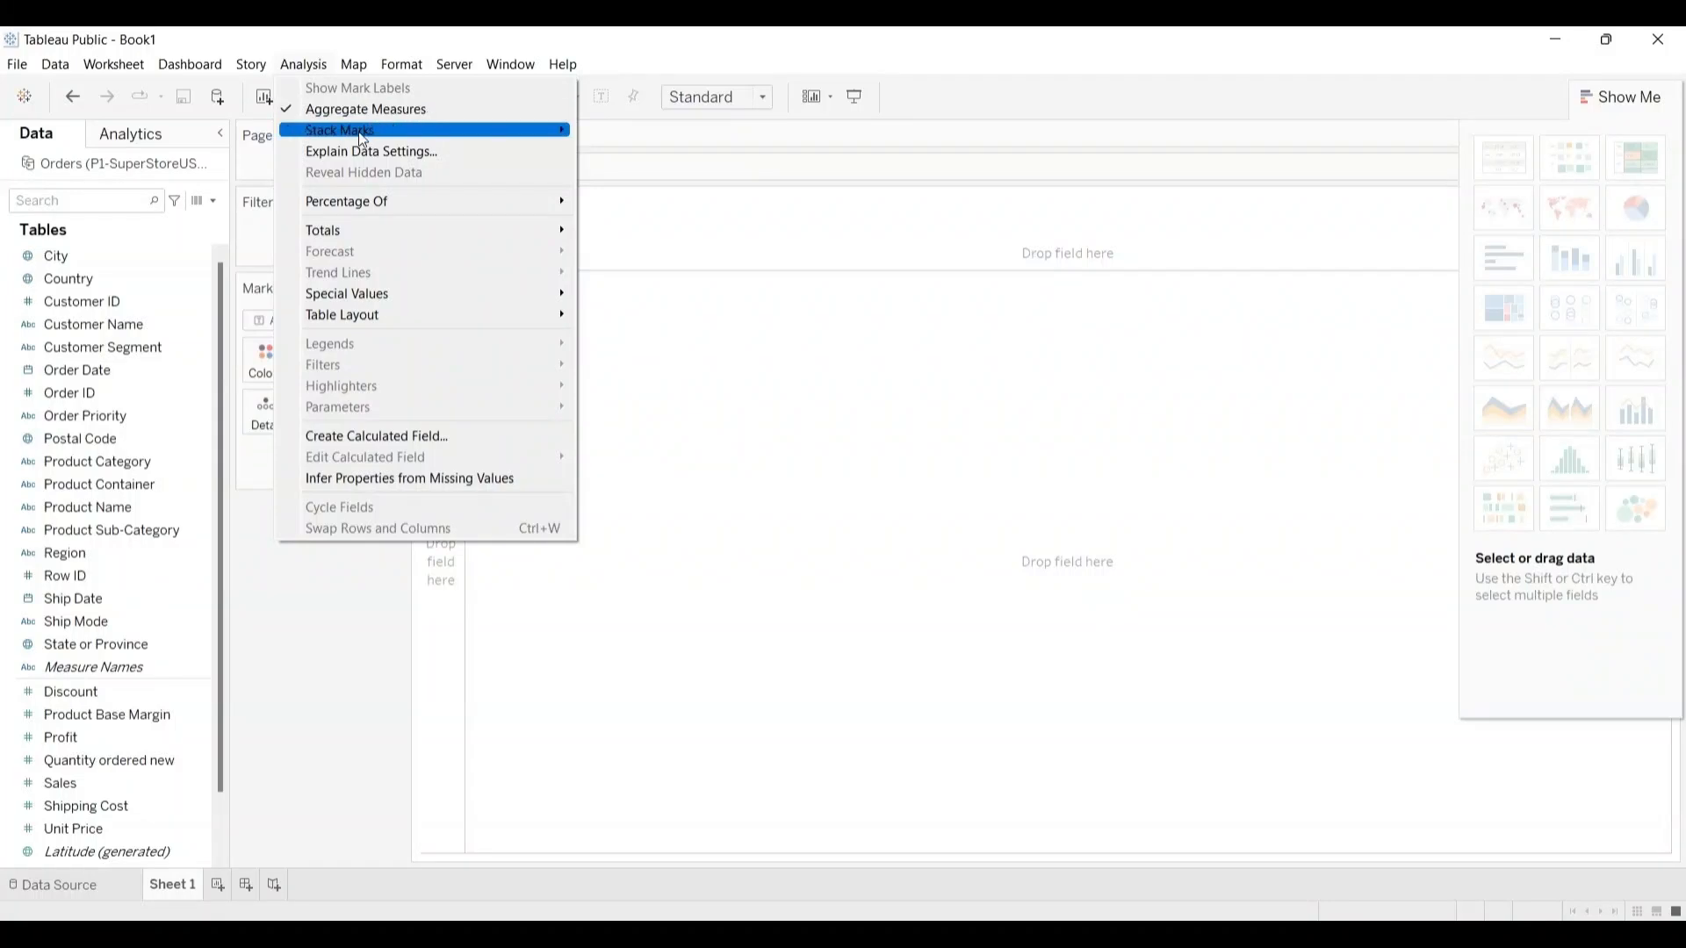
pyautogui.moveTo(363, 139)
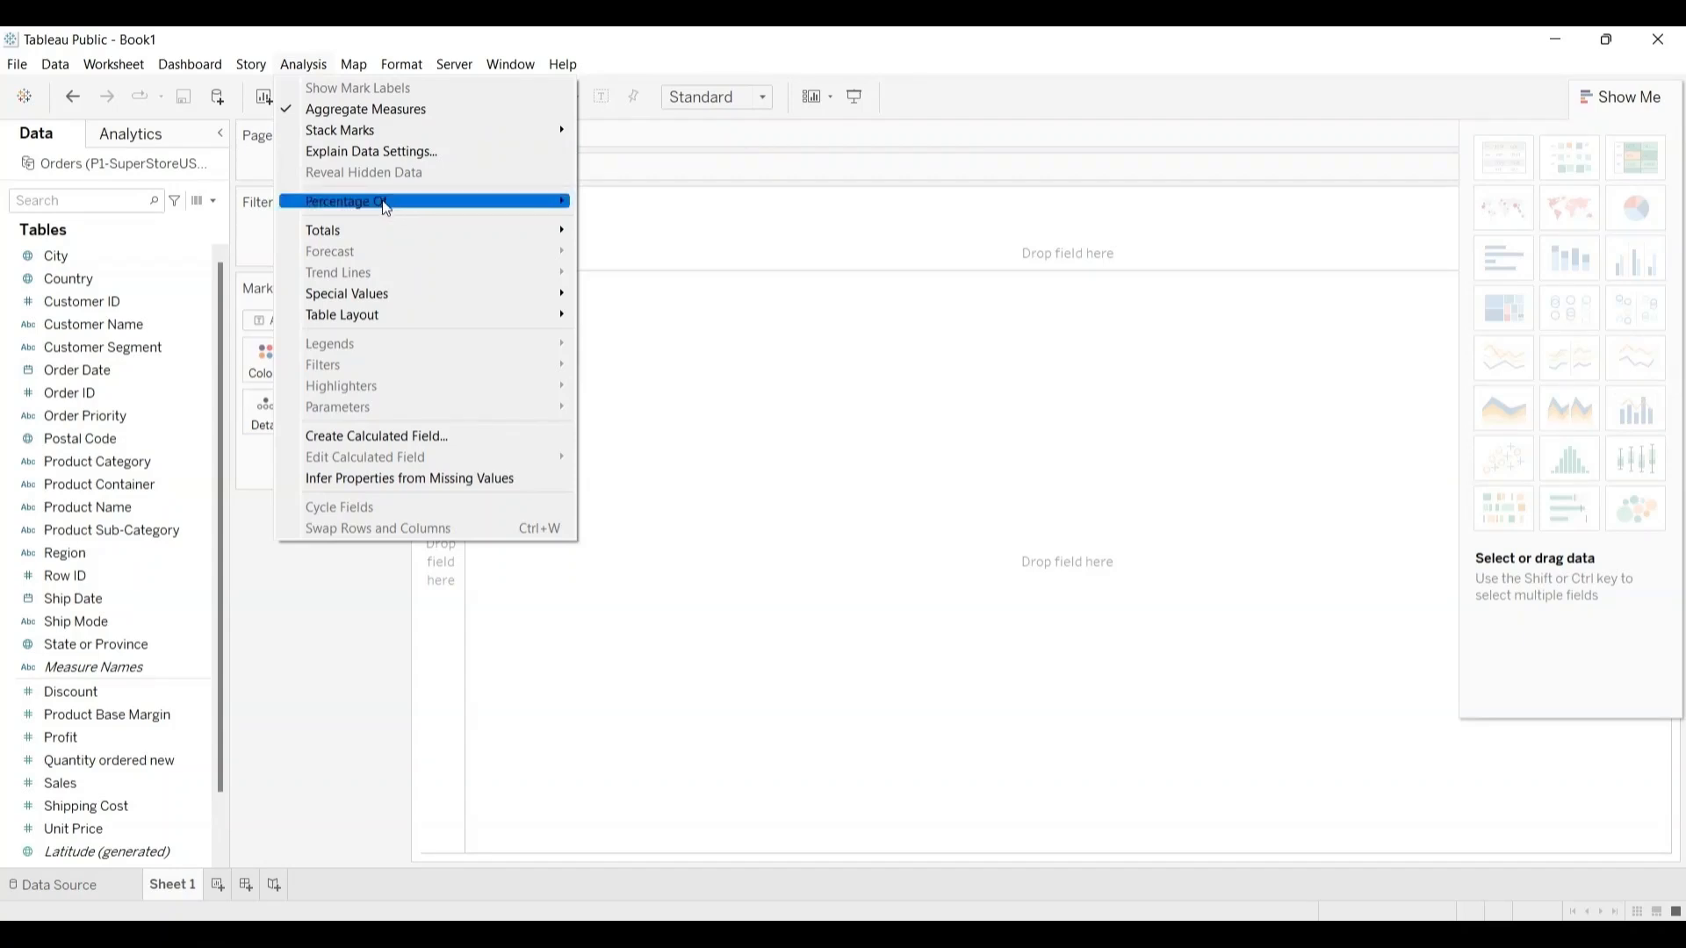
pyautogui.moveTo(386, 208)
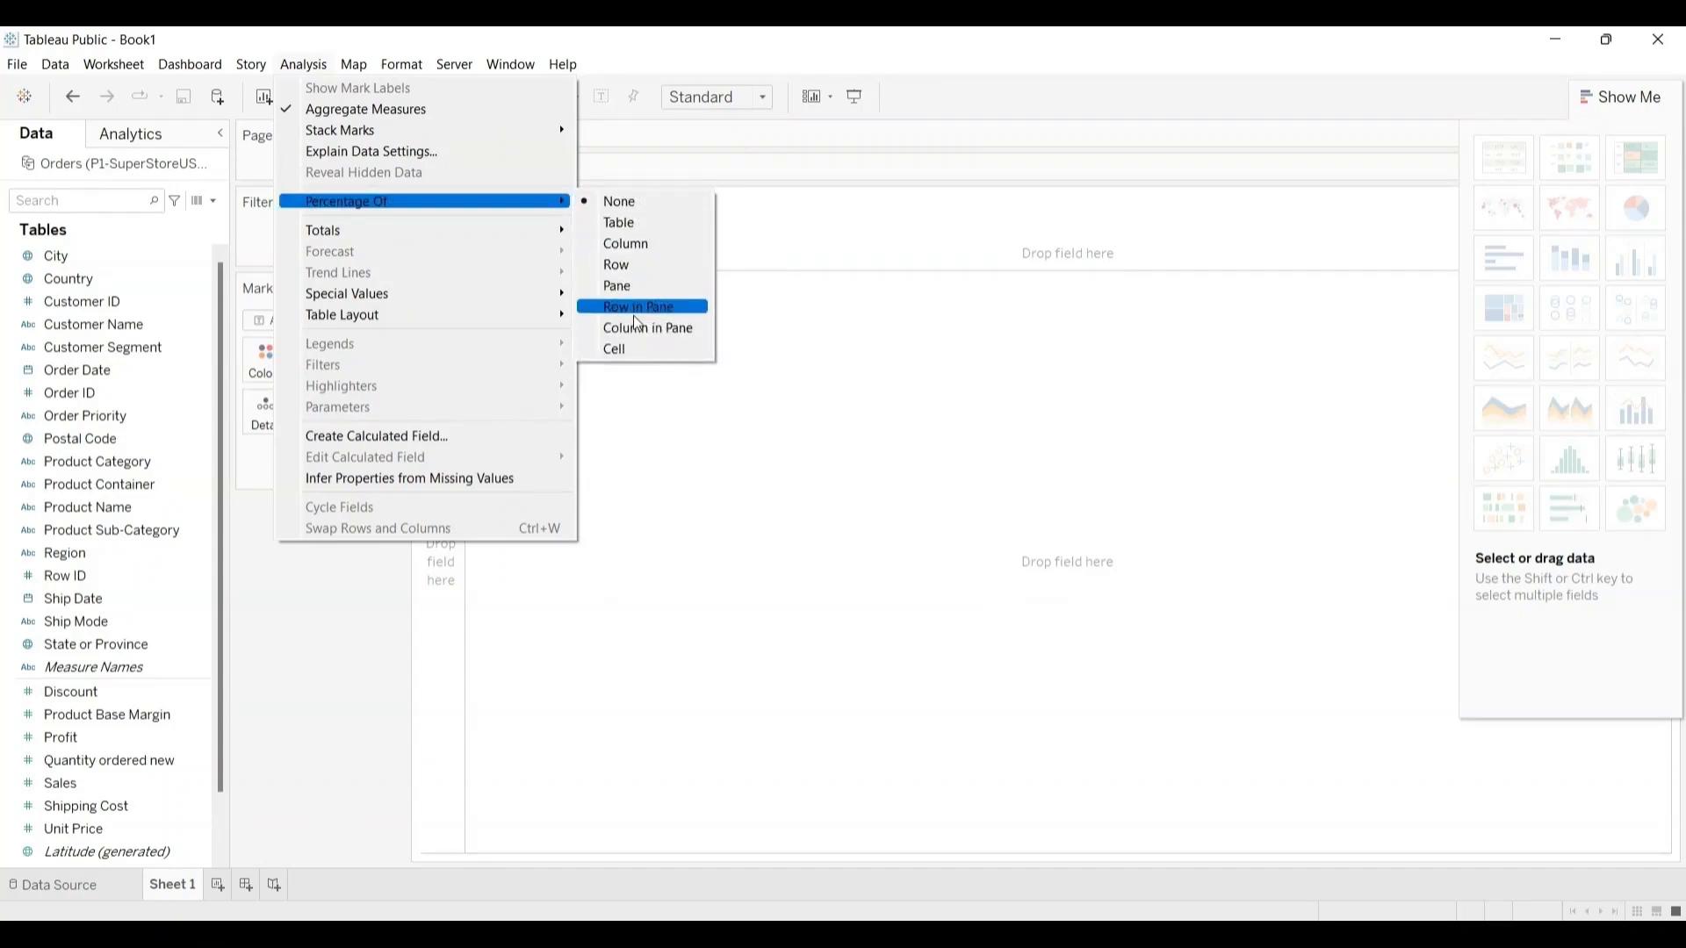
pyautogui.moveTo(396, 238)
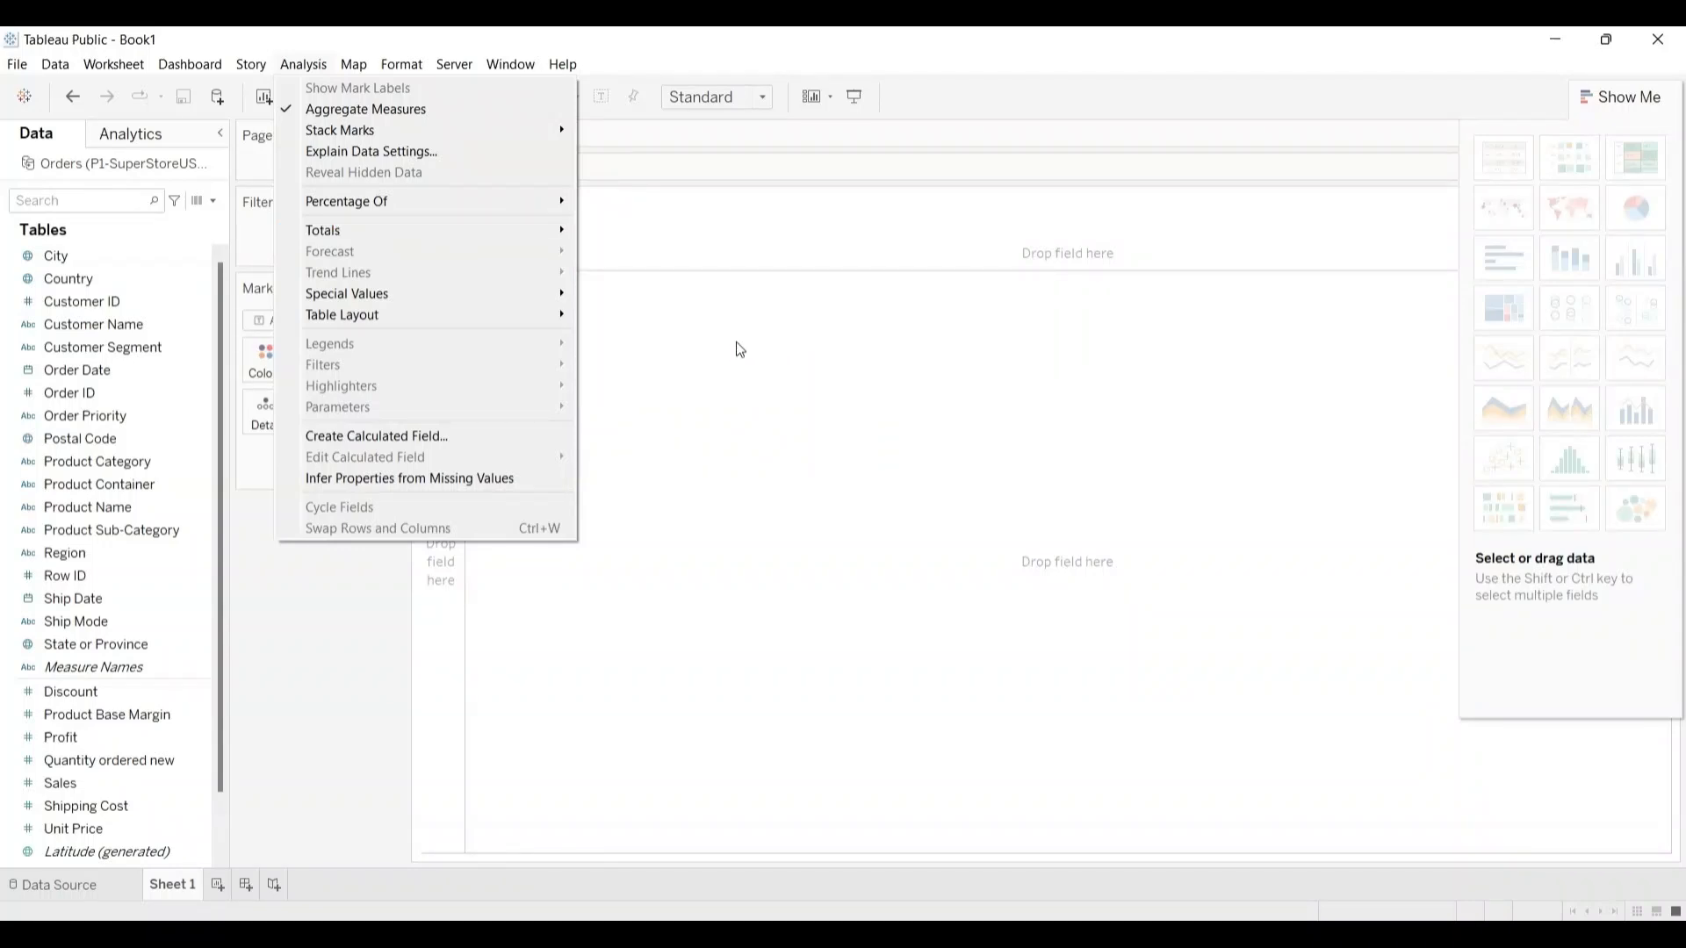
pyautogui.moveTo(468, 304)
# Step: Review the map, format and server commands available for Sheet 1
pyautogui.moveTo(359, 71)
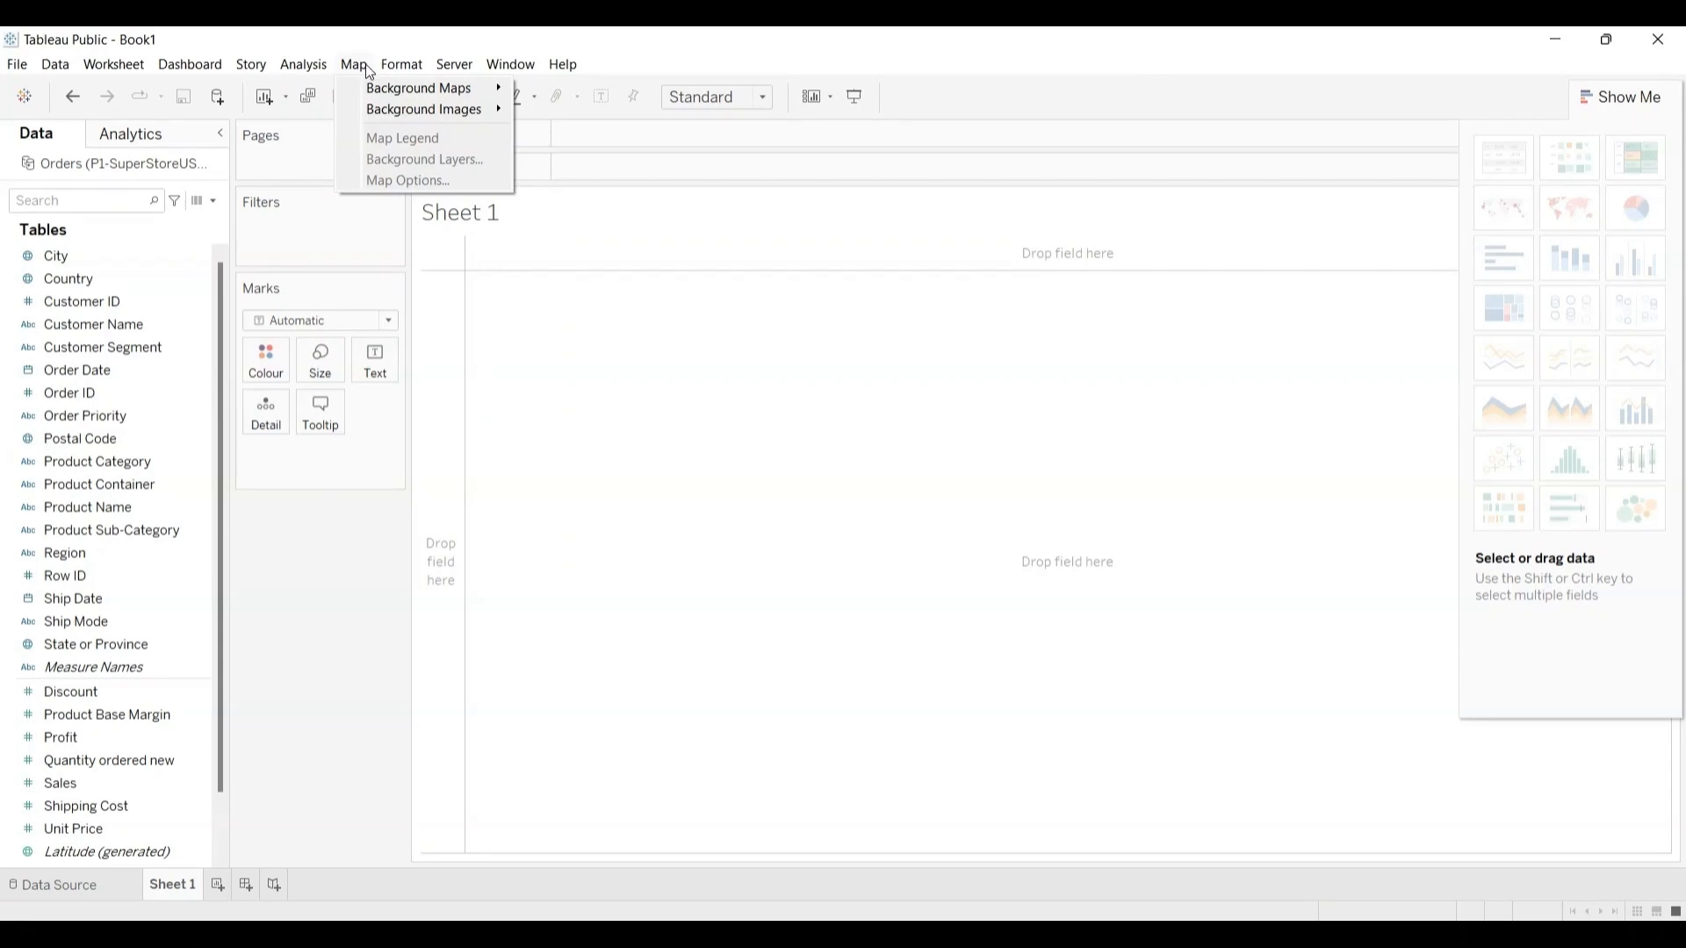
pyautogui.moveTo(382, 89)
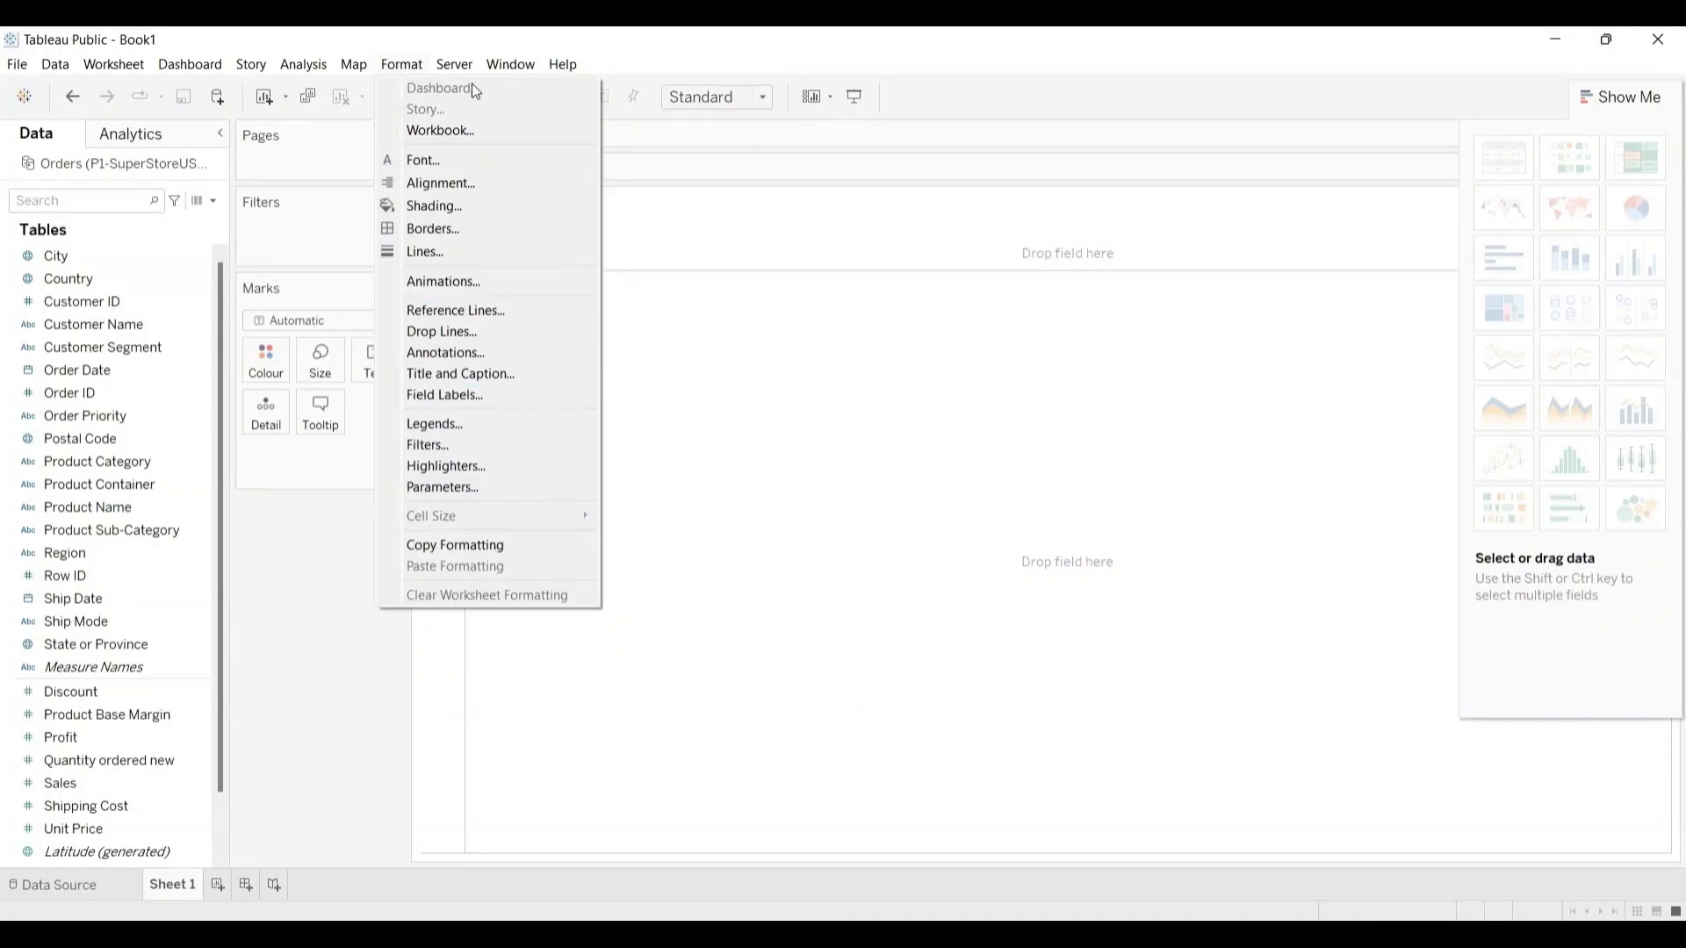
pyautogui.moveTo(456, 67)
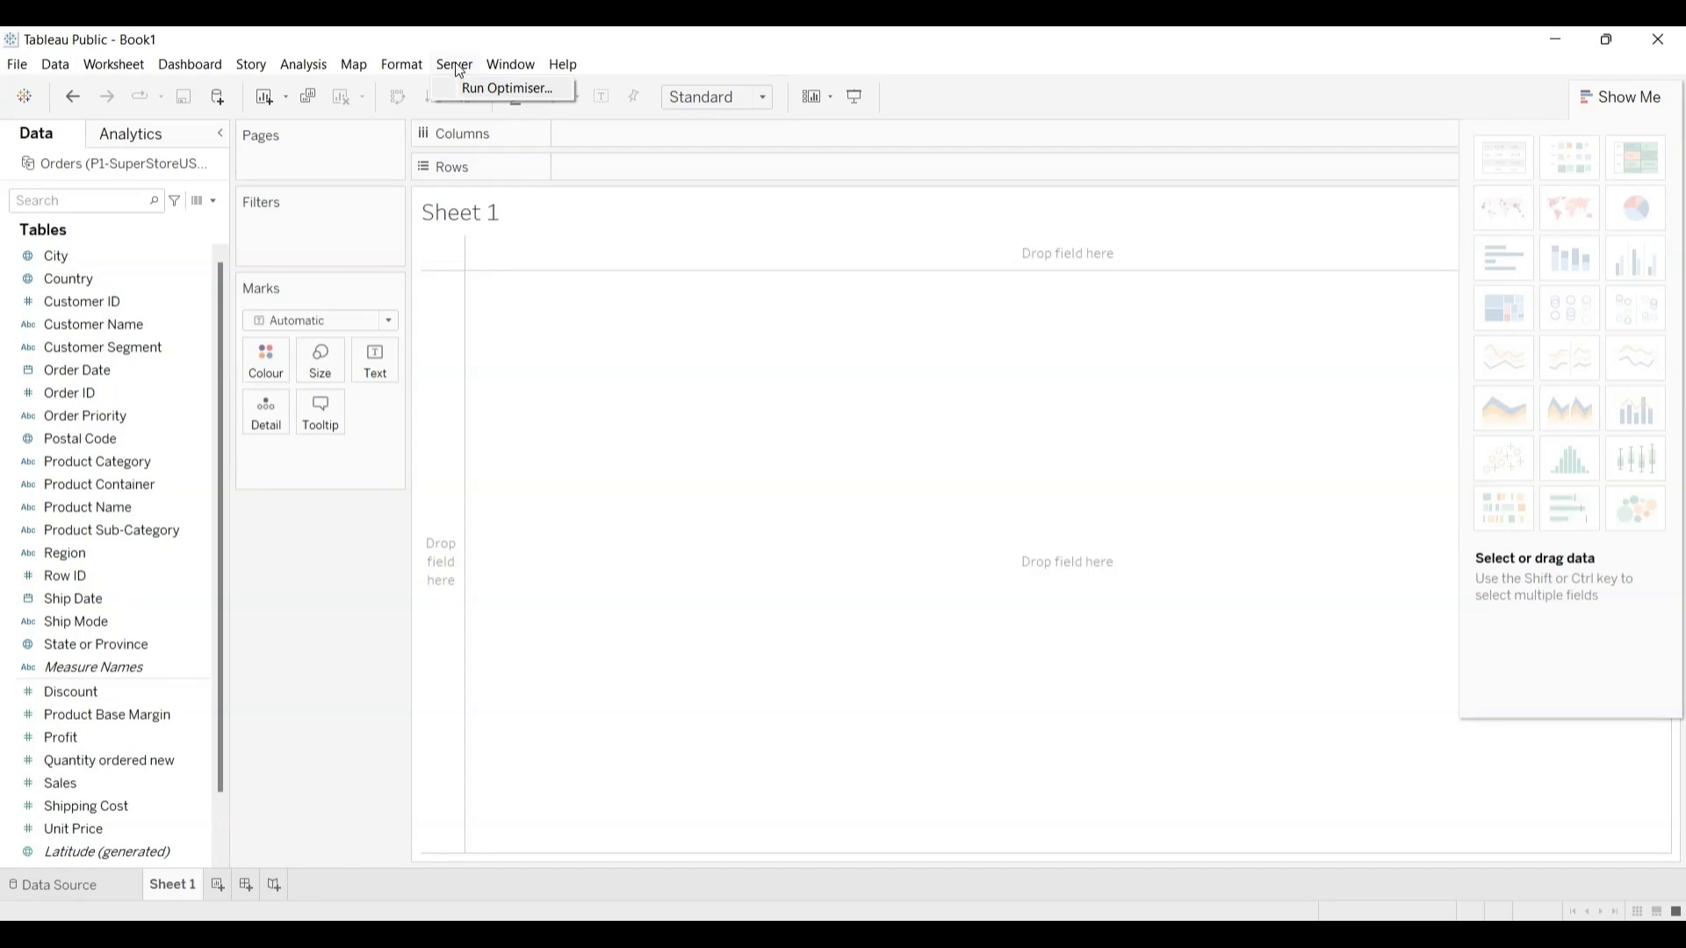
pyautogui.moveTo(1256, 935)
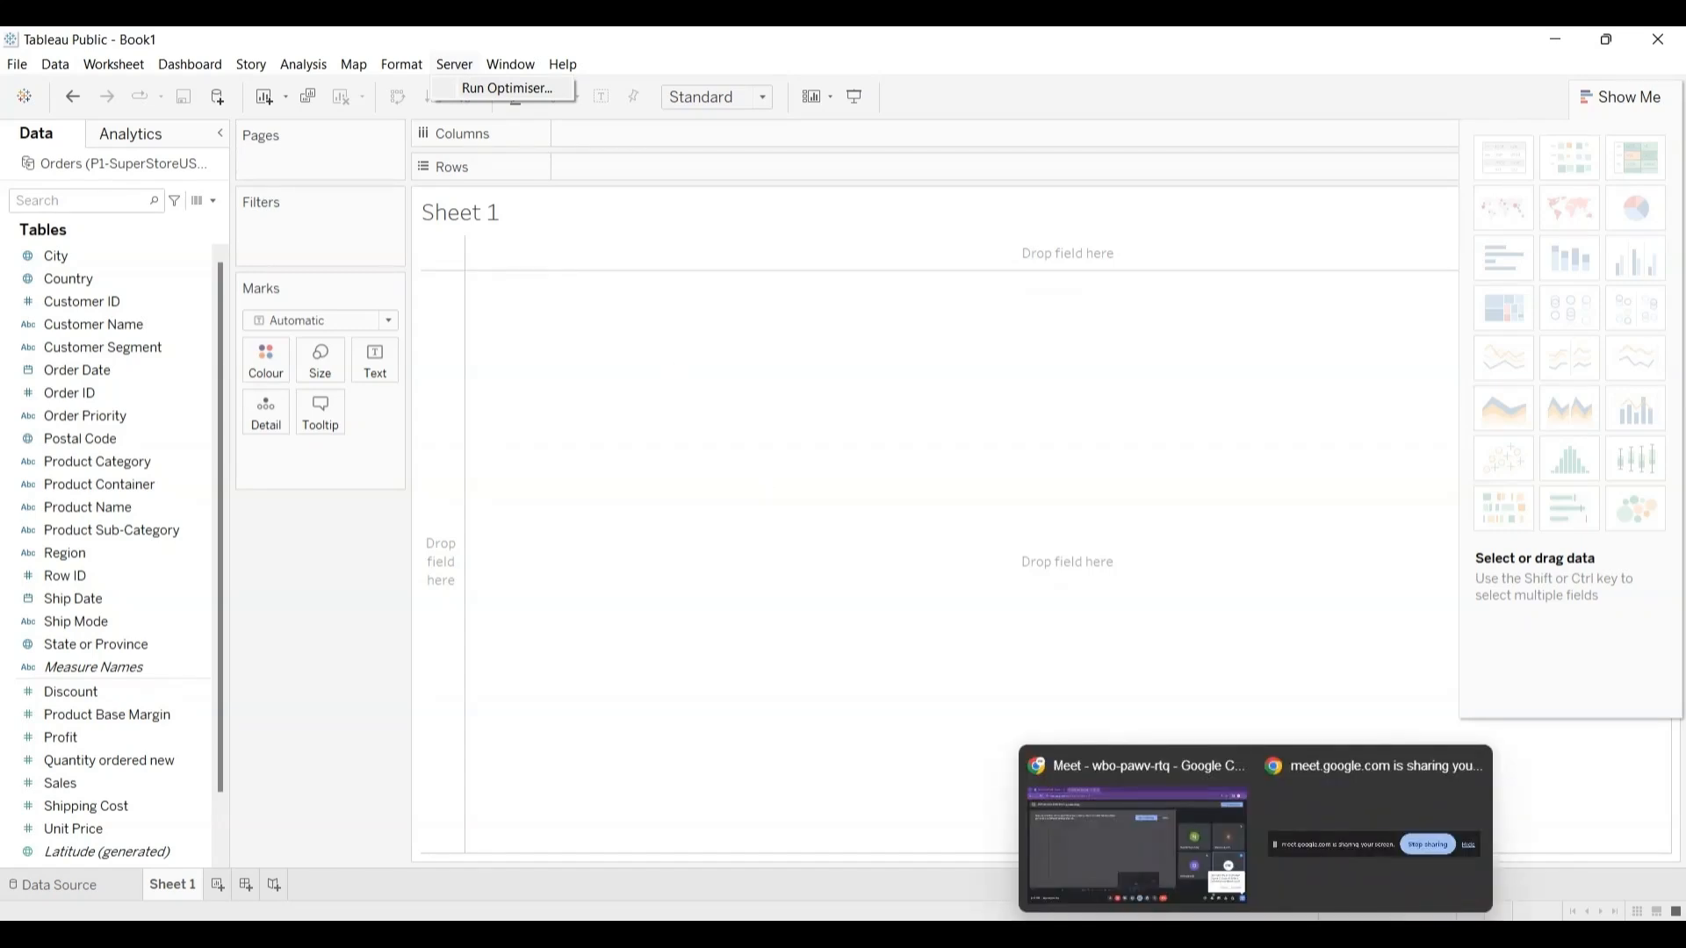
pyautogui.moveTo(1293, 887)
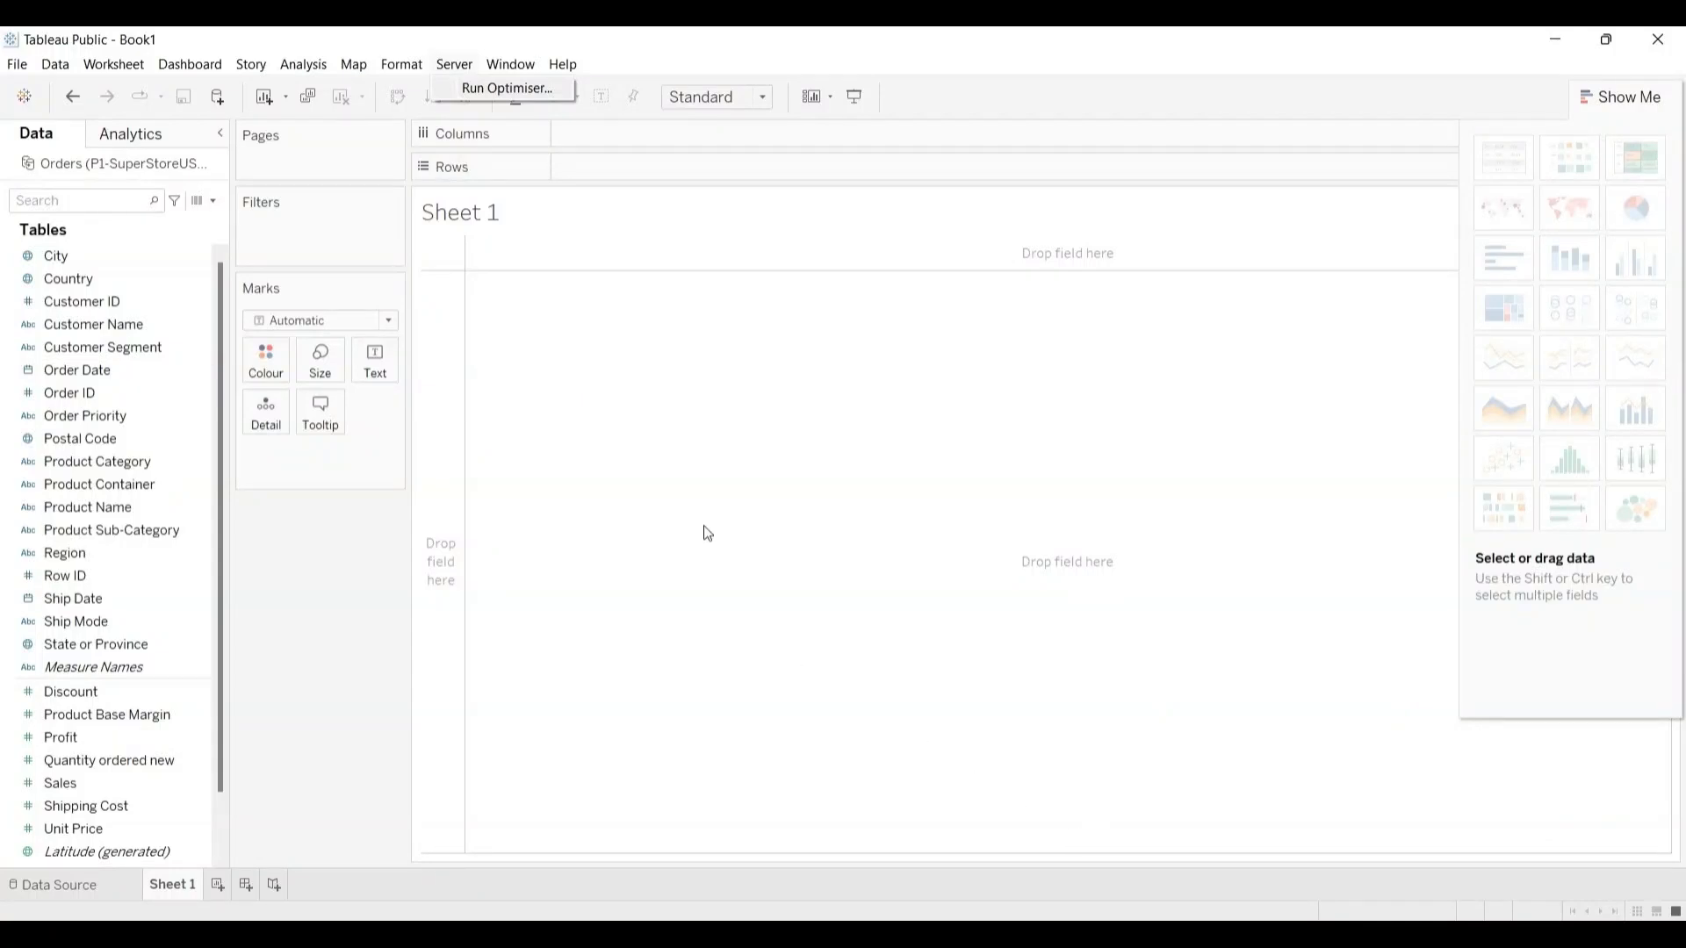
# Step: Review the window display commands and the help commands
pyautogui.click(401, 64)
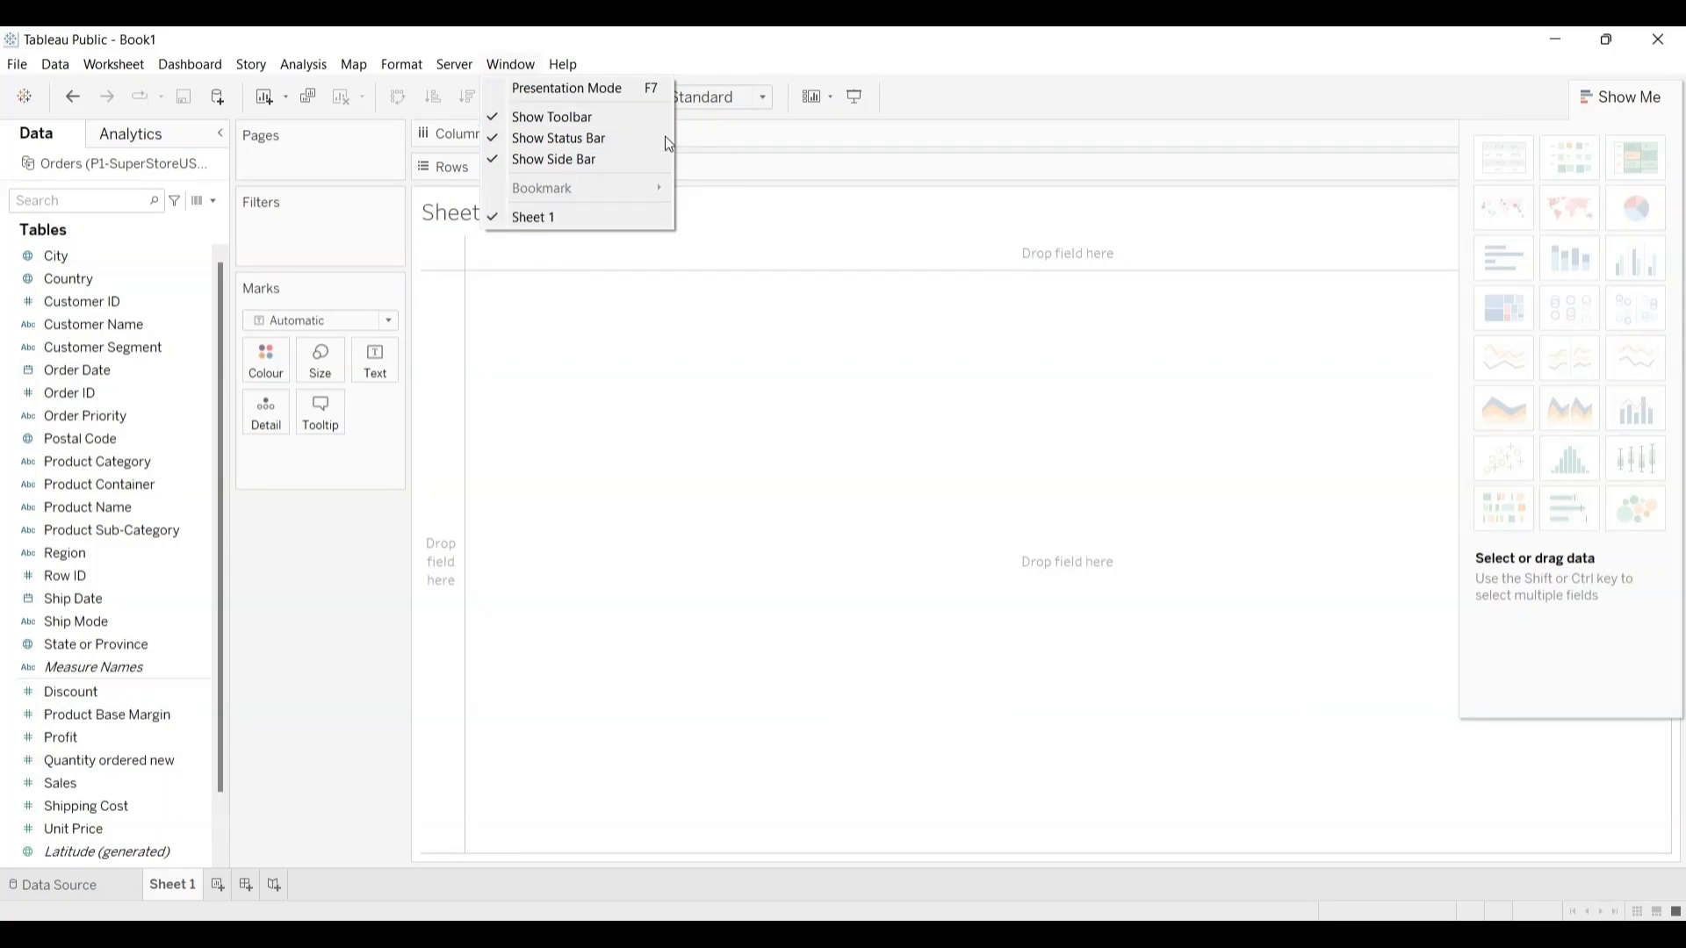
pyautogui.moveTo(562, 65)
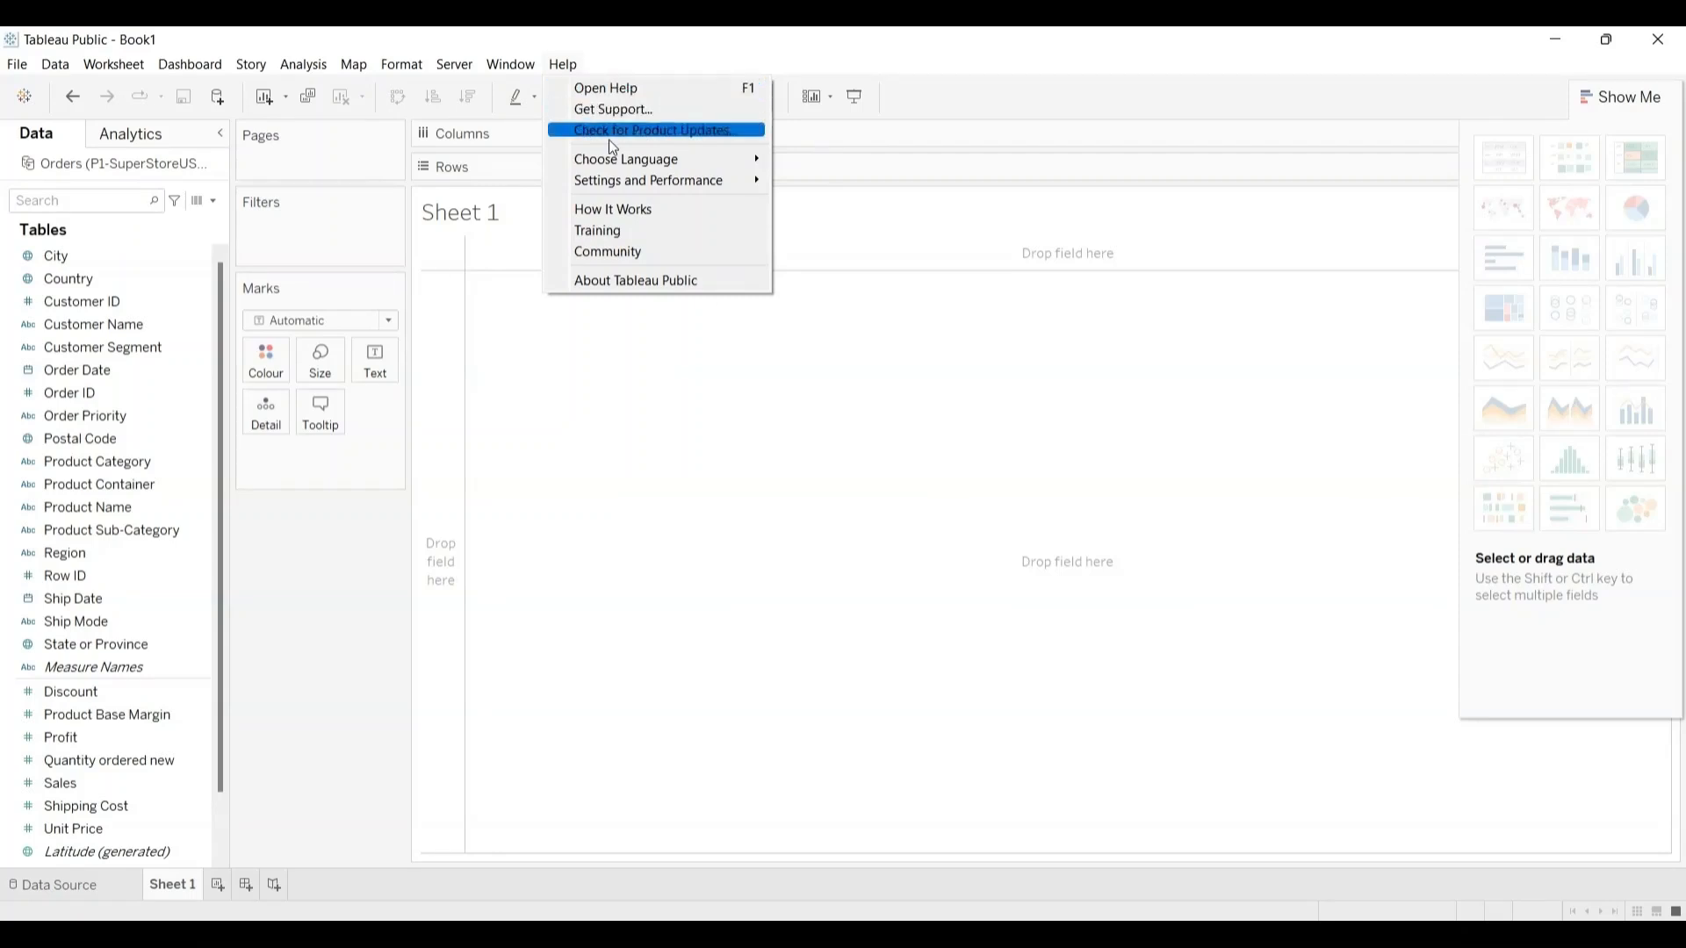
pyautogui.moveTo(615, 162)
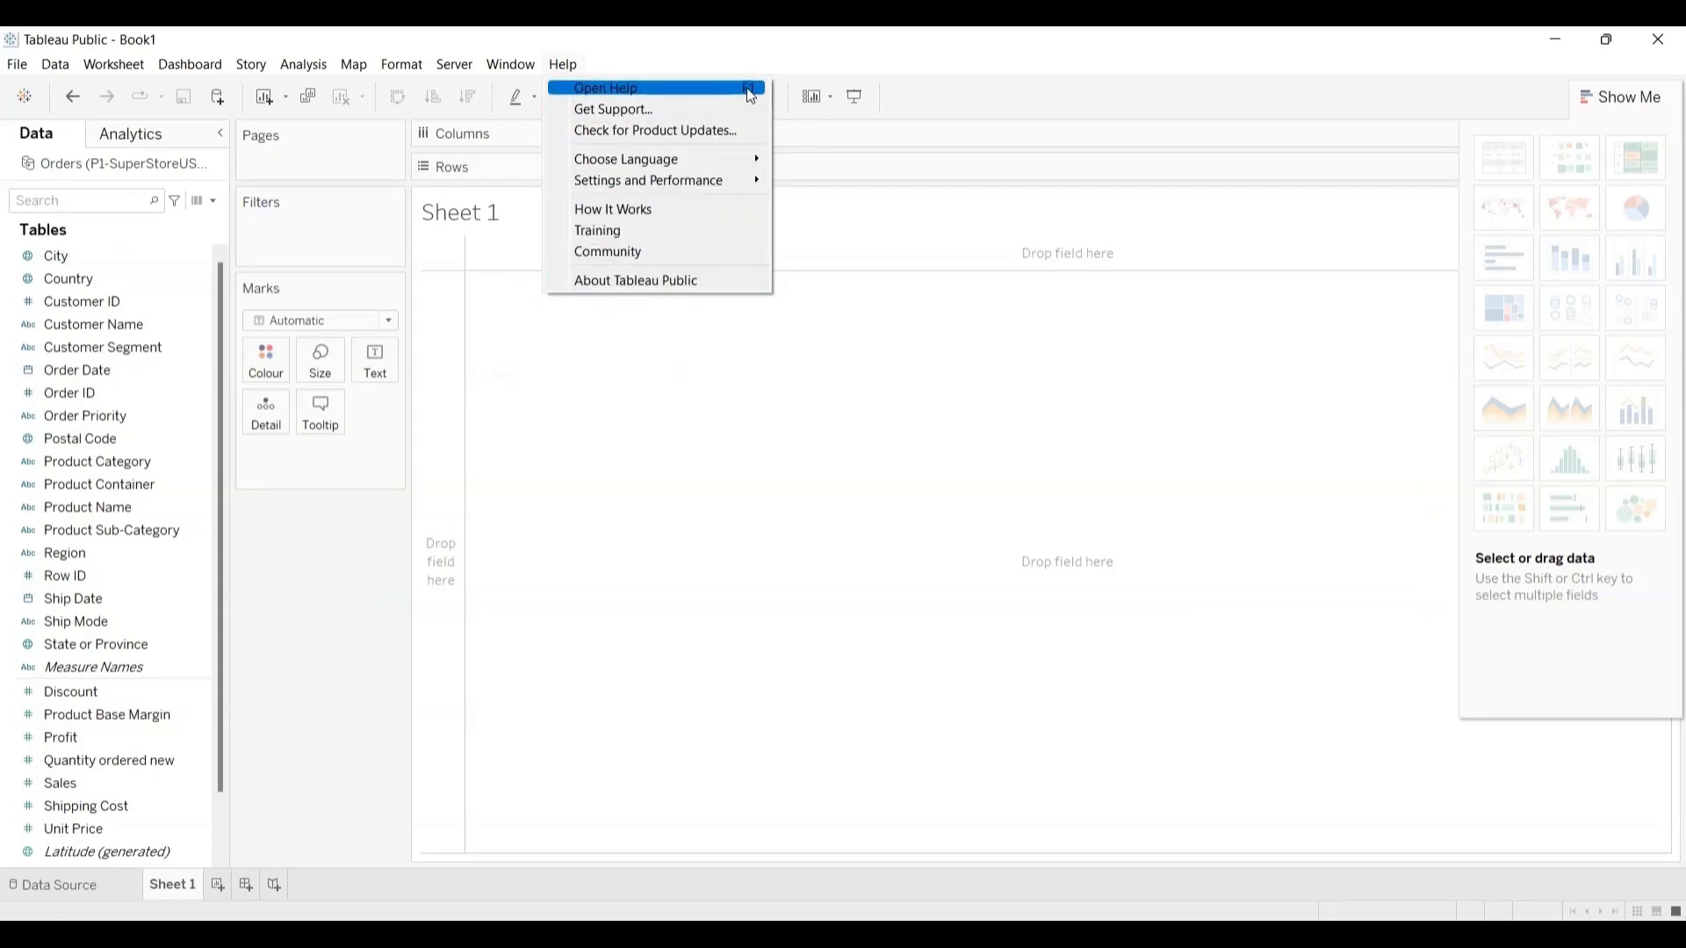
pyautogui.click(613, 470)
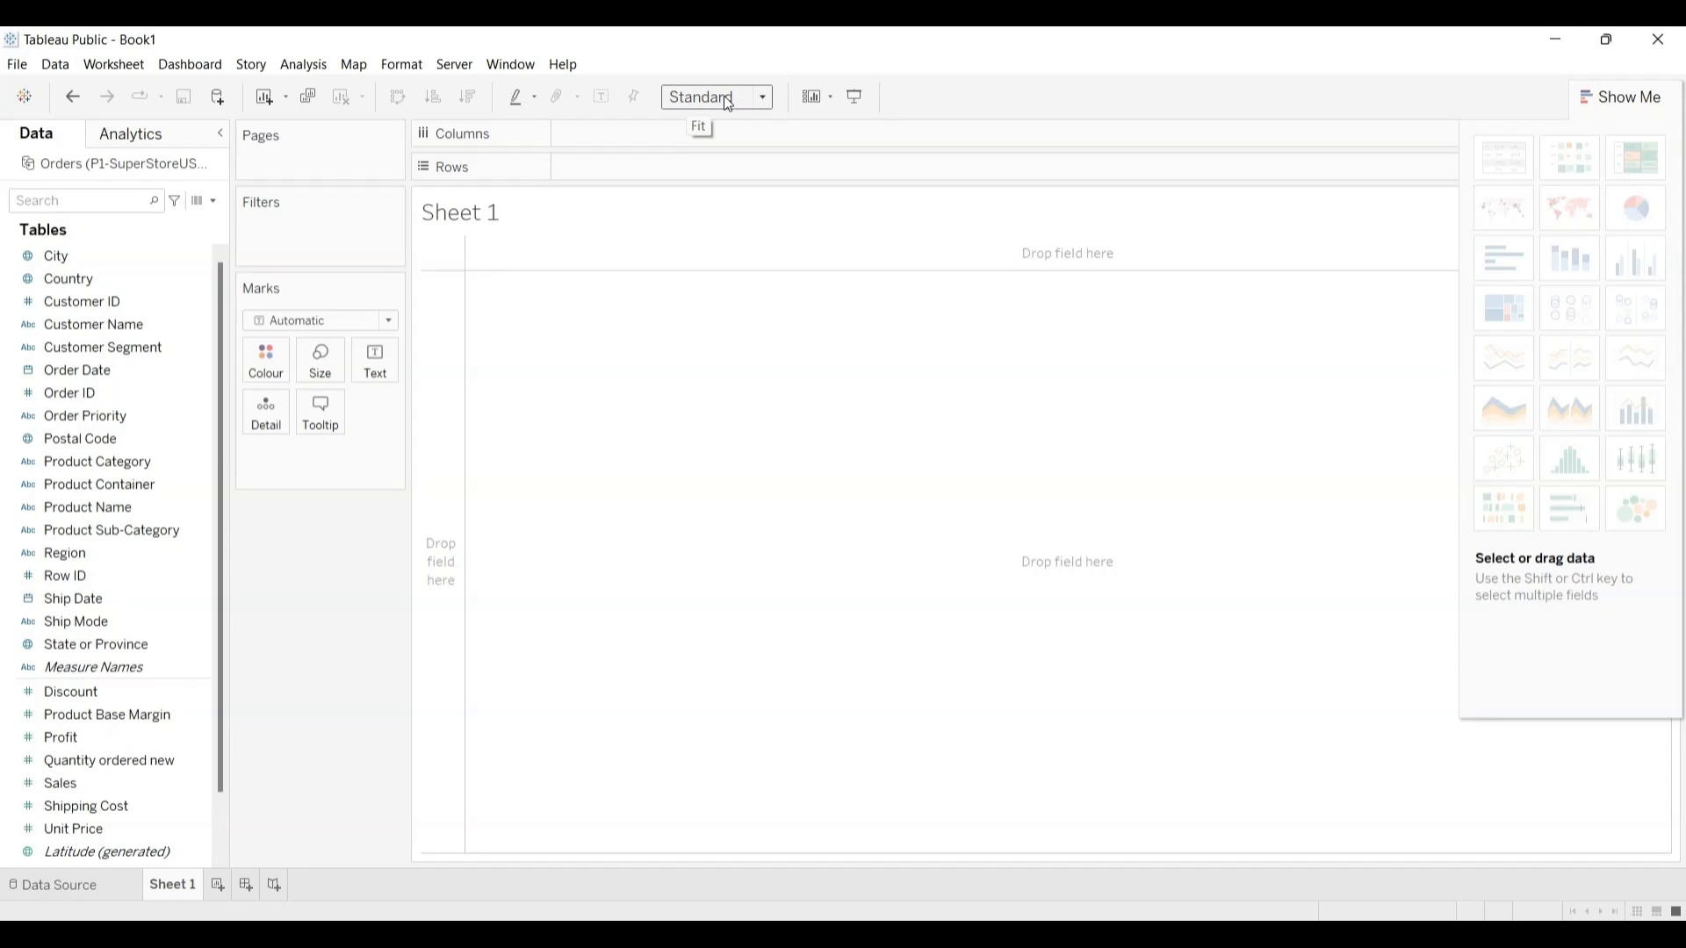
# Step: Look at the view's fit options and the Analytics summary, model and custom items, and return to the data fields
pyautogui.click(764, 96)
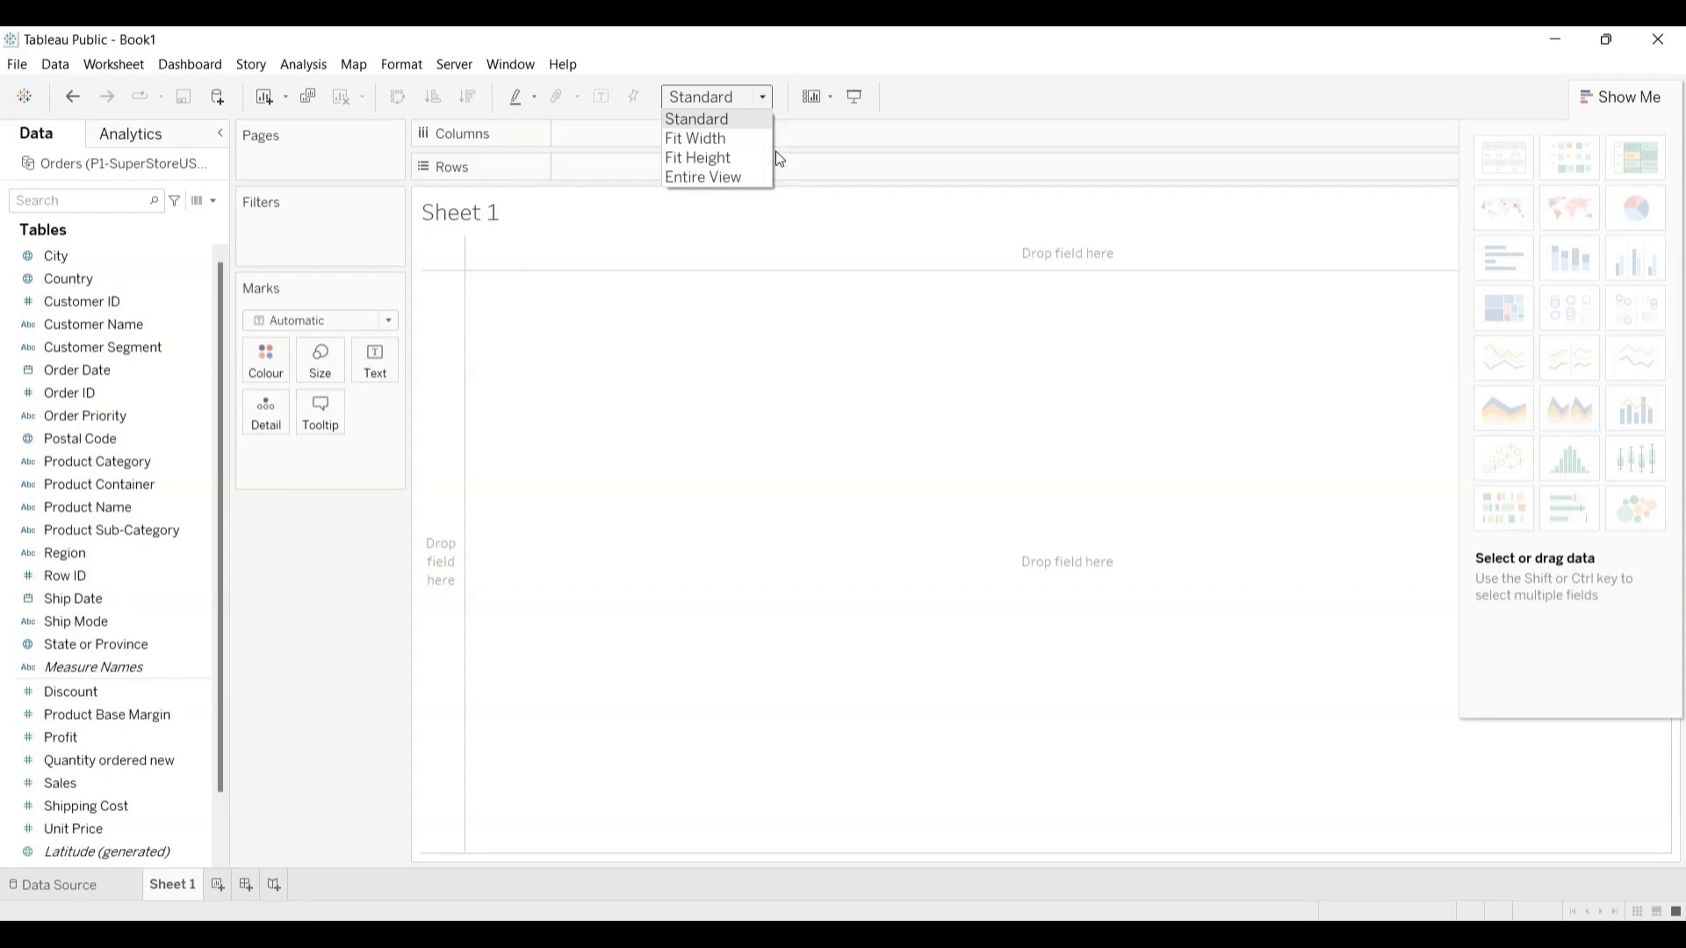
pyautogui.click(755, 259)
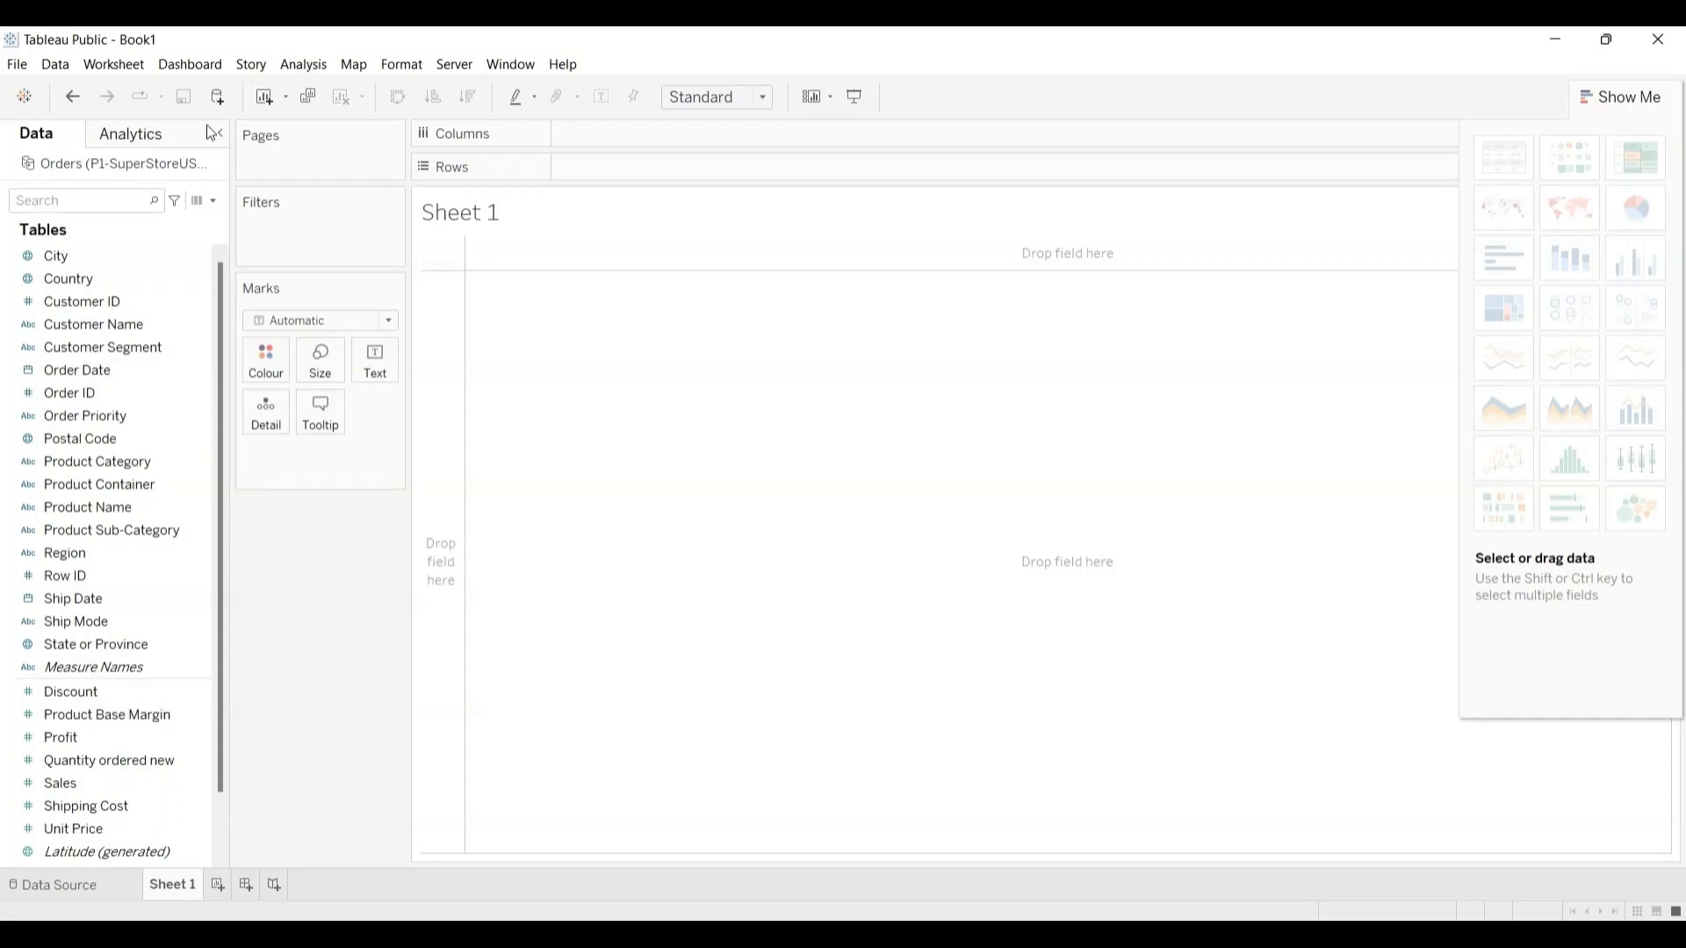
pyautogui.click(143, 140)
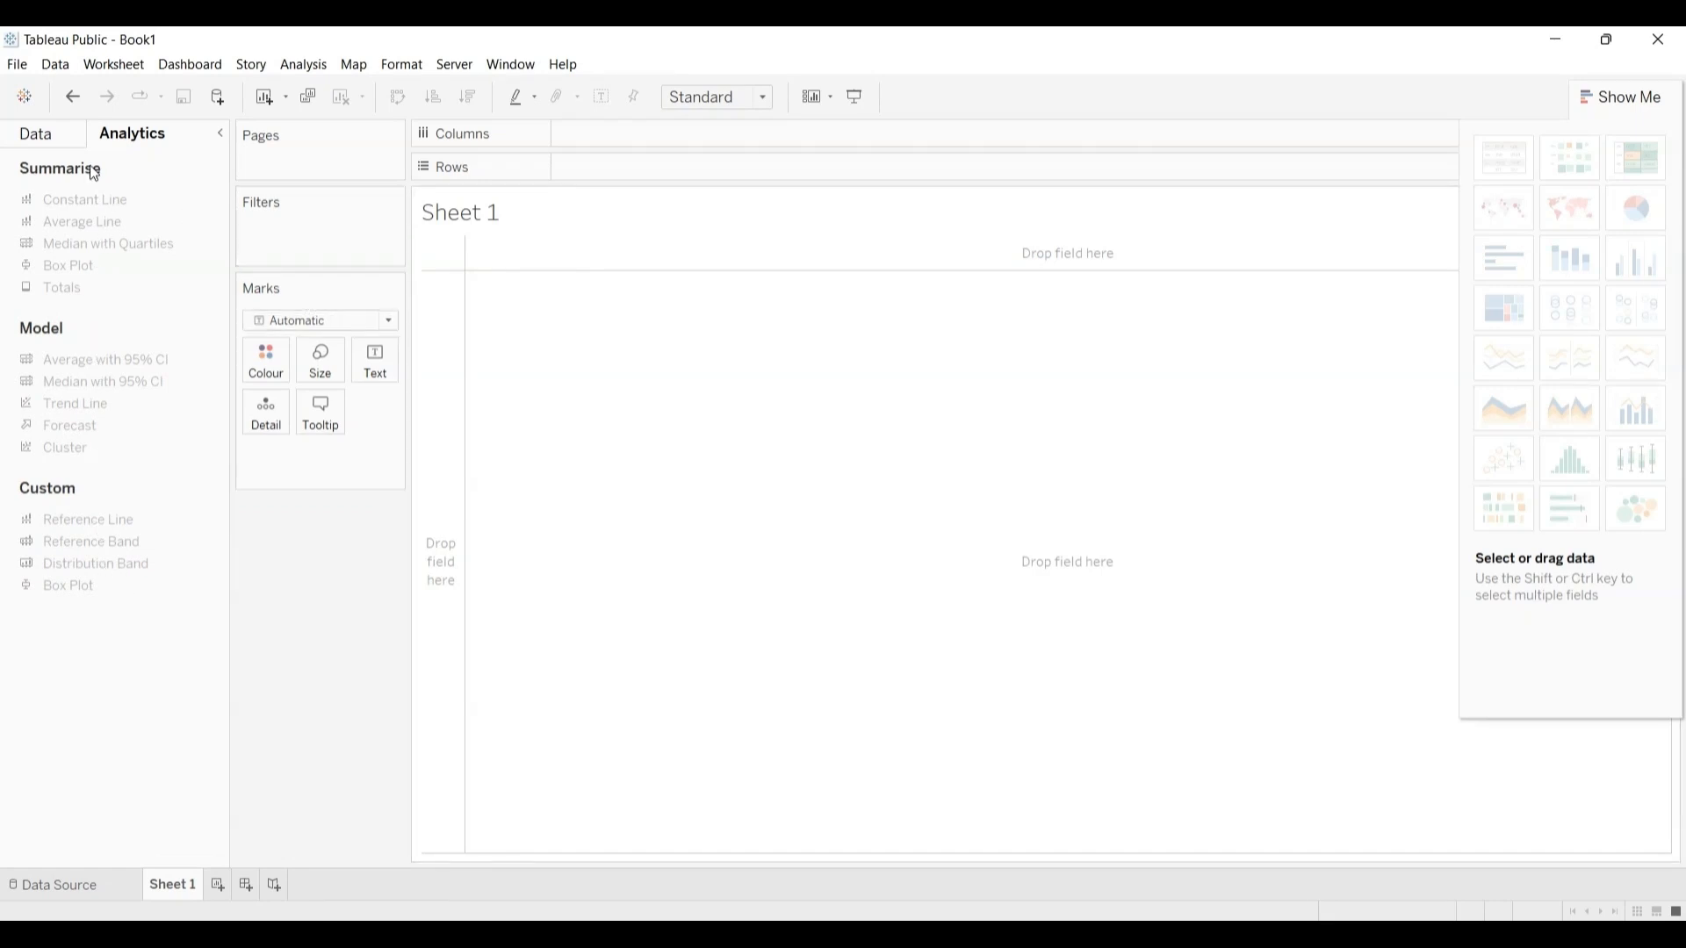
pyautogui.click(51, 132)
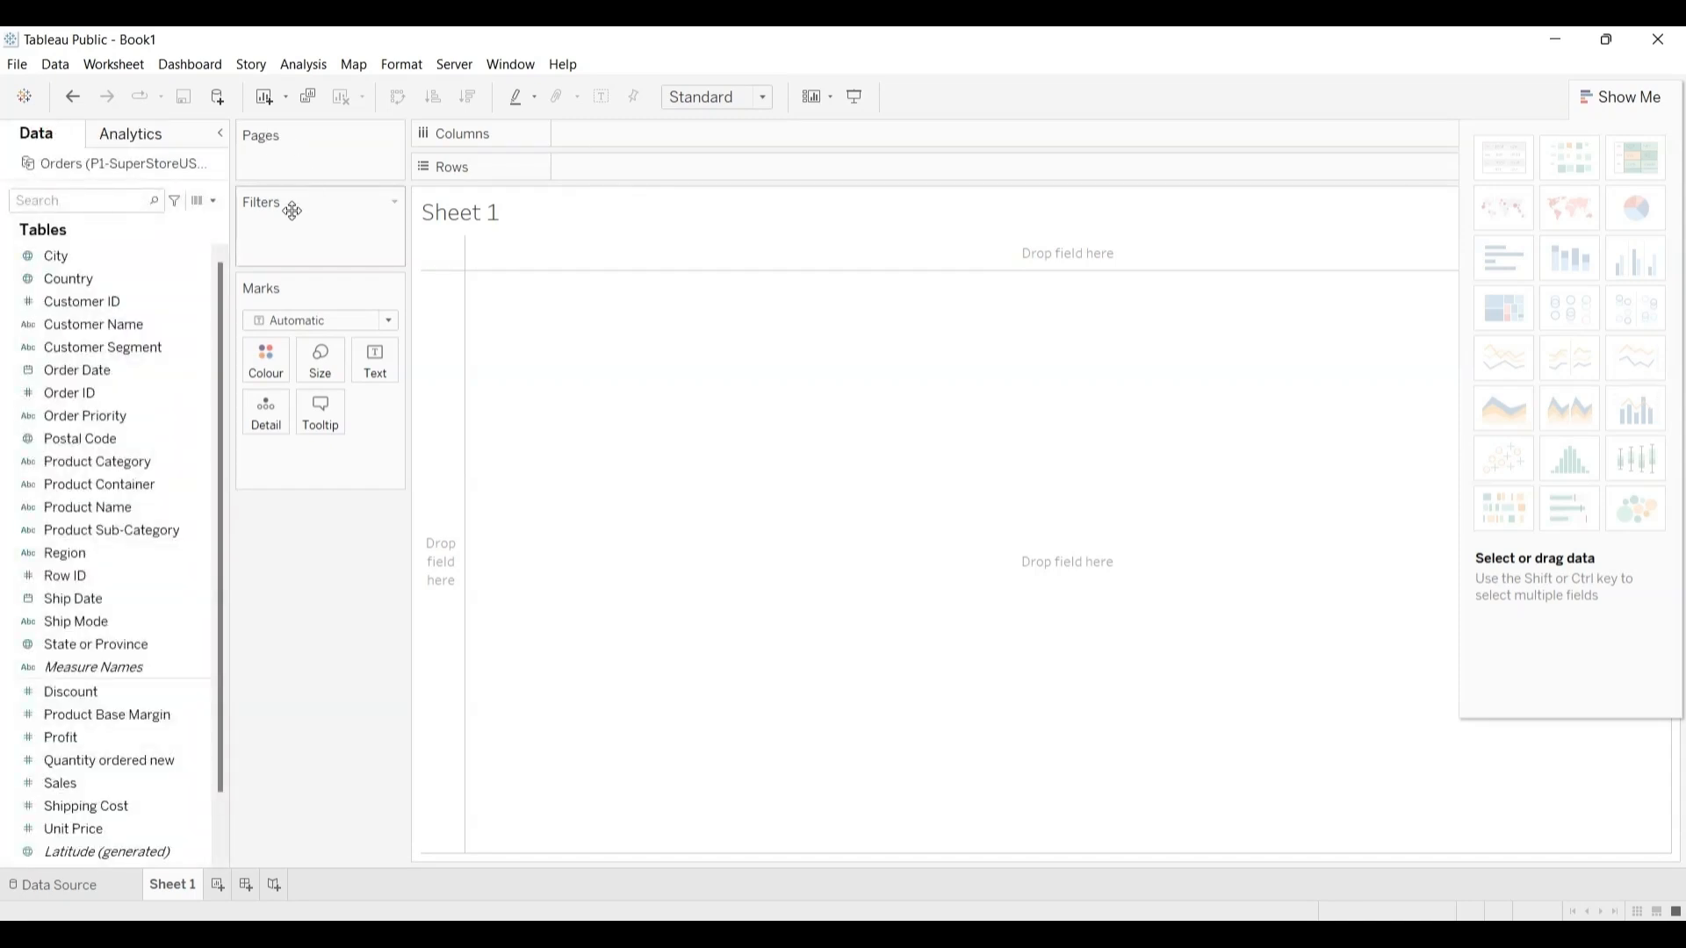
pyautogui.click(104, 441)
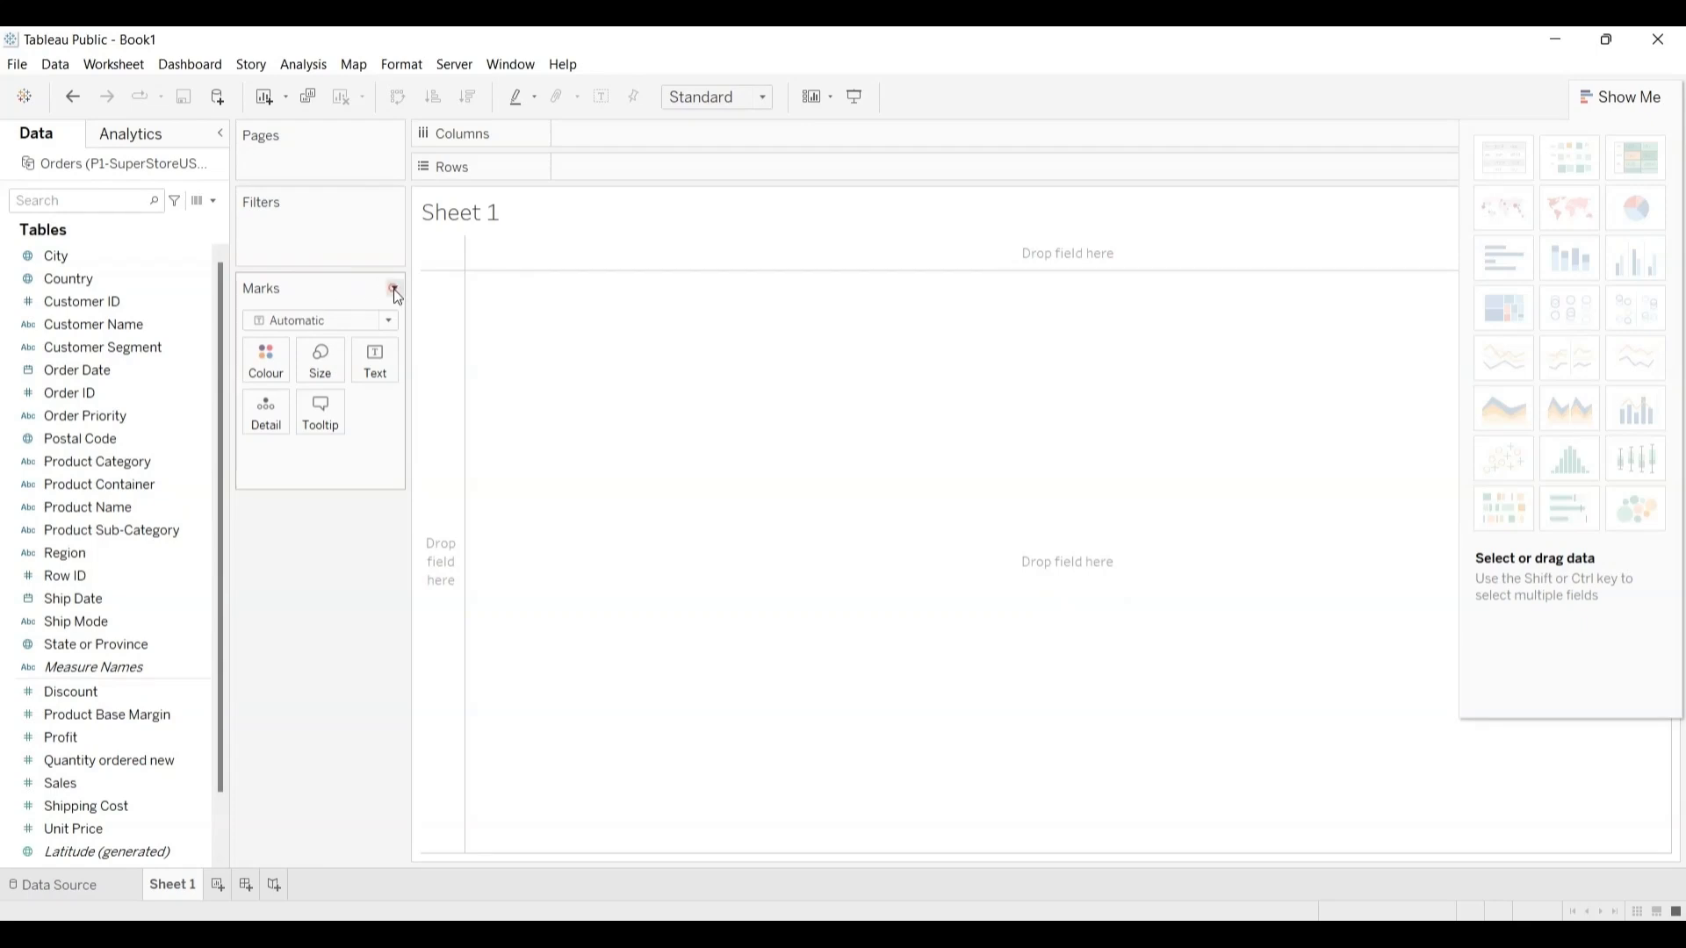
# Step: Hide the Marks card on Sheet 1
pyautogui.click(394, 291)
pyautogui.click(394, 290)
pyautogui.click(394, 291)
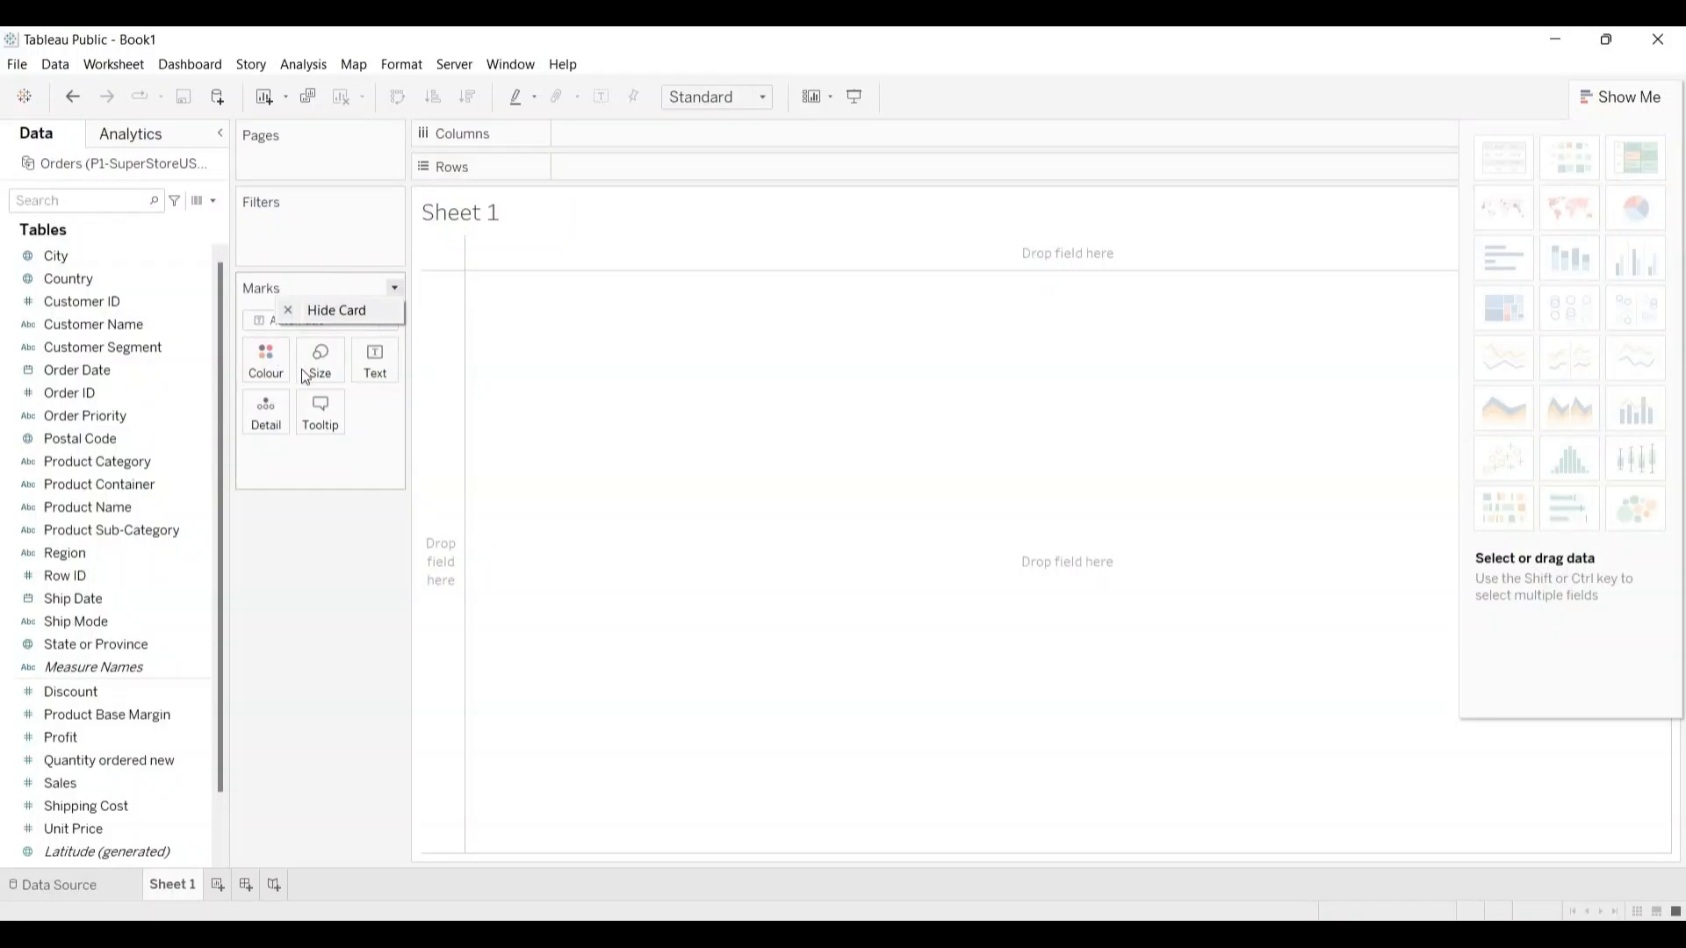
pyautogui.click(337, 310)
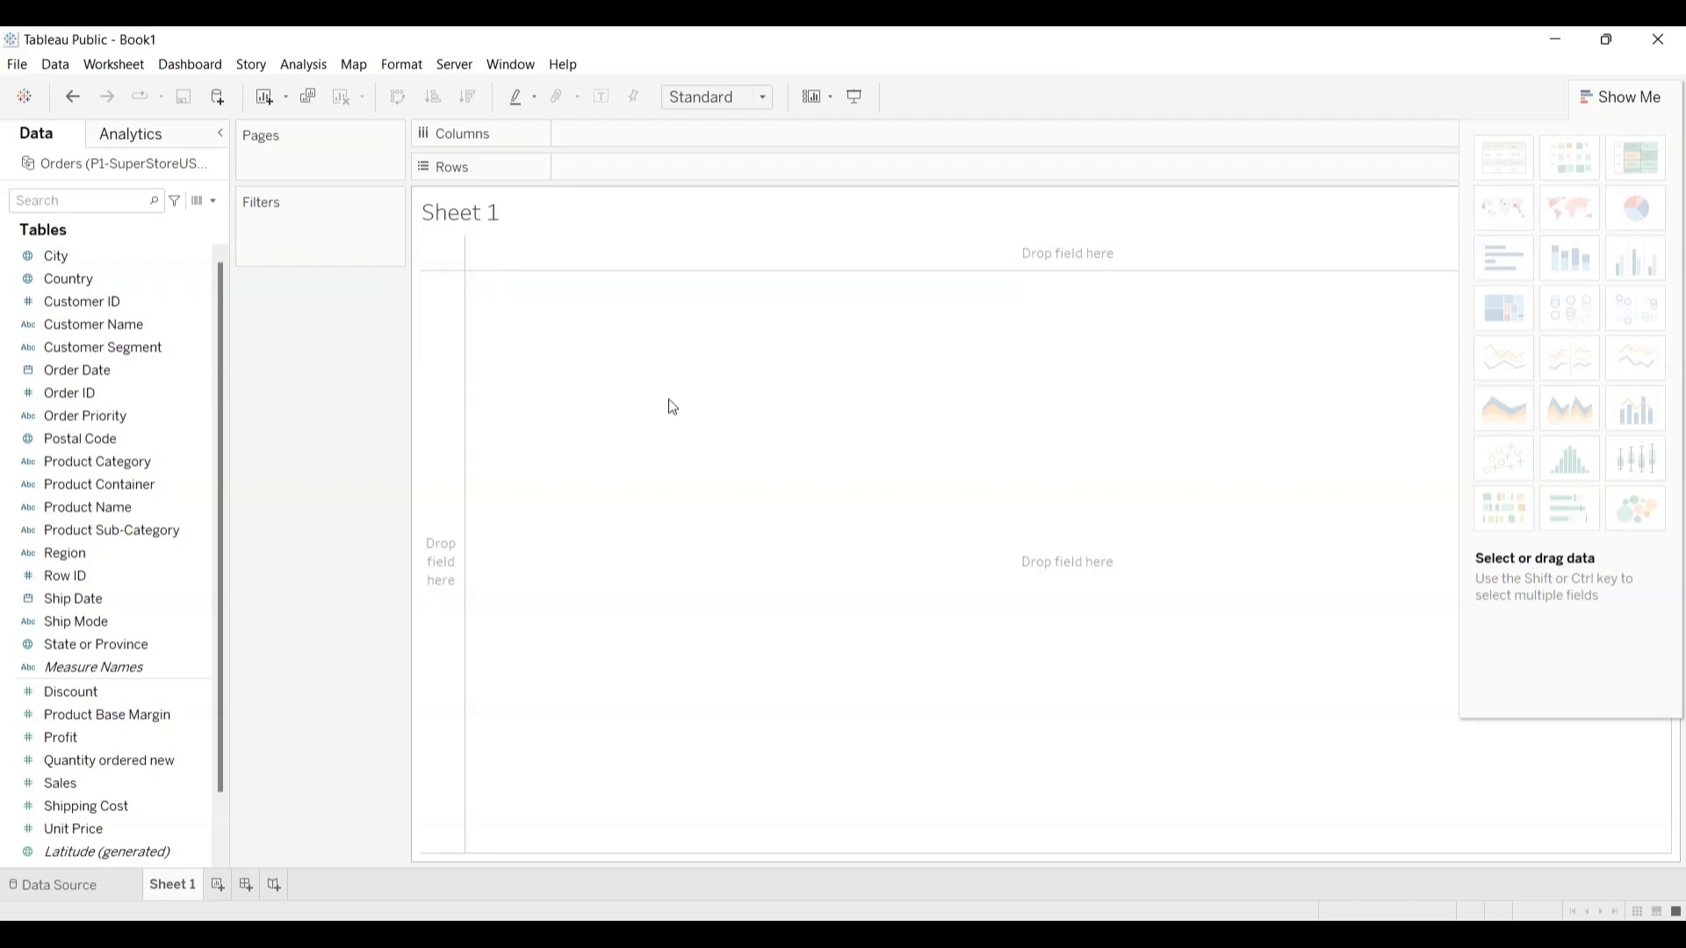
pyautogui.moveTo(544, 309); pyautogui.dragTo(592, 163)
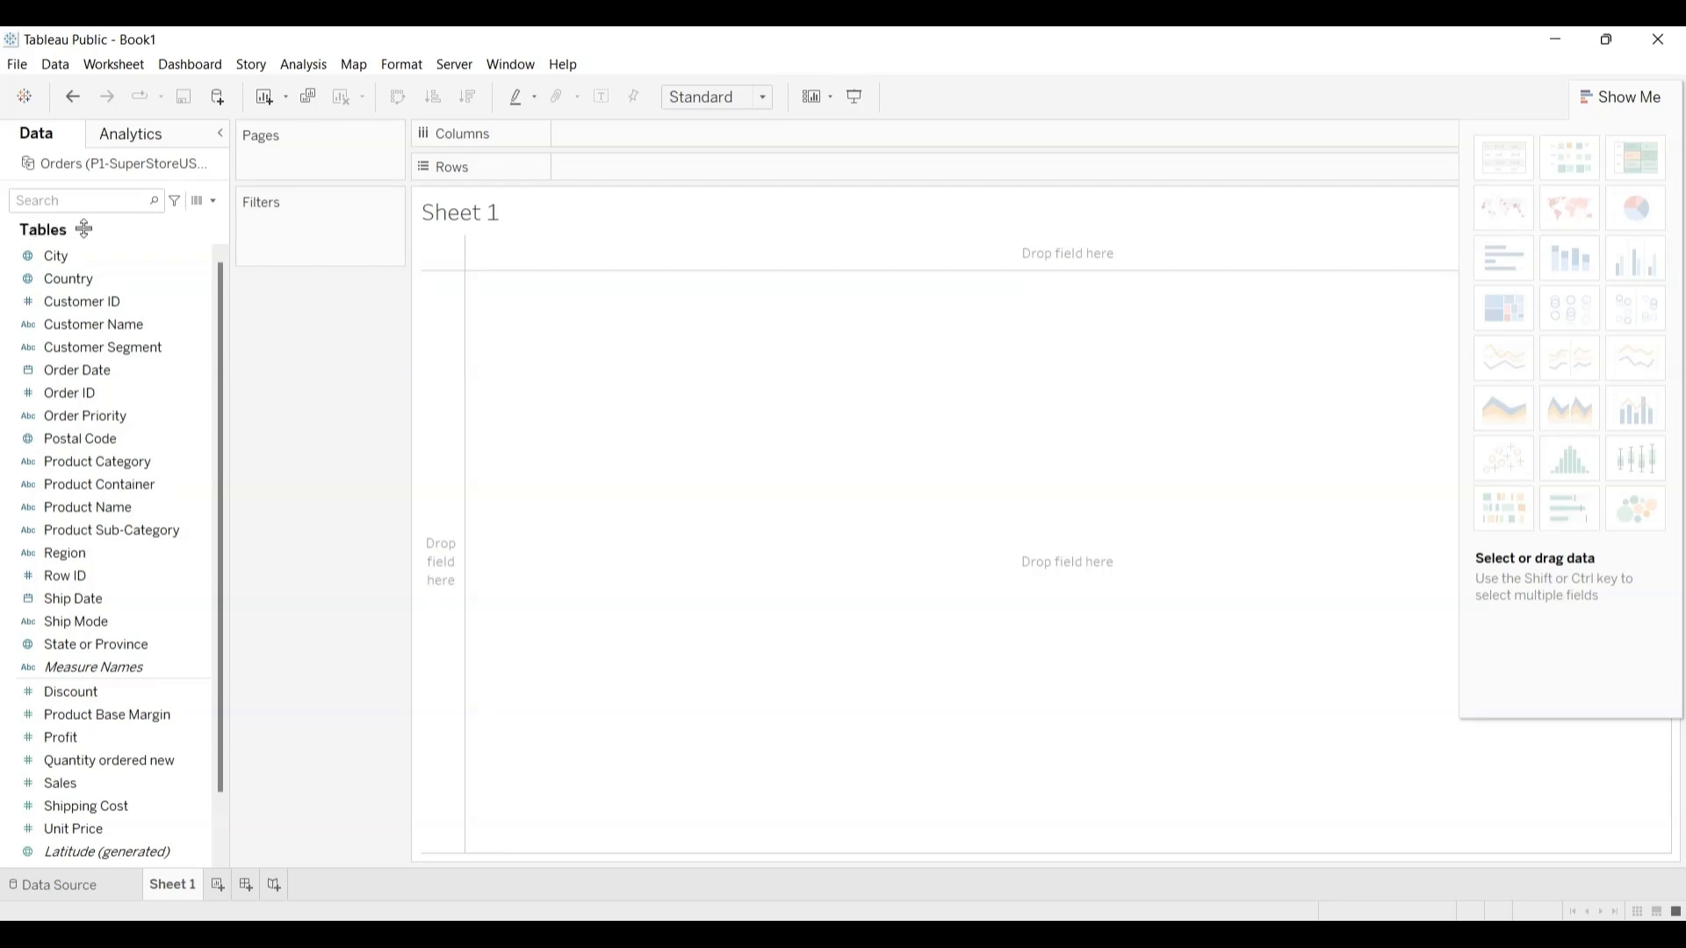
# Step: Go back to the Orders data source page and return to the Sheet 1 worksheet
pyautogui.click(191, 305)
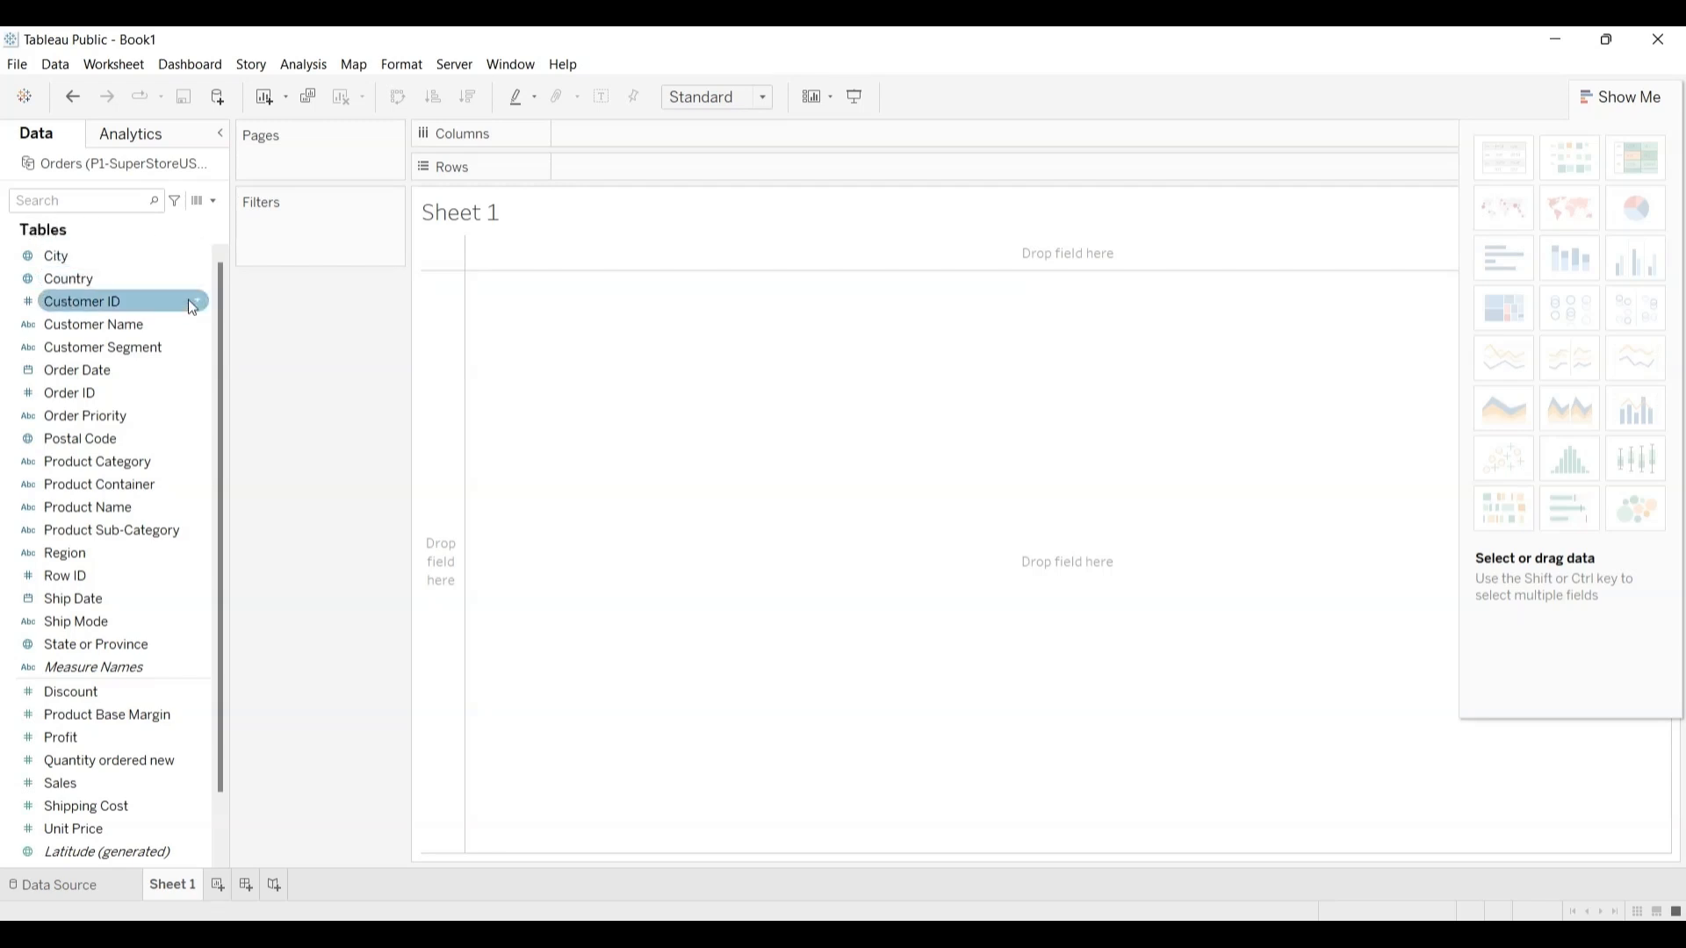
pyautogui.click(70, 96)
pyautogui.click(74, 104)
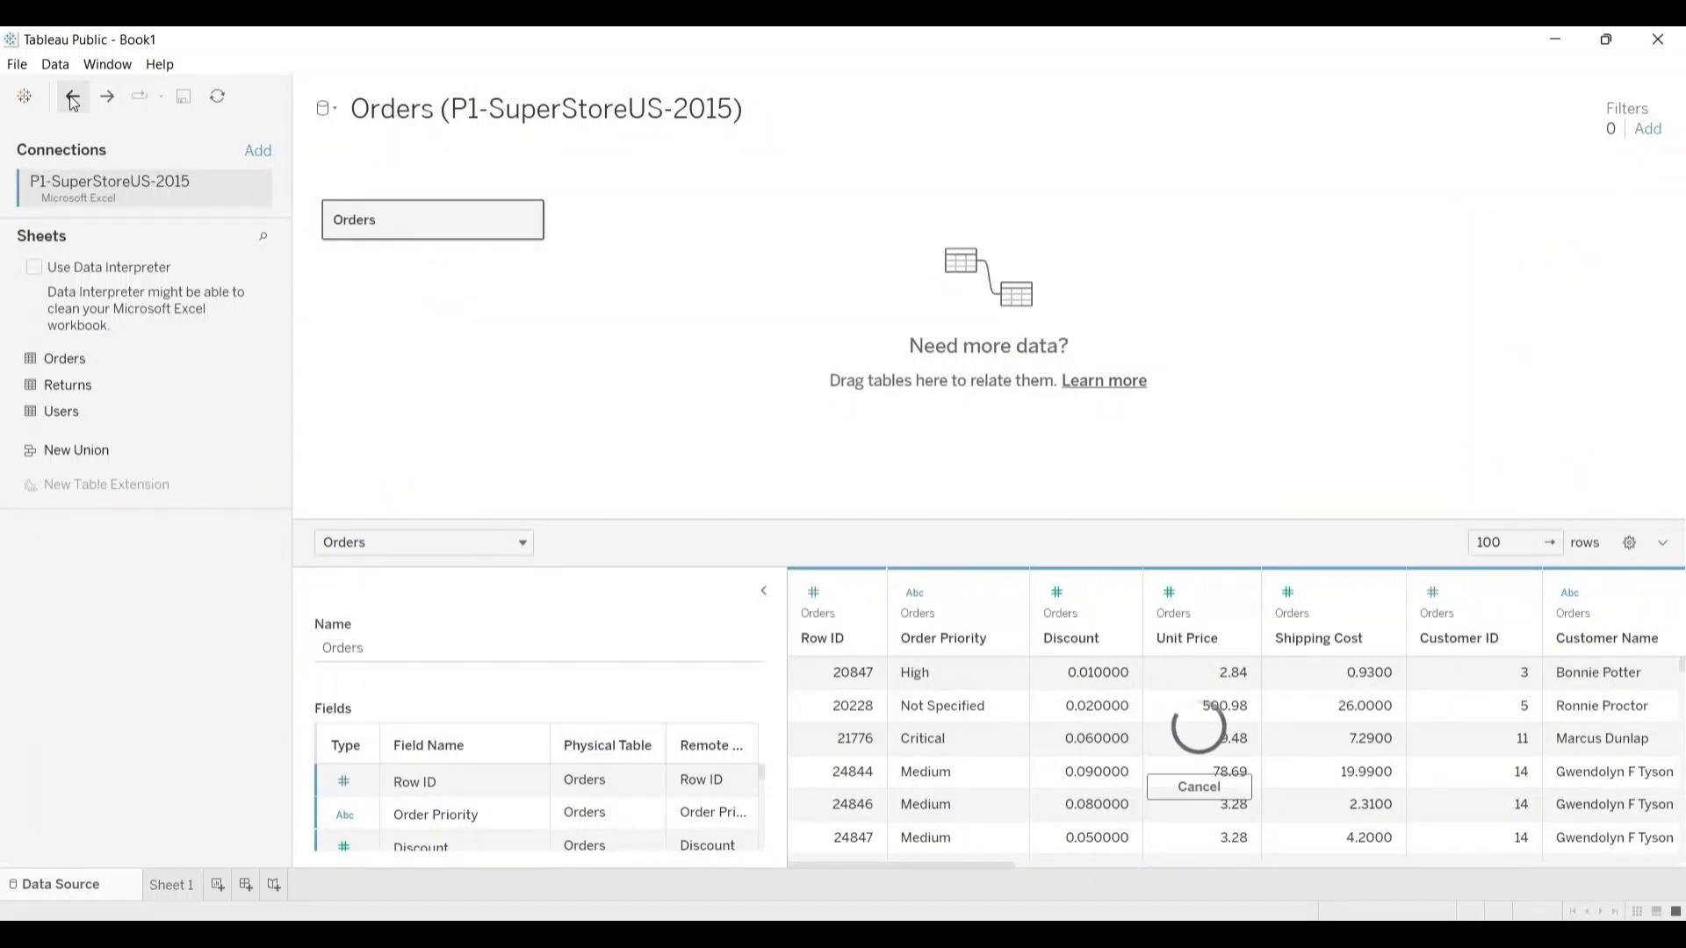
pyautogui.click(107, 96)
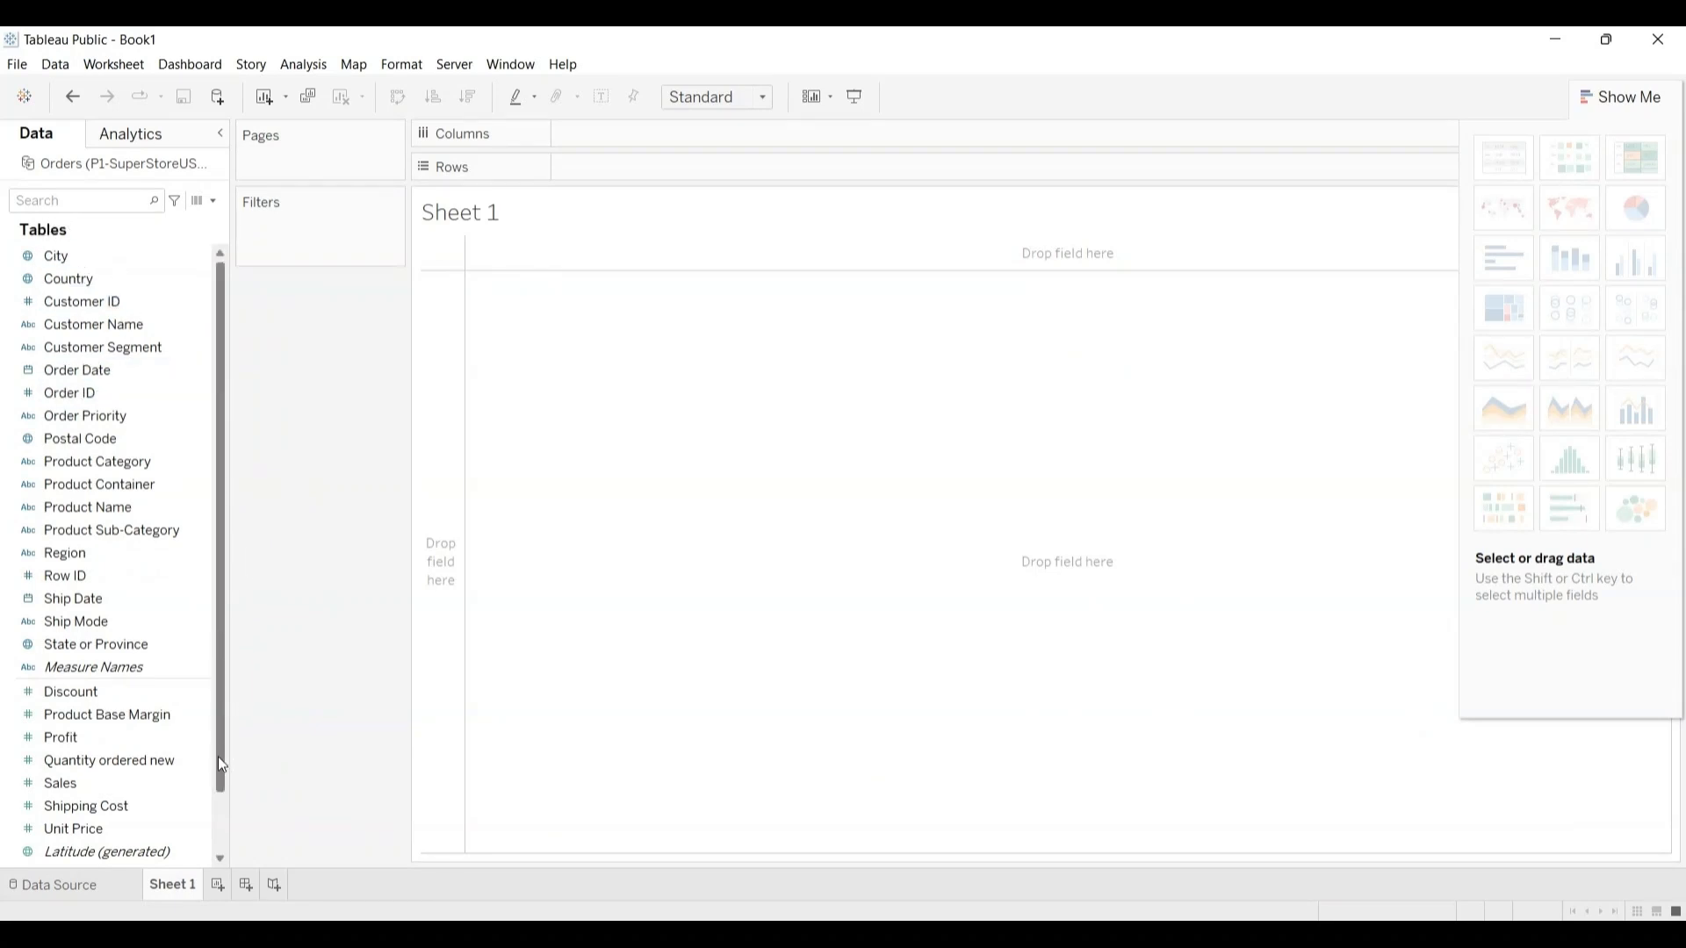
# Step: Look through the Orders field list down to Measure Values and back up to City
pyautogui.moveTo(217, 760); pyautogui.dragTo(219, 813)
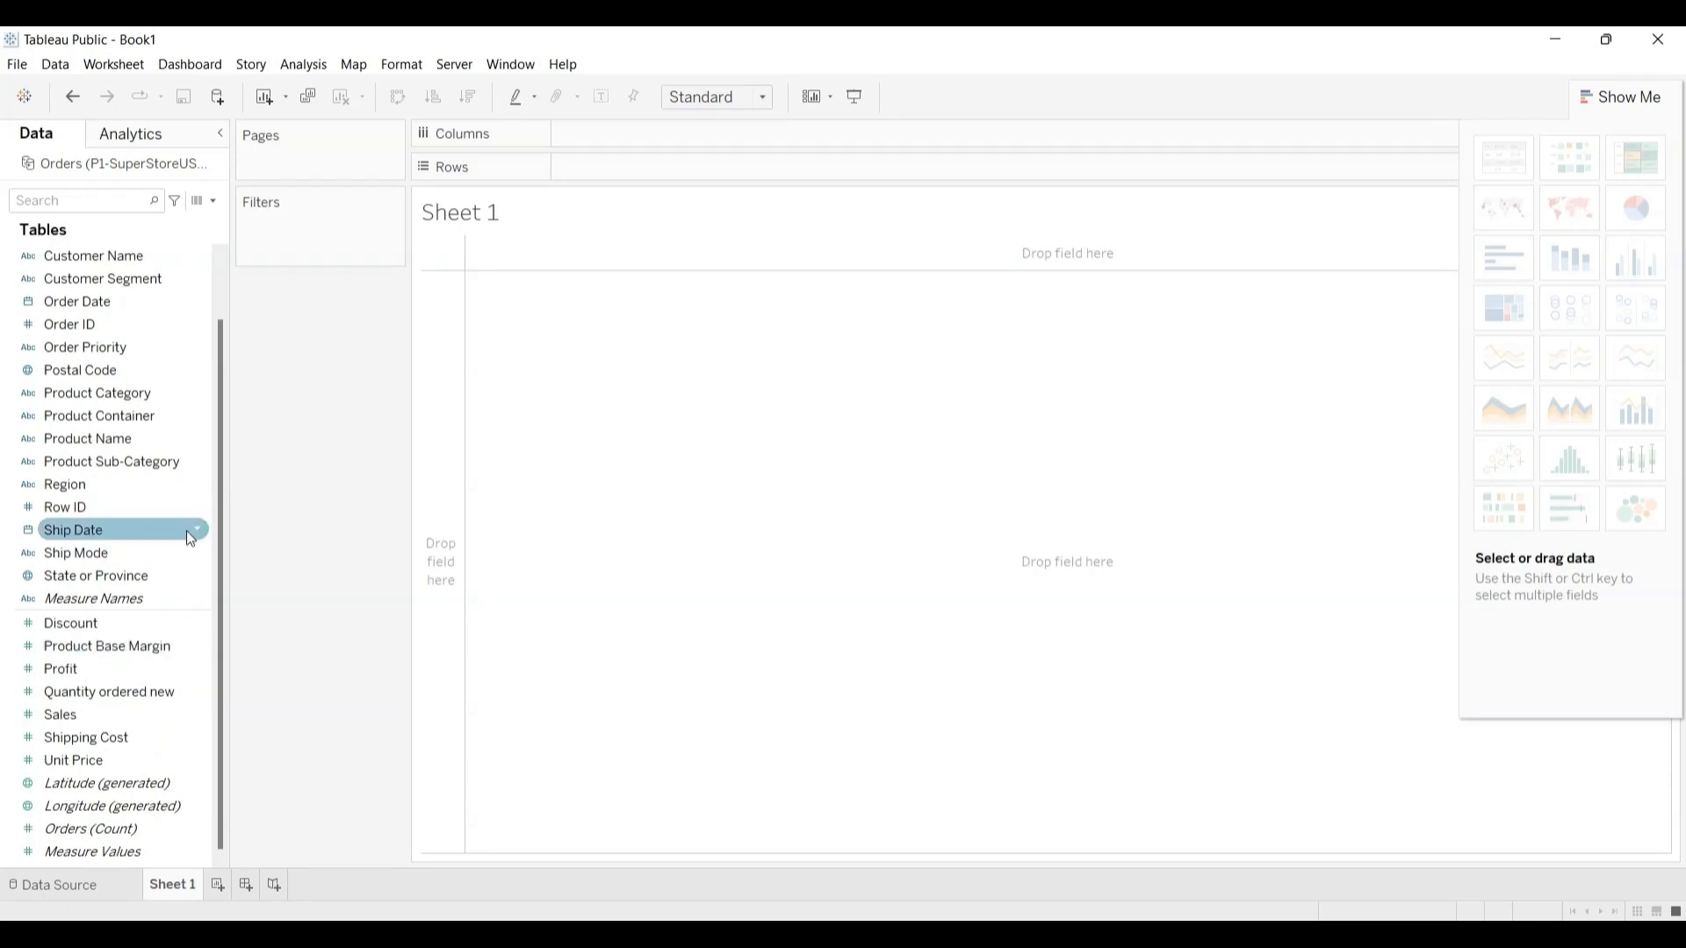
pyautogui.moveTo(222, 352); pyautogui.dragTo(217, 302)
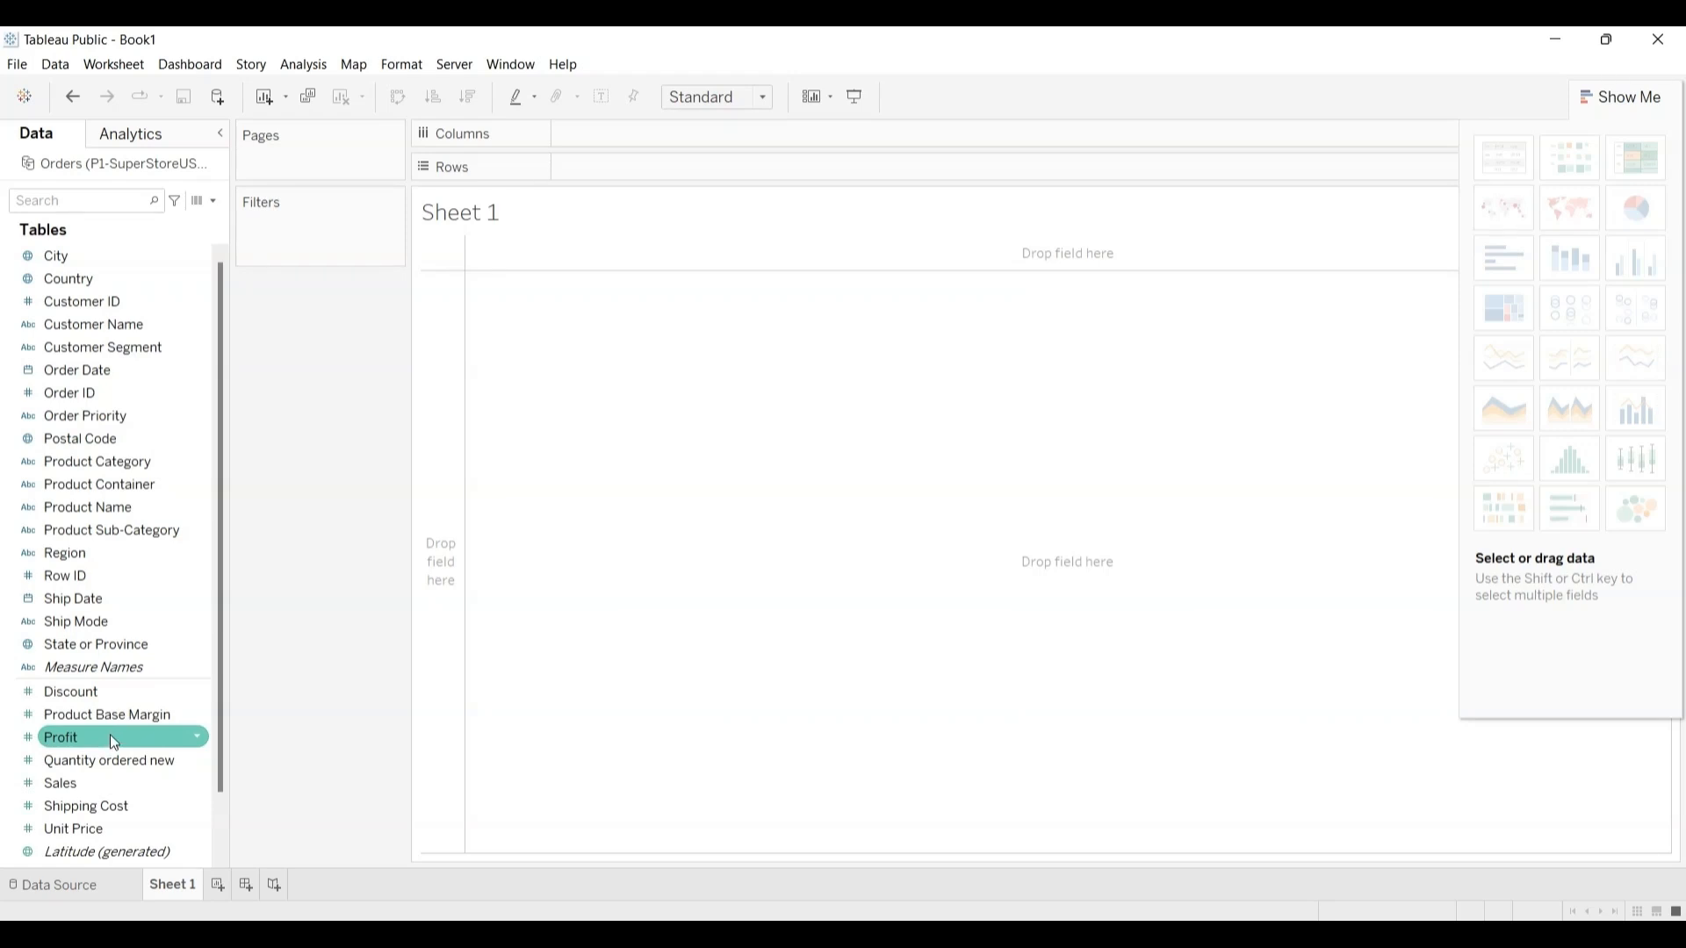
pyautogui.click(146, 604)
pyautogui.click(156, 583)
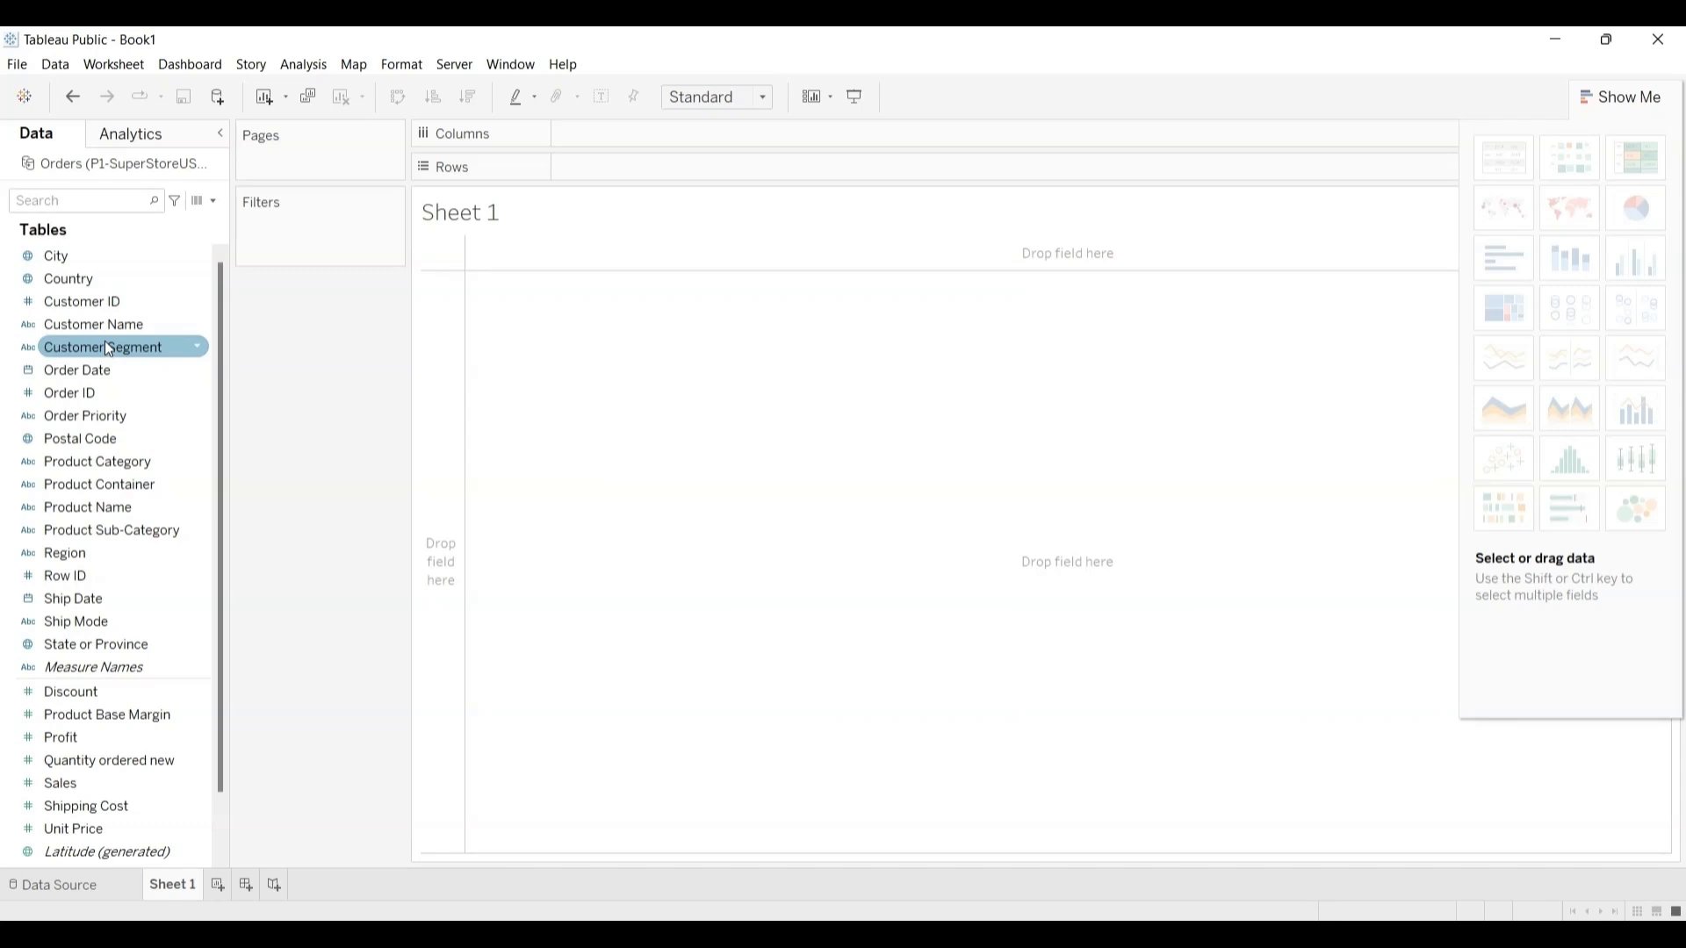
# Step: Try Customer Segment as the row field of Sheet 1, hide the screen-sharing bar, and remove the field from the rows
pyautogui.moveTo(103, 347)
pyautogui.mouseDown()
pyautogui.moveTo(427, 286)
pyautogui.moveTo(657, 168)
pyautogui.mouseUp()
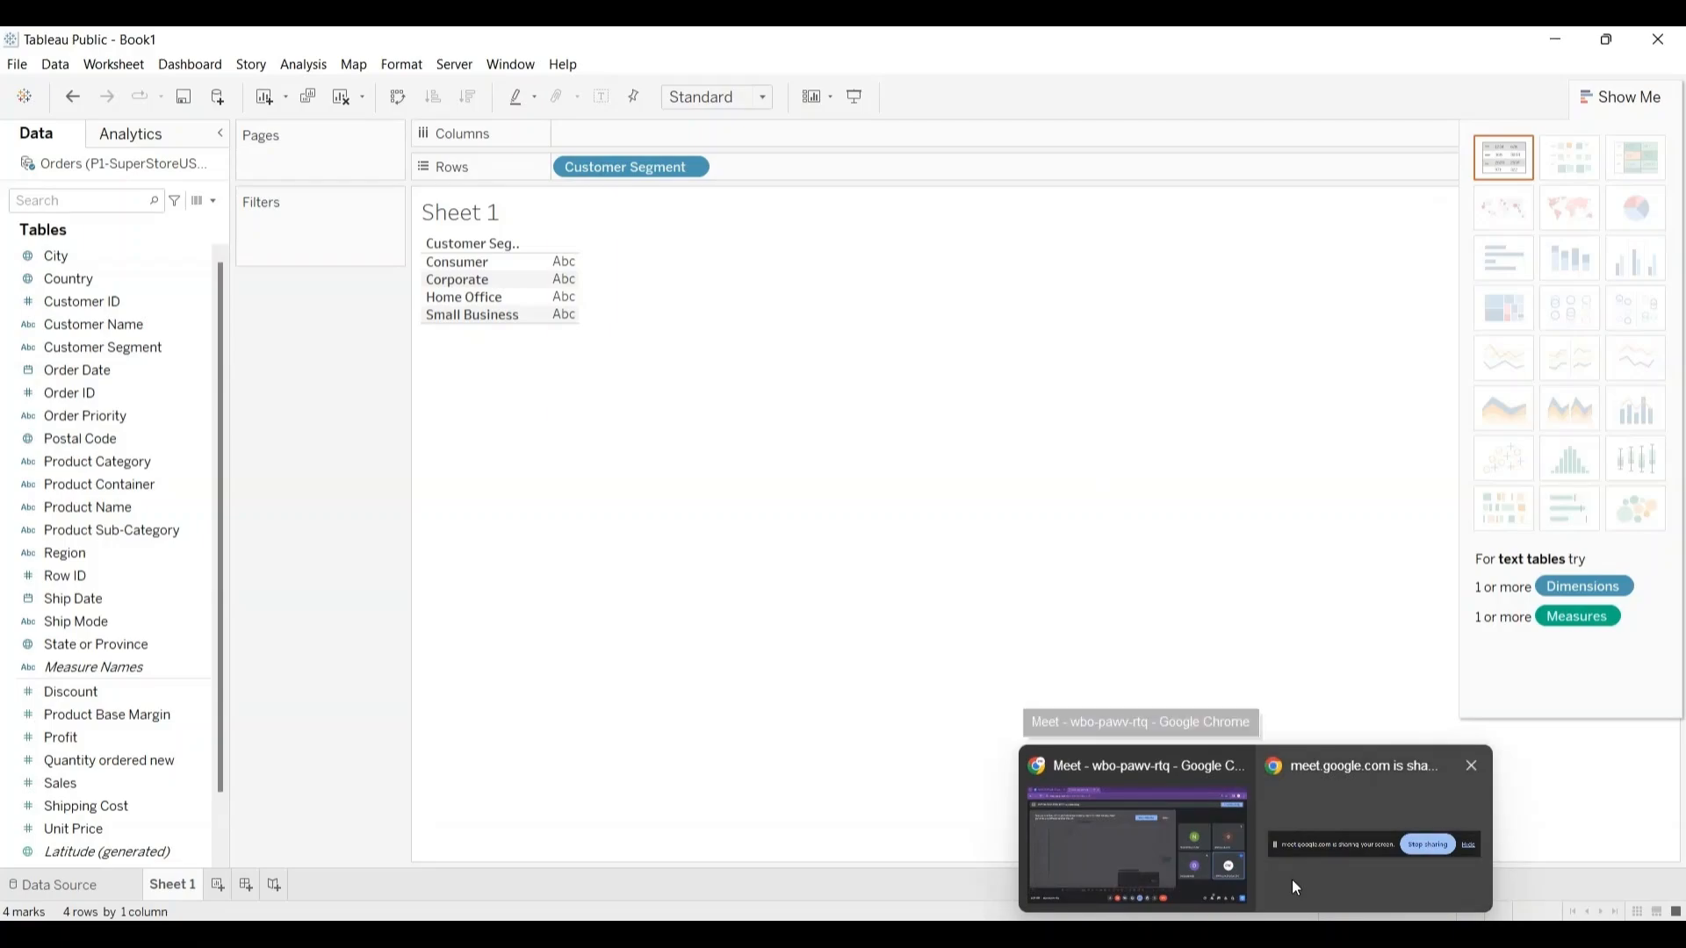
pyautogui.moveTo(1296, 861)
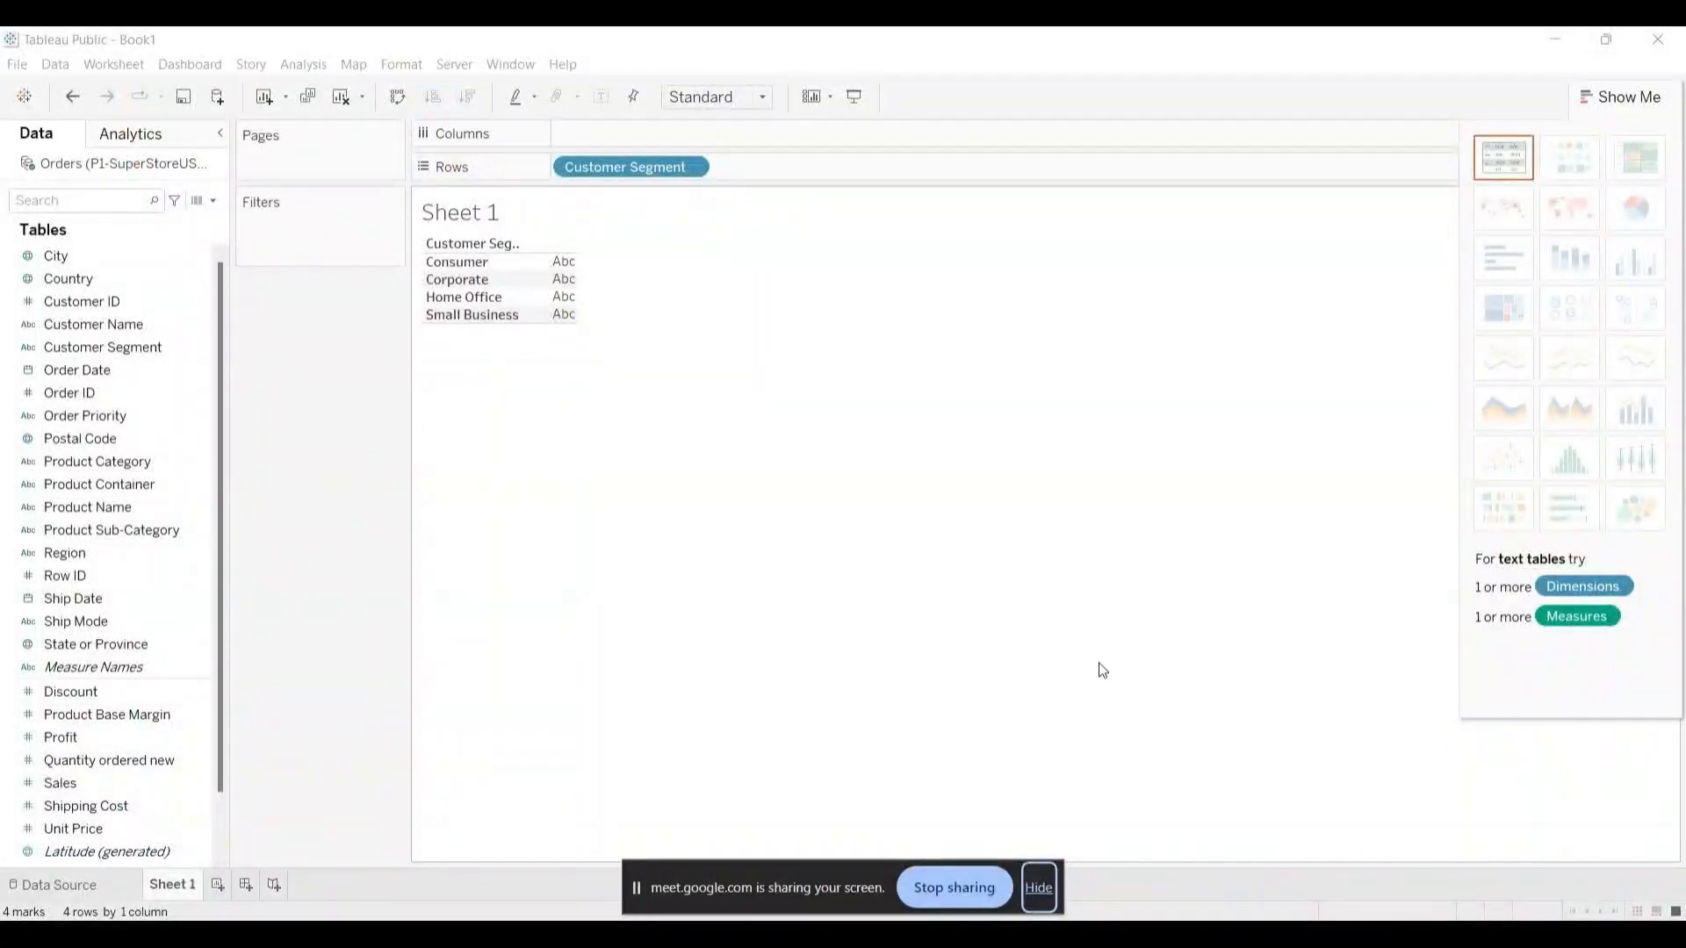
pyautogui.click(1039, 887)
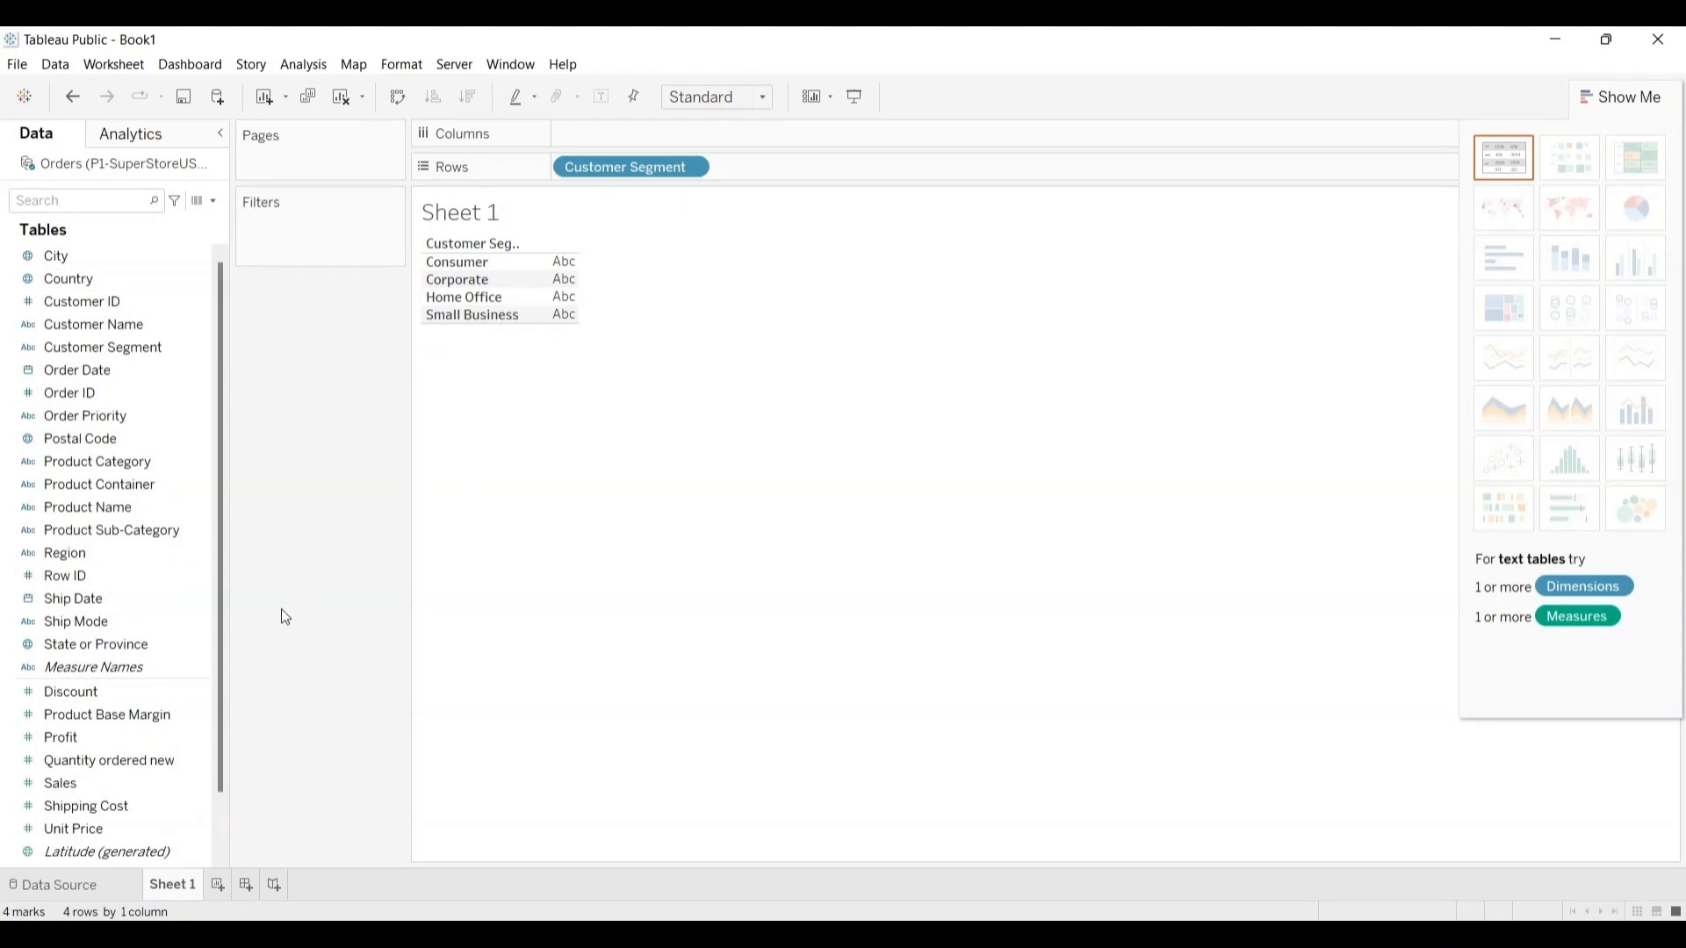
pyautogui.click(73, 735)
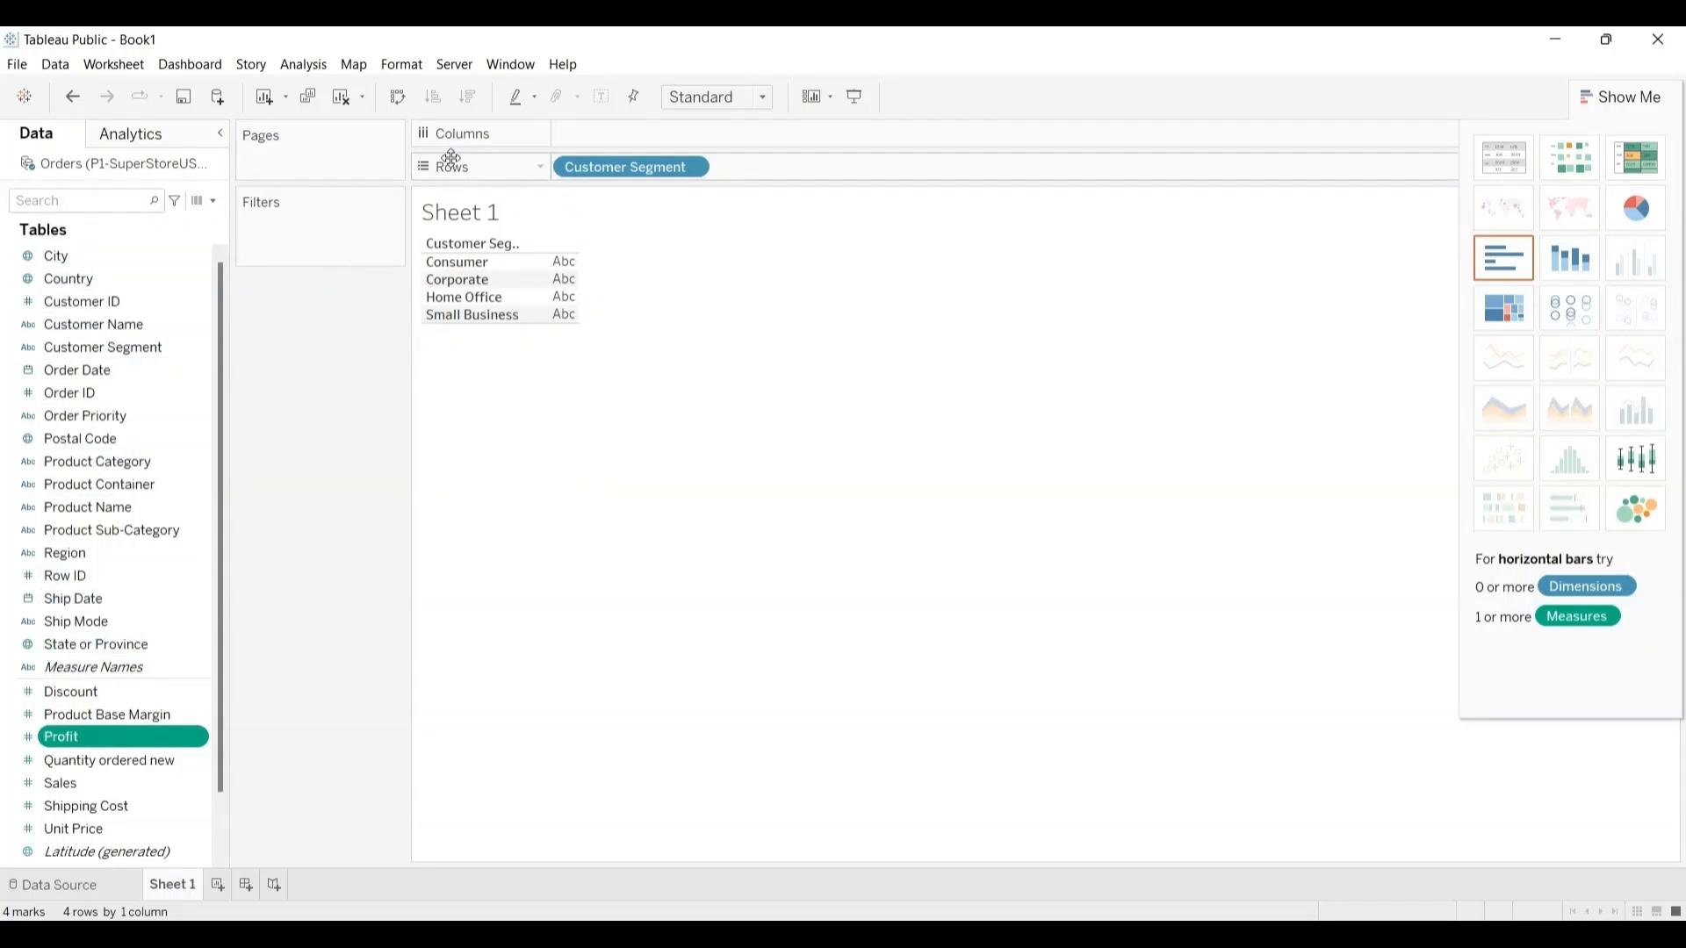
pyautogui.click(693, 168)
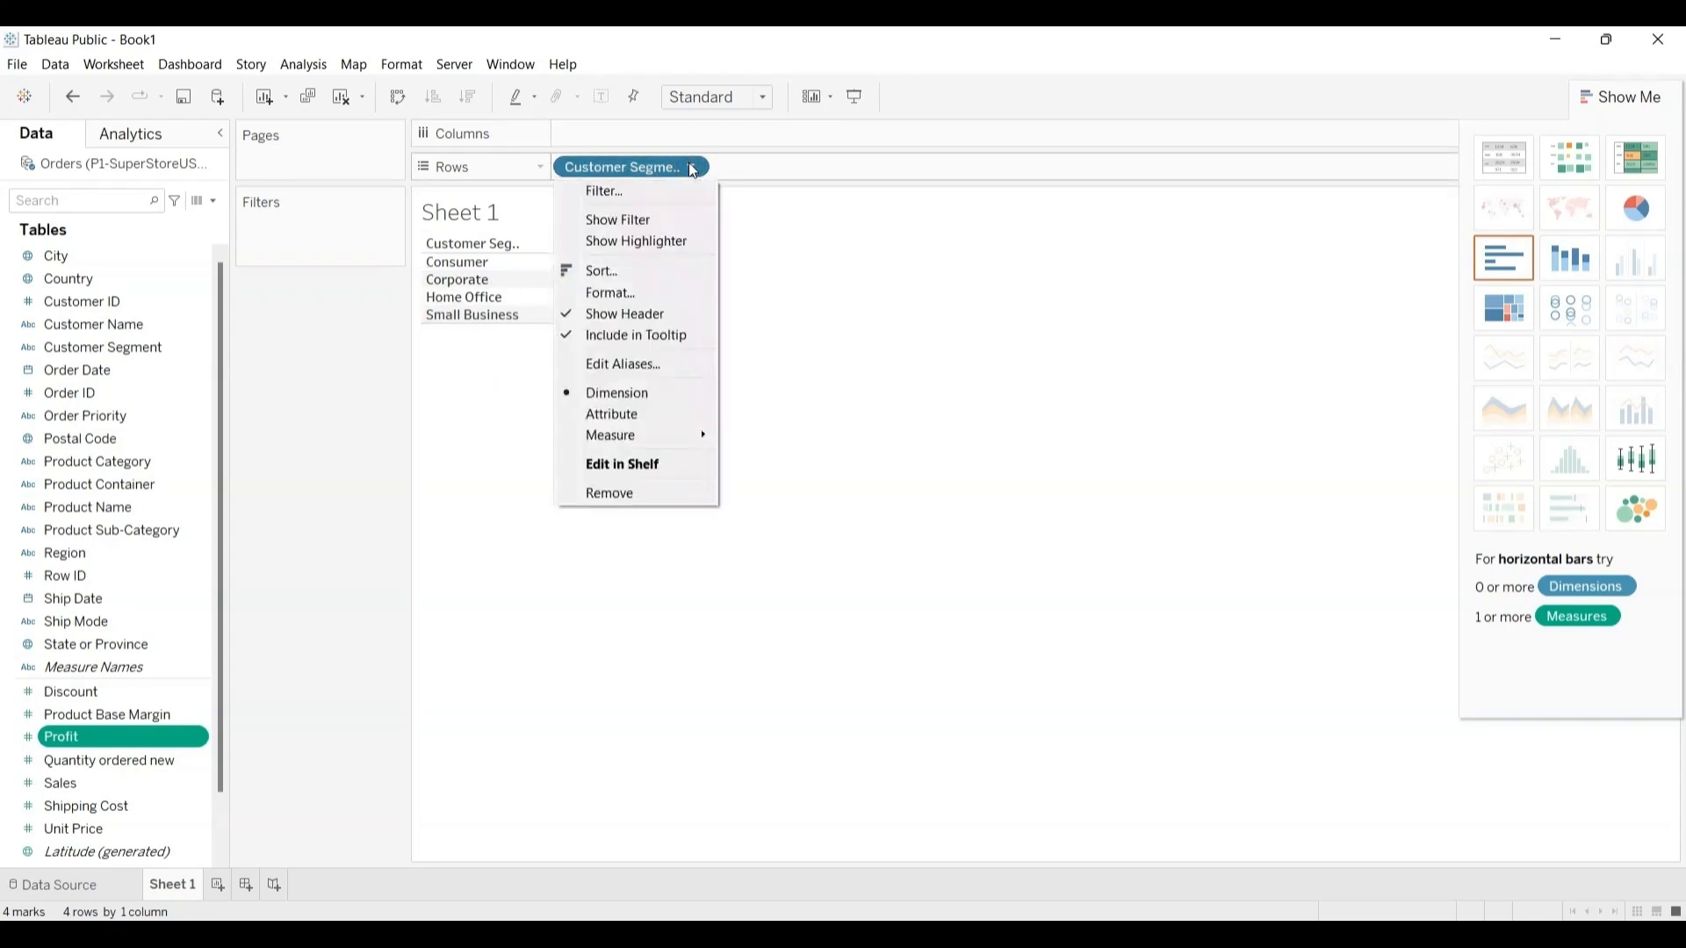
pyautogui.click(612, 492)
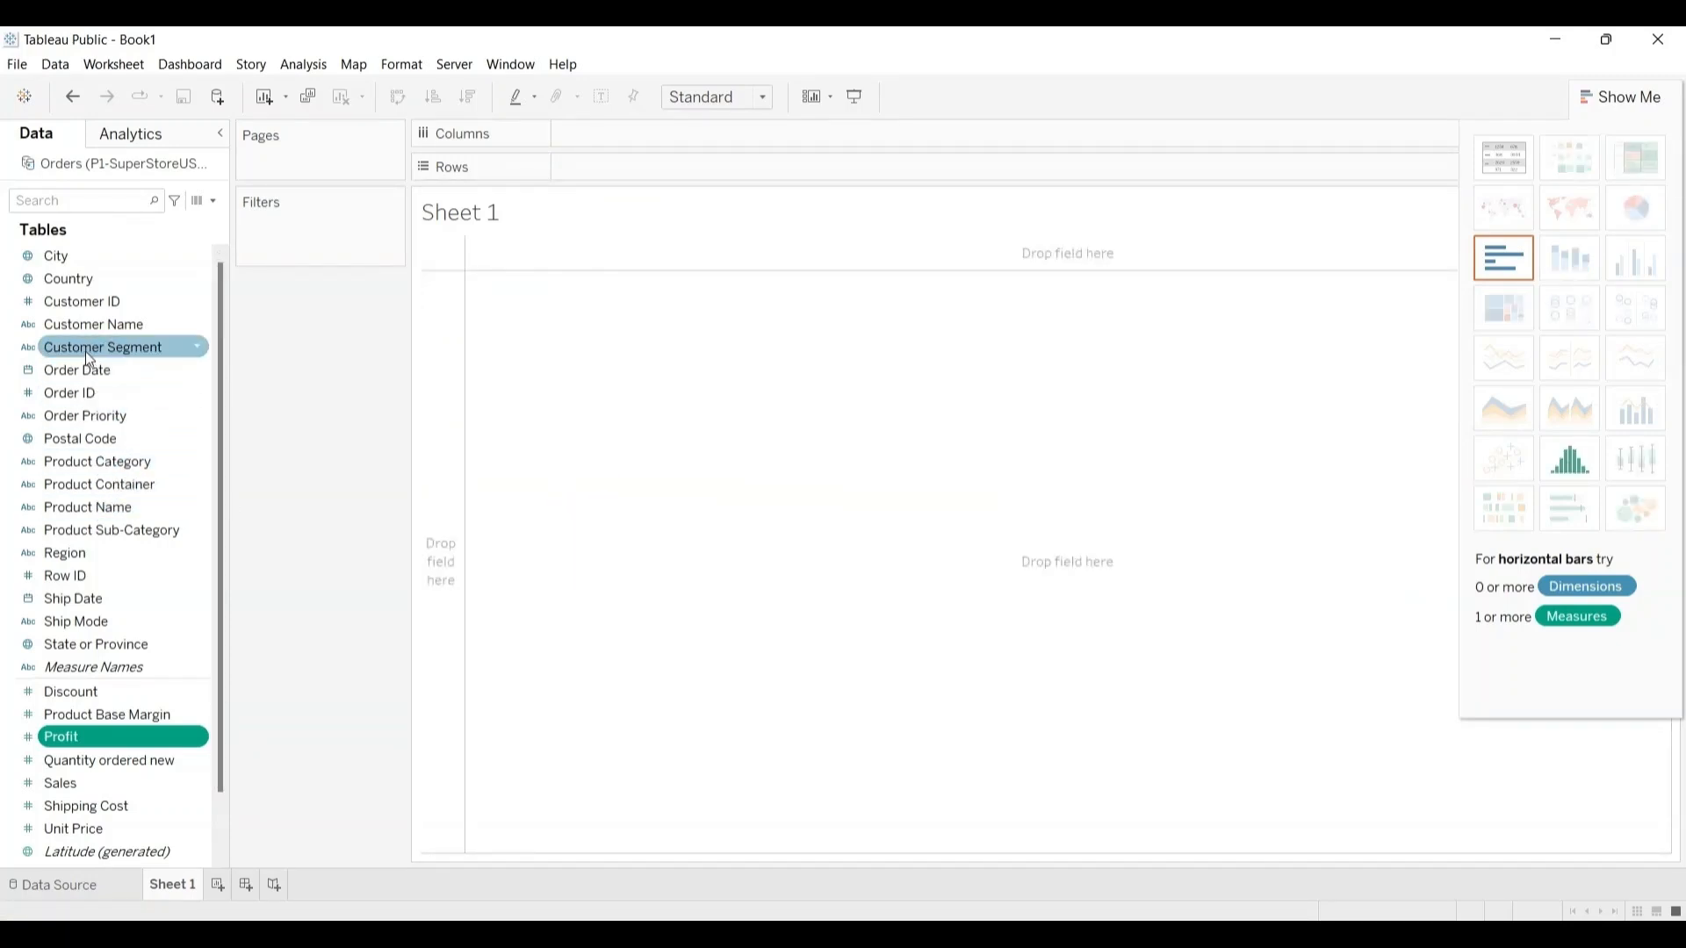
# Step: Add the Customer Segment field to the empty Sheet 1 view as its rows
pyautogui.moveTo(86, 349); pyautogui.dragTo(809, 471)
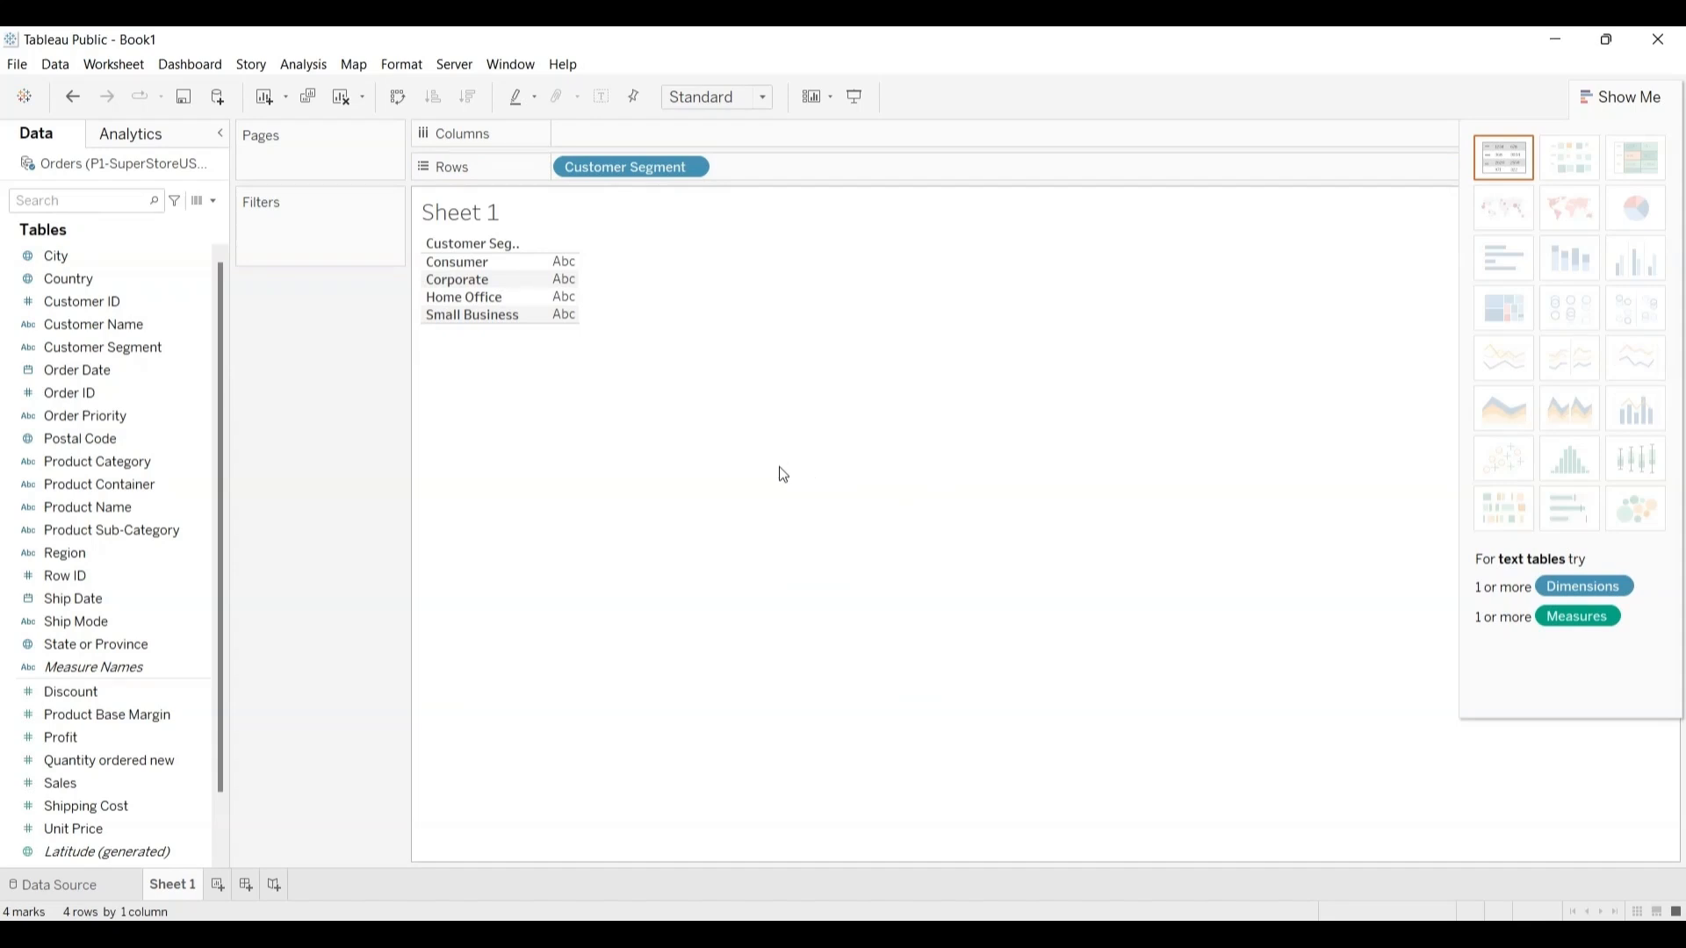
pyautogui.click(124, 605)
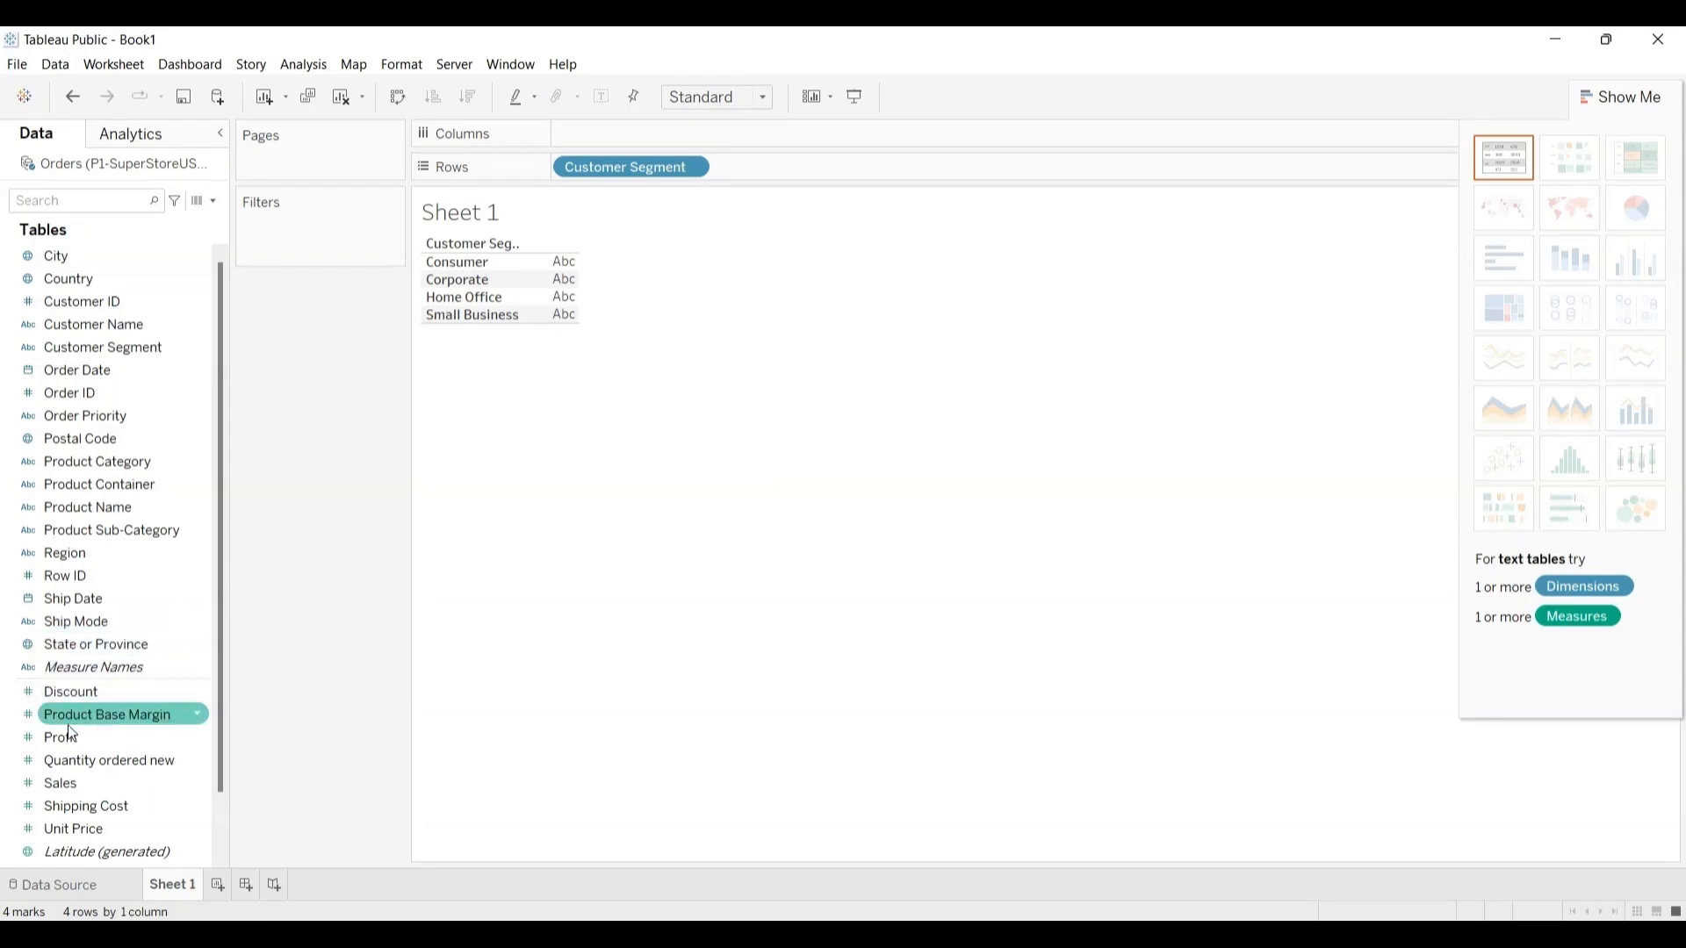
# Step: Try Profit as the values beside the Customer Segment rows of the text table and undo it
pyautogui.moveTo(69, 740)
pyautogui.mouseDown()
pyautogui.moveTo(130, 673)
pyautogui.moveTo(498, 441)
pyautogui.moveTo(564, 317)
pyautogui.moveTo(561, 283)
pyautogui.moveTo(628, 267)
pyautogui.moveTo(625, 135)
pyautogui.moveTo(630, 196)
pyautogui.moveTo(565, 290)
pyautogui.moveTo(659, 193)
pyautogui.moveTo(606, 180)
pyautogui.moveTo(567, 292)
pyautogui.mouseUp()
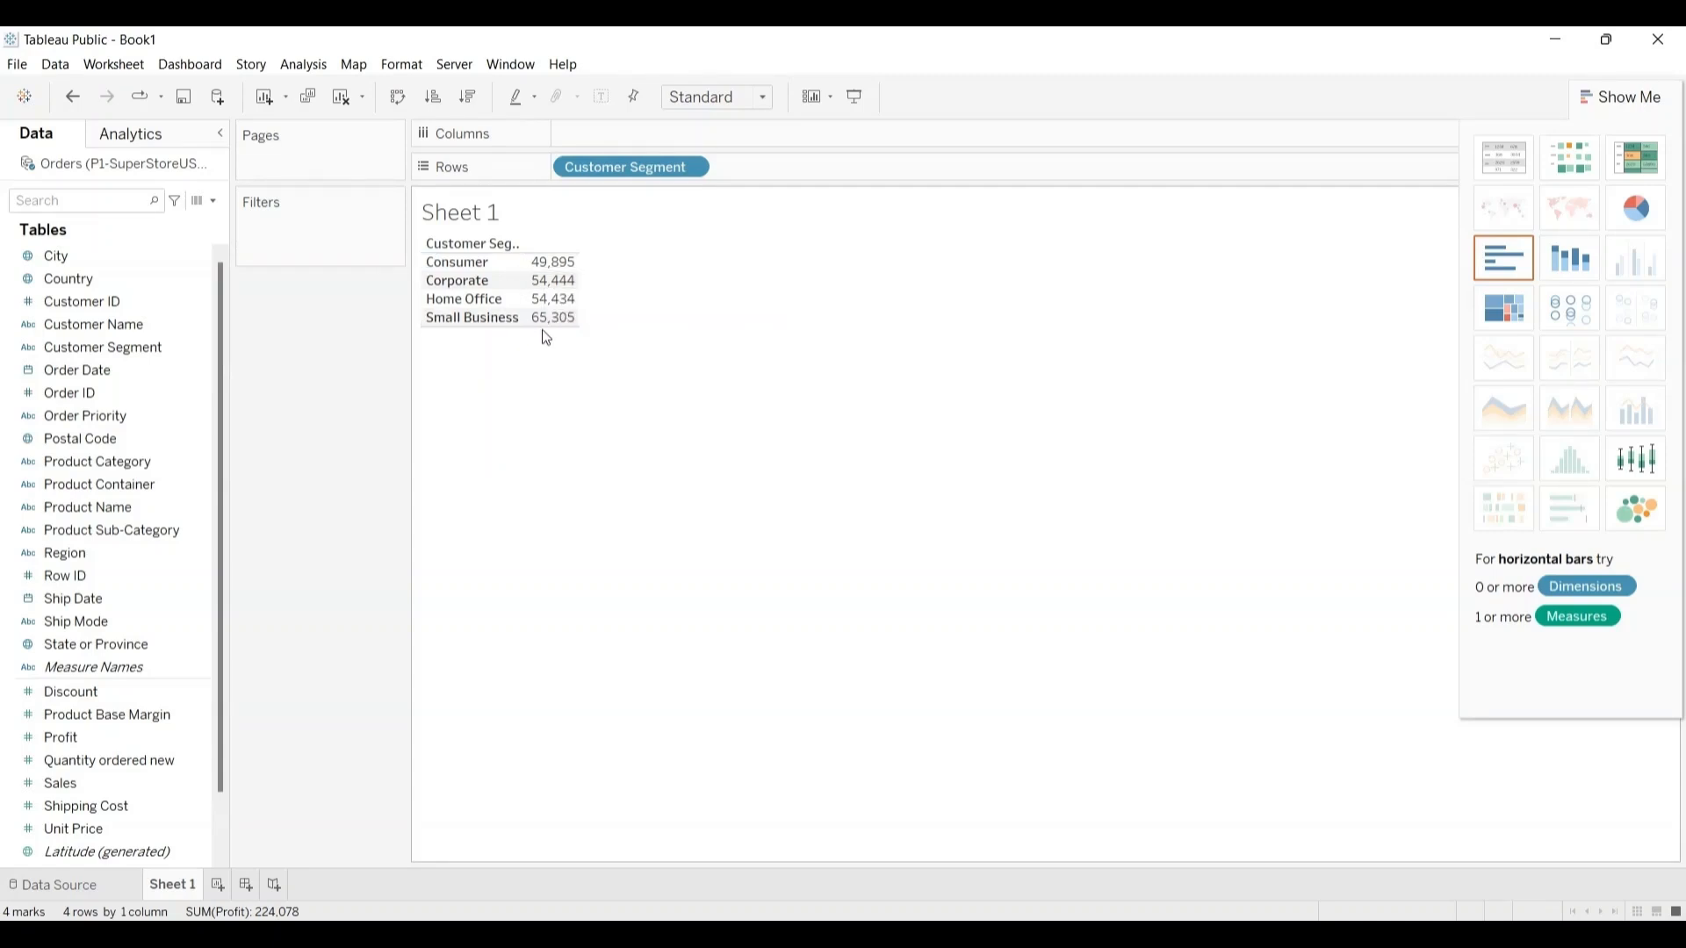
pyautogui.moveTo(549, 330)
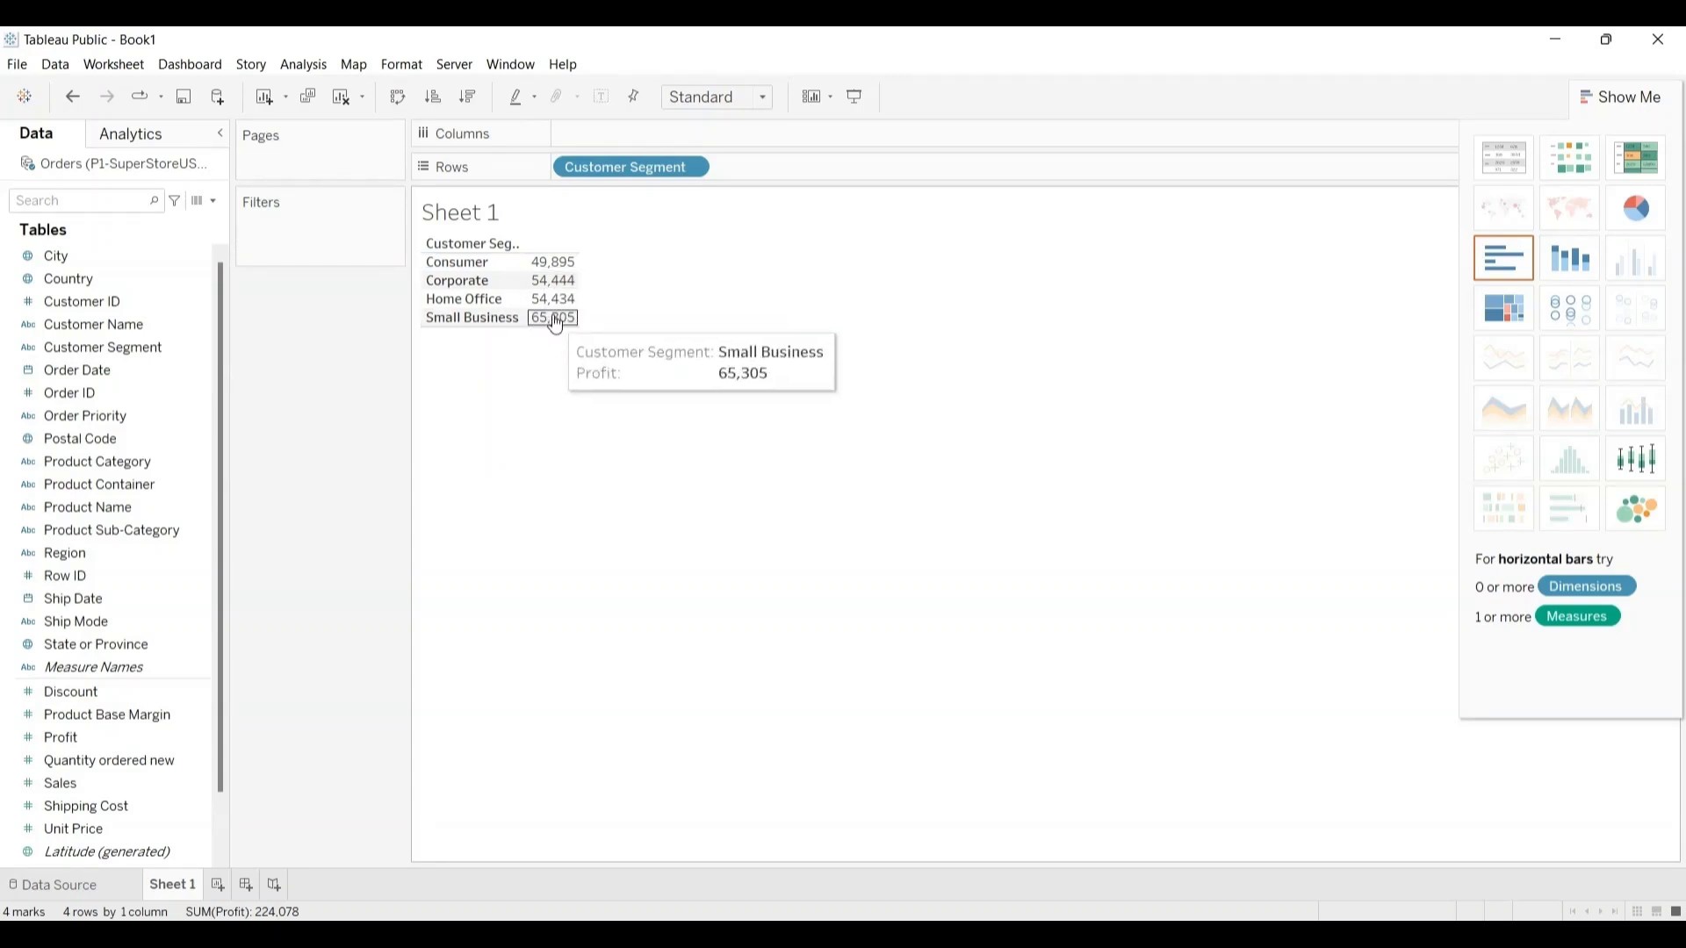
pyautogui.moveTo(550, 283)
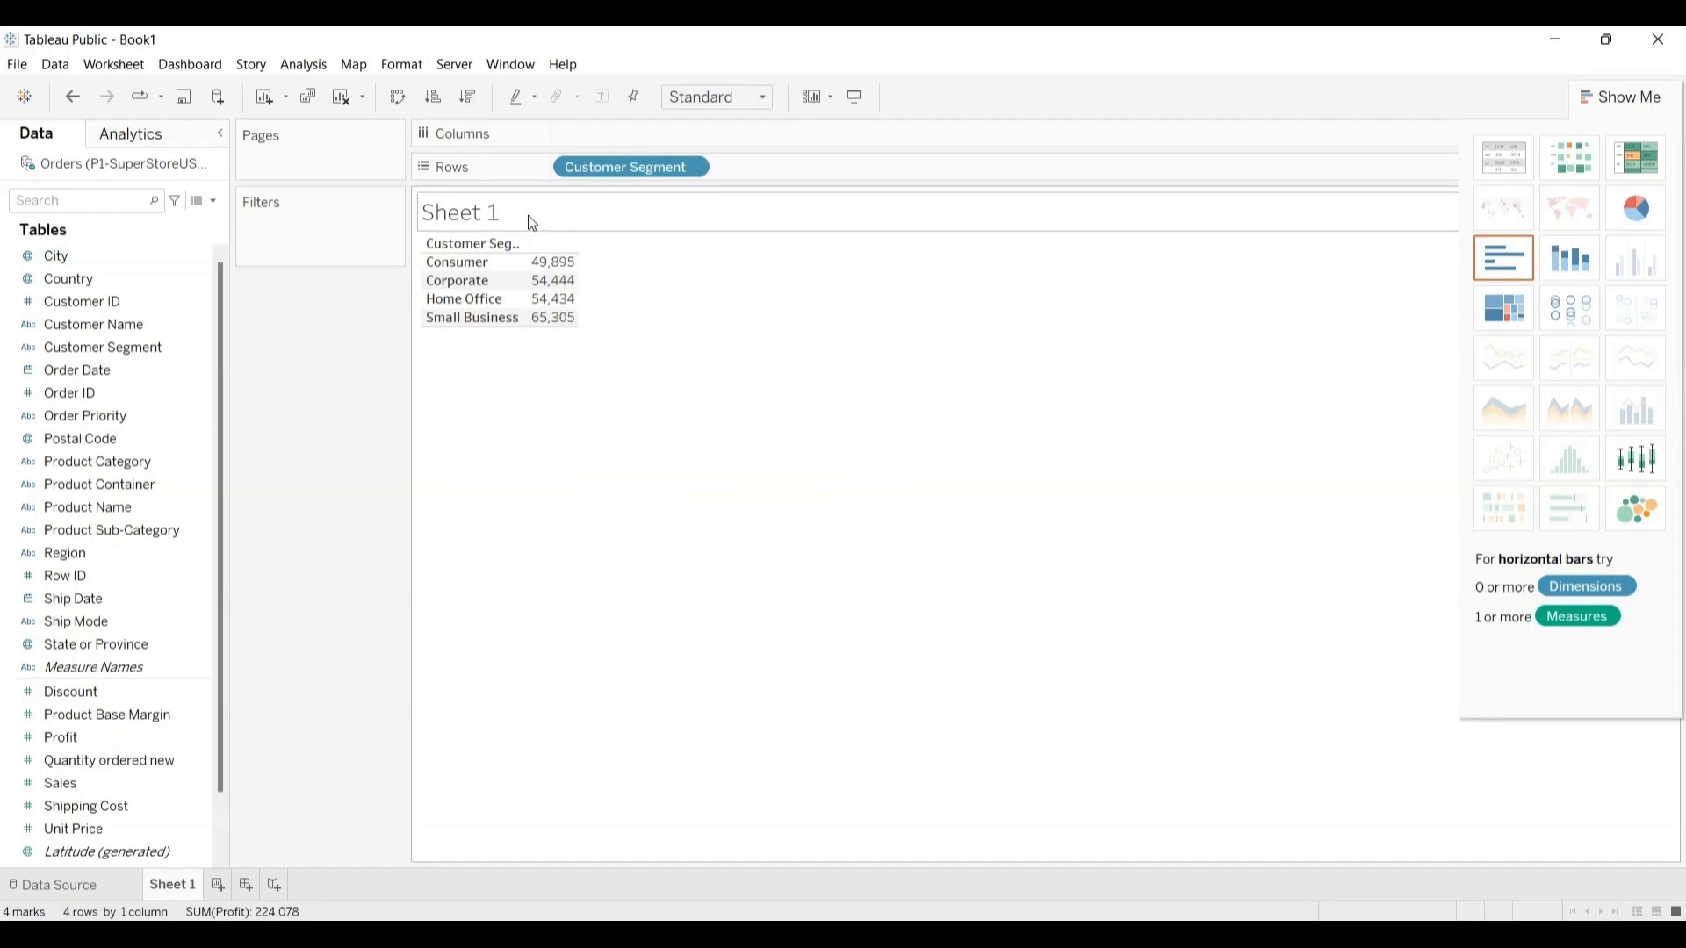
pyautogui.click(74, 97)
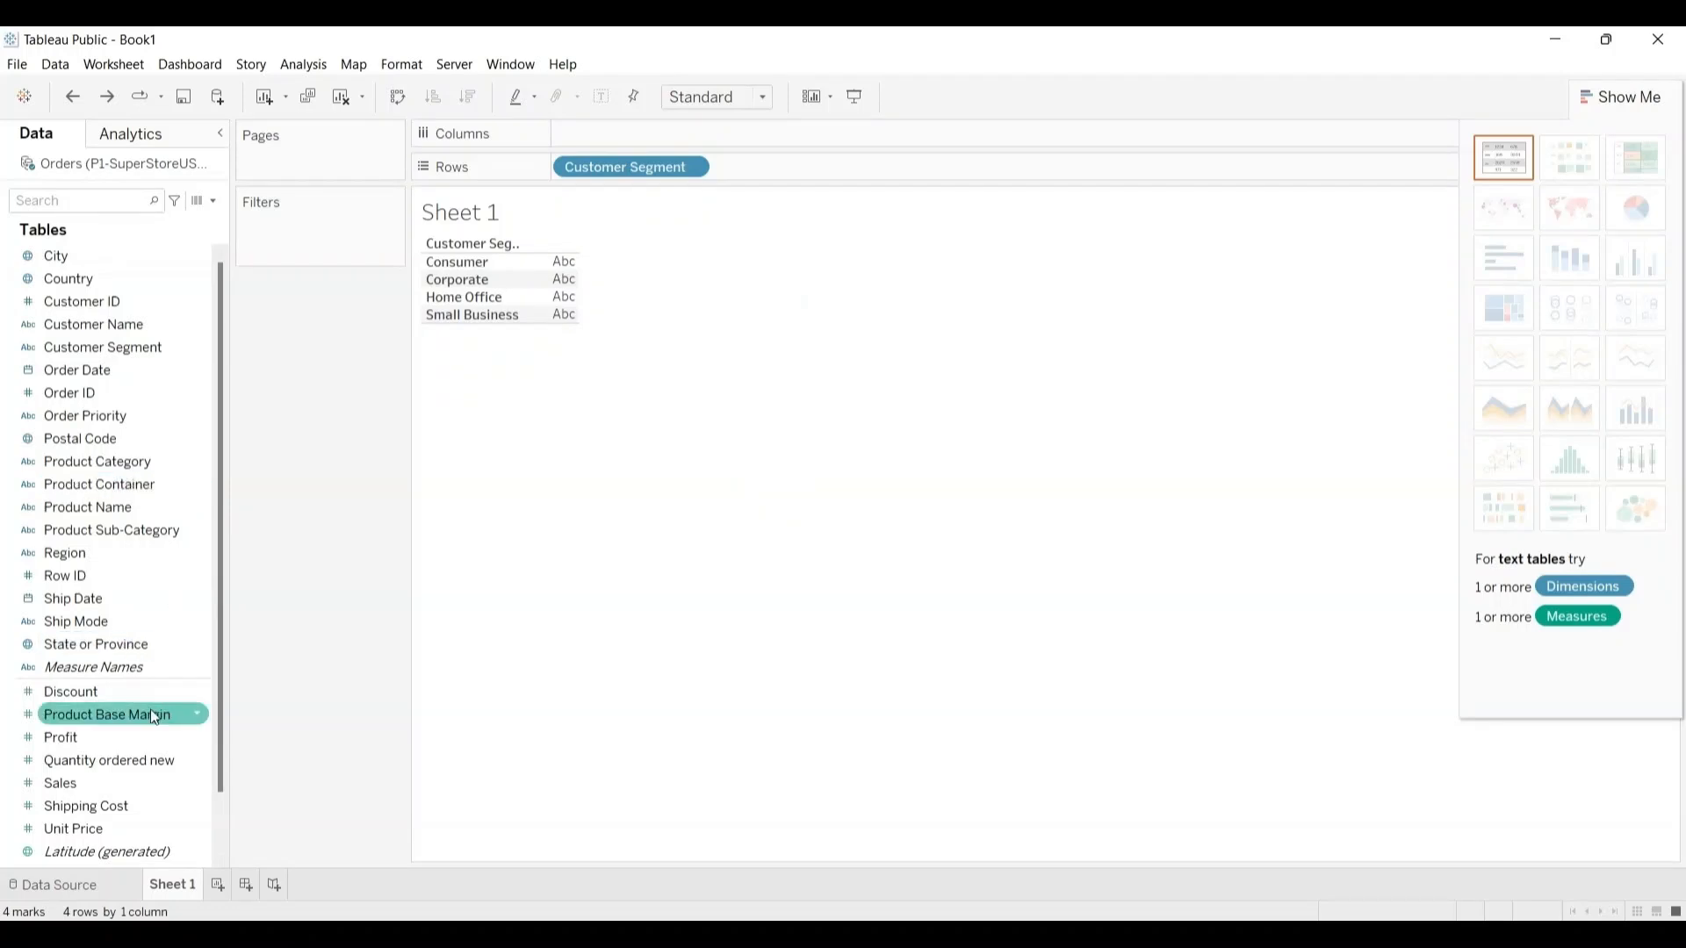
# Step: Add the Profit measure to the columns of Sheet 1 and swap the rows and columns
pyautogui.click(102, 736)
pyautogui.moveTo(93, 738); pyautogui.dragTo(620, 130)
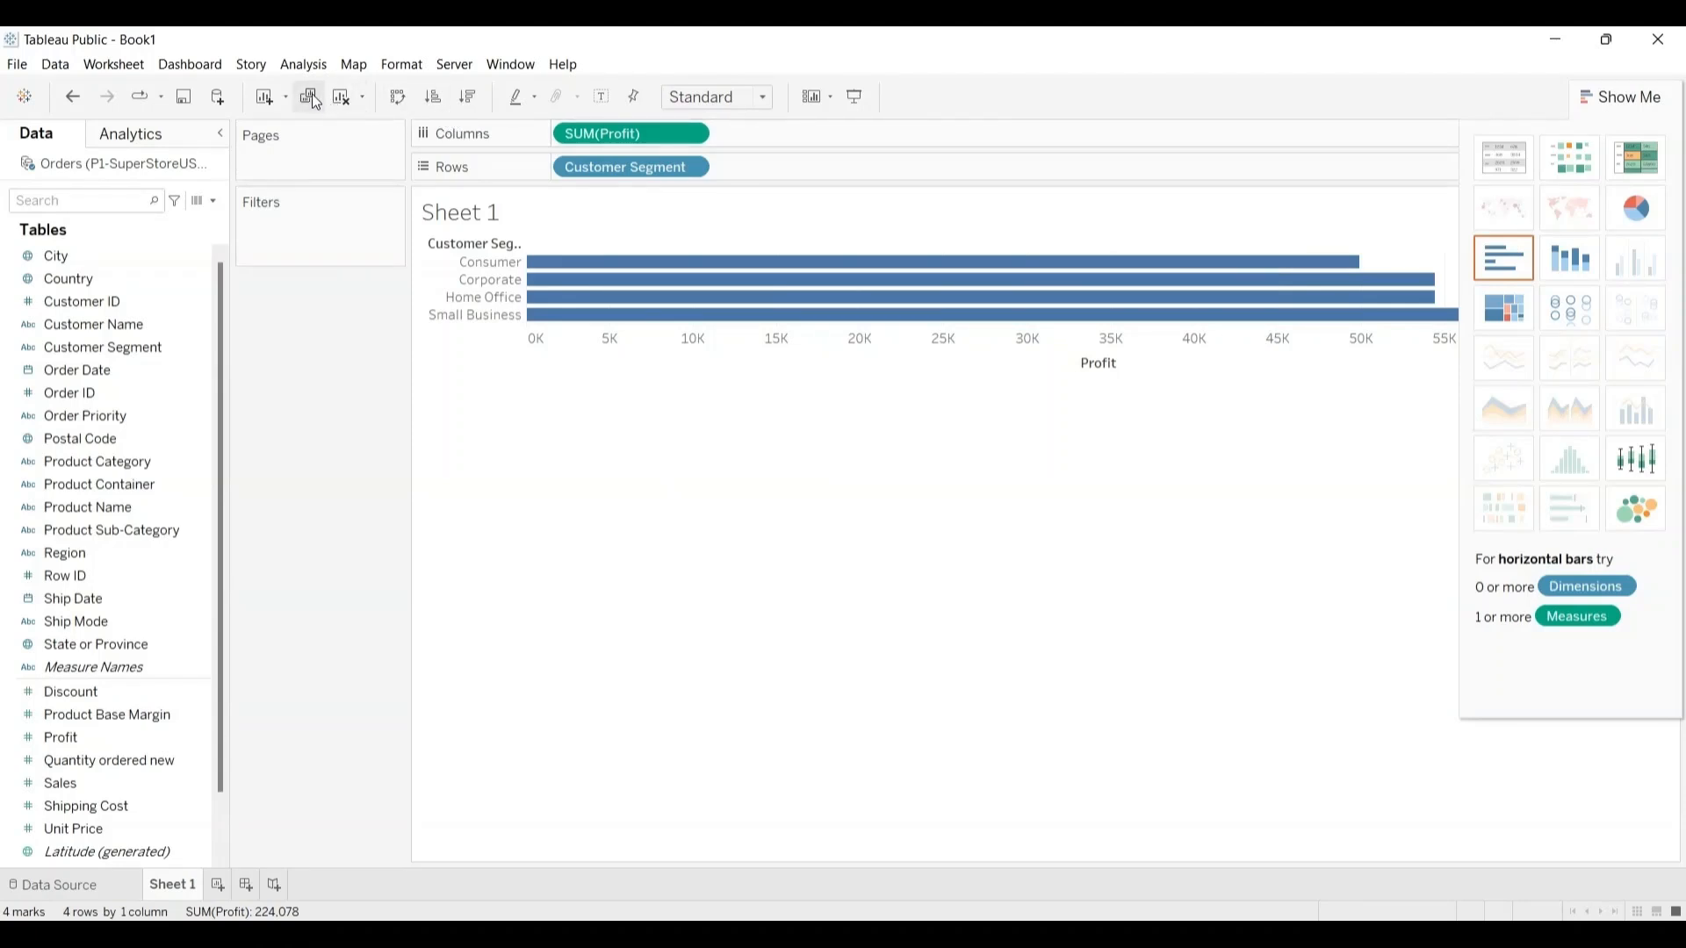
pyautogui.click(396, 96)
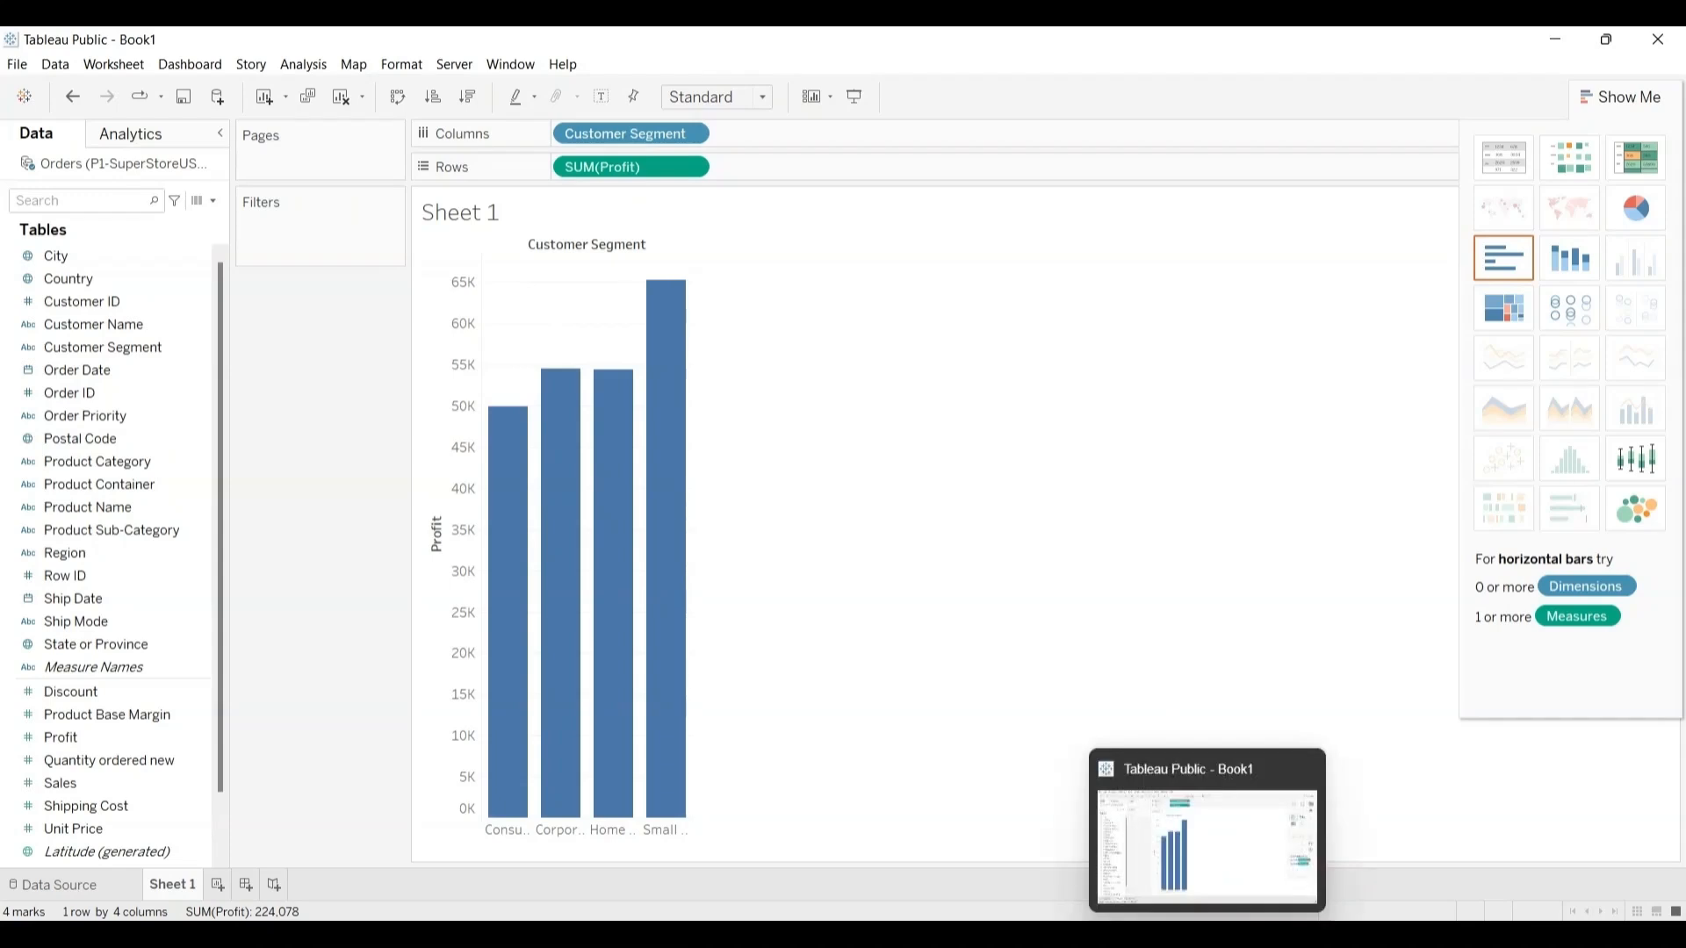
# Step: Check the Google Meet call's connection and return to the Tableau Public workbook
pyautogui.moveTo(1255, 934)
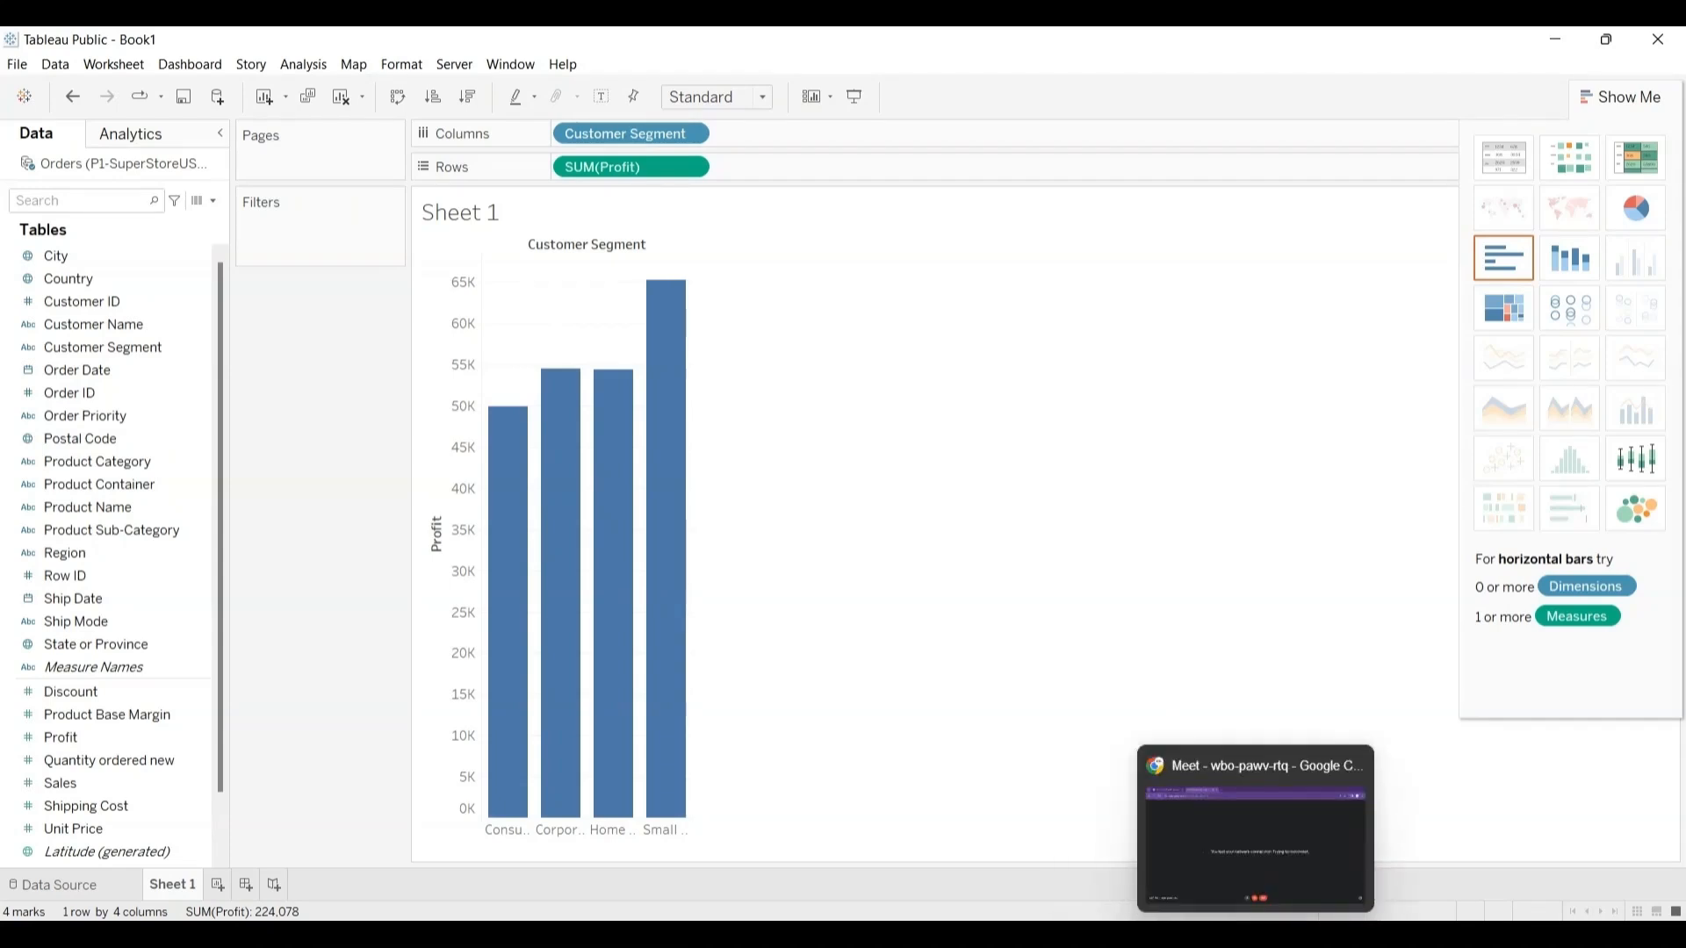
pyautogui.click(1238, 883)
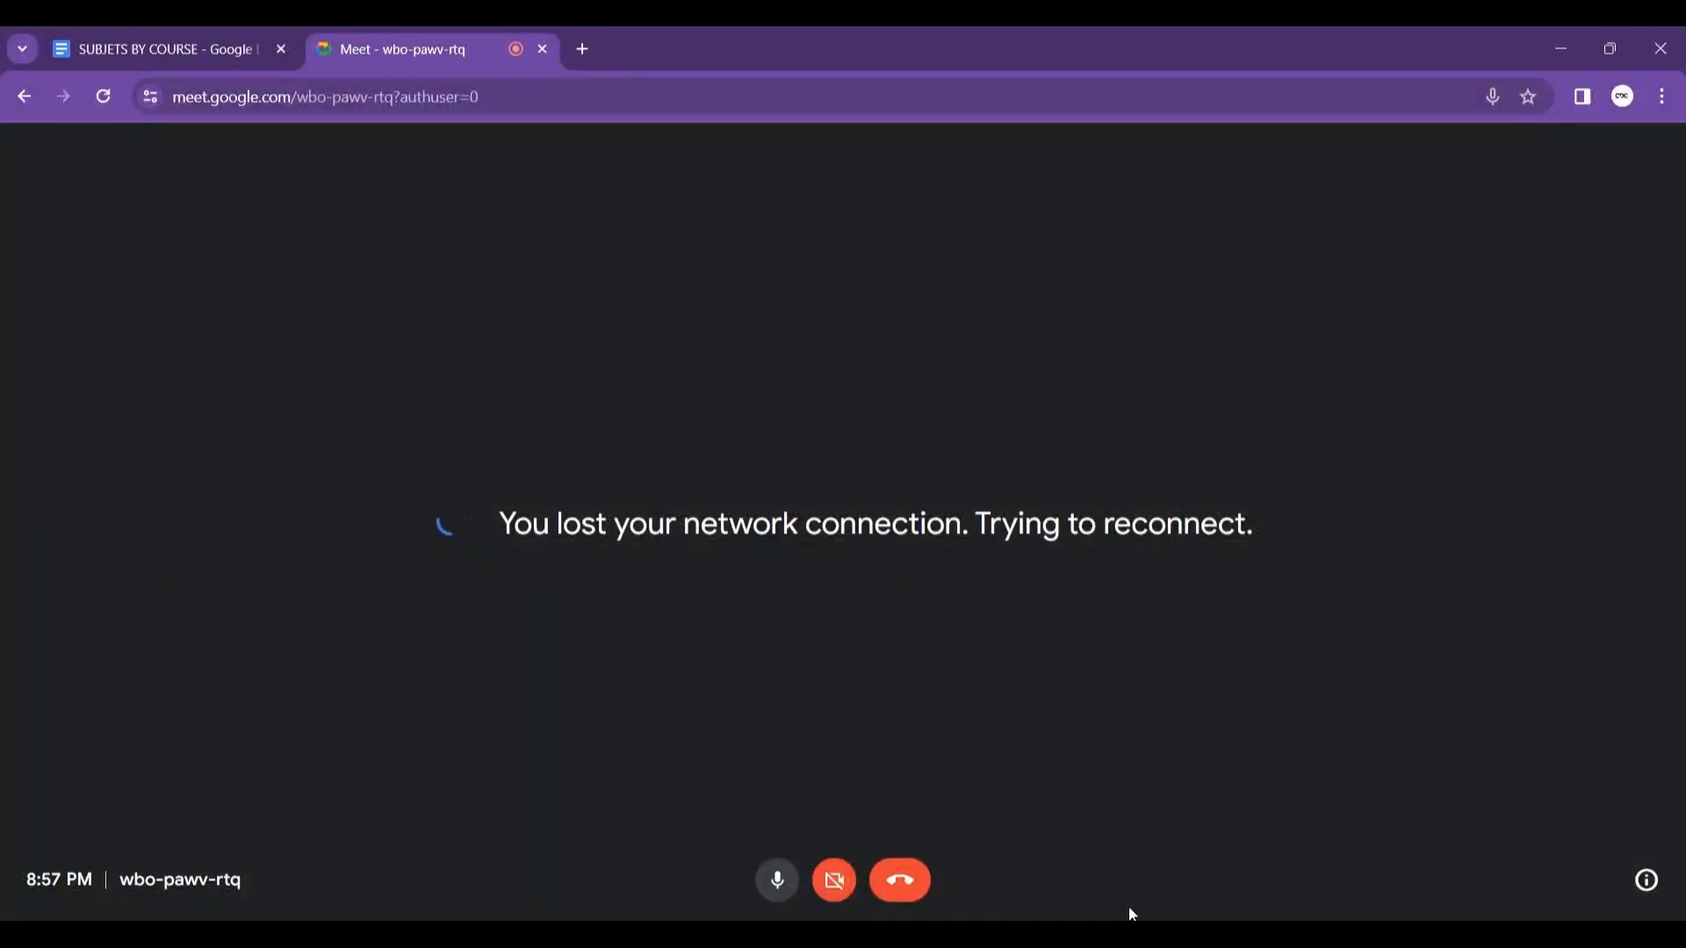
pyautogui.moveTo(1208, 934)
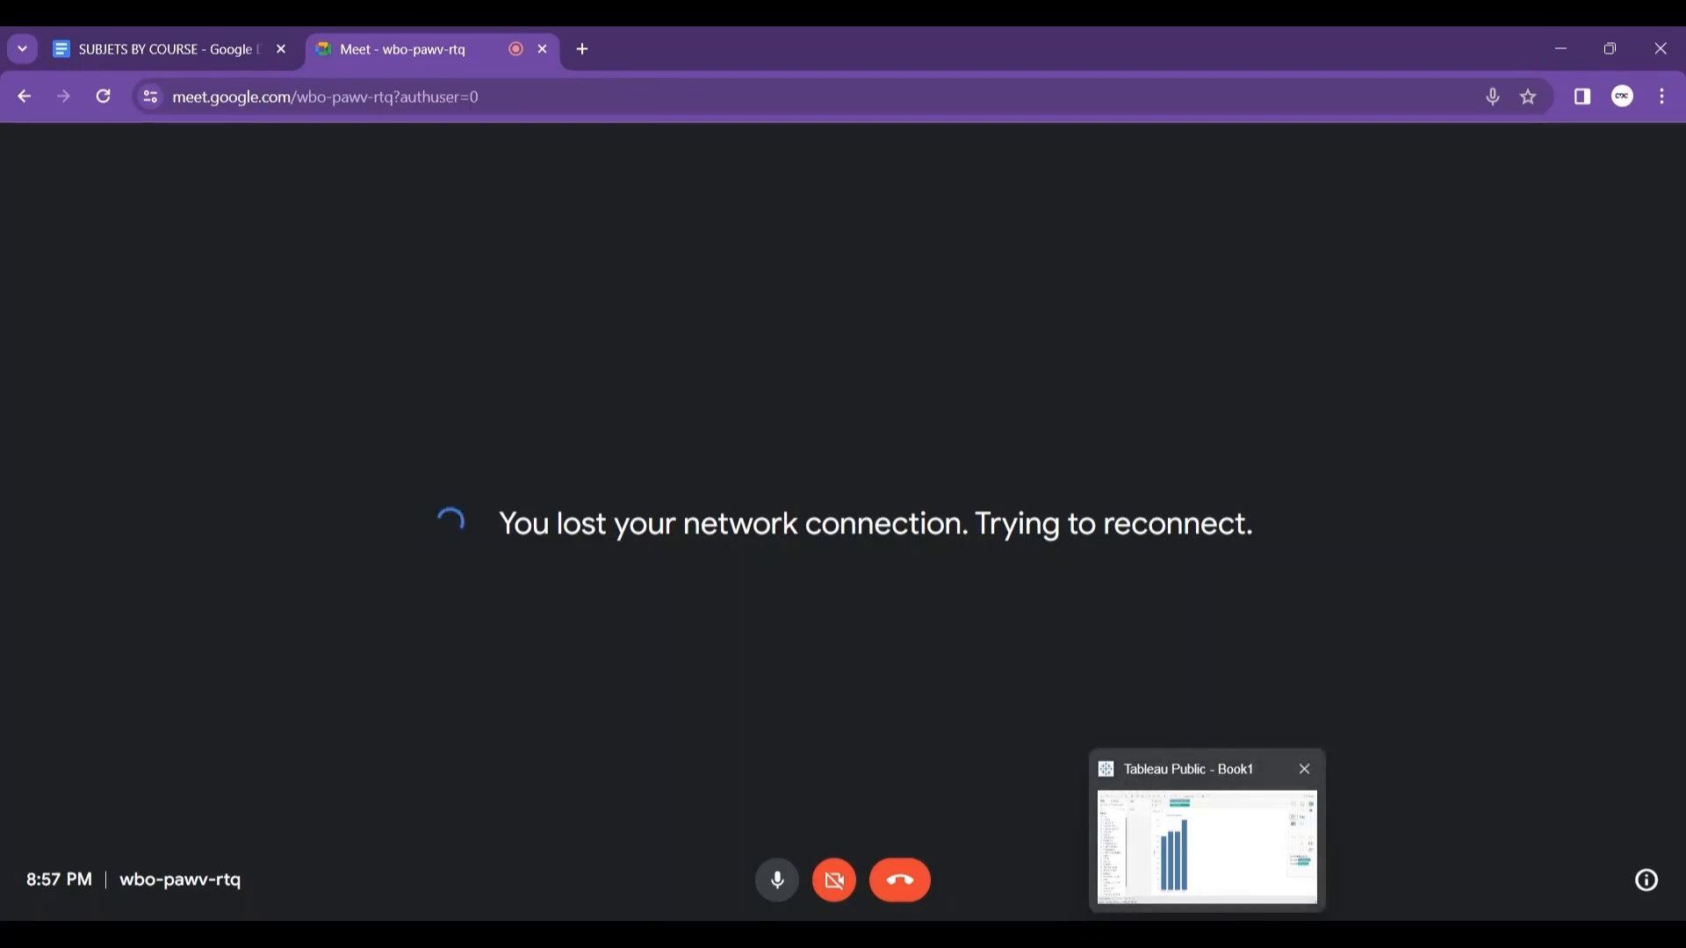
pyautogui.click(1217, 832)
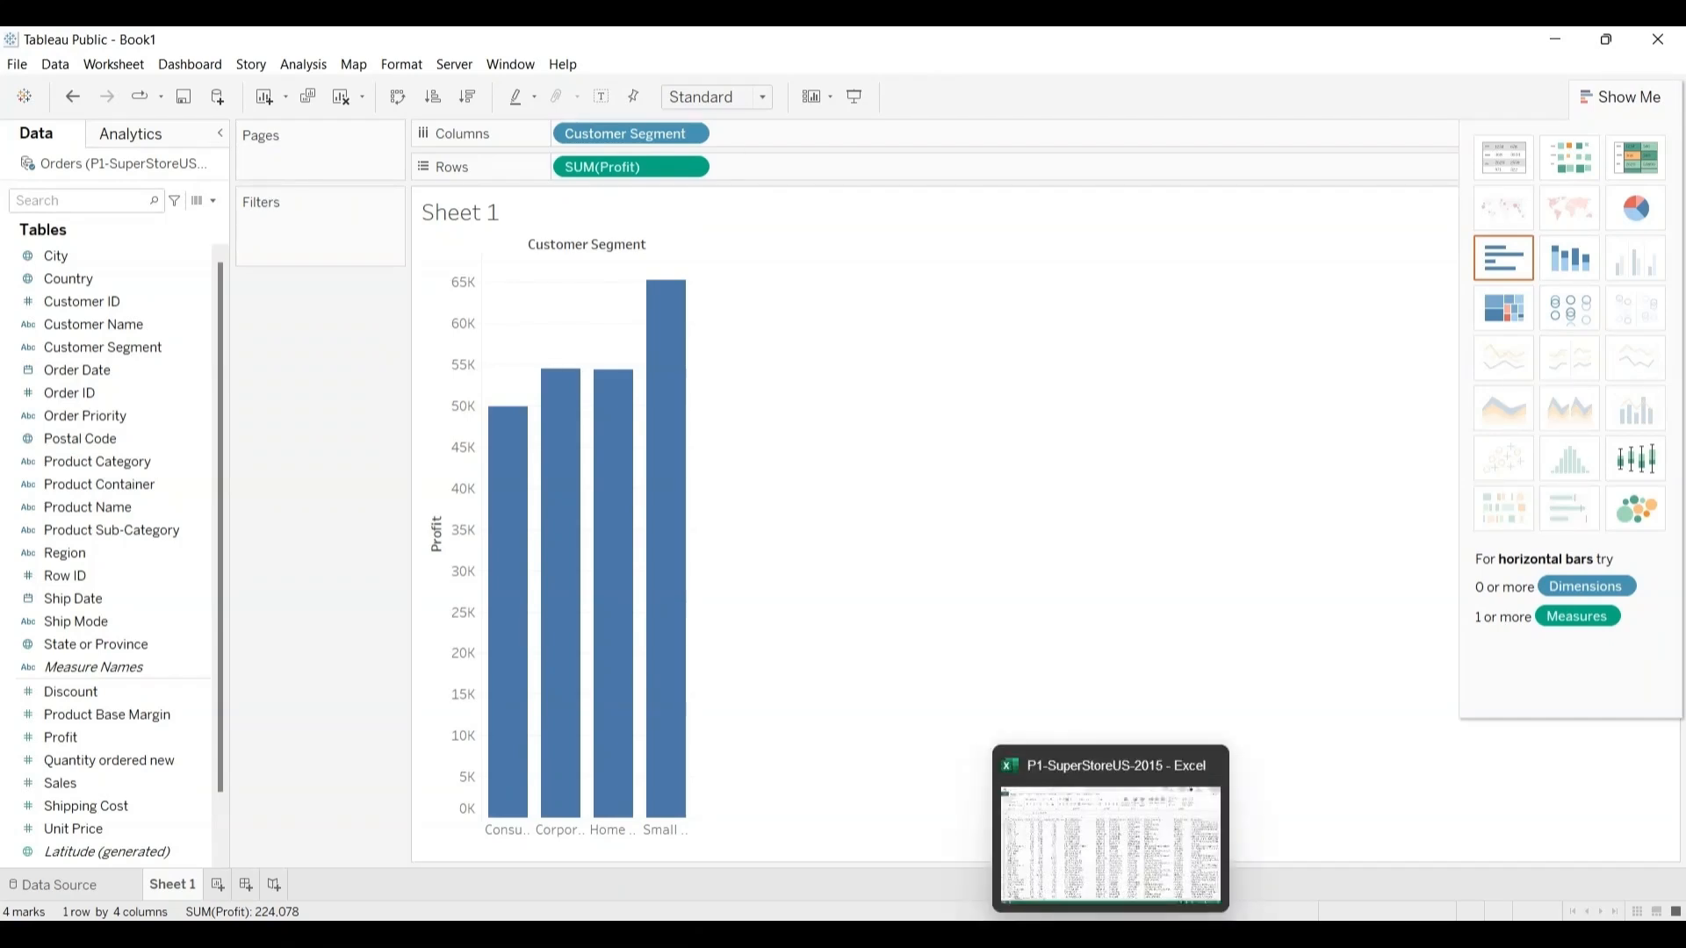
pyautogui.moveTo(1243, 878)
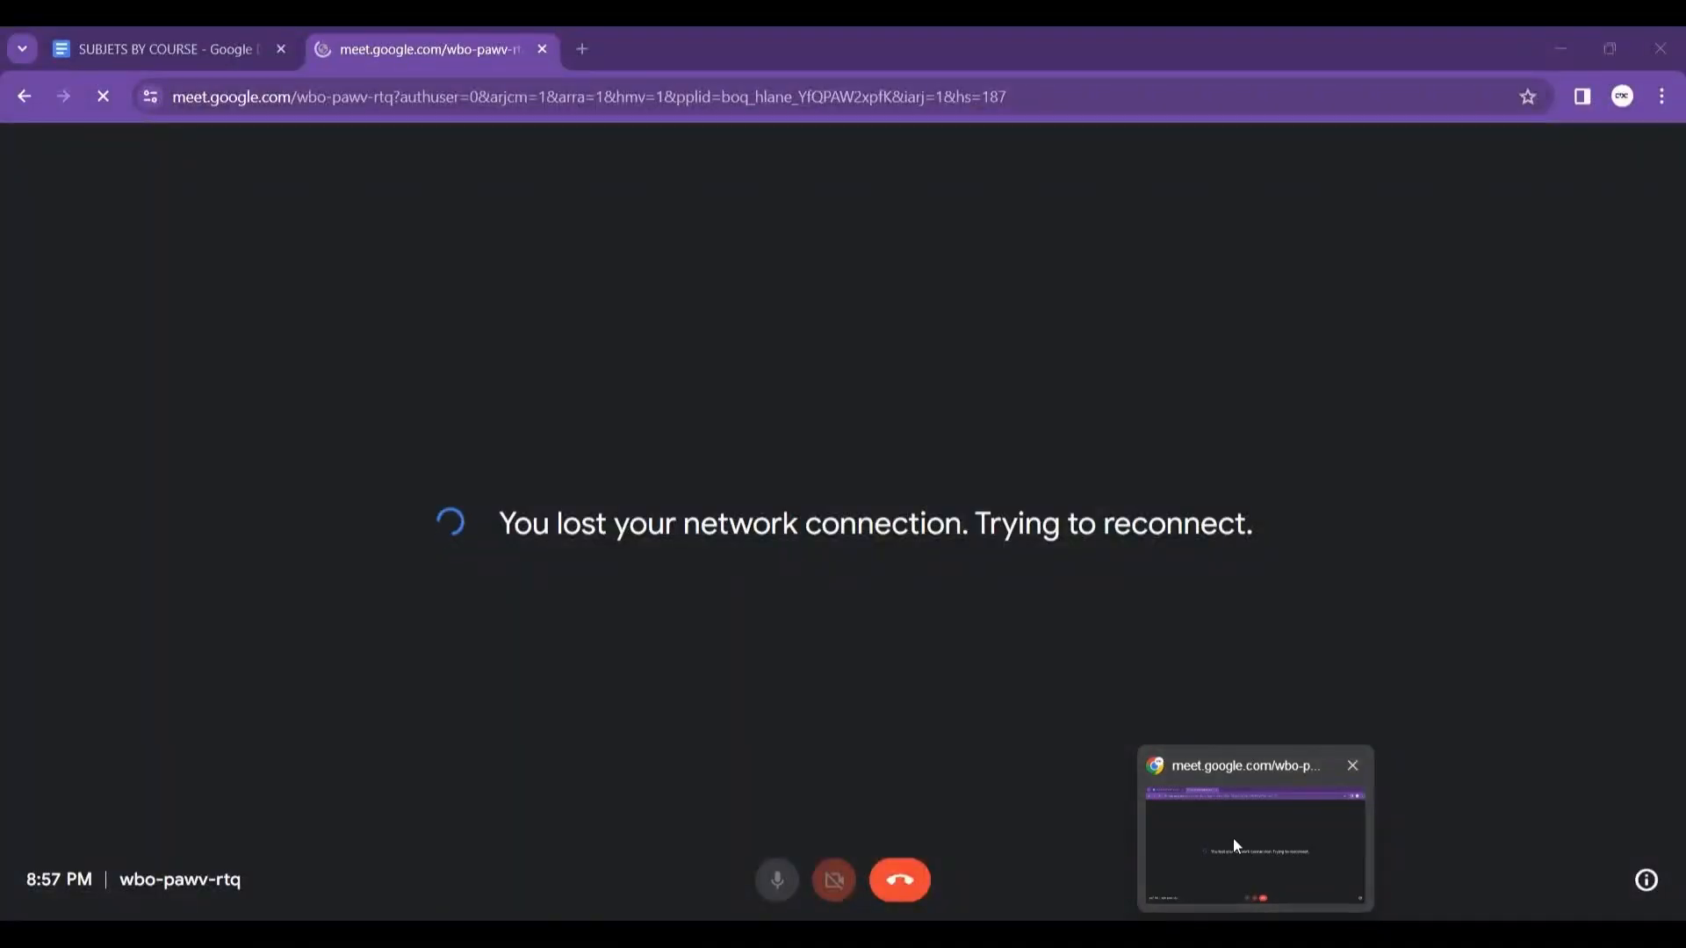
pyautogui.moveTo(1014, 934)
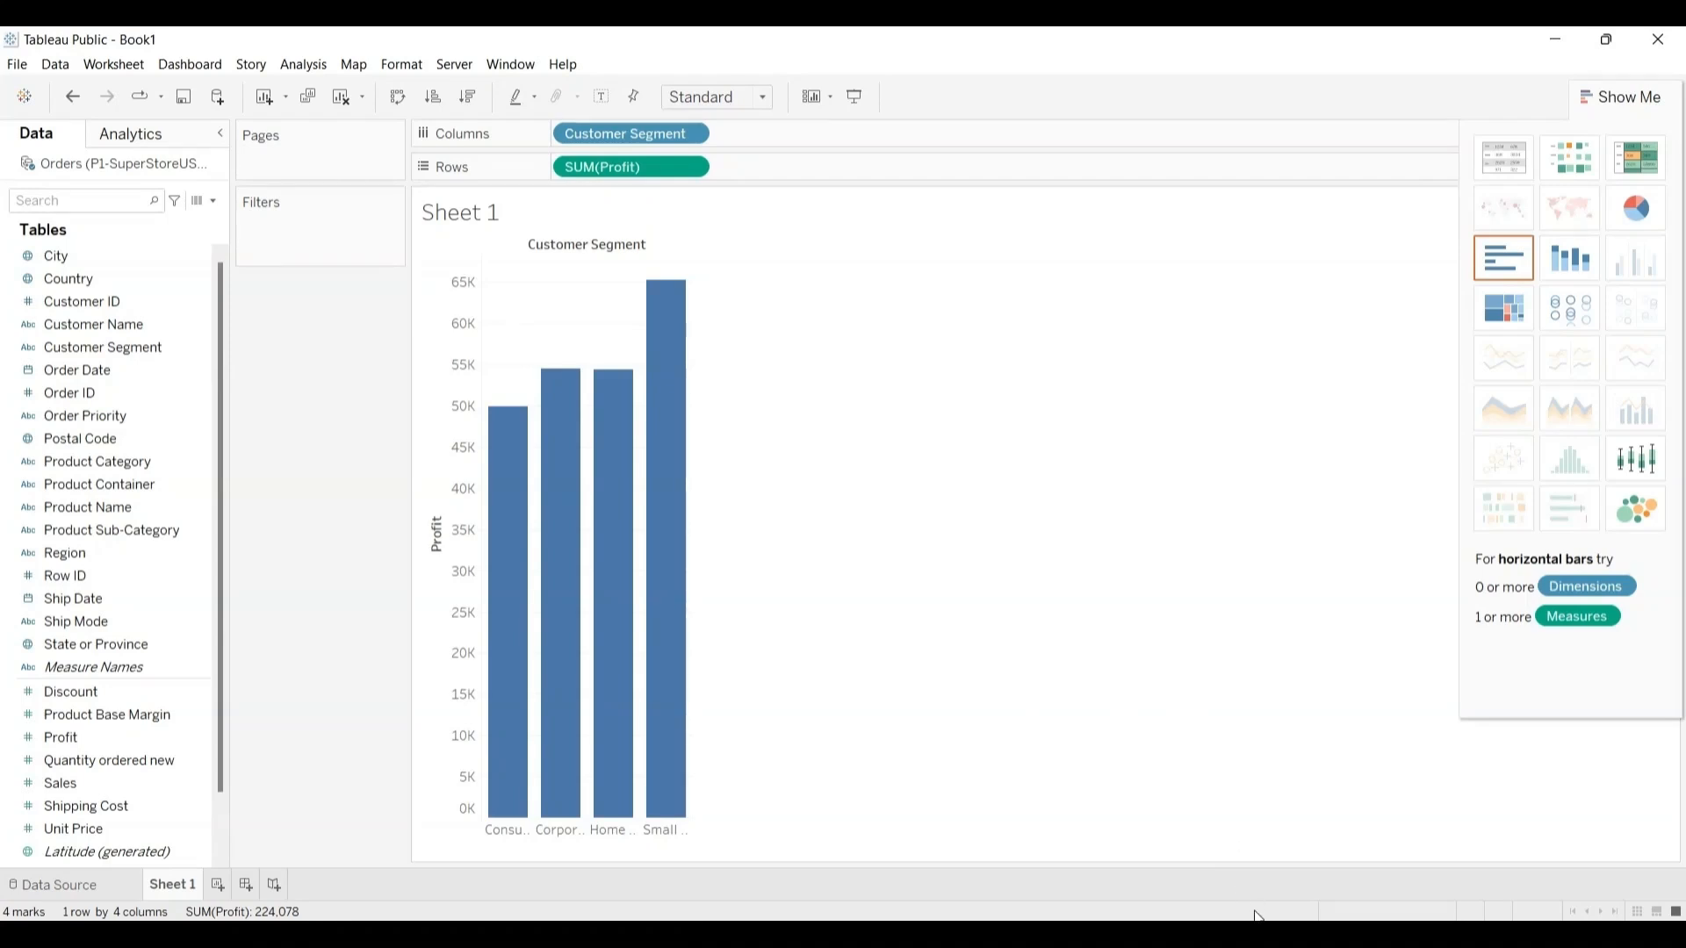
# Step: Switch to the Google Meet call, open the offer to extend the call, and close its Upgrade pane
pyautogui.moveTo(1256, 935)
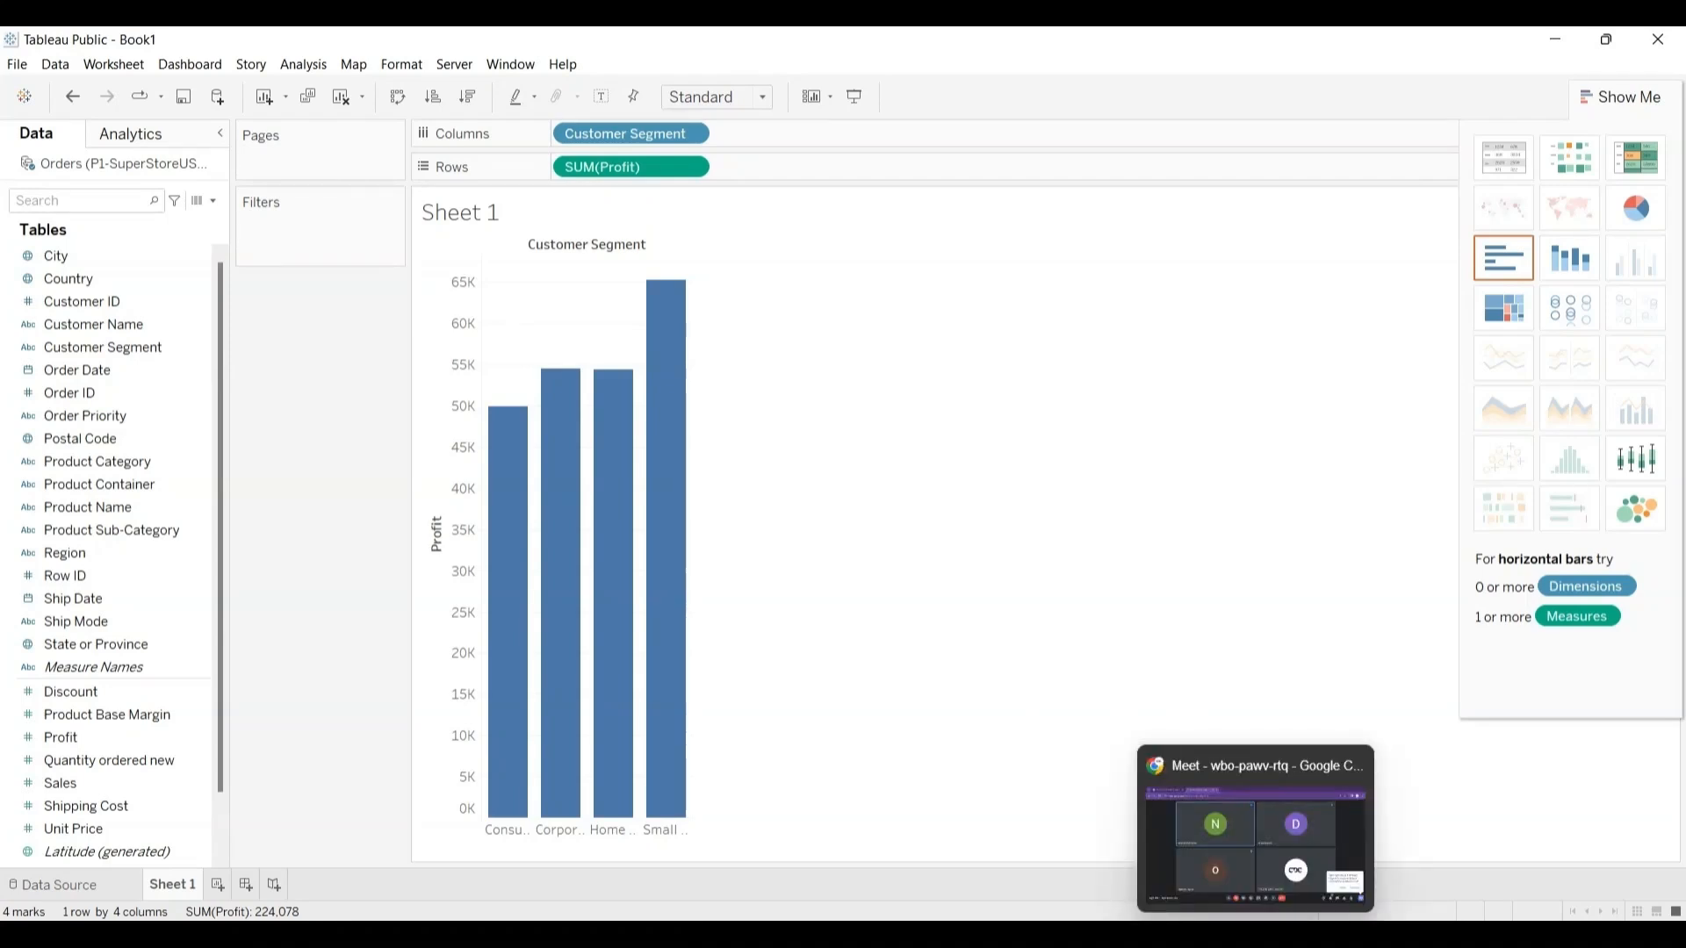
pyautogui.click(1257, 861)
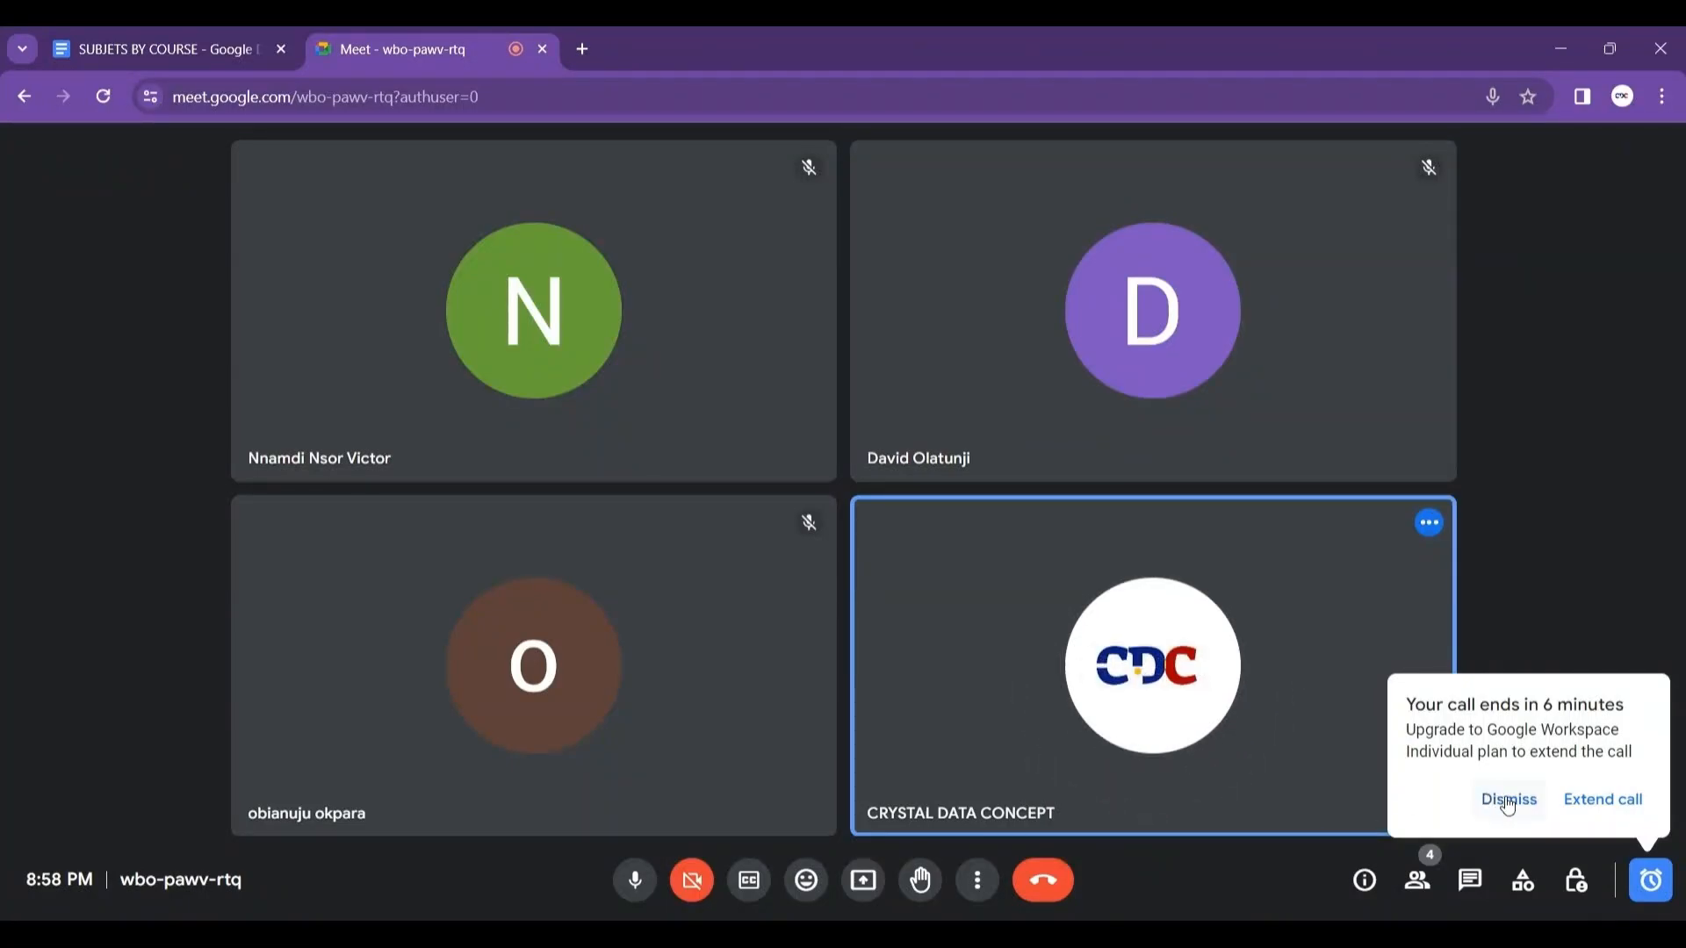
pyautogui.click(1577, 801)
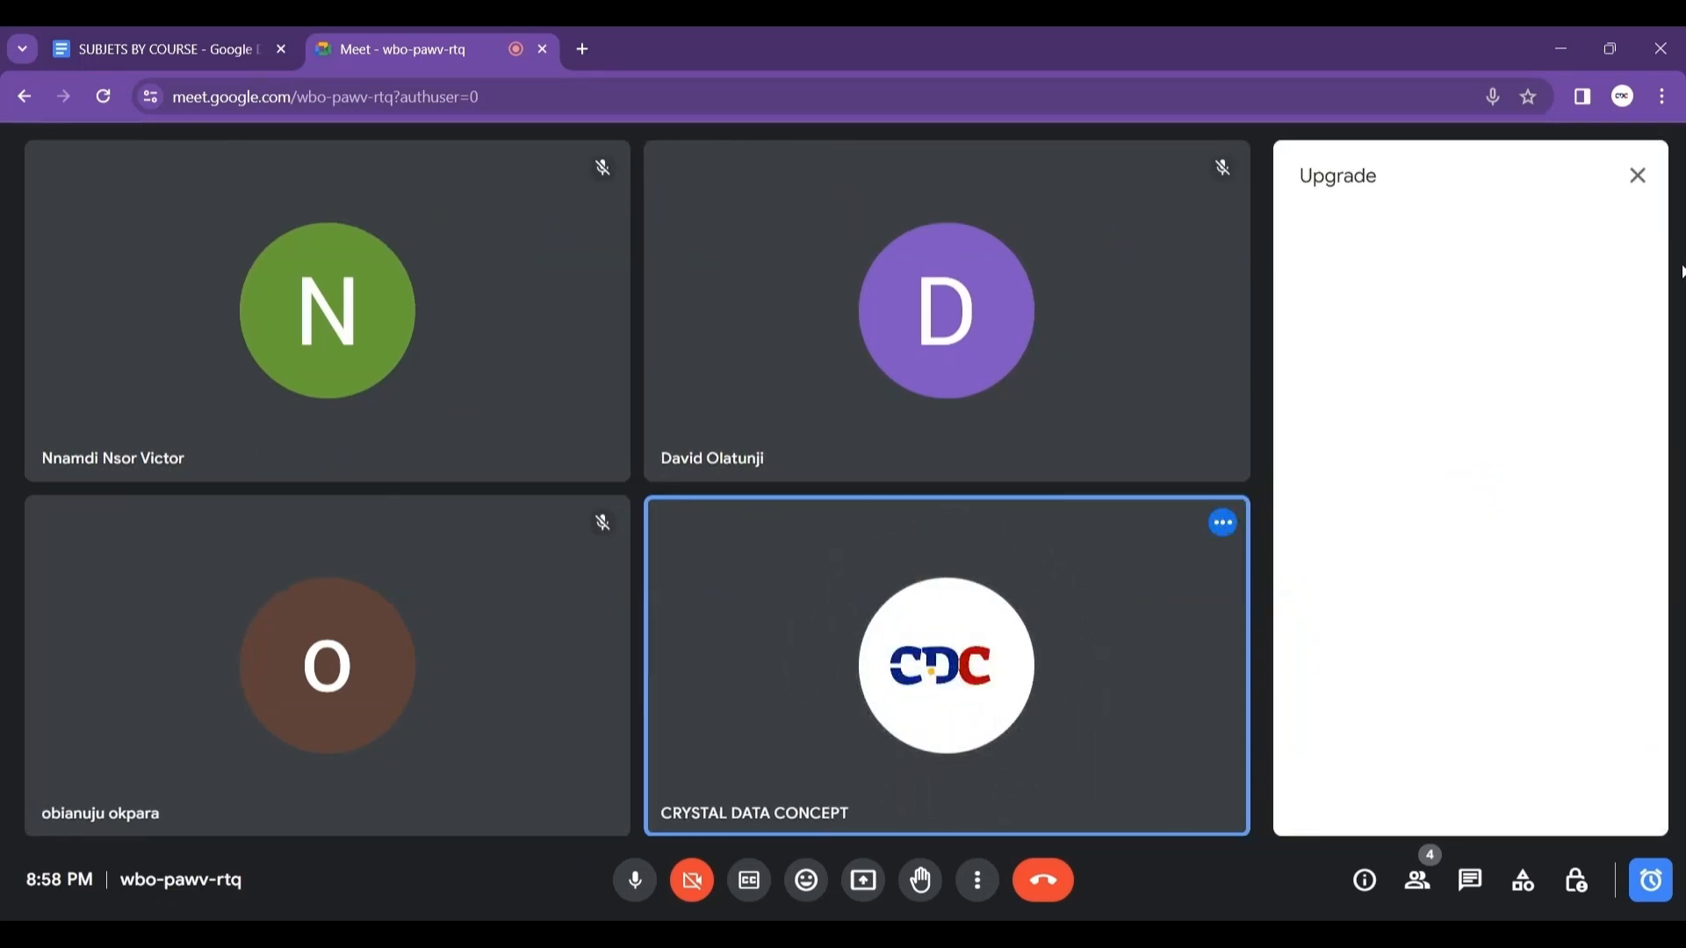
pyautogui.click(1638, 176)
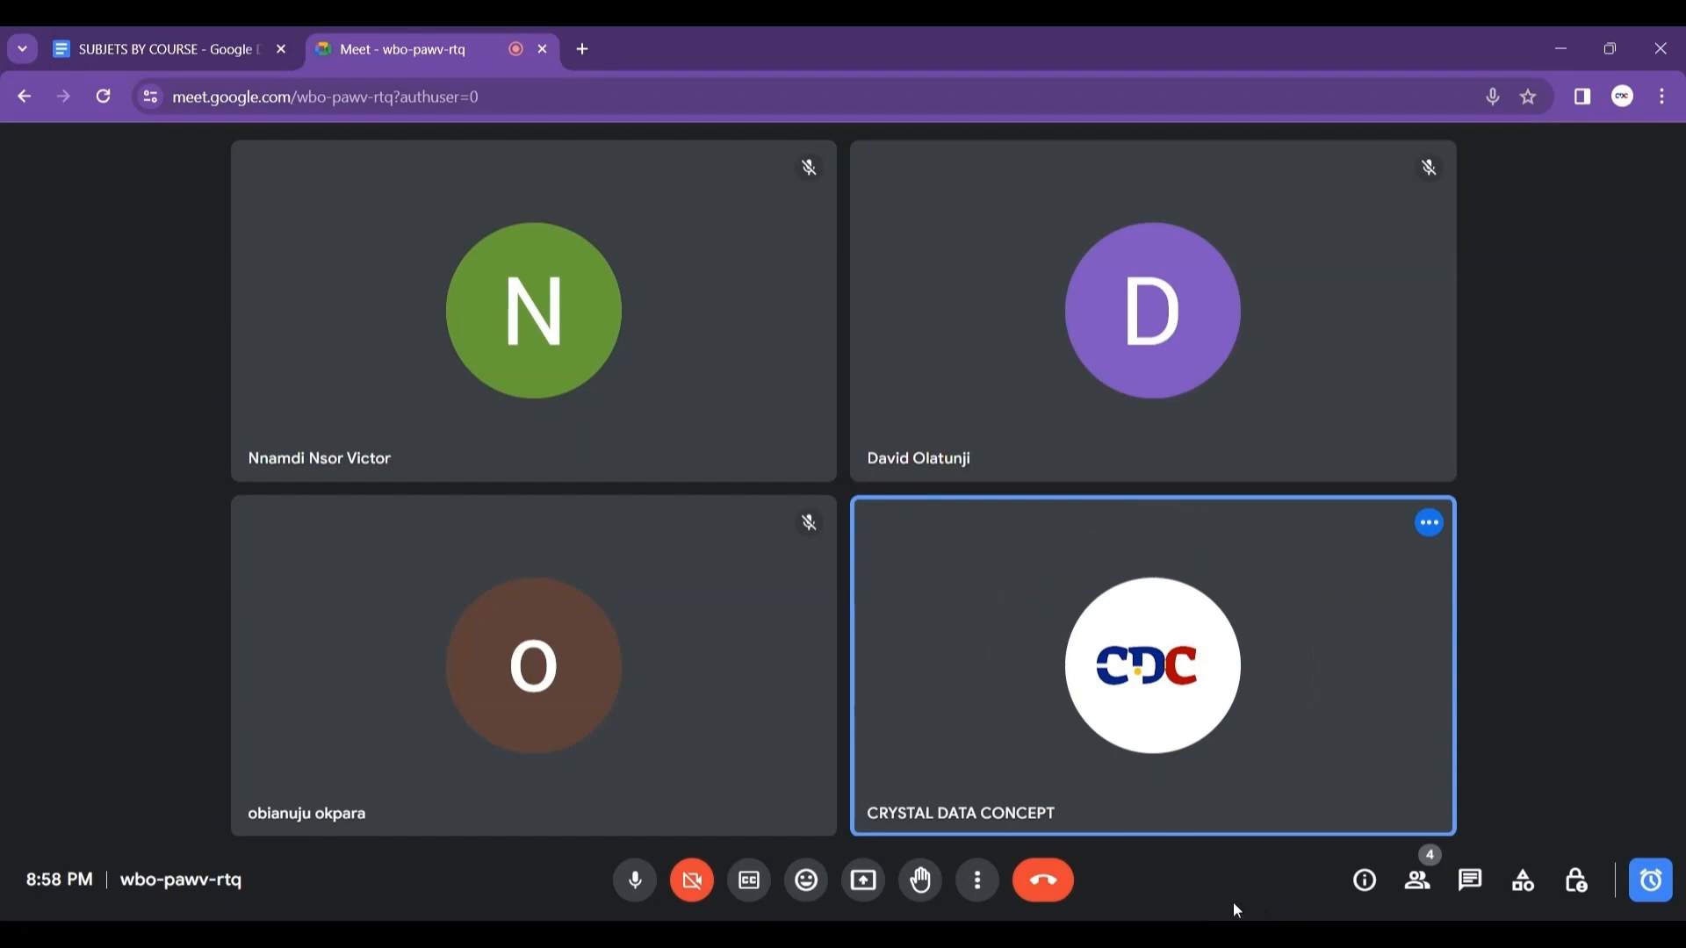
# Step: Share the entire screen in the Google Meet call, then switch back to Tableau Public and hide the sharing bar
pyautogui.click(865, 881)
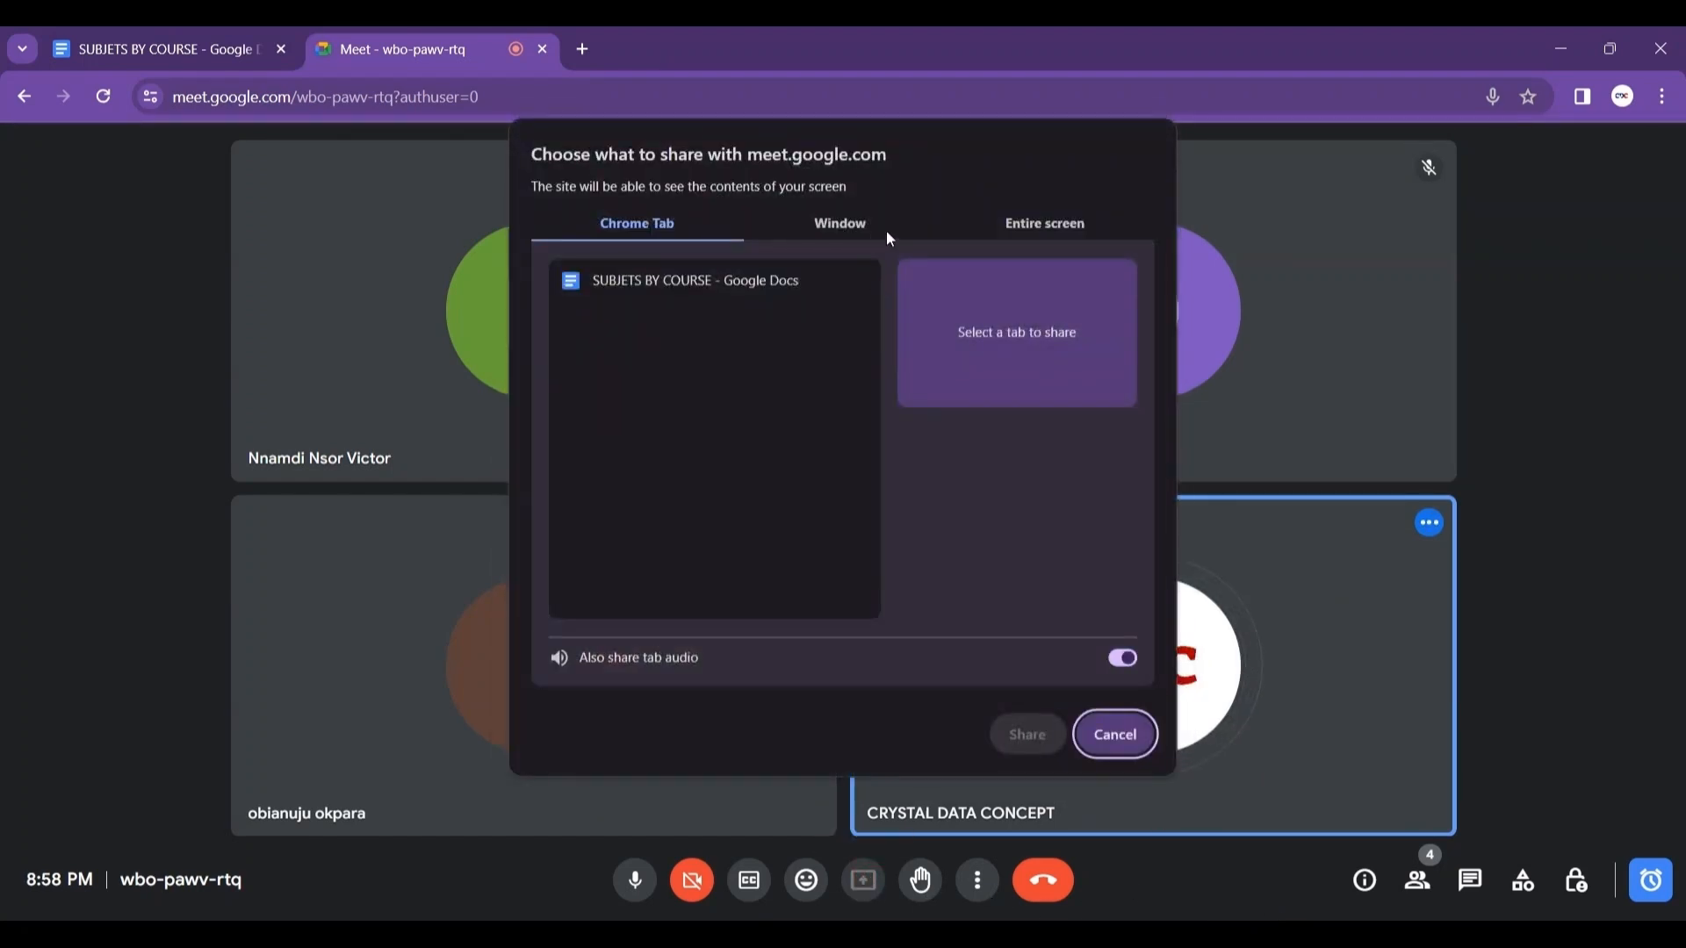
pyautogui.click(1049, 217)
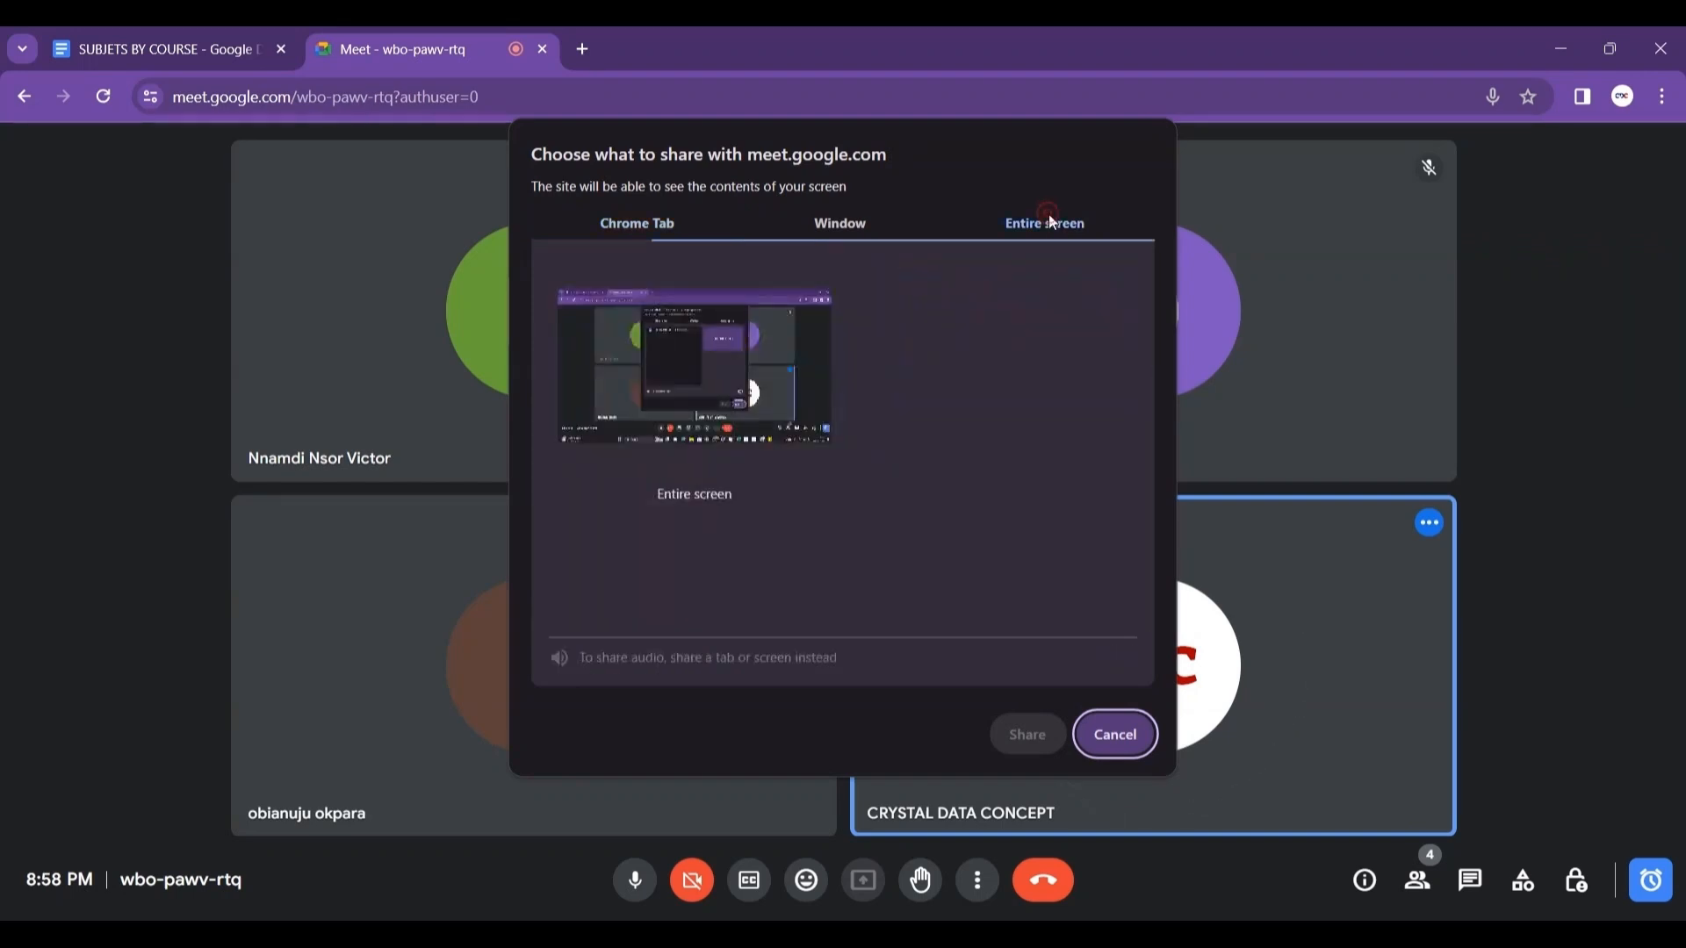
pyautogui.click(737, 331)
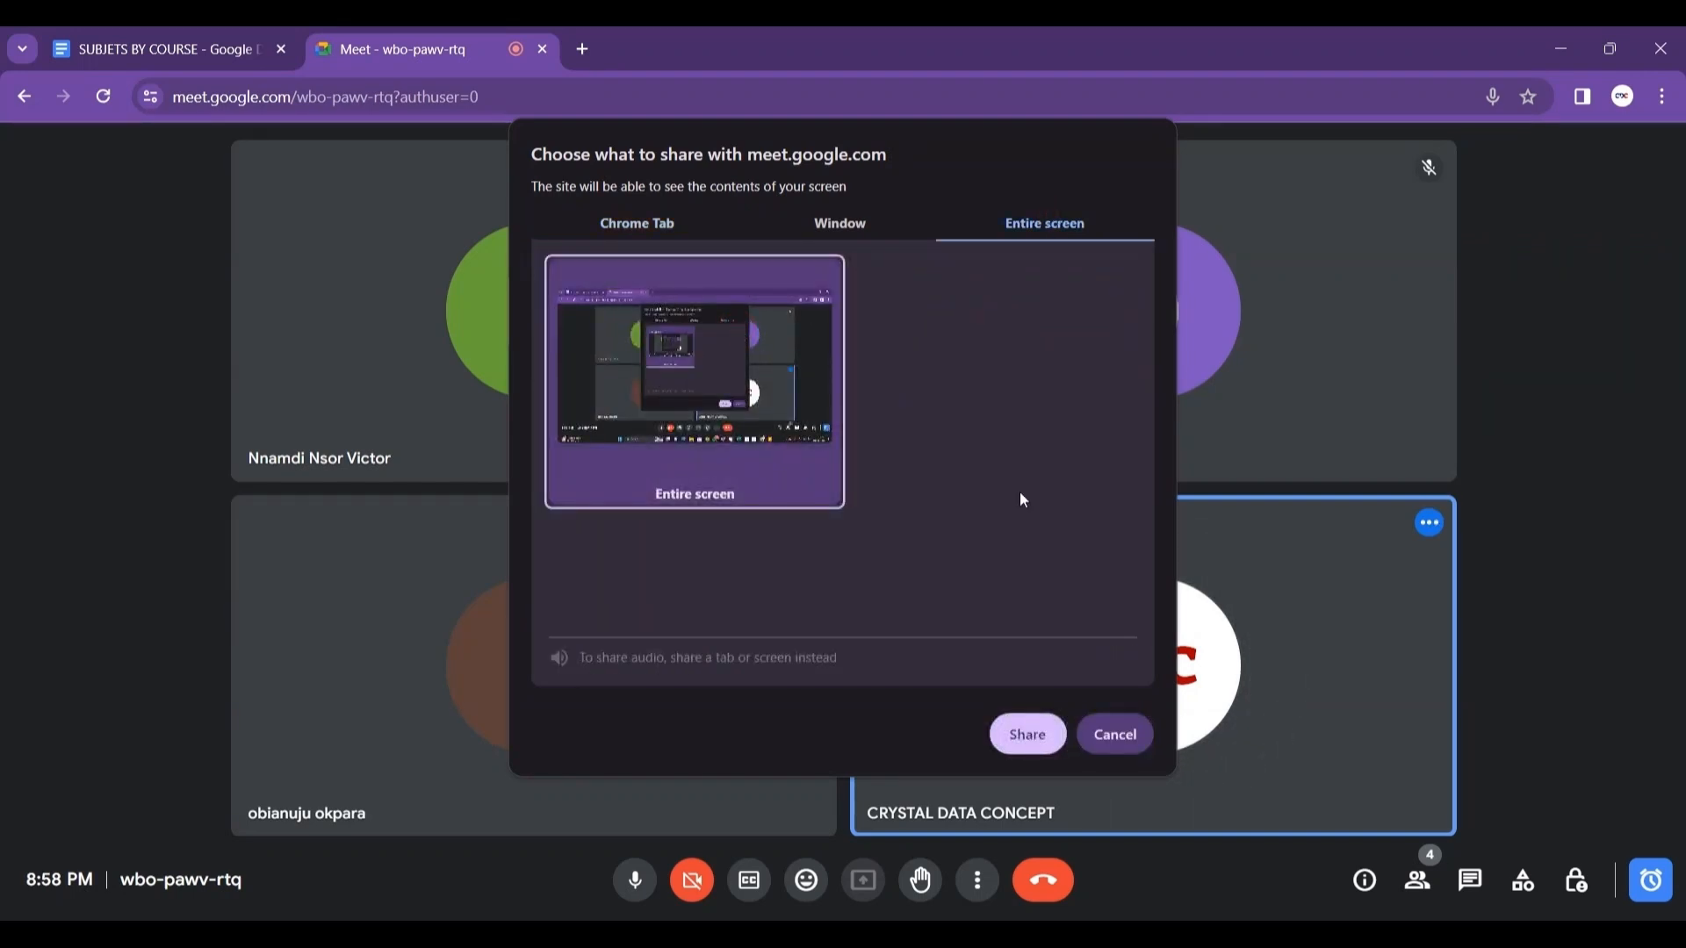
pyautogui.click(1030, 730)
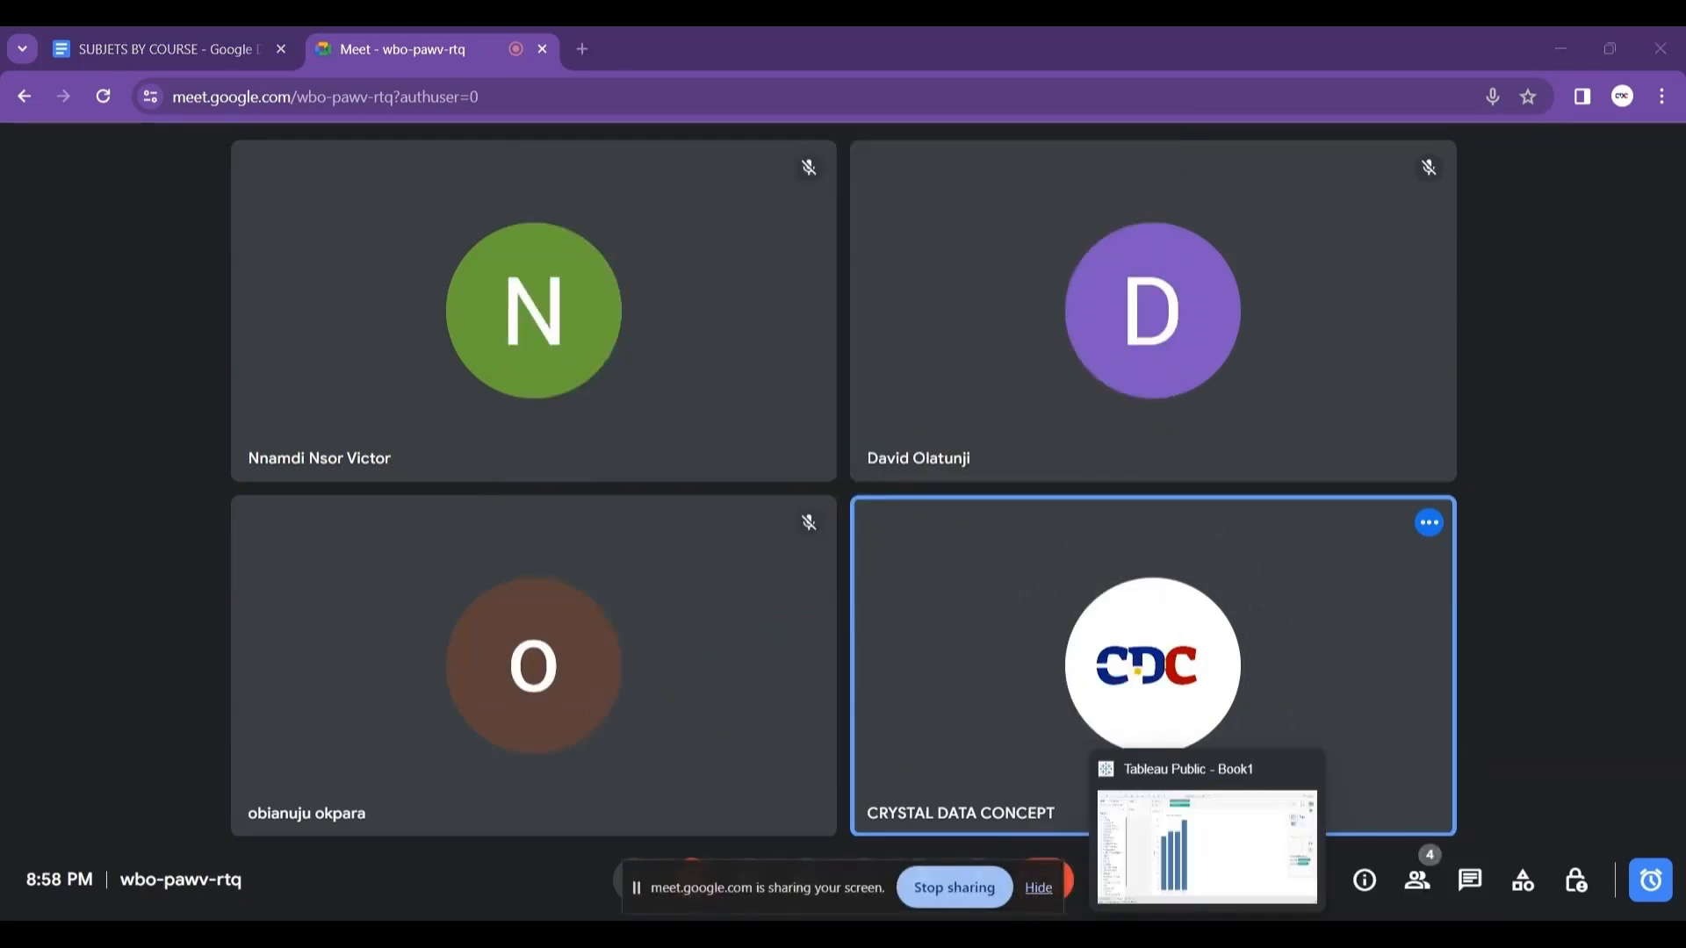
pyautogui.click(1207, 935)
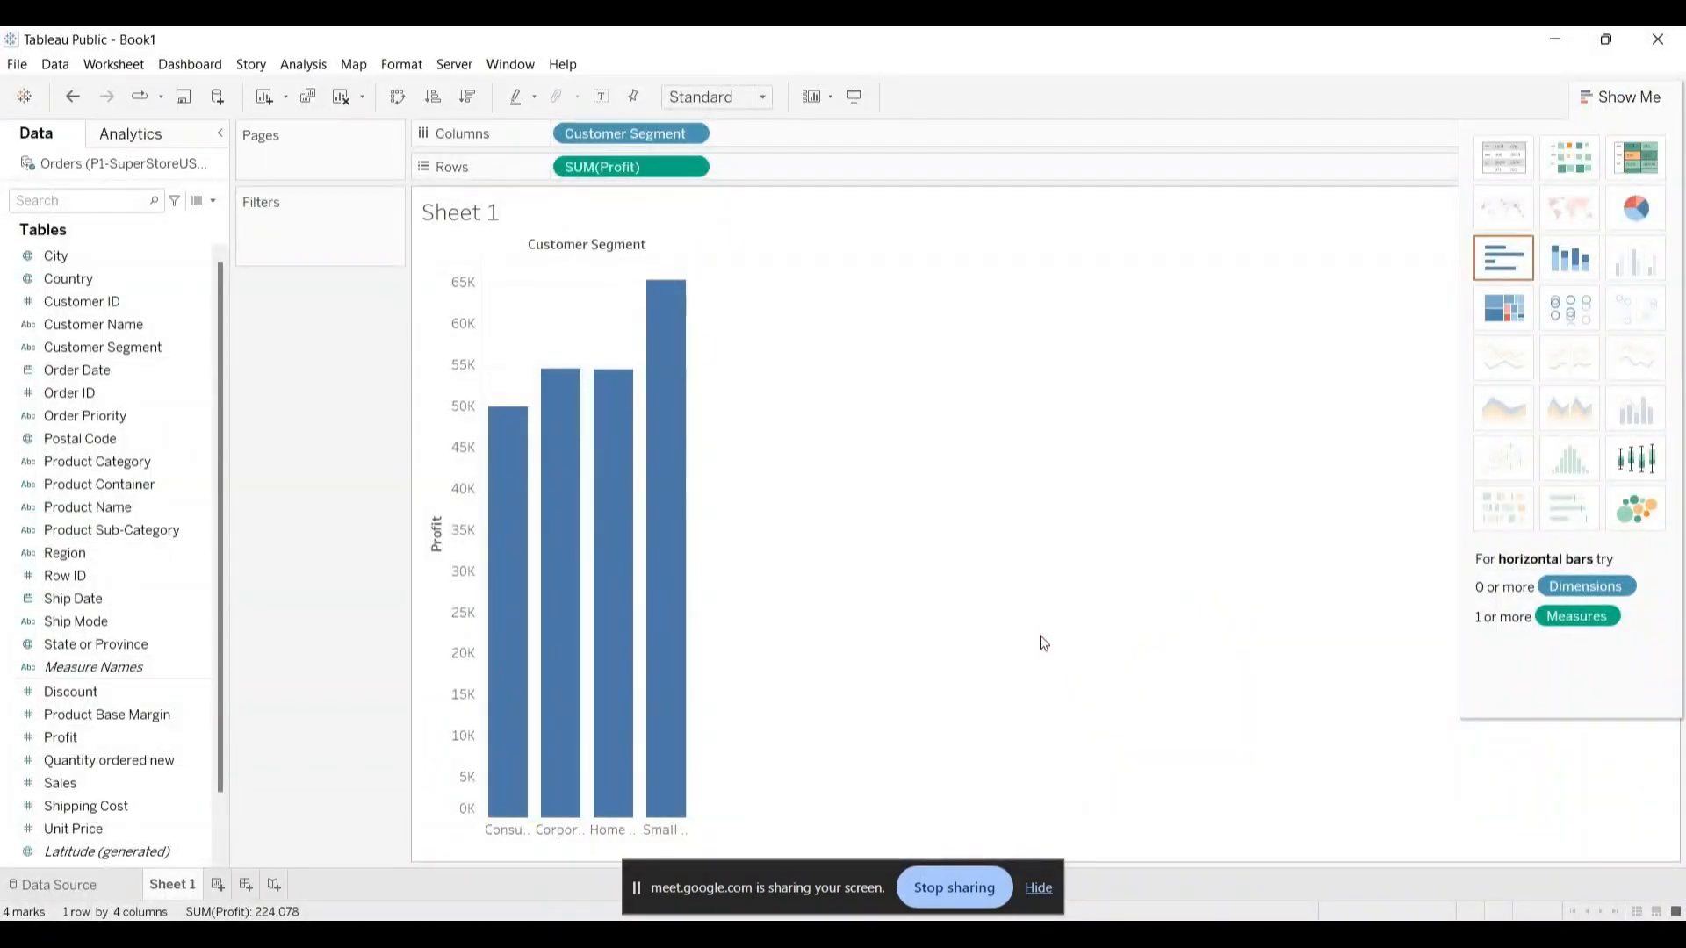
pyautogui.click(1040, 885)
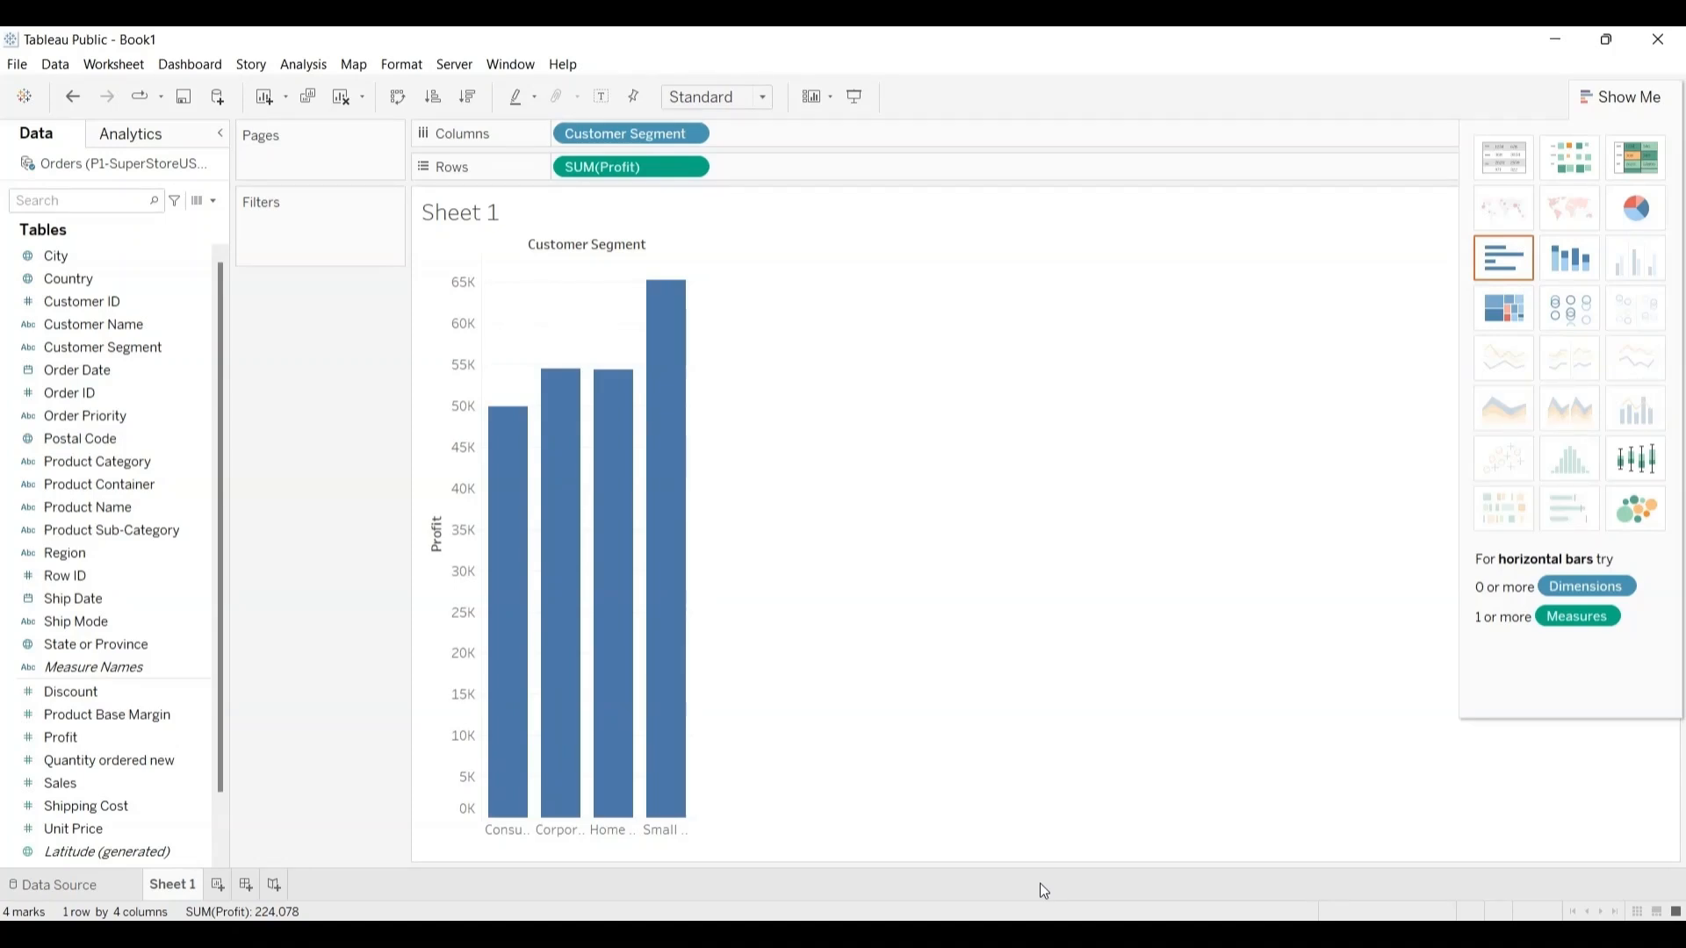
# Step: Undo the row and column swap and the placement of Profit on the columns
pyautogui.click(73, 99)
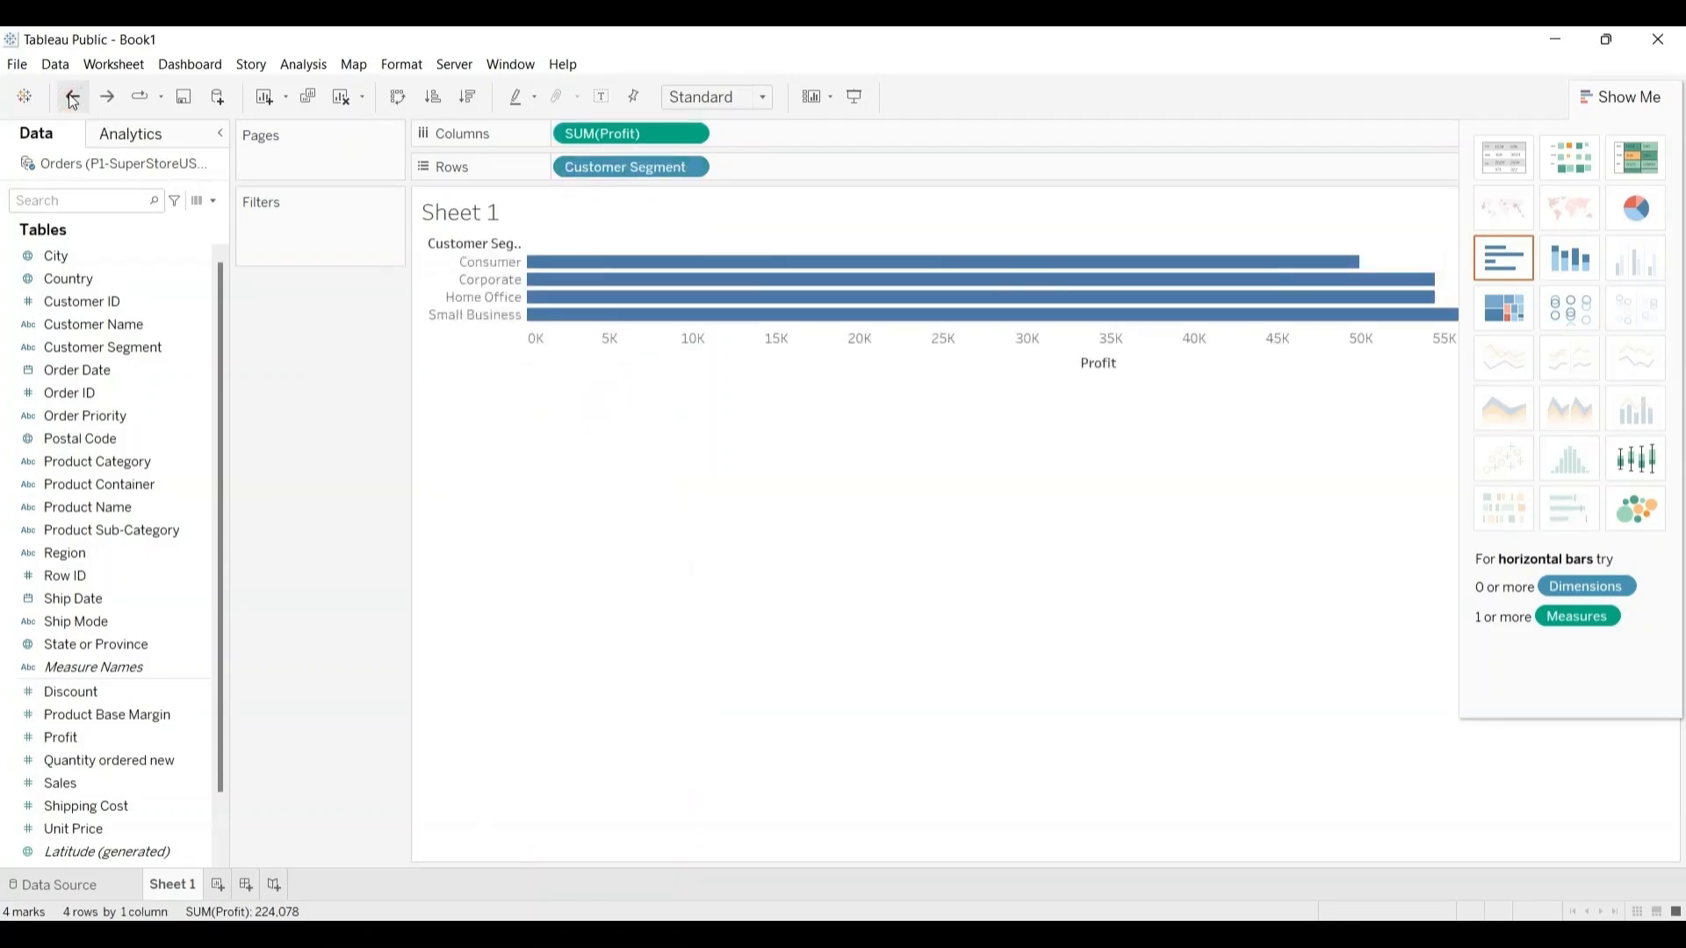
pyautogui.click(73, 99)
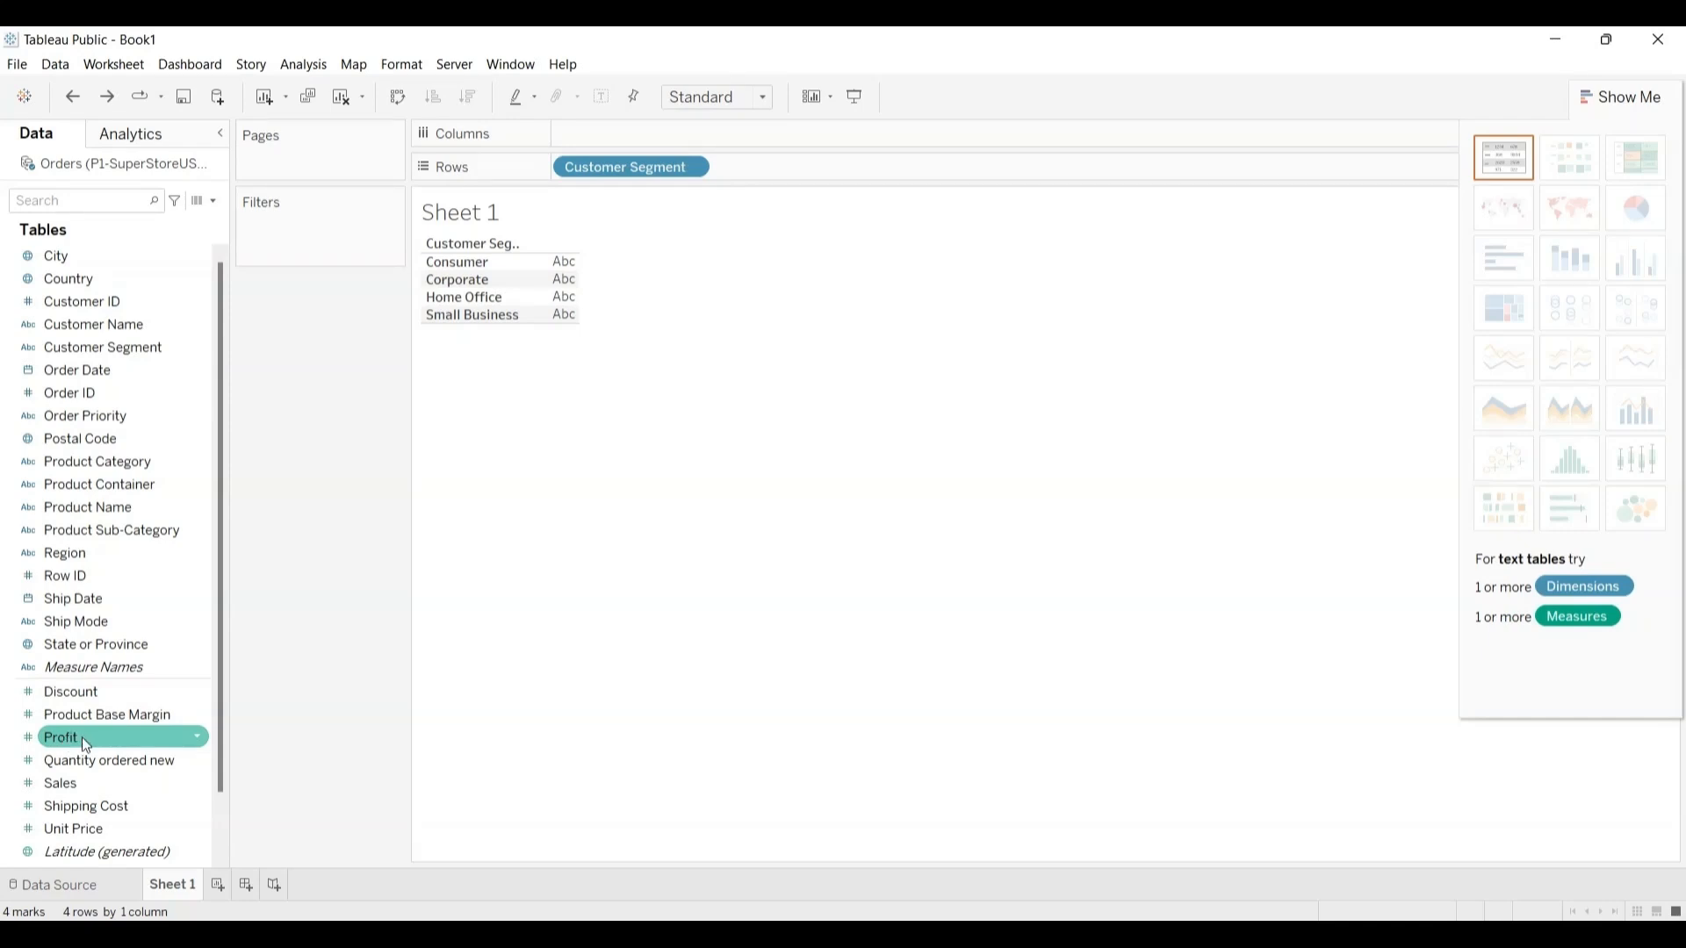
# Step: Place Profit on the columns against the Customer Segment rows and swap the axes into a vertical bar chart
pyautogui.moveTo(83, 736); pyautogui.dragTo(487, 370)
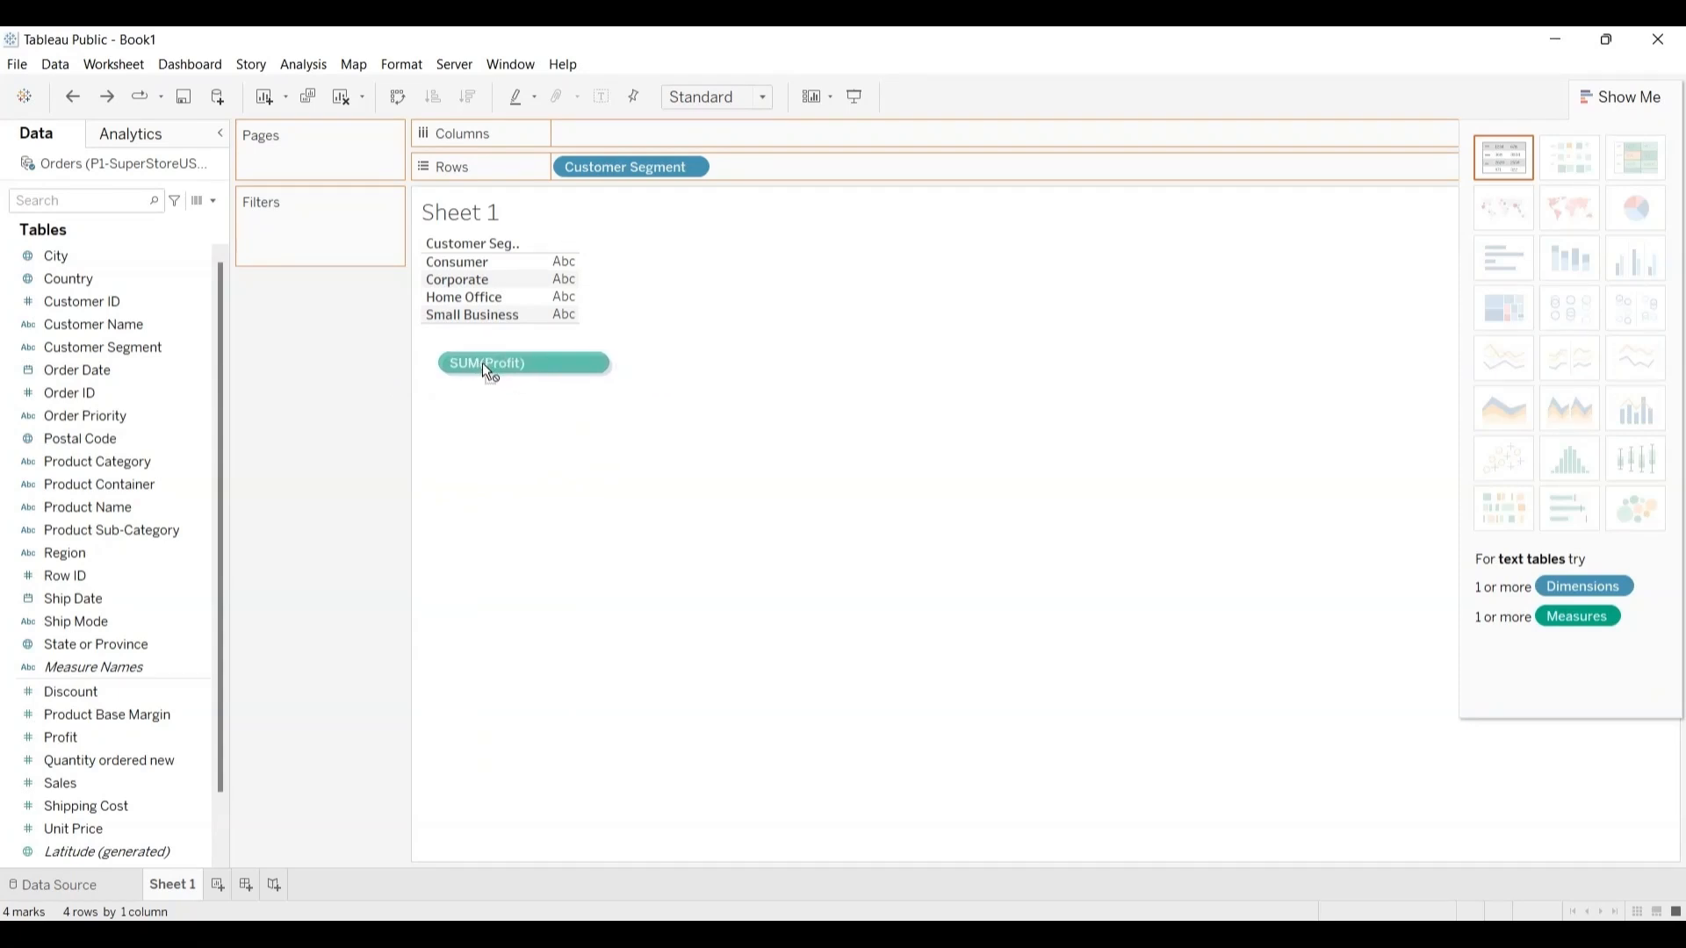
pyautogui.moveTo(483, 364); pyautogui.dragTo(482, 362)
pyautogui.moveTo(482, 362); pyautogui.dragTo(608, 135)
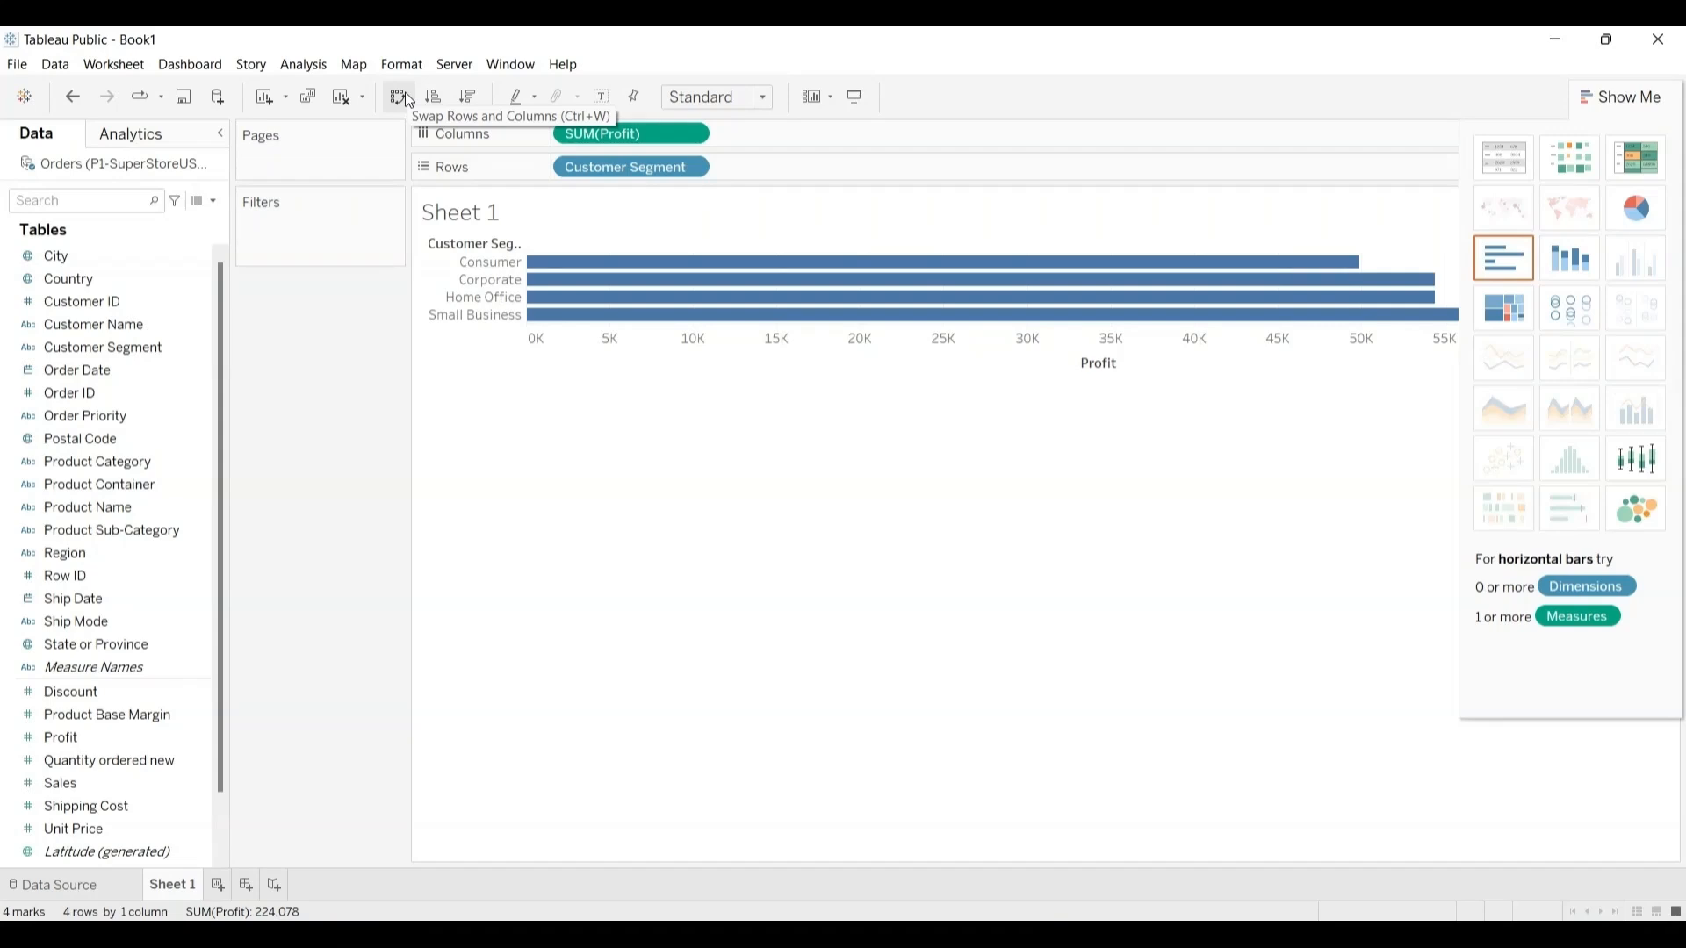
pyautogui.click(400, 97)
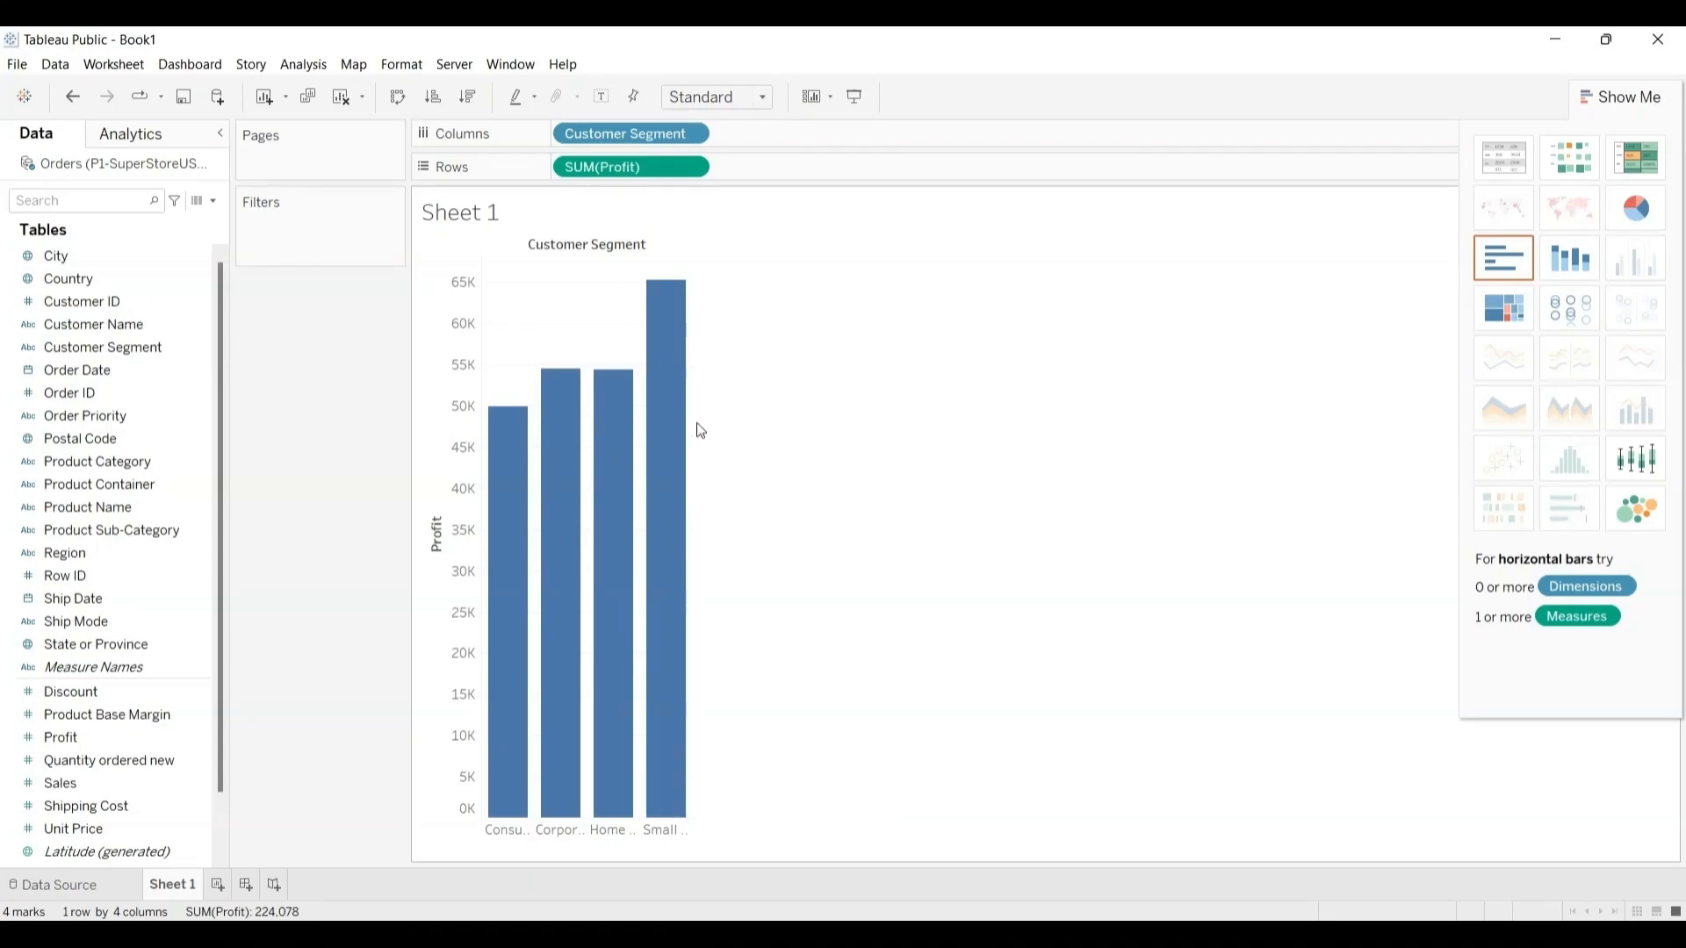
pyautogui.click(856, 98)
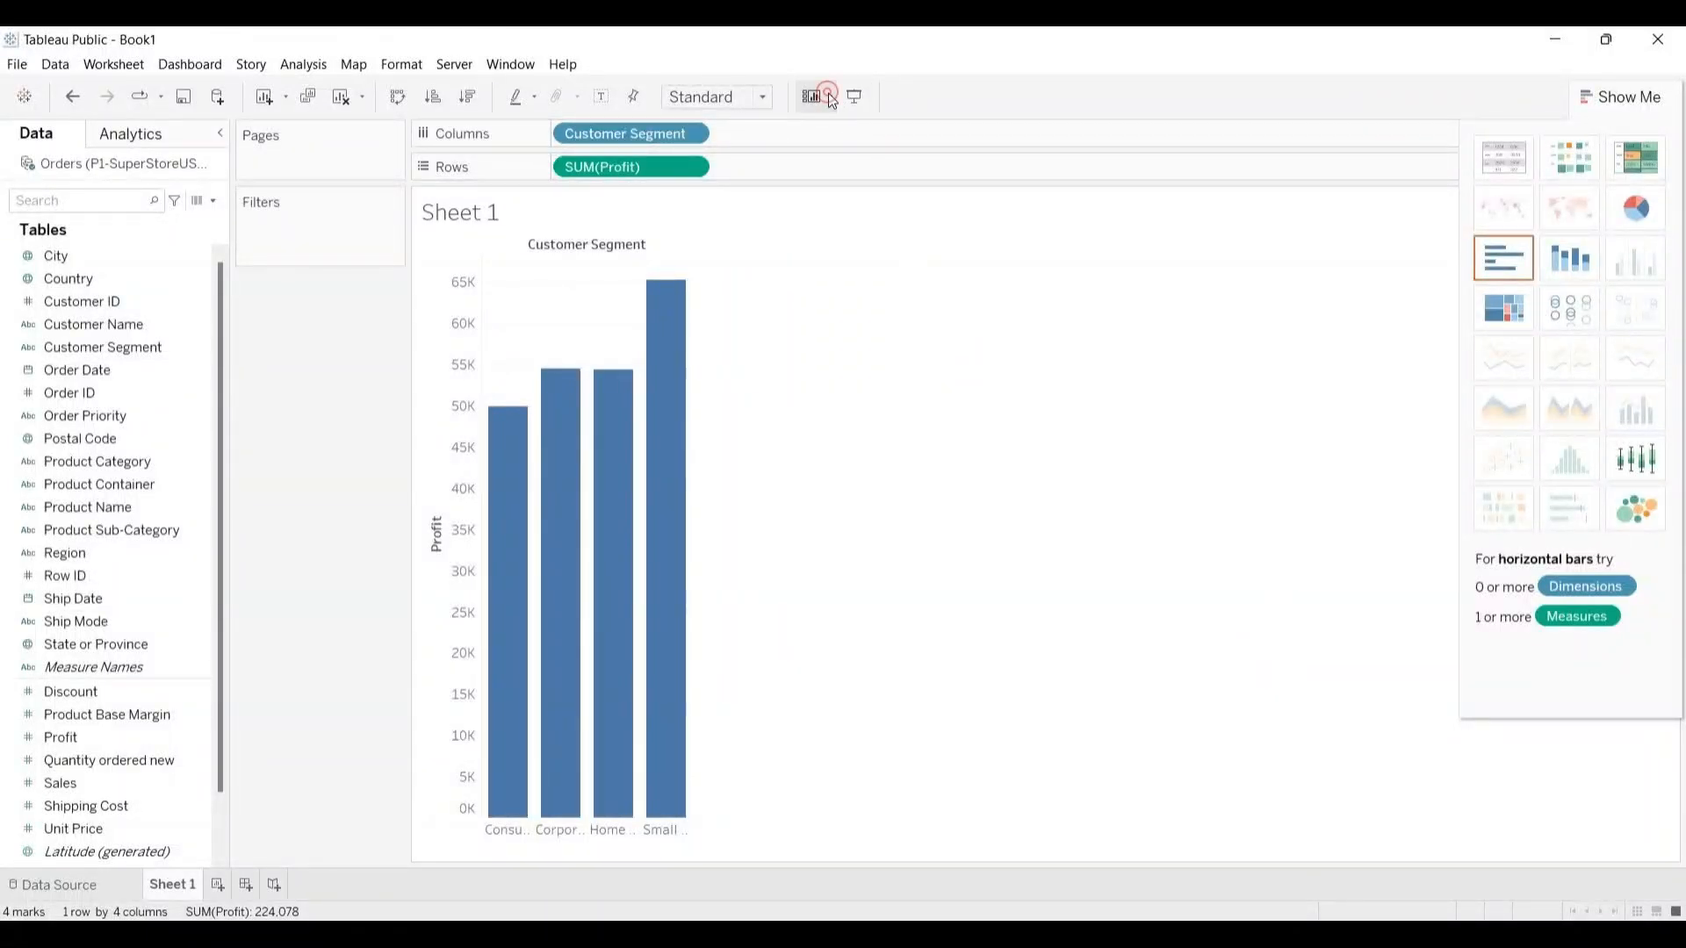
pyautogui.click(829, 97)
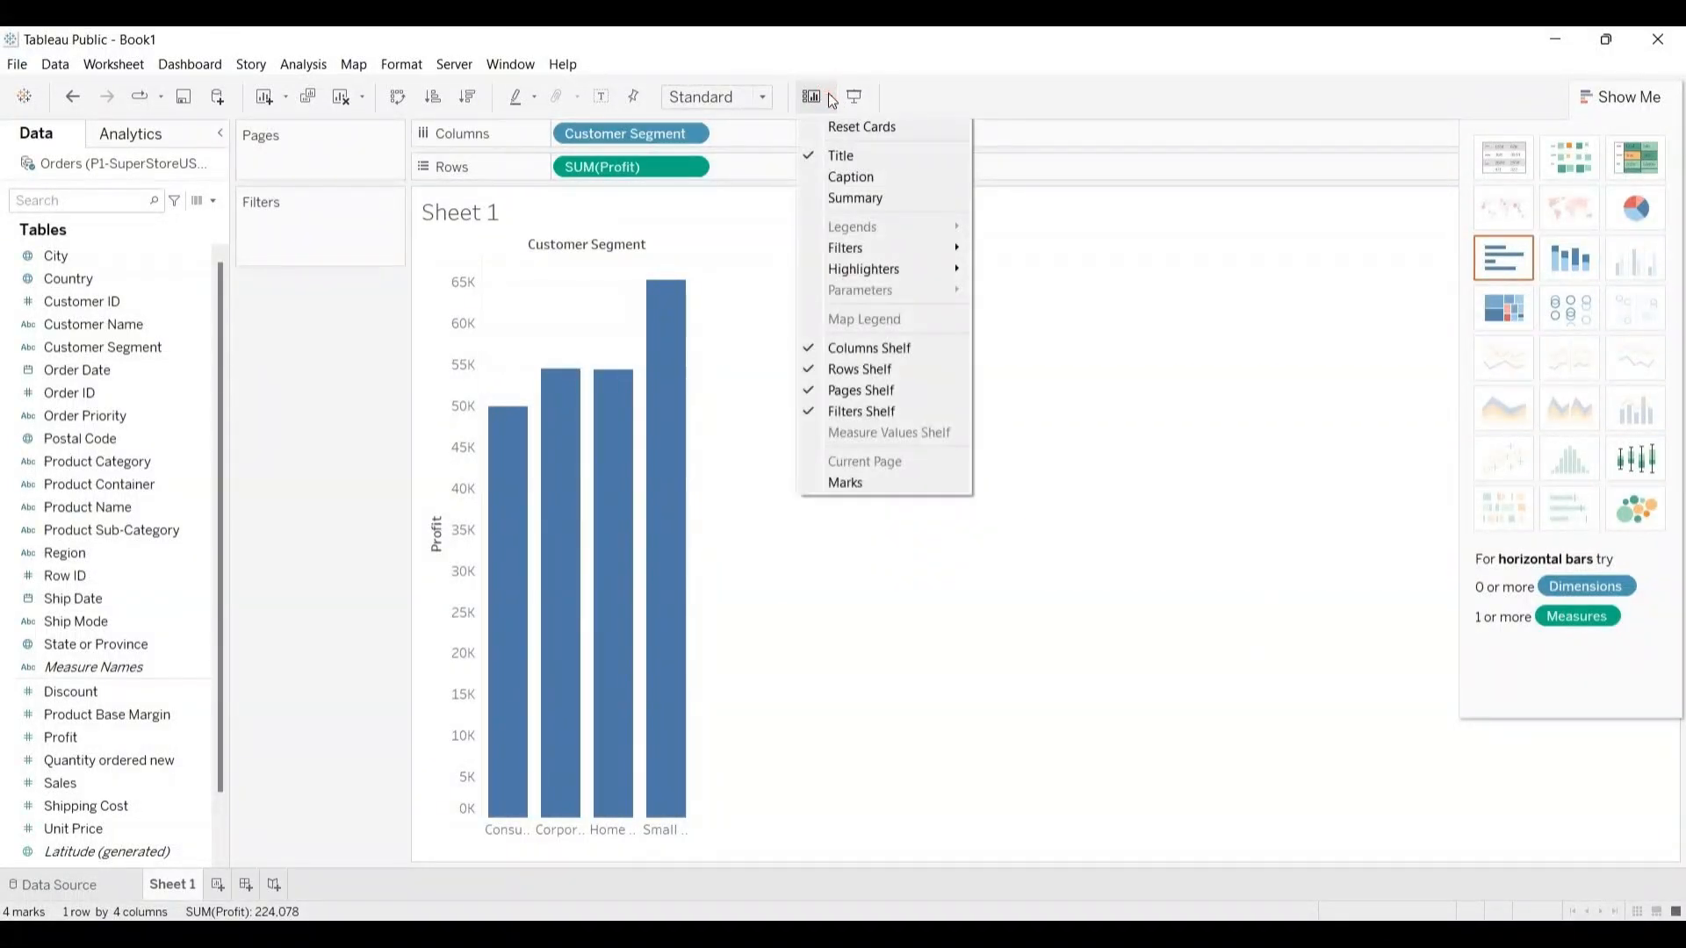
pyautogui.click(762, 93)
# Step: Try the Fit Width and Fit Height sizes on the bar chart and set its fit to Entire View
pyautogui.click(762, 93)
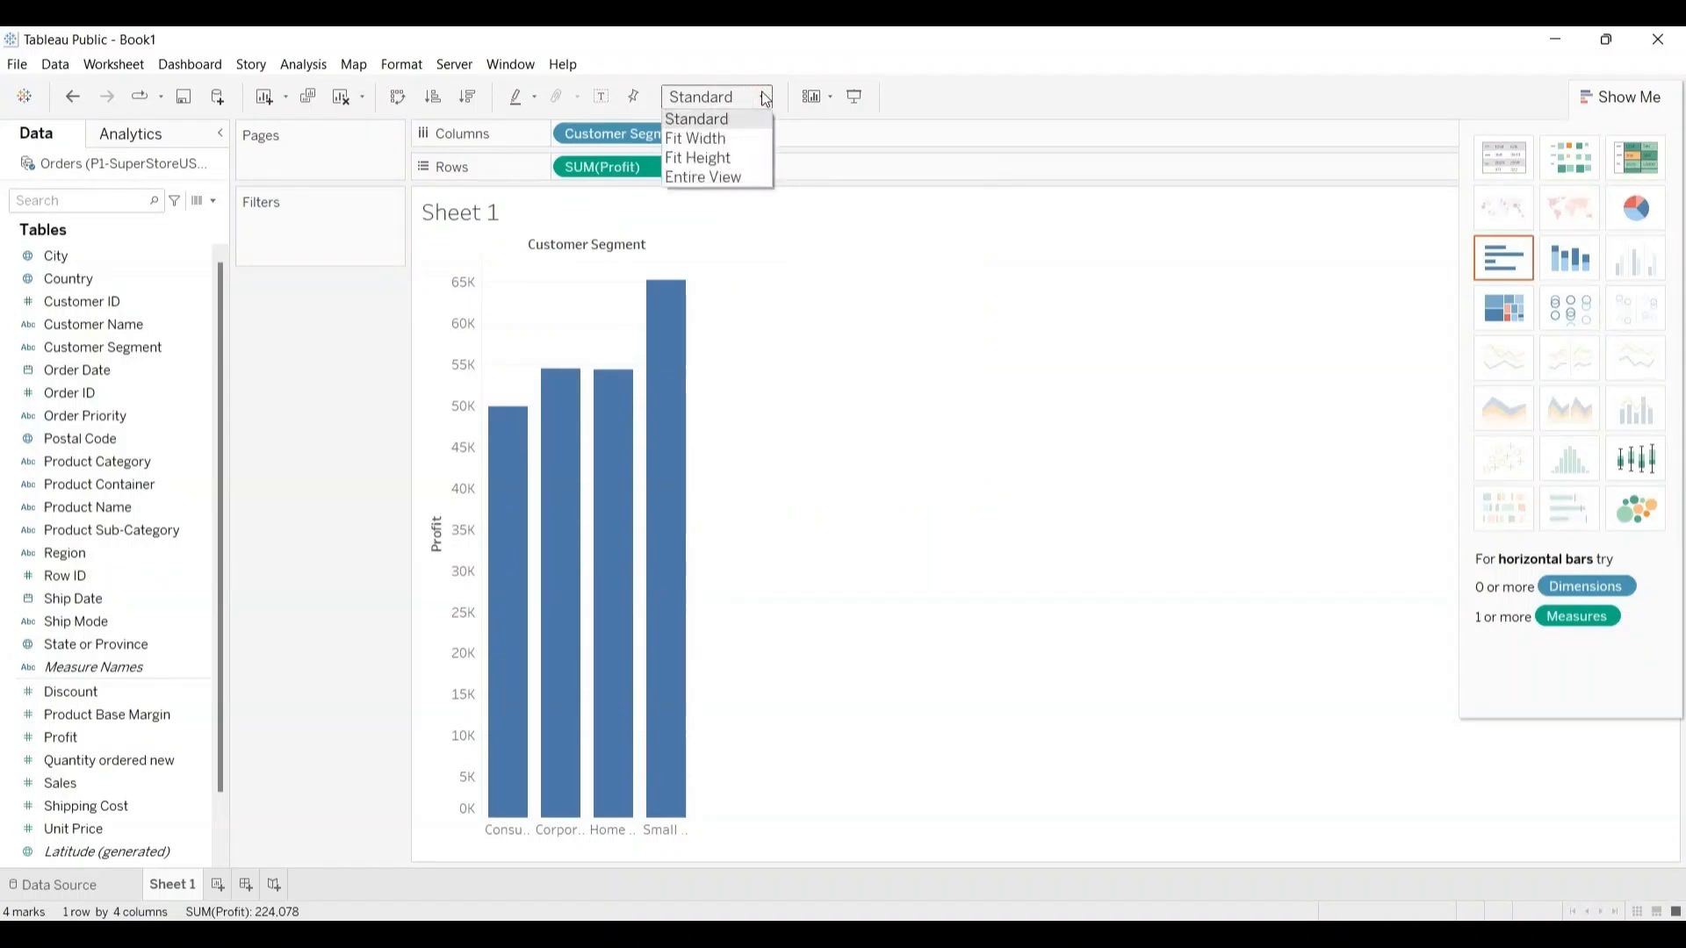
pyautogui.click(714, 137)
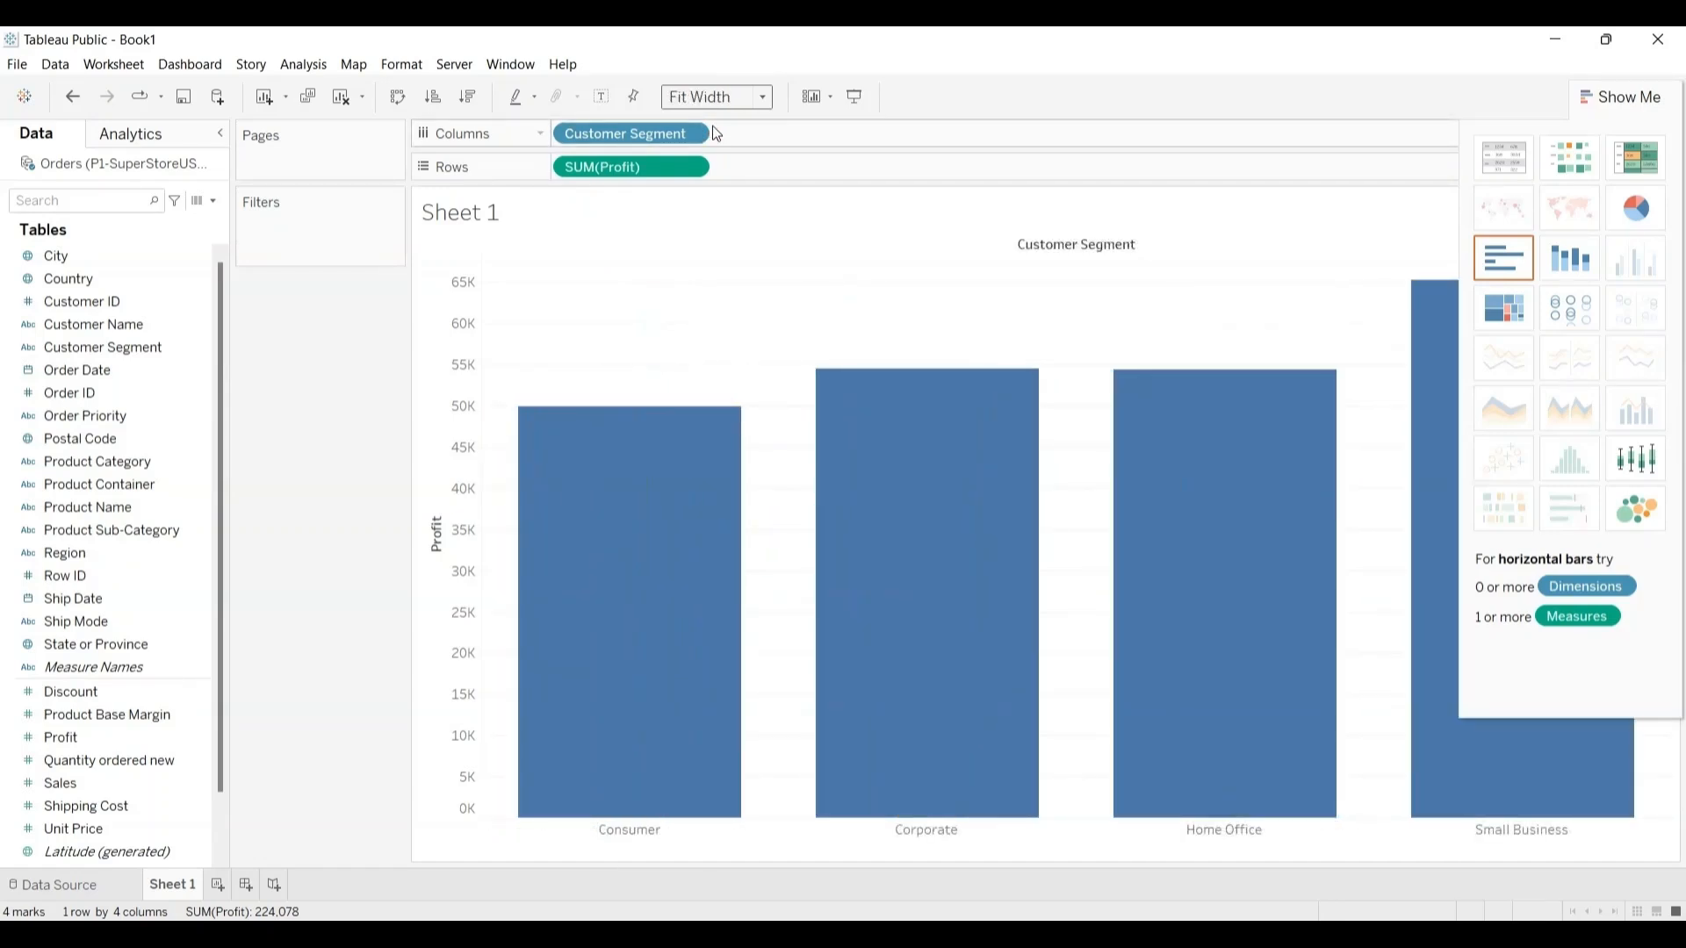
pyautogui.click(765, 97)
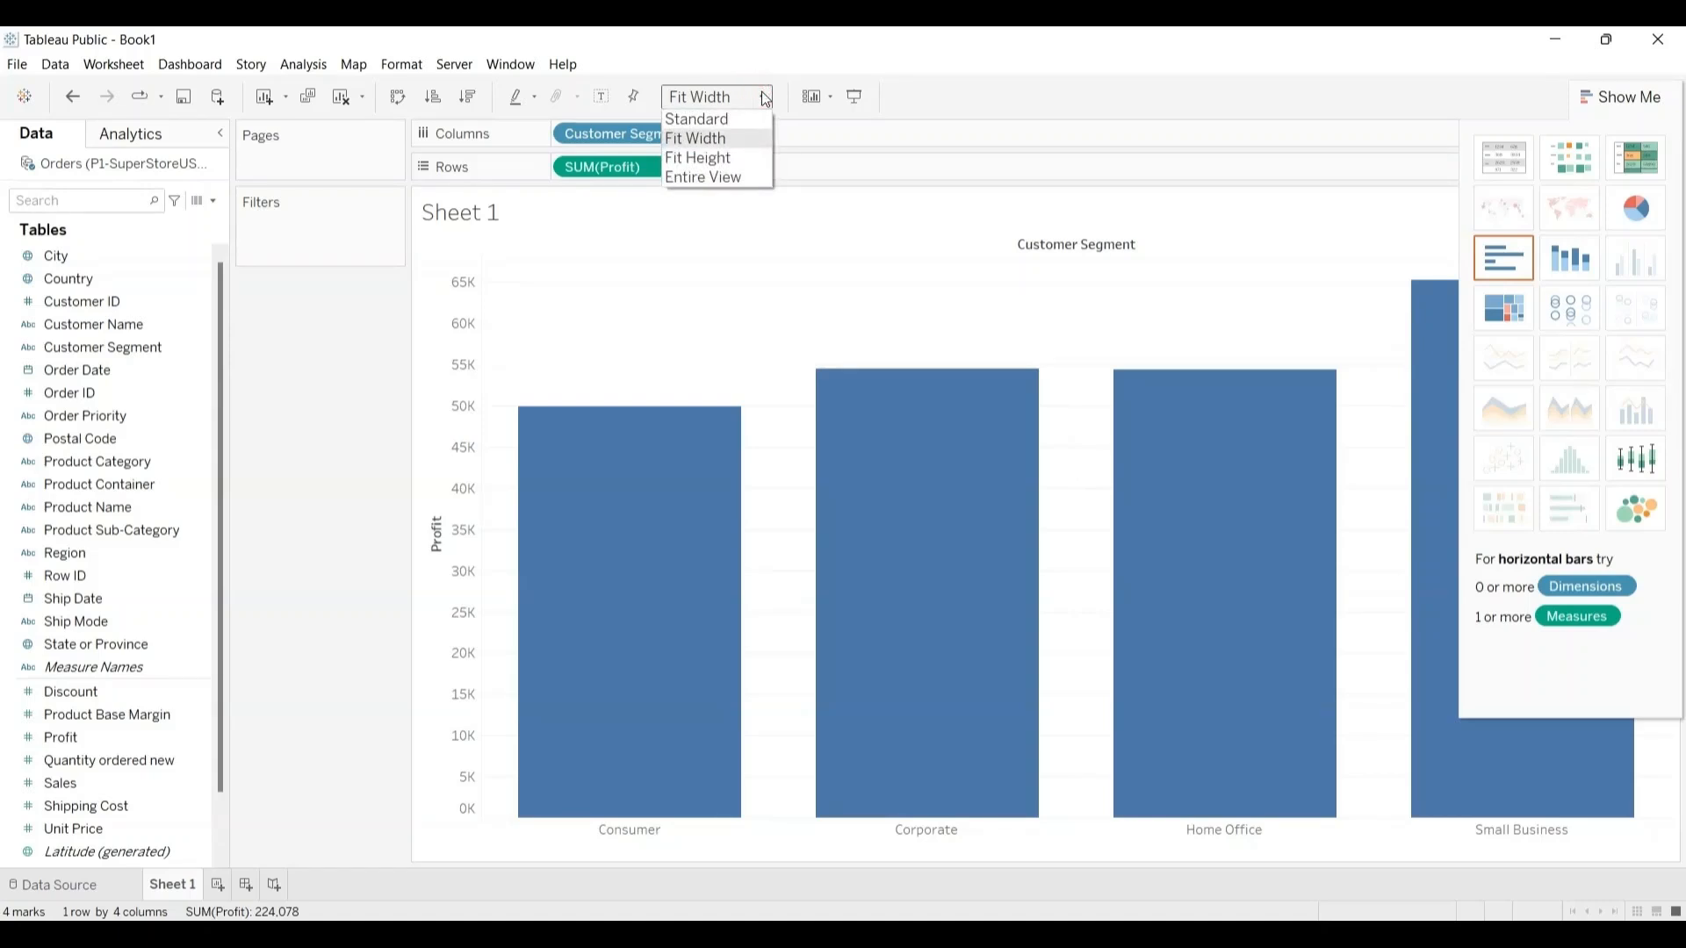
pyautogui.click(723, 159)
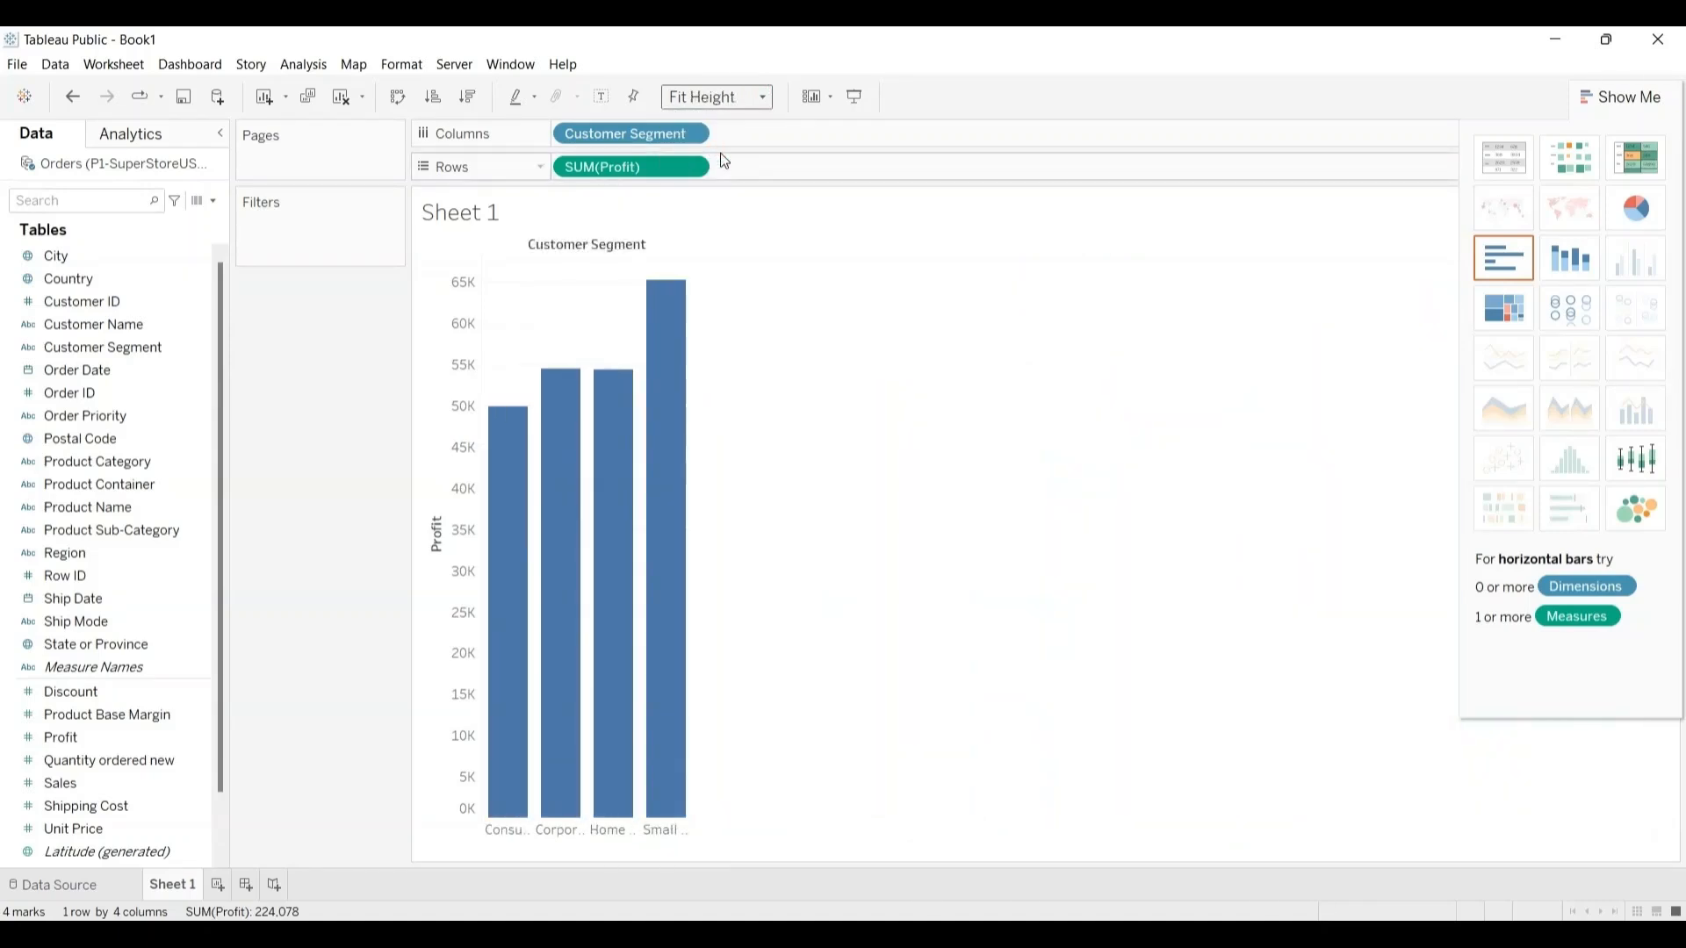
pyautogui.click(761, 96)
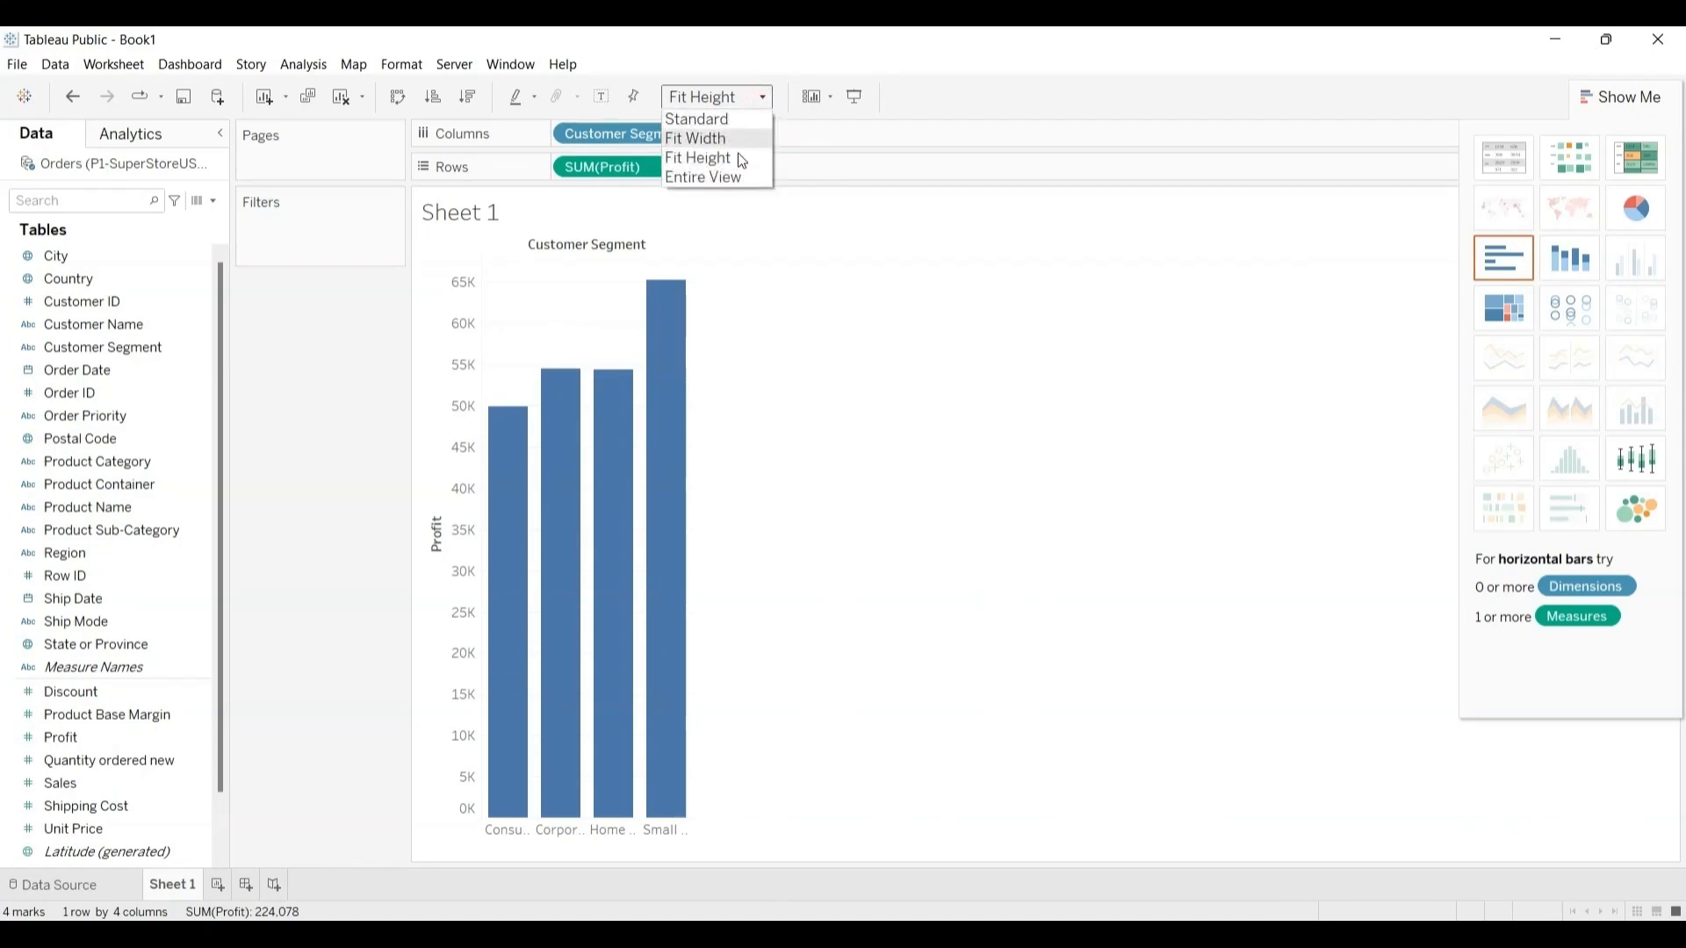
pyautogui.click(732, 178)
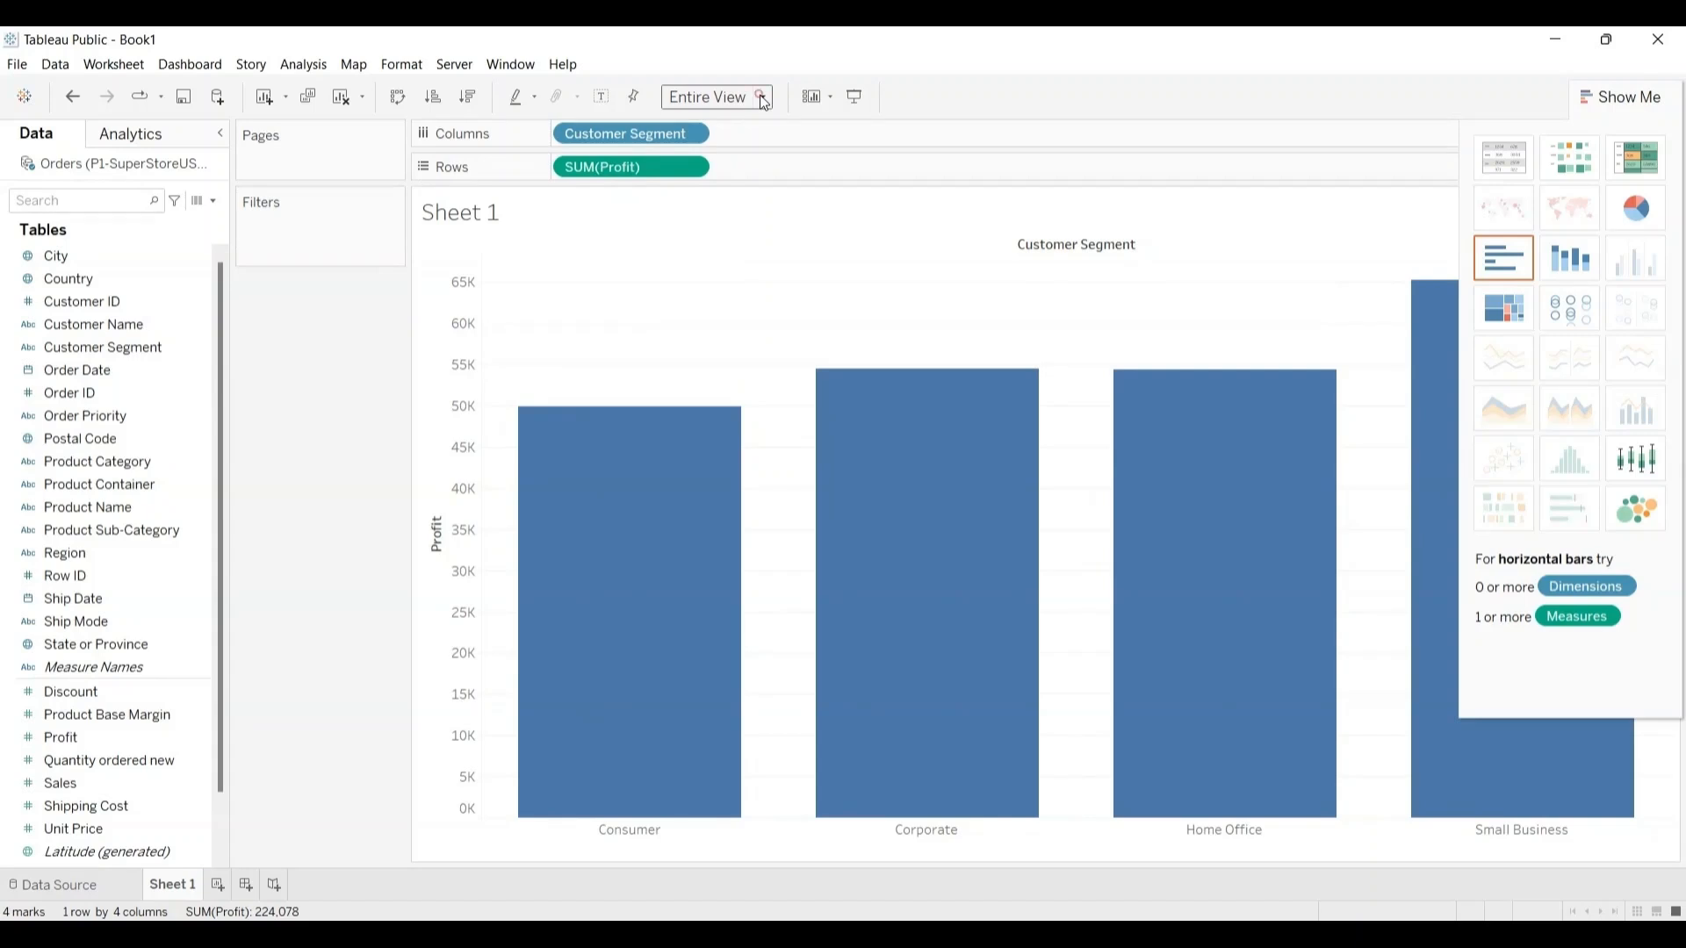
# Step: Set the Sheet 1 bar chart to Fit Height and convert it into a treemap
pyautogui.click(762, 99)
pyautogui.click(720, 159)
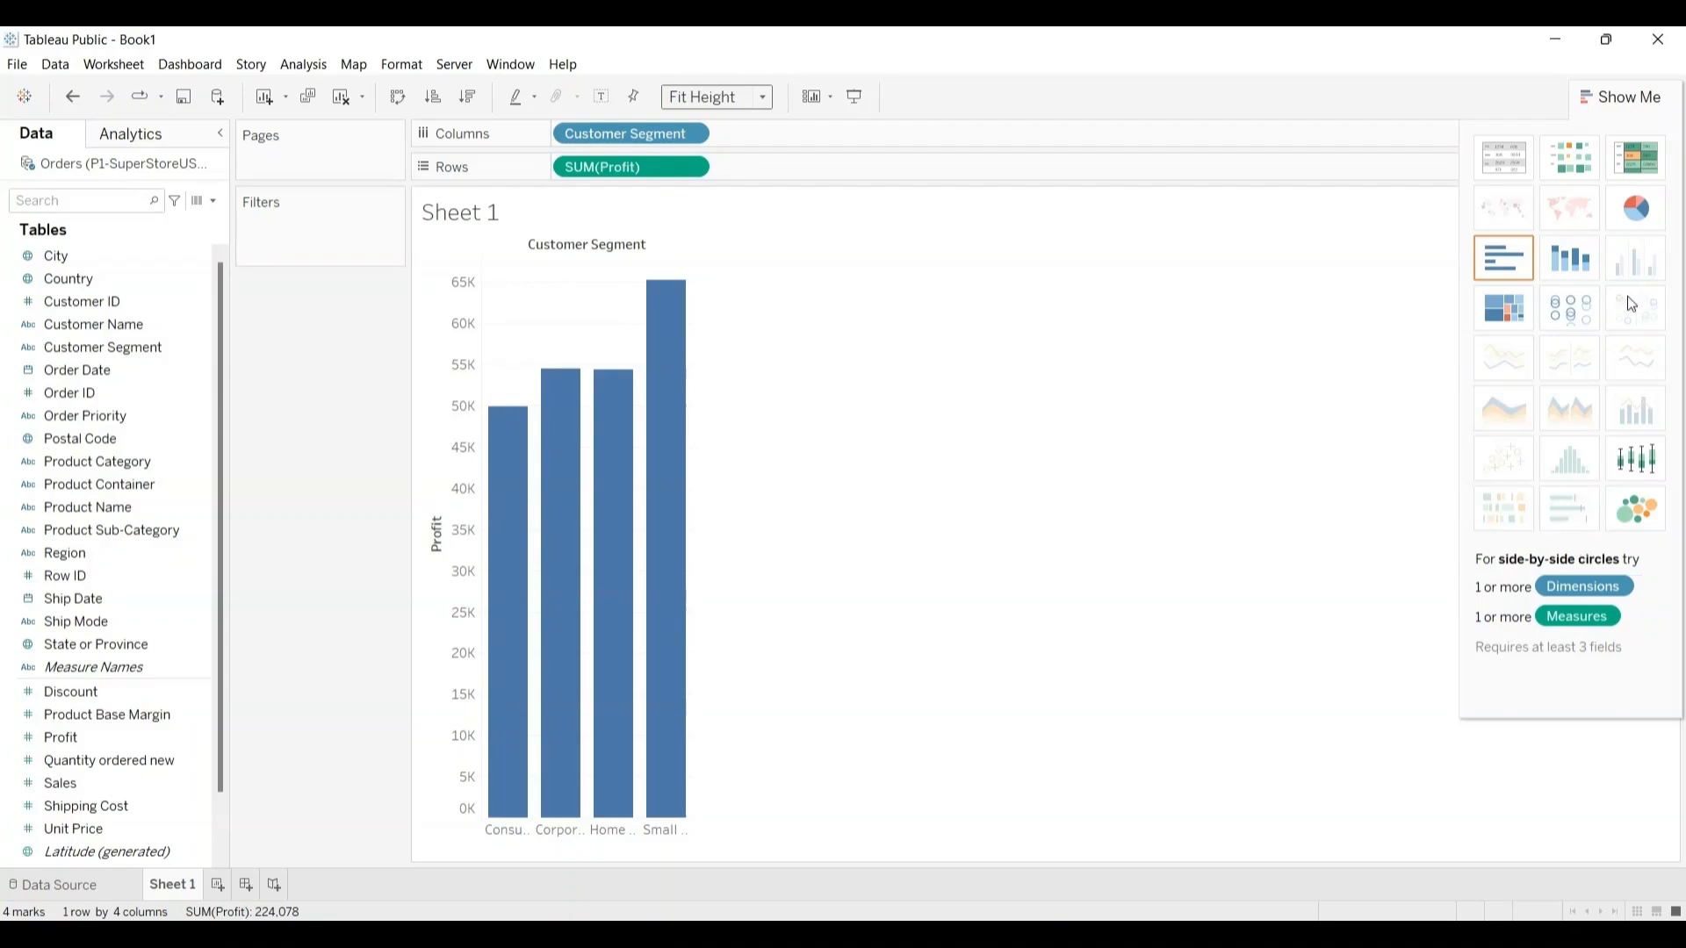
pyautogui.click(1512, 314)
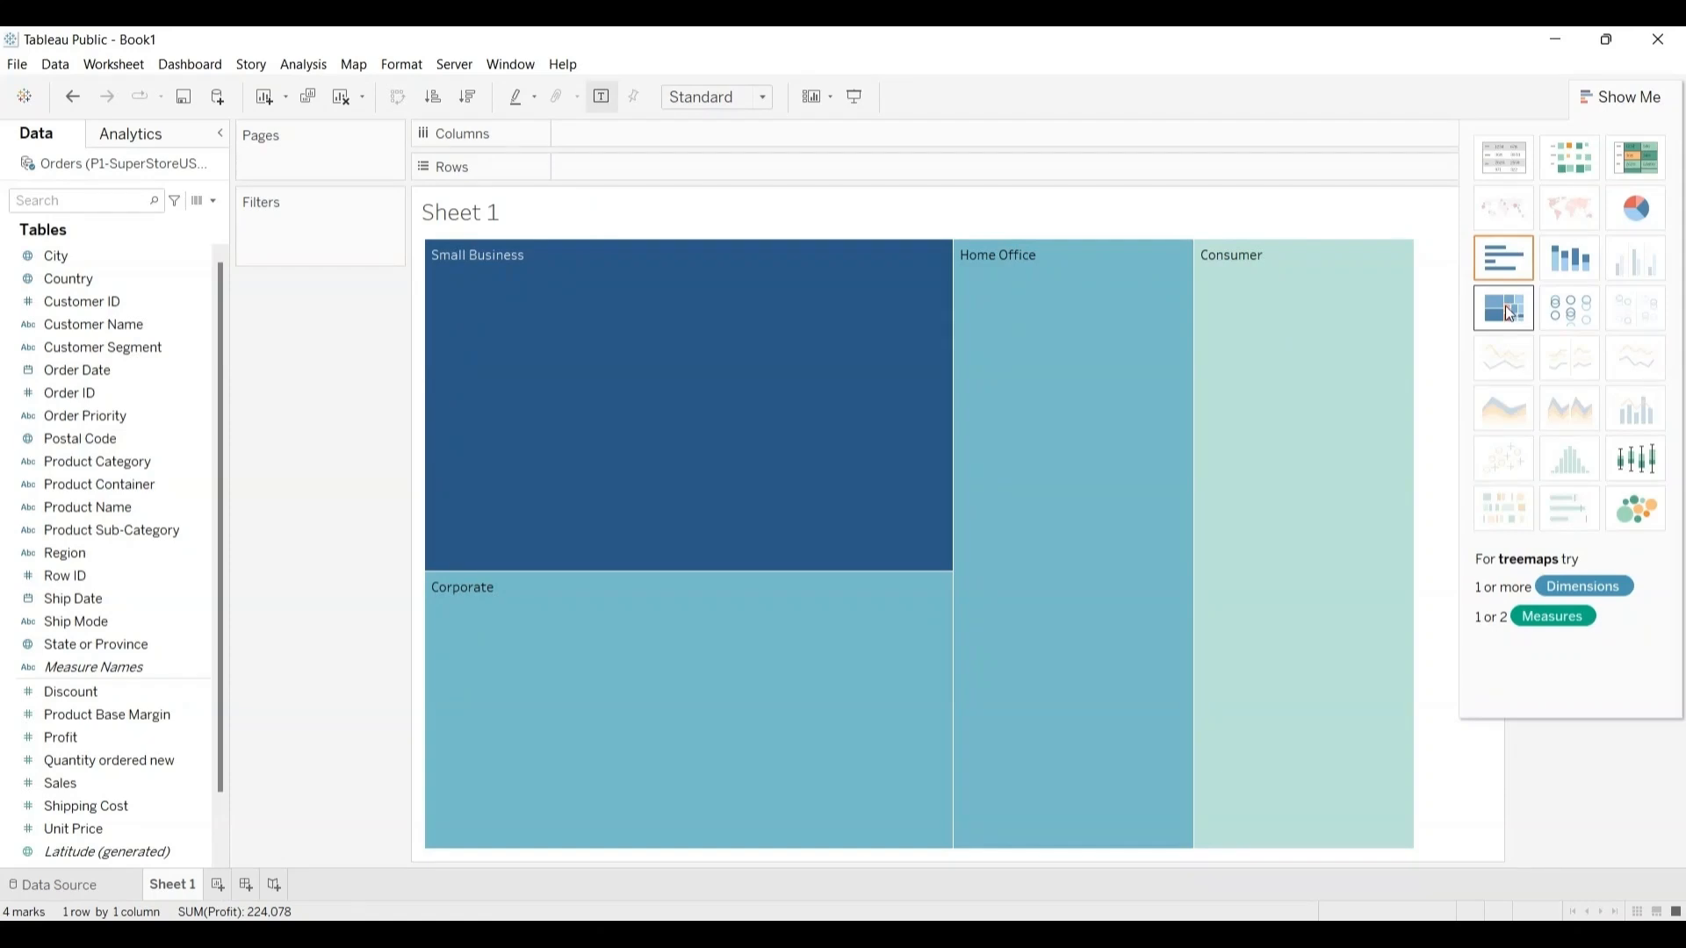
pyautogui.moveTo(879, 374)
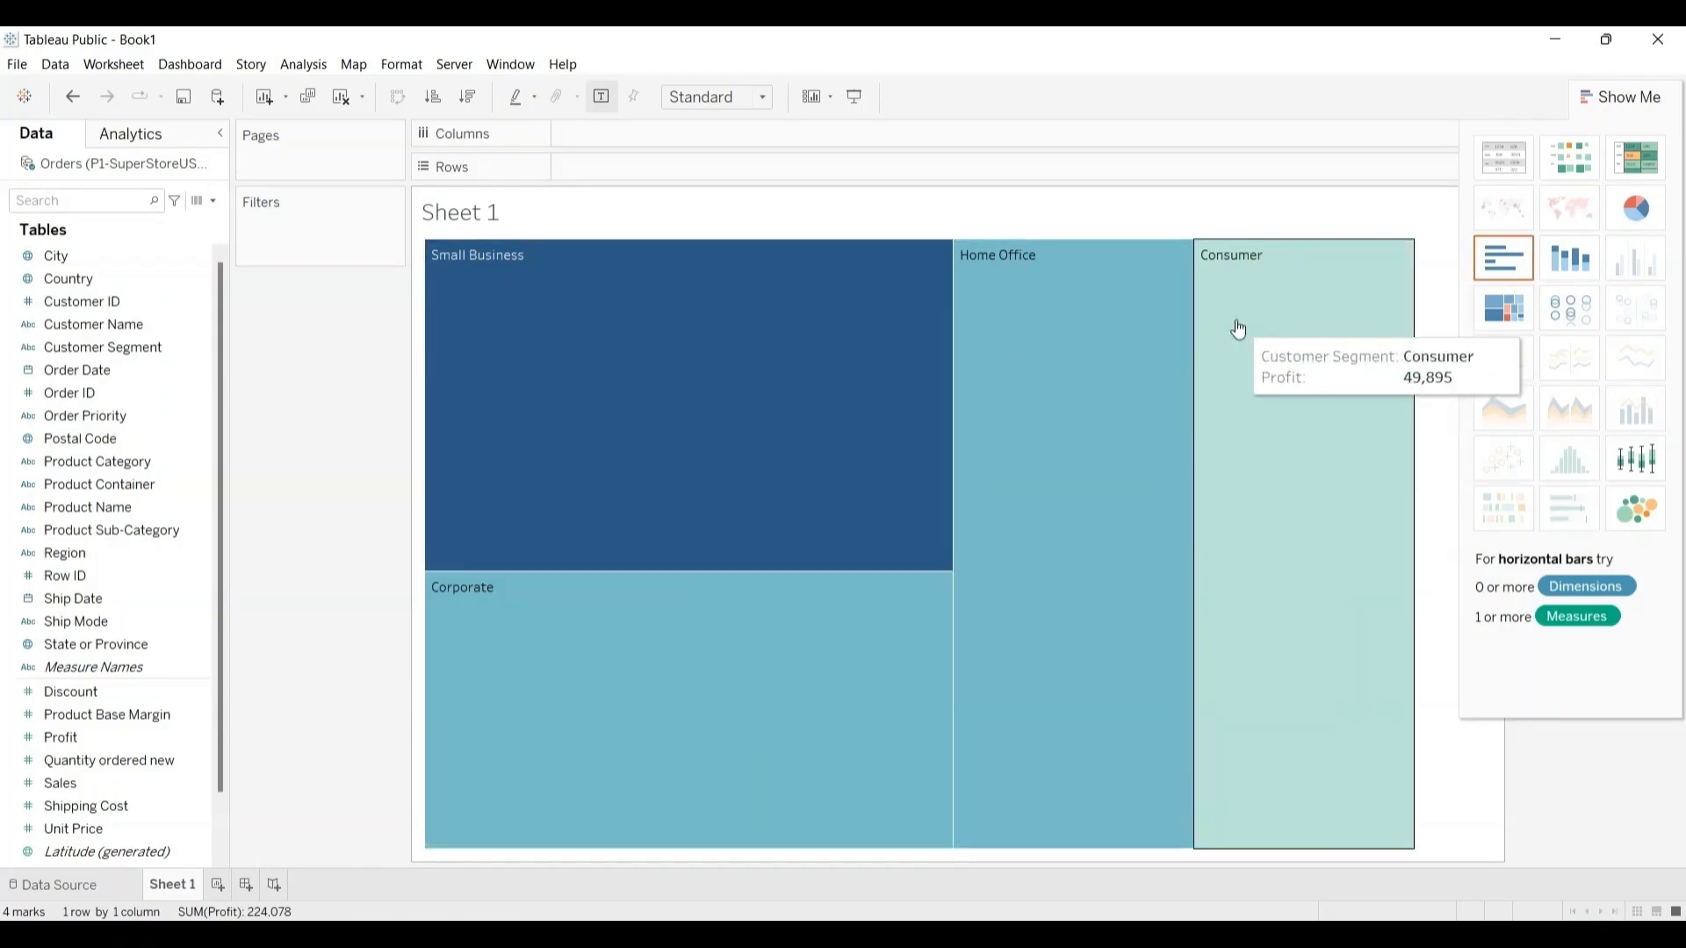
# Step: Try pie chart, packed bubbles, circle view and highlight table for Profit by Customer Segment, and change the view back to horizontal bars
pyautogui.click(1634, 212)
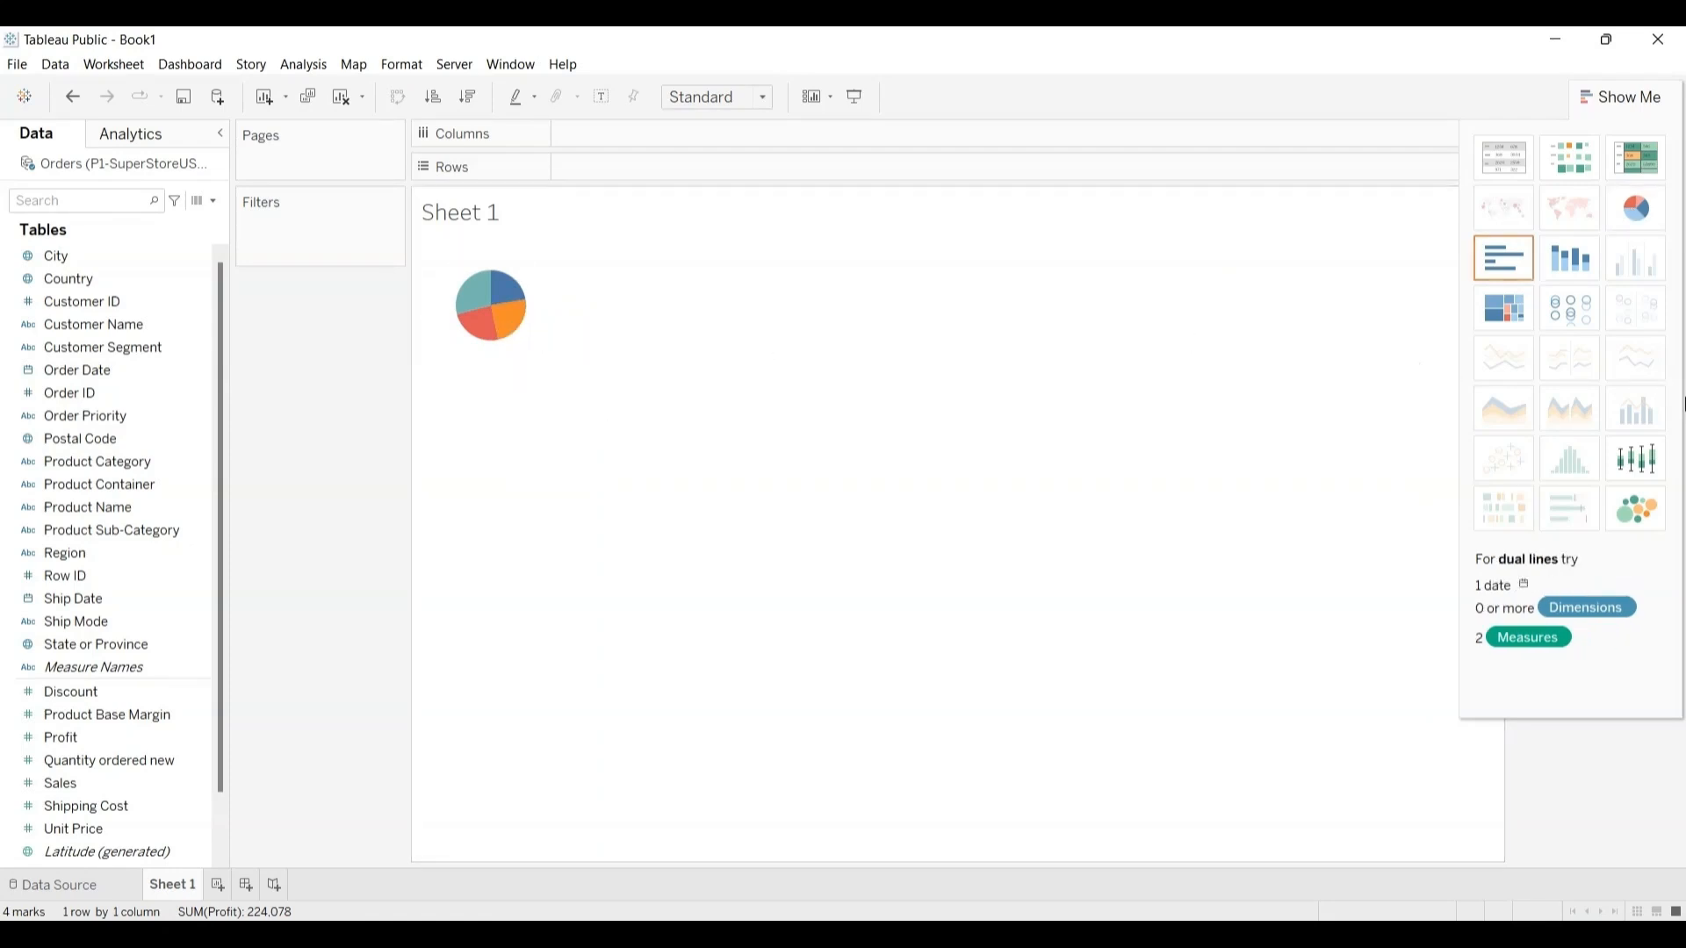
pyautogui.click(1639, 516)
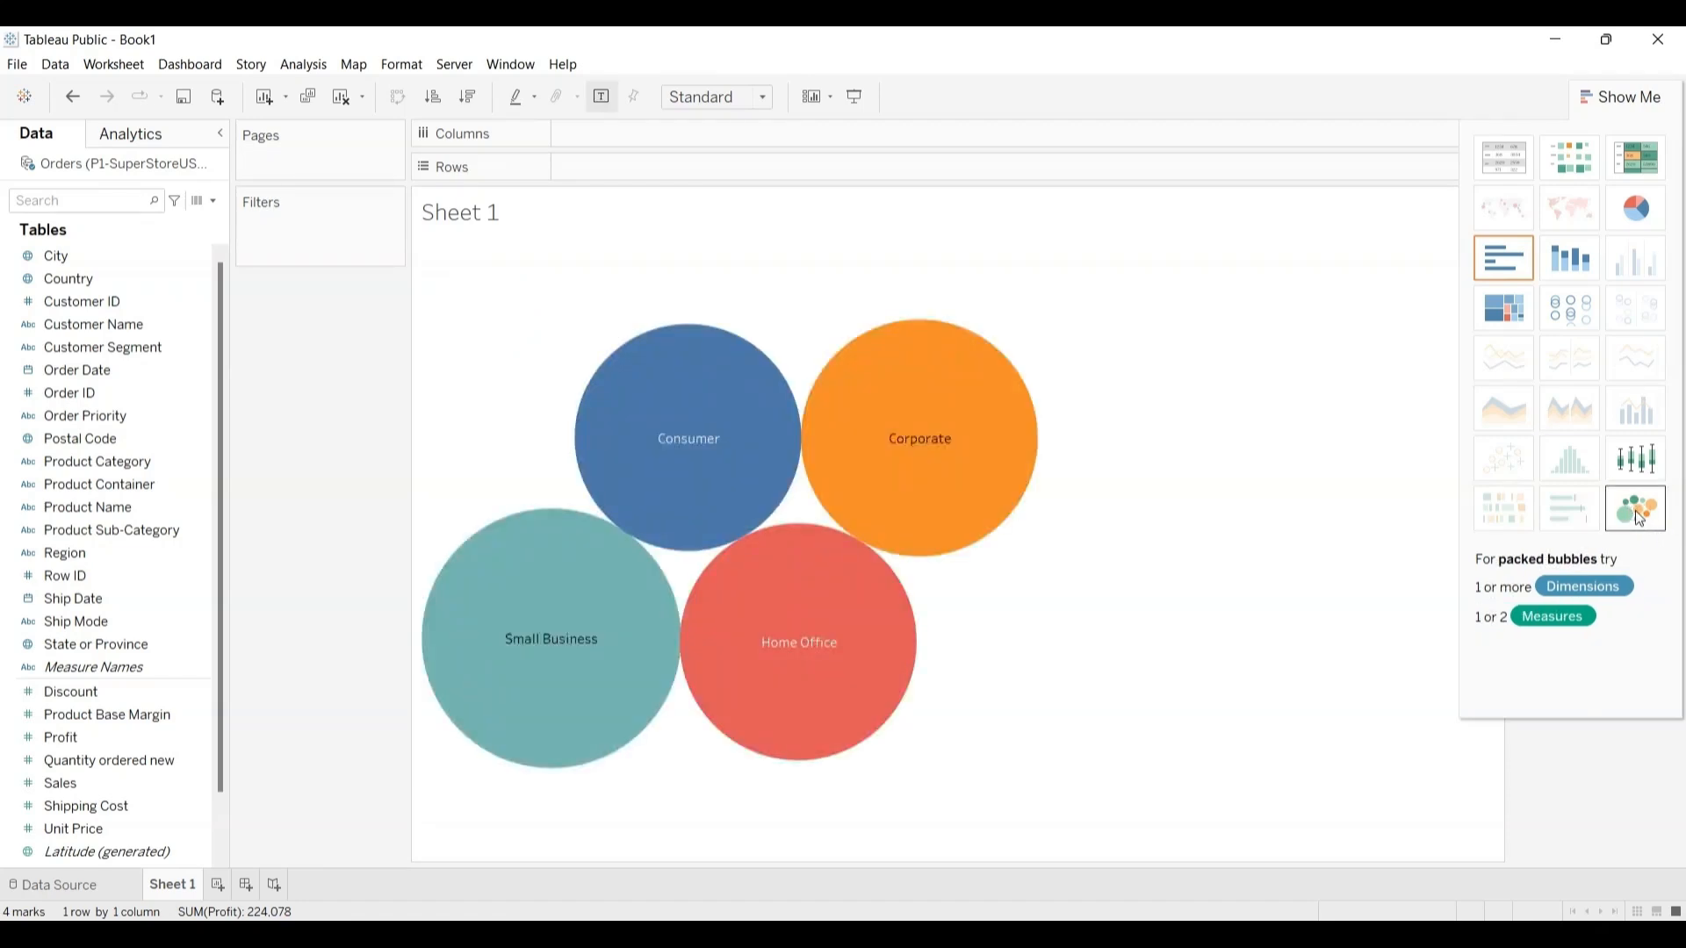
pyautogui.click(1559, 309)
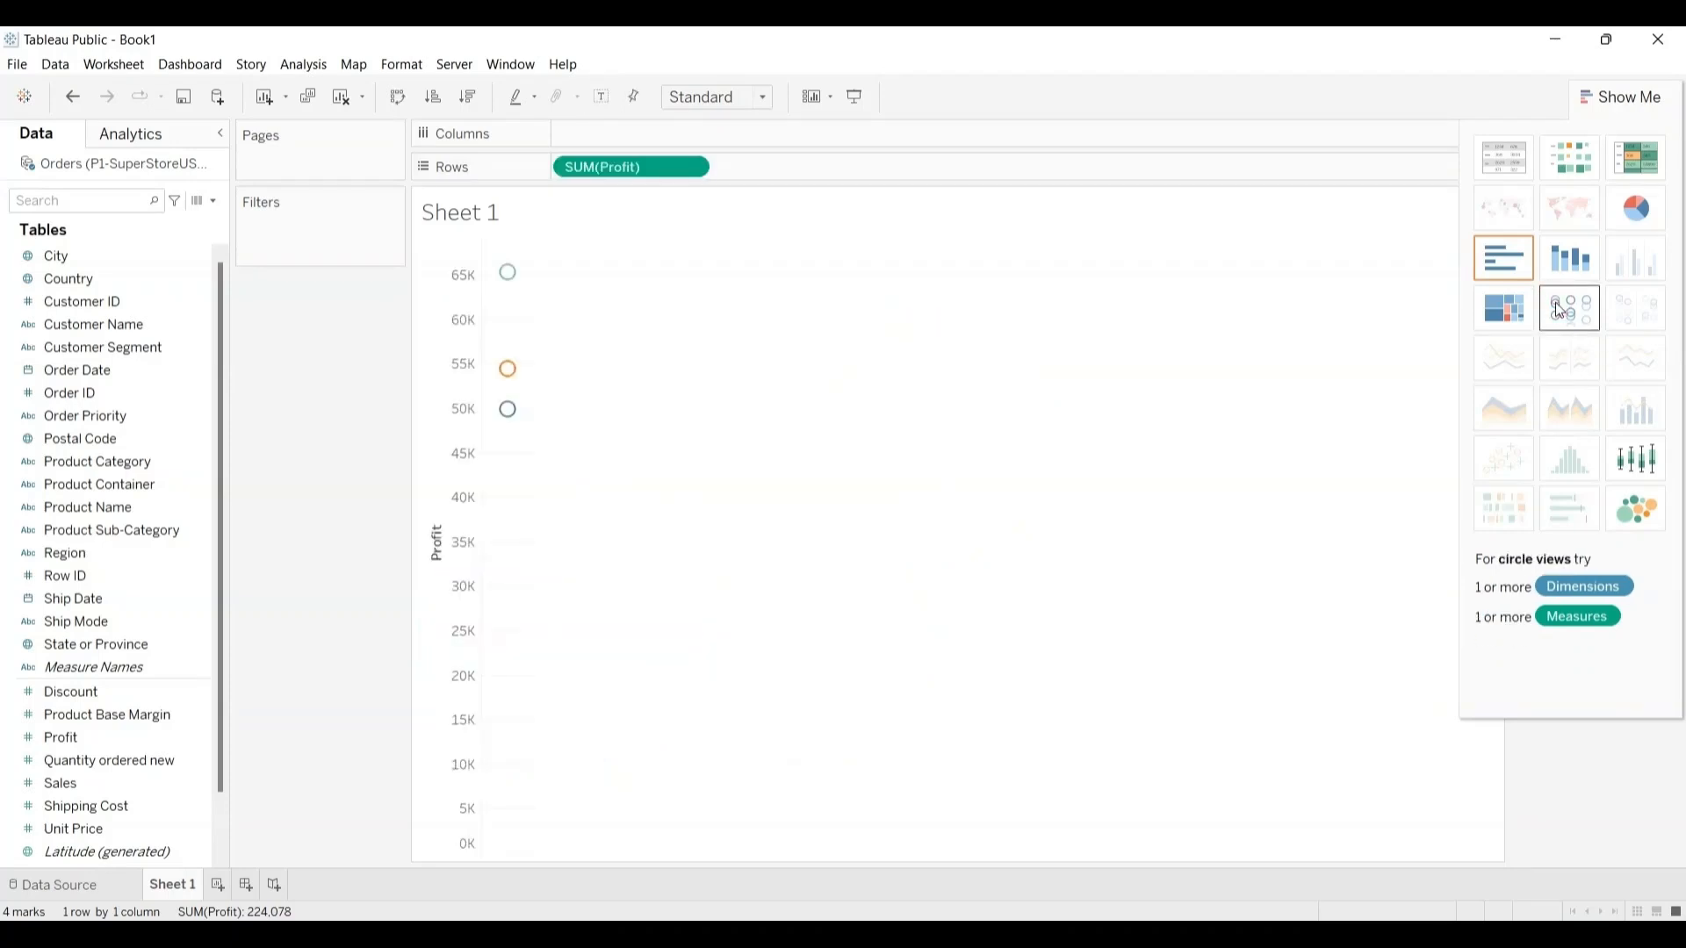
pyautogui.click(1639, 162)
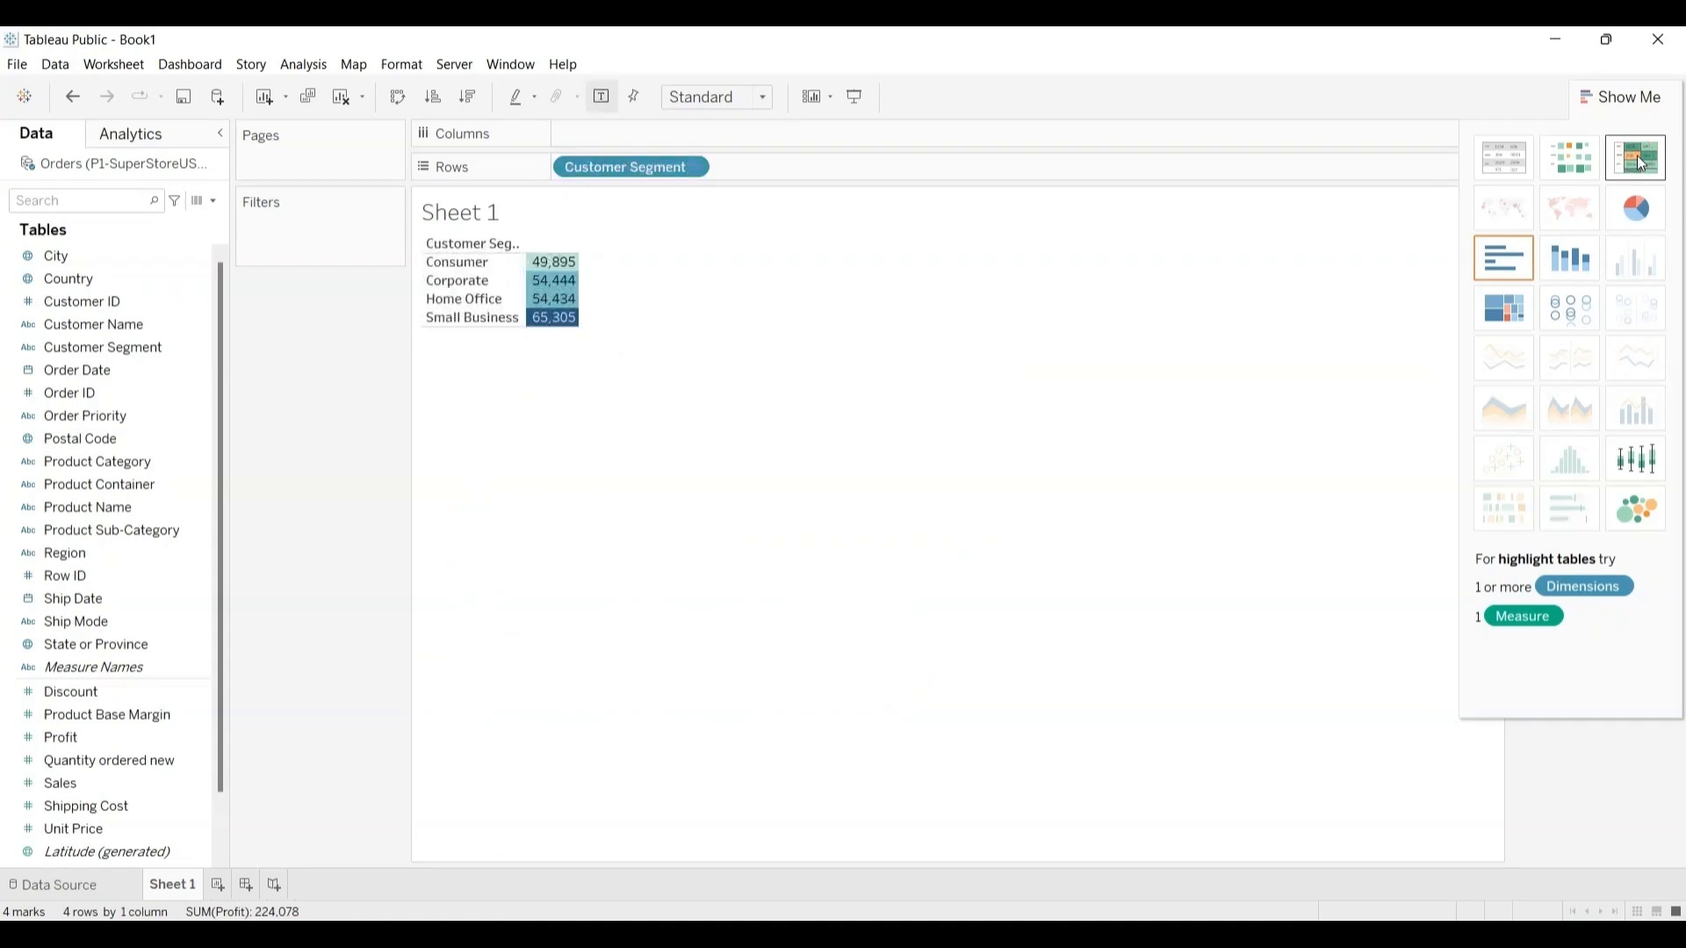
pyautogui.click(1510, 254)
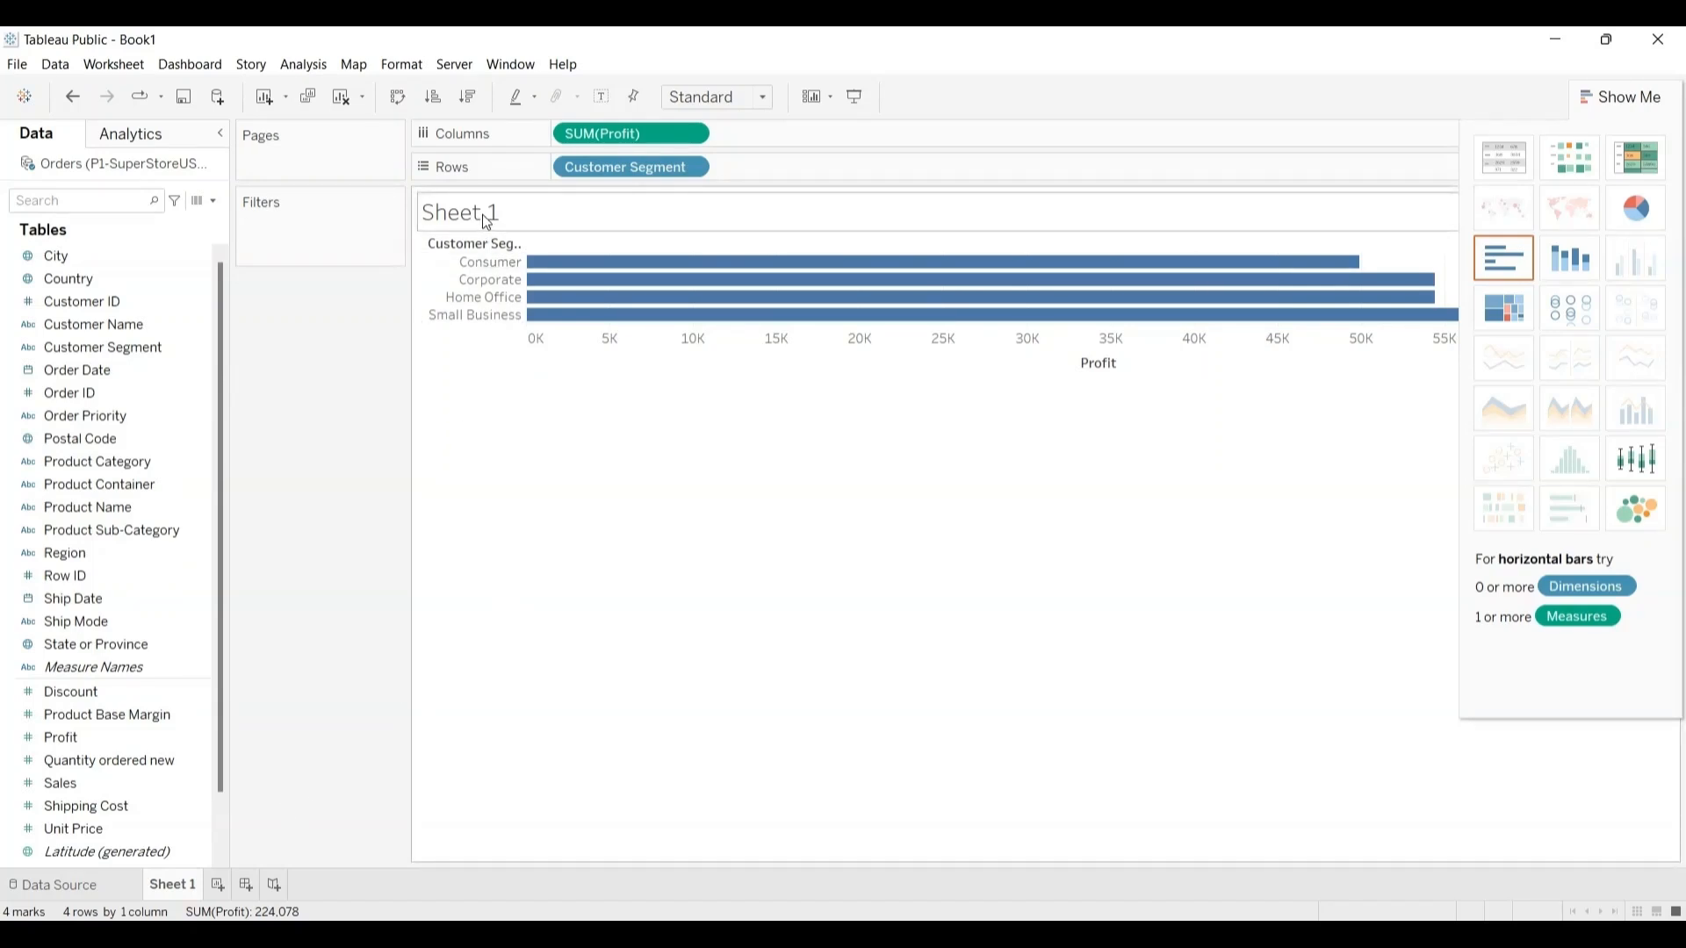
# Step: Add a new worksheet and chart Profit by Product Category on it as vertical bars
pyautogui.click(218, 883)
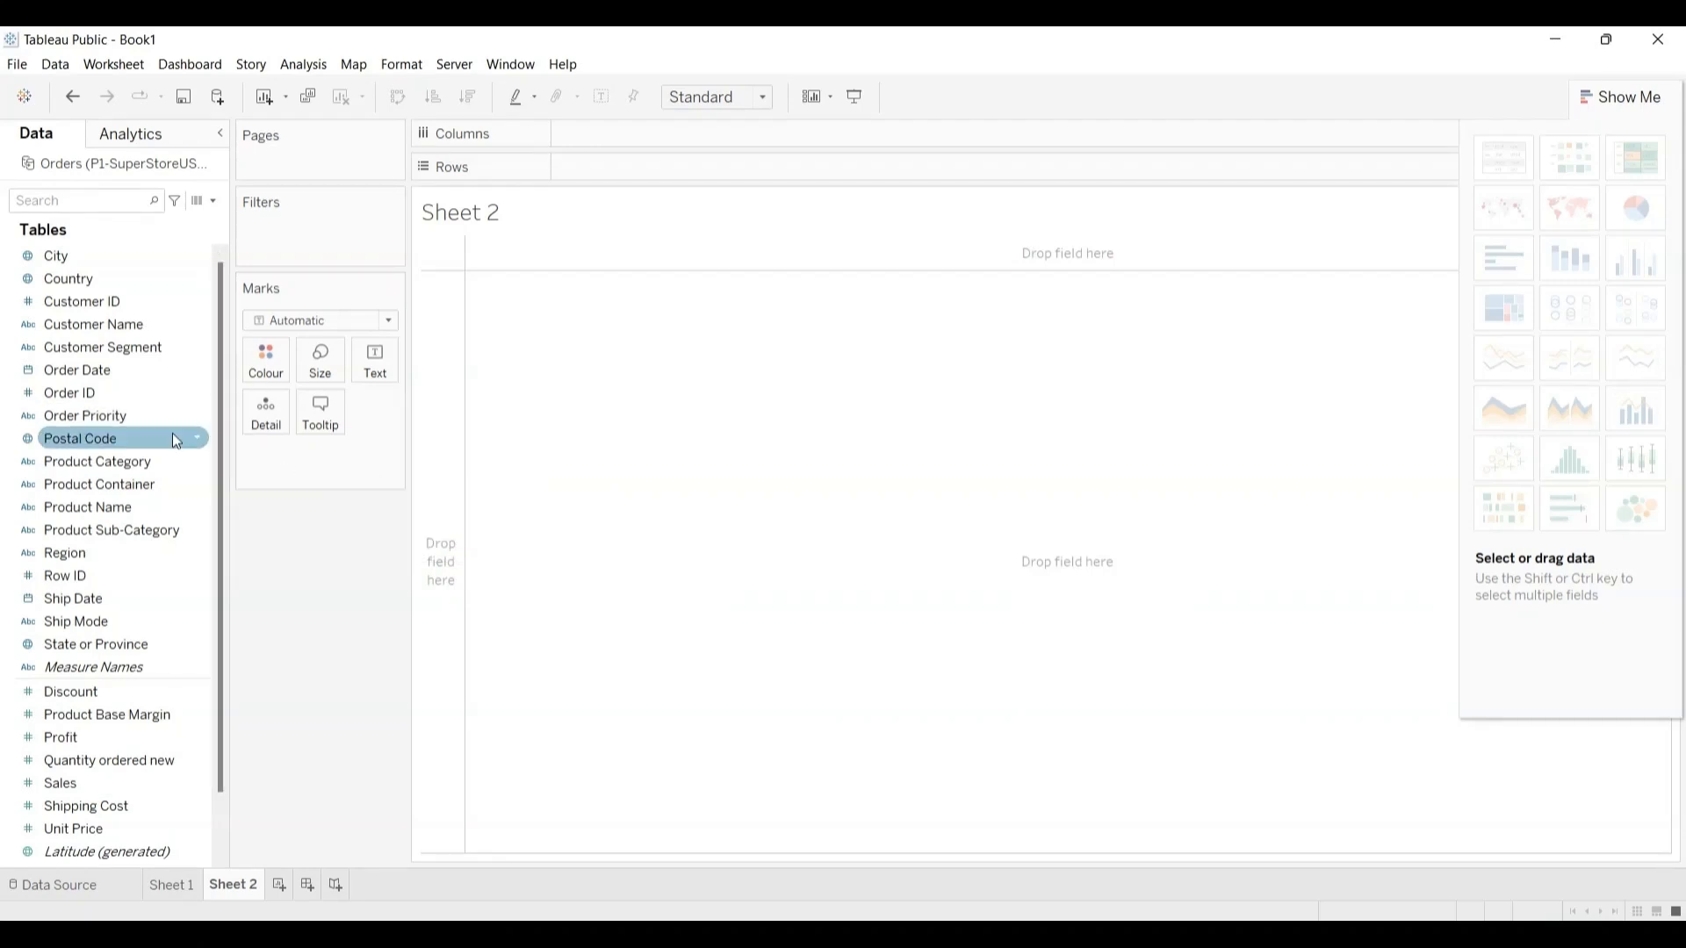
pyautogui.moveTo(117, 458); pyautogui.dragTo(641, 370)
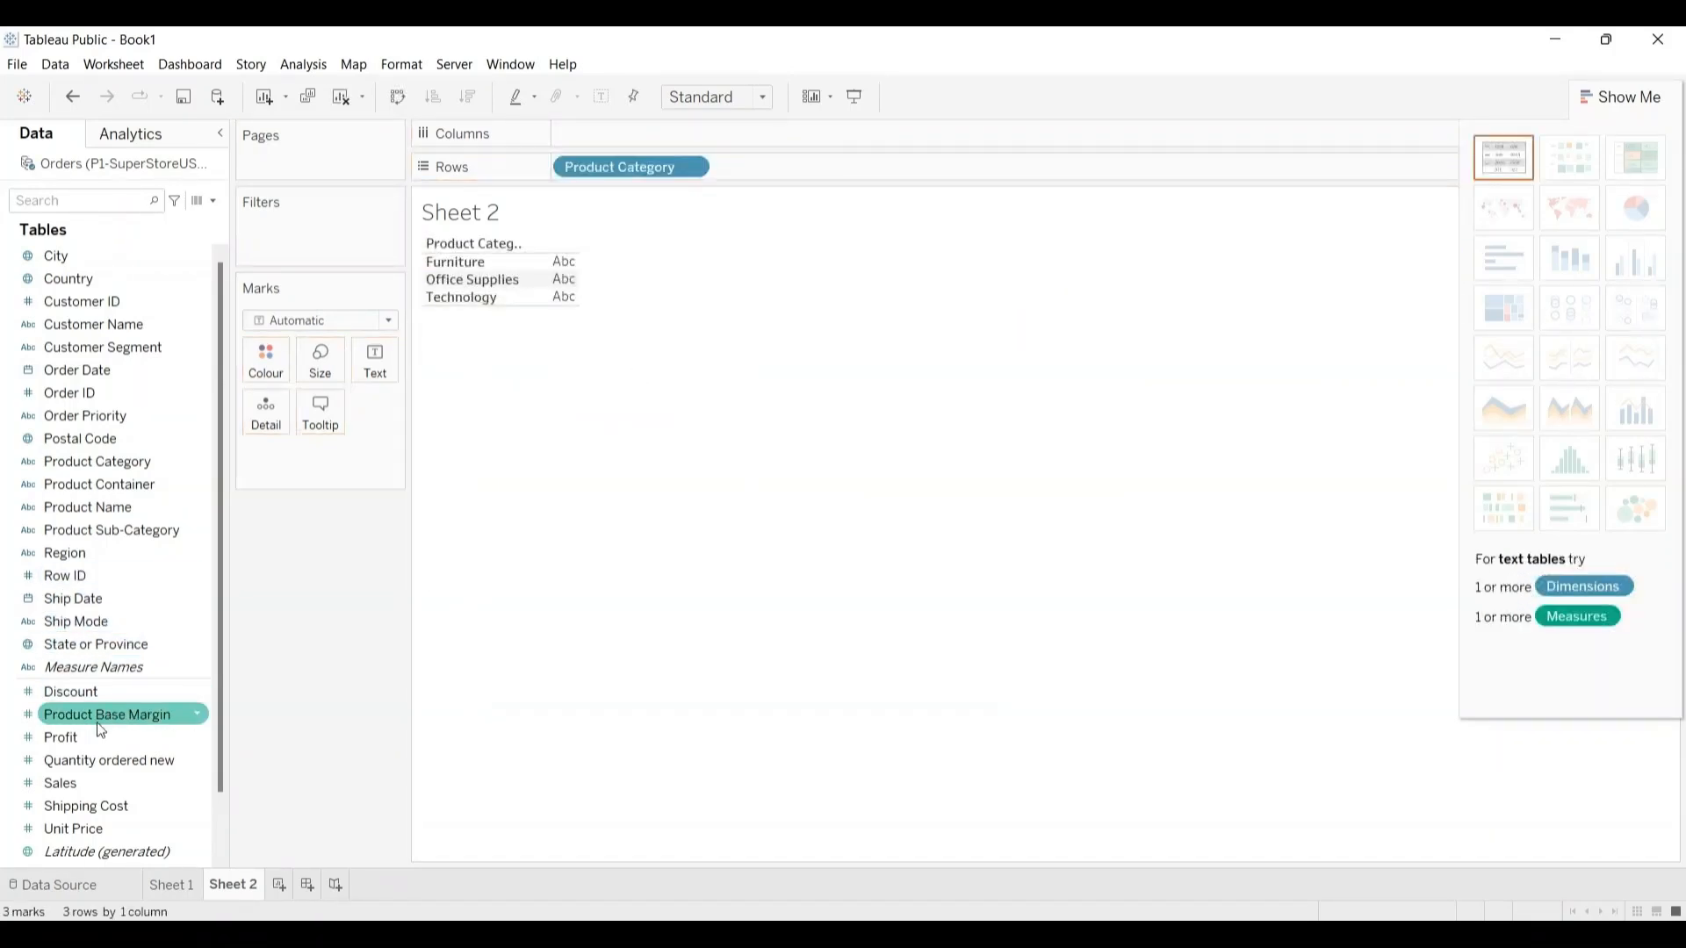
pyautogui.moveTo(72, 734); pyautogui.dragTo(608, 134)
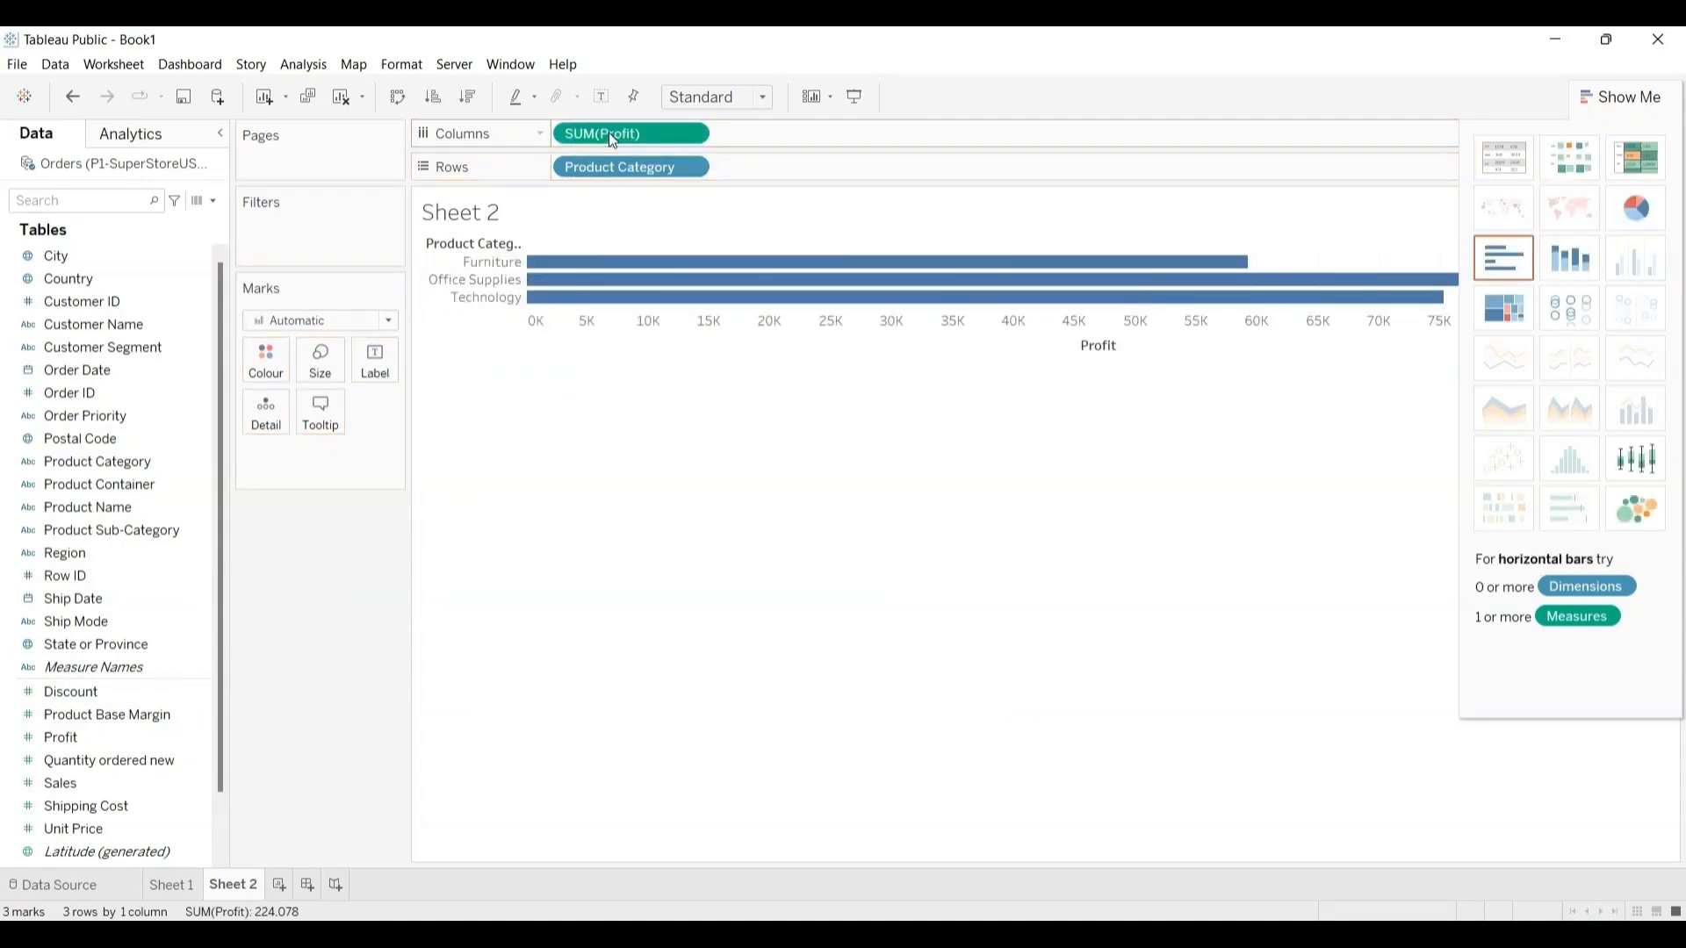
pyautogui.click(399, 98)
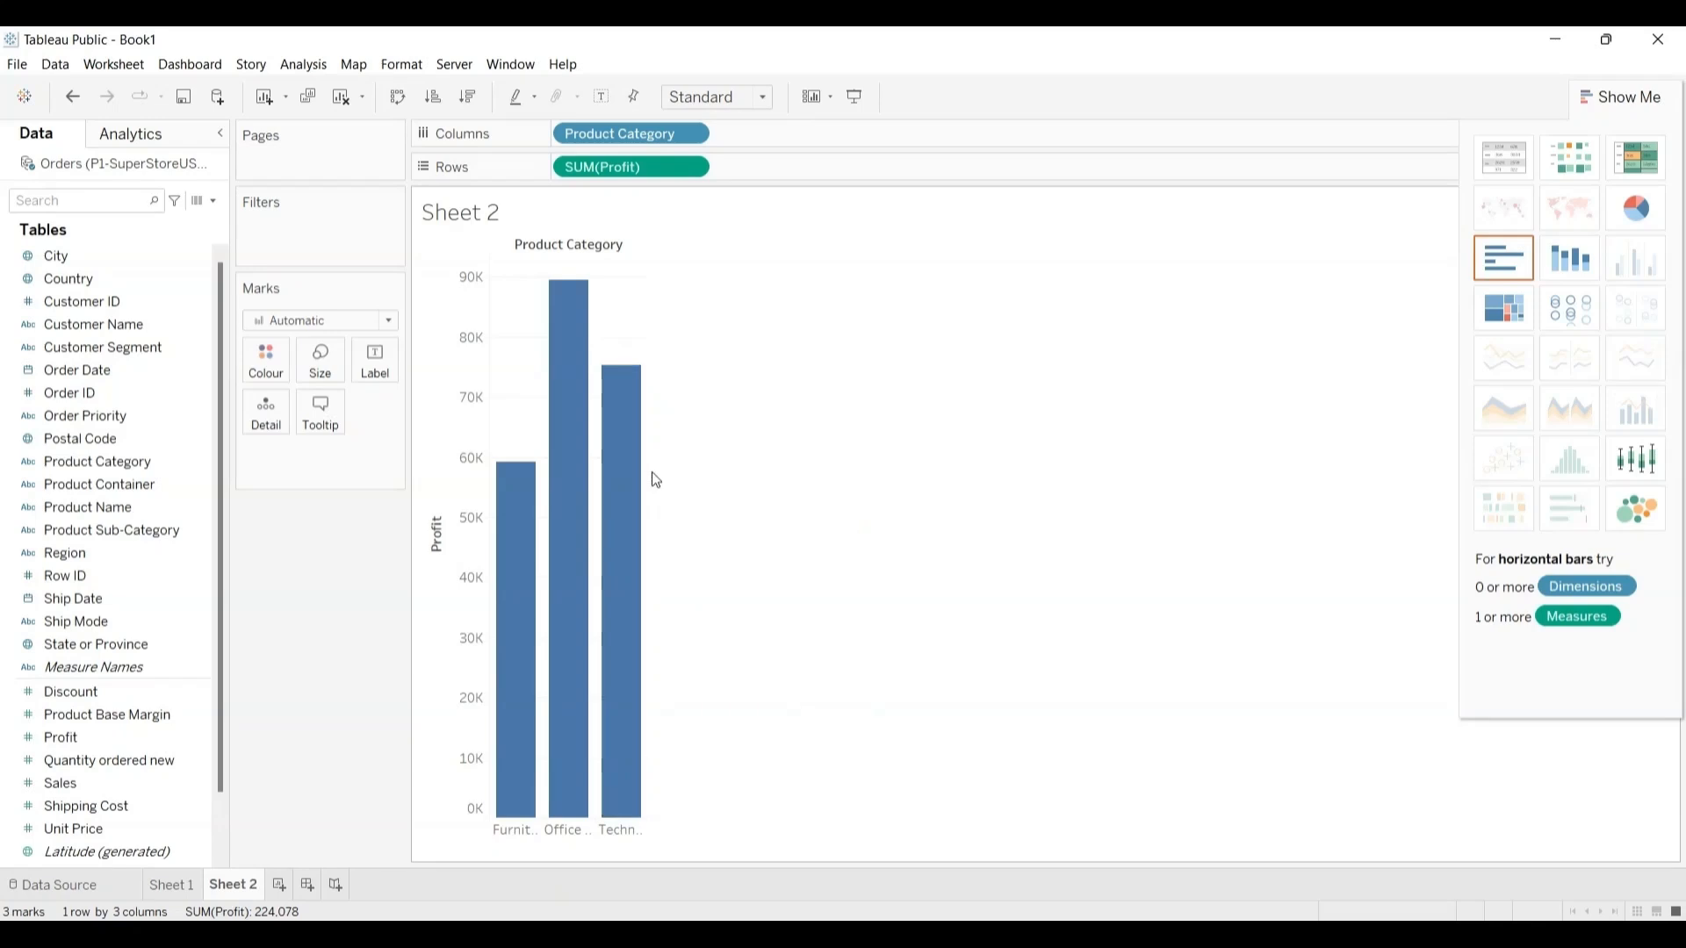
# Step: Widen the Product Category chart so that the full category names fit under the bars
pyautogui.moveTo(636, 484)
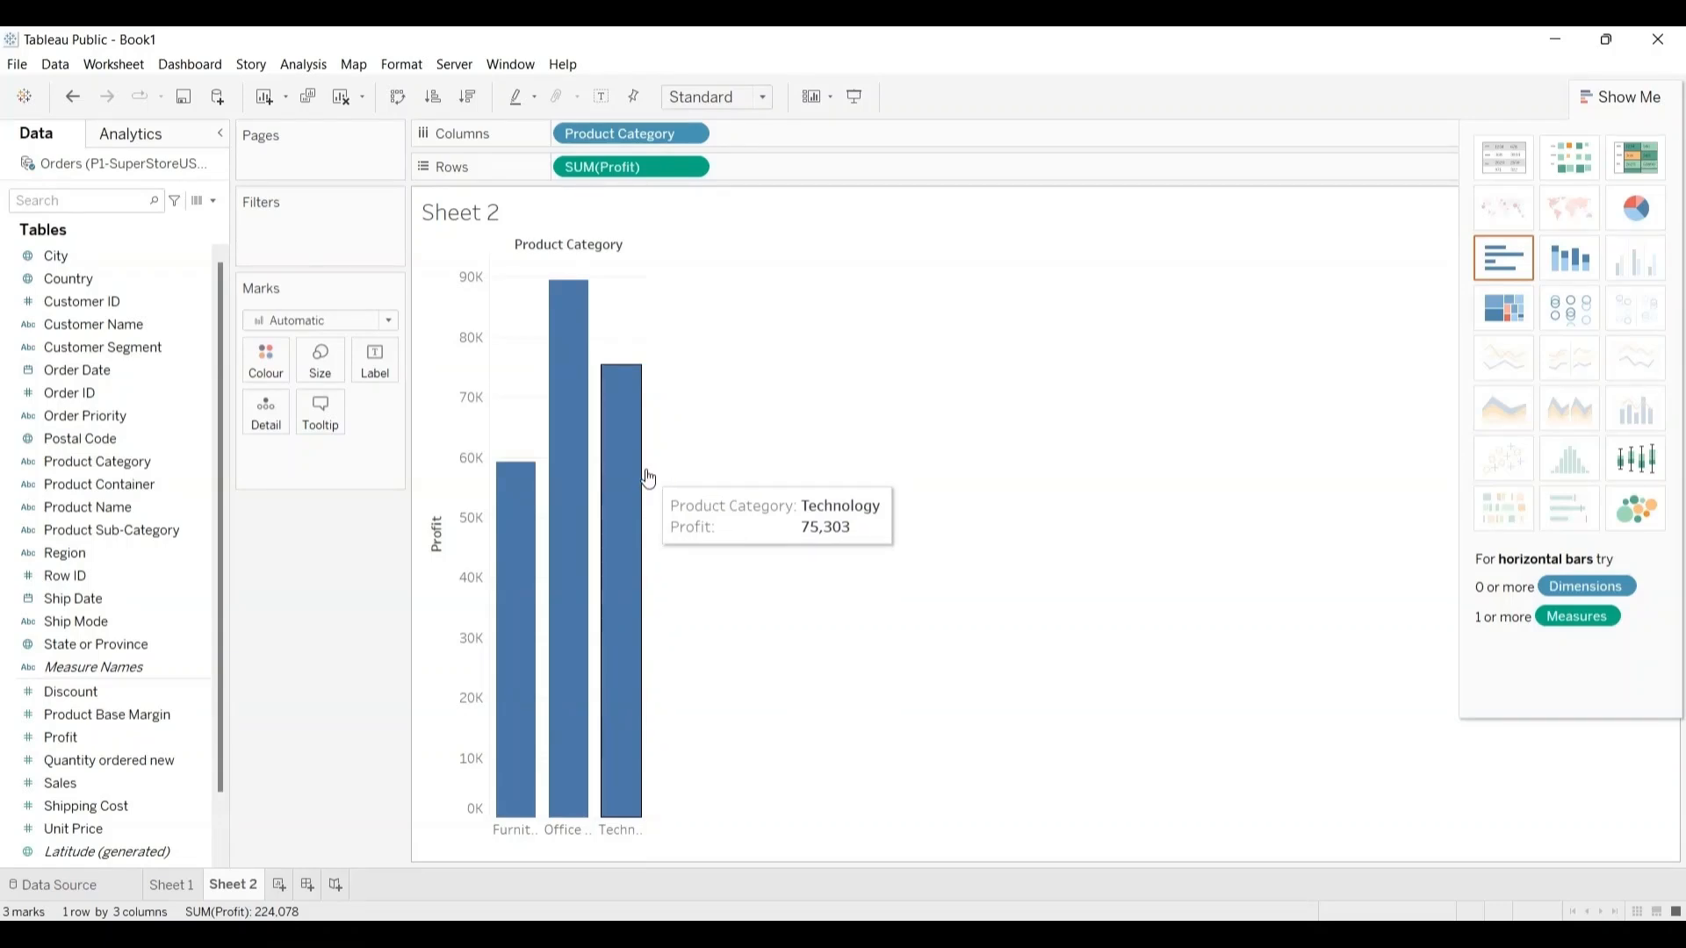
pyautogui.moveTo(648, 468); pyautogui.dragTo(809, 460)
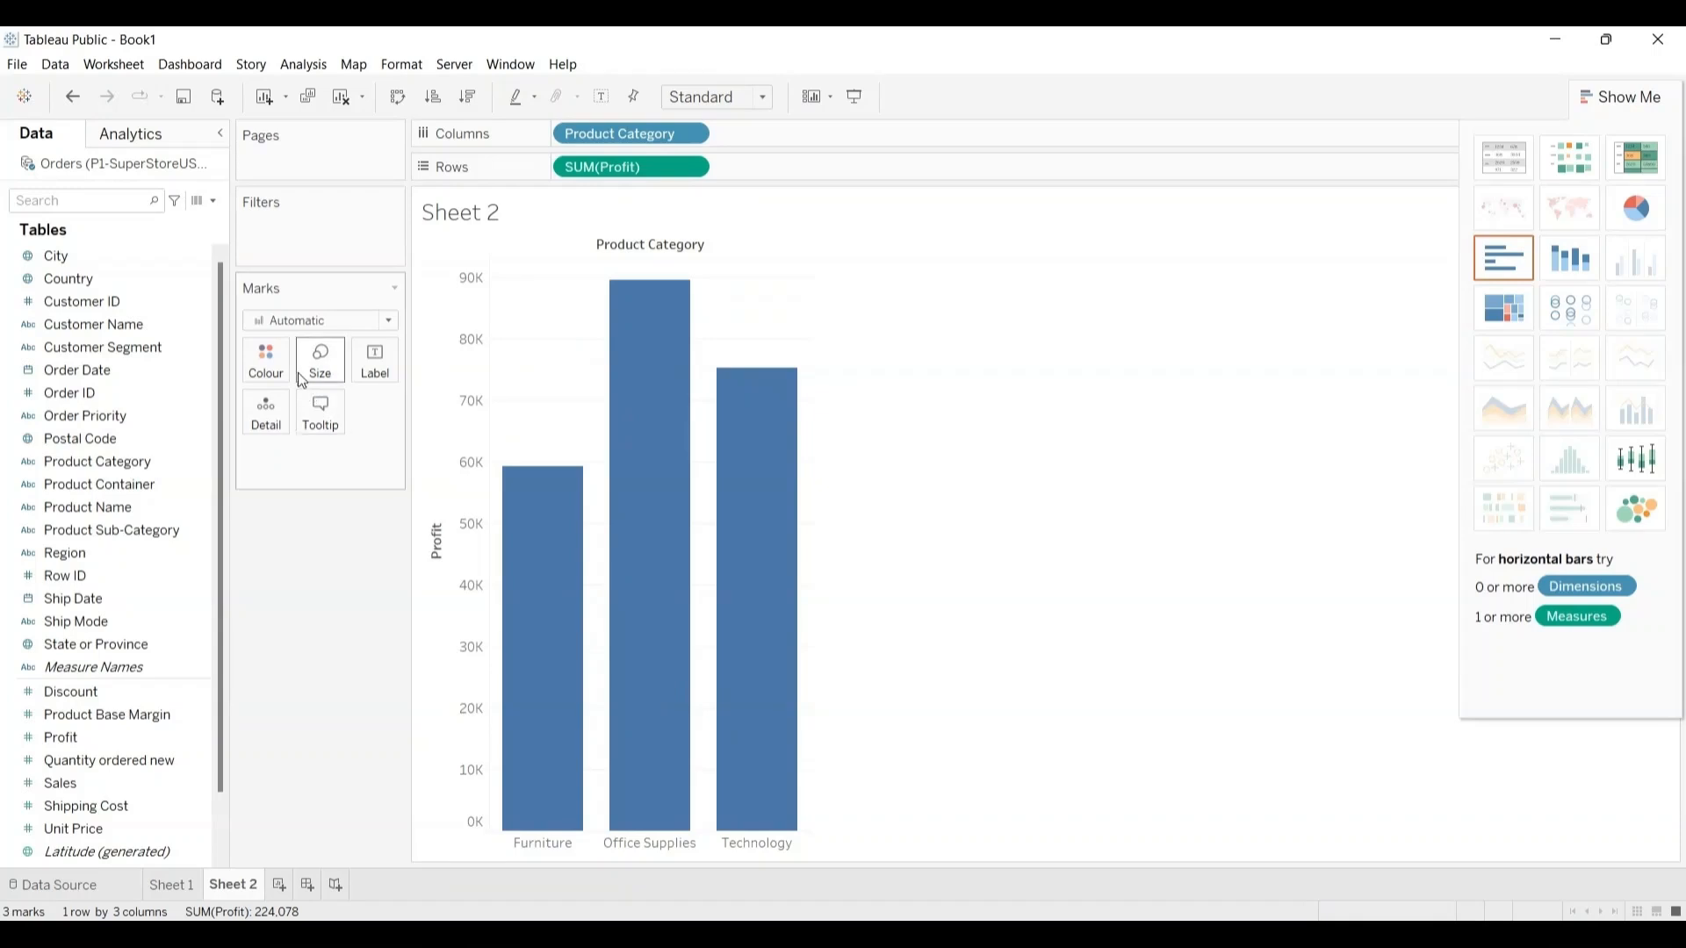
pyautogui.moveTo(691, 707)
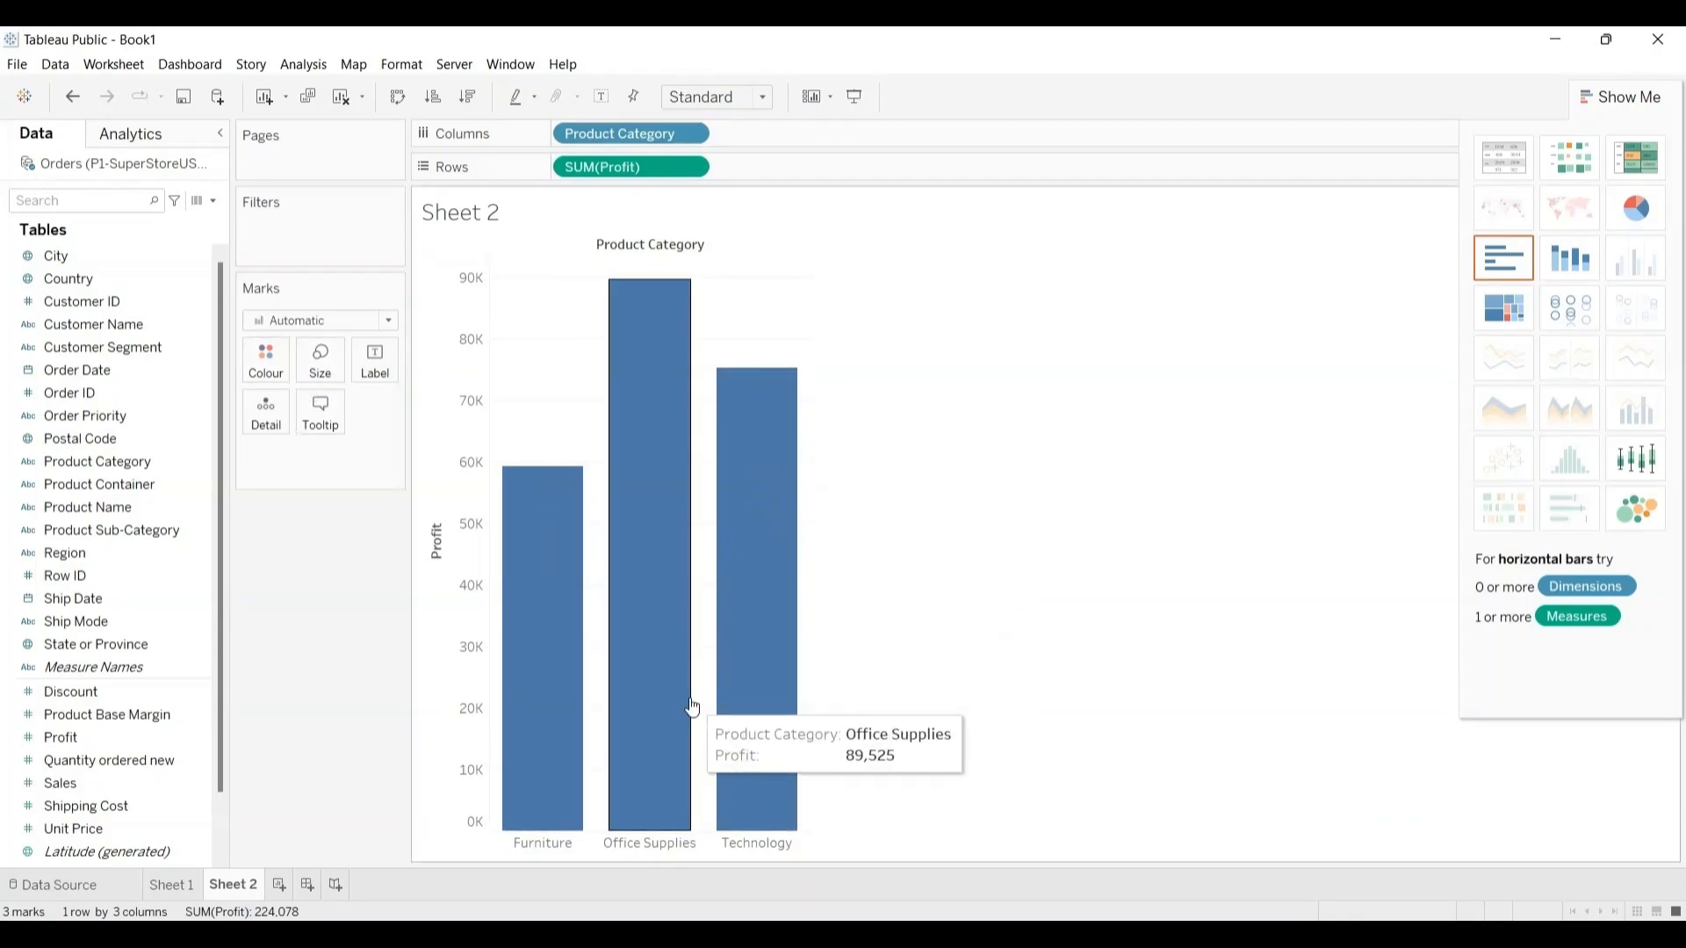
# Step: Colour the Product Category bars by Discount and show mark labels on them
pyautogui.click(101, 693)
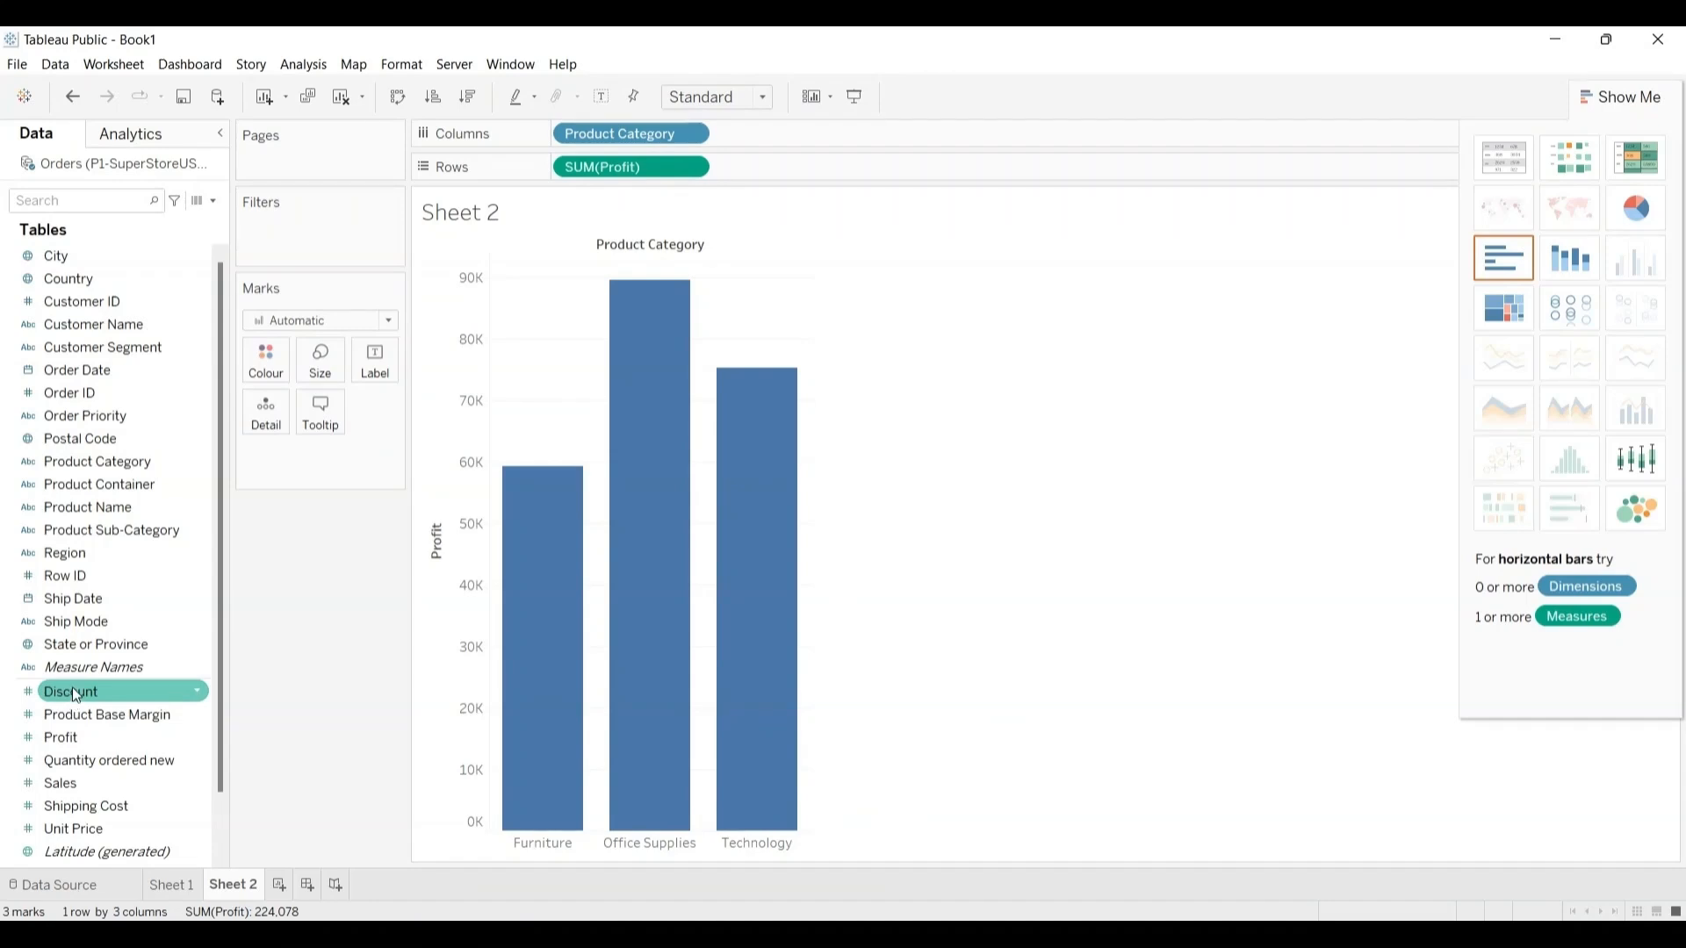
pyautogui.moveTo(72, 685); pyautogui.dragTo(267, 362)
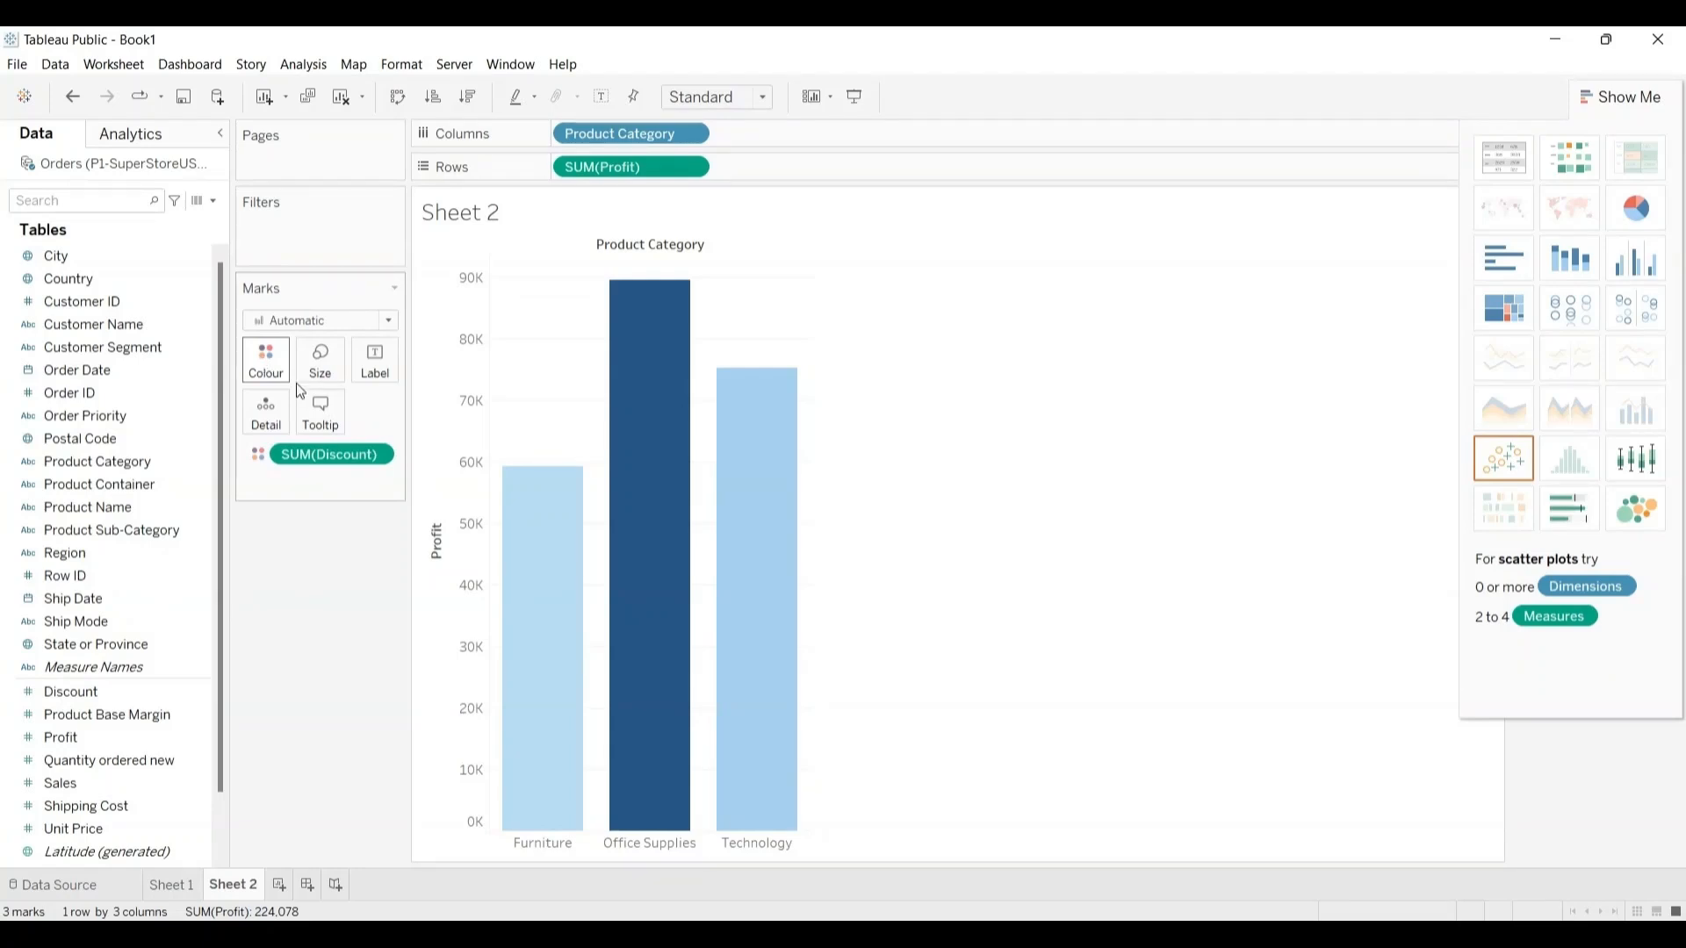
pyautogui.moveTo(550, 478)
pyautogui.click(376, 358)
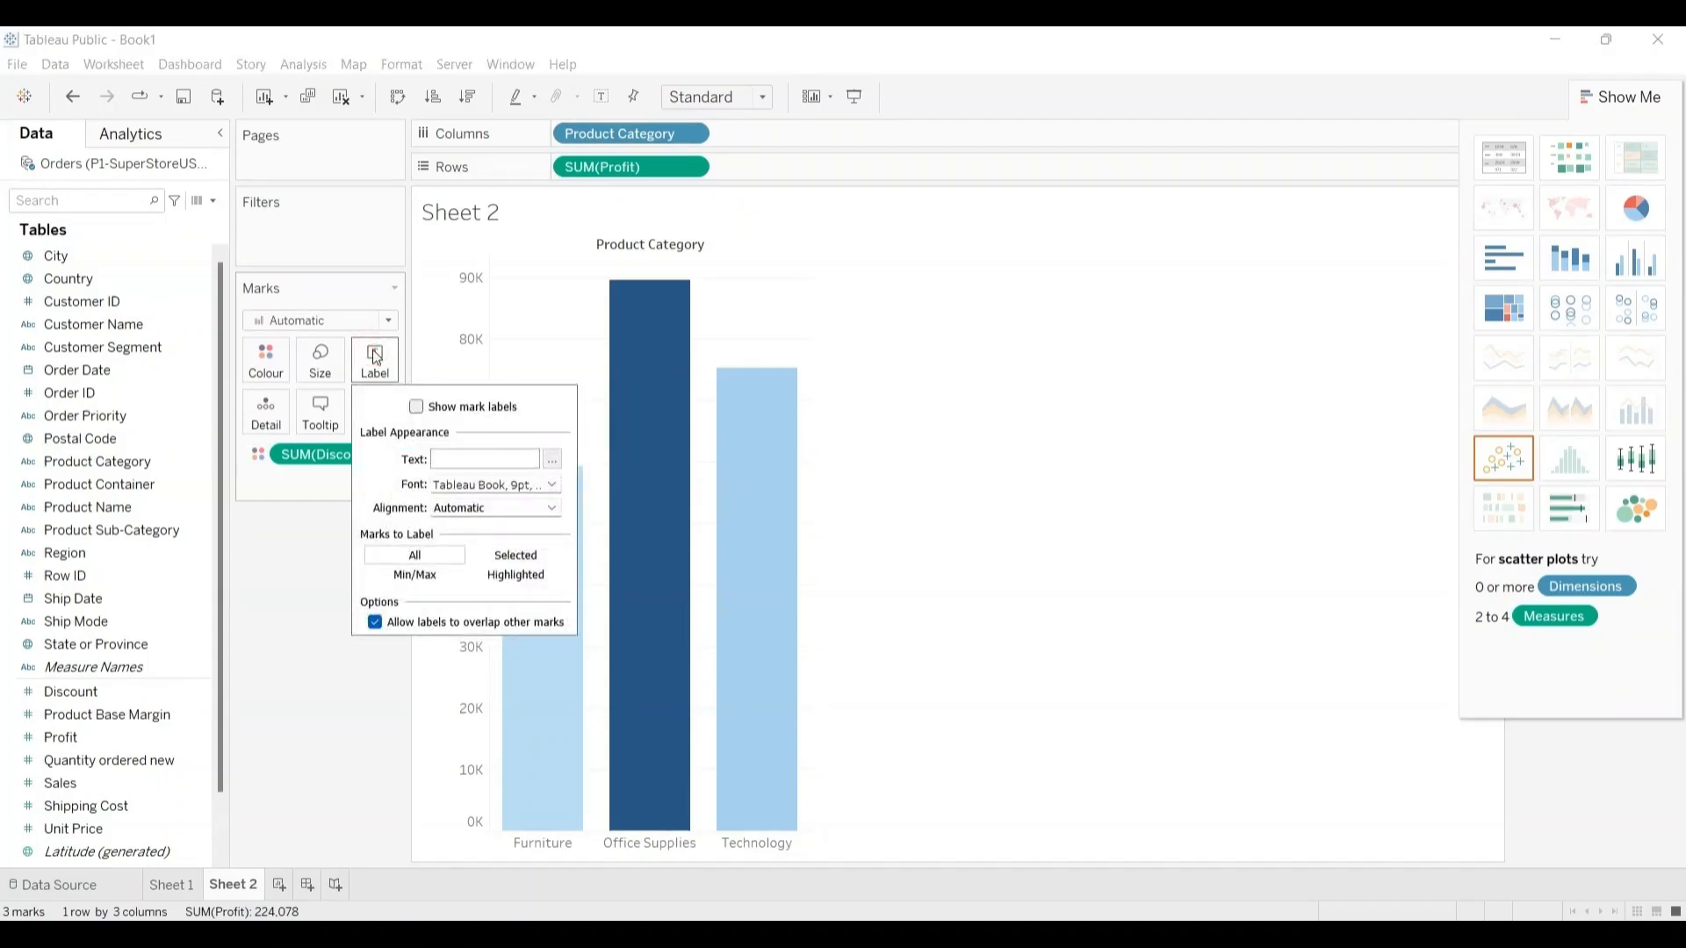
pyautogui.click(417, 407)
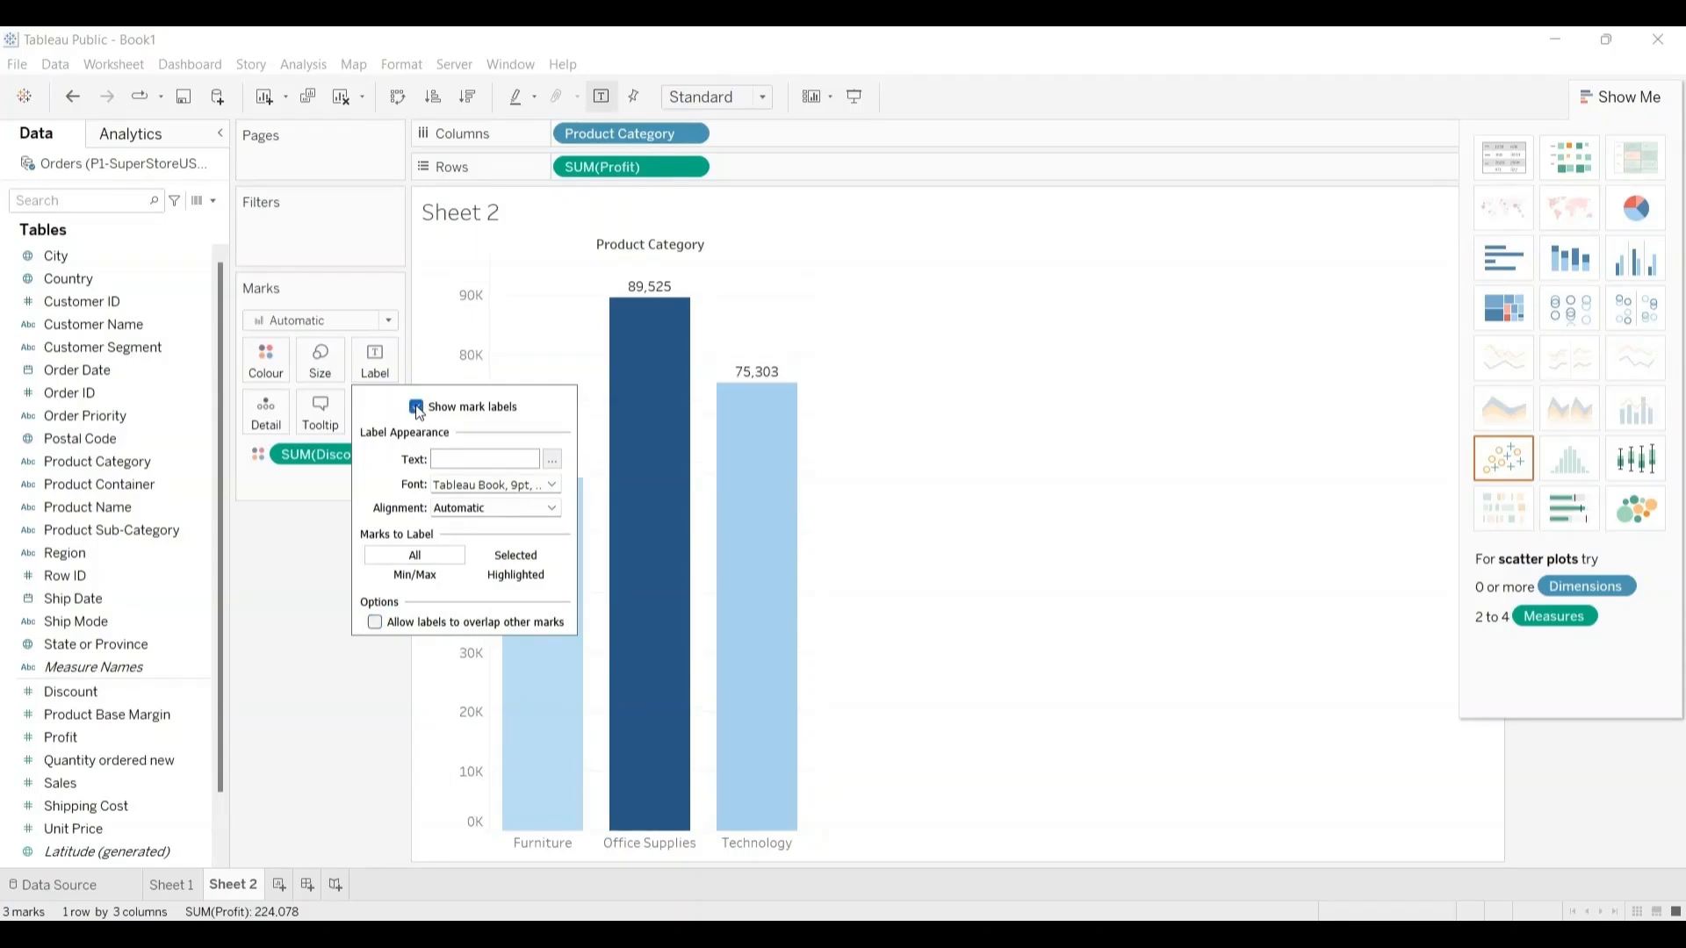
pyautogui.click(957, 383)
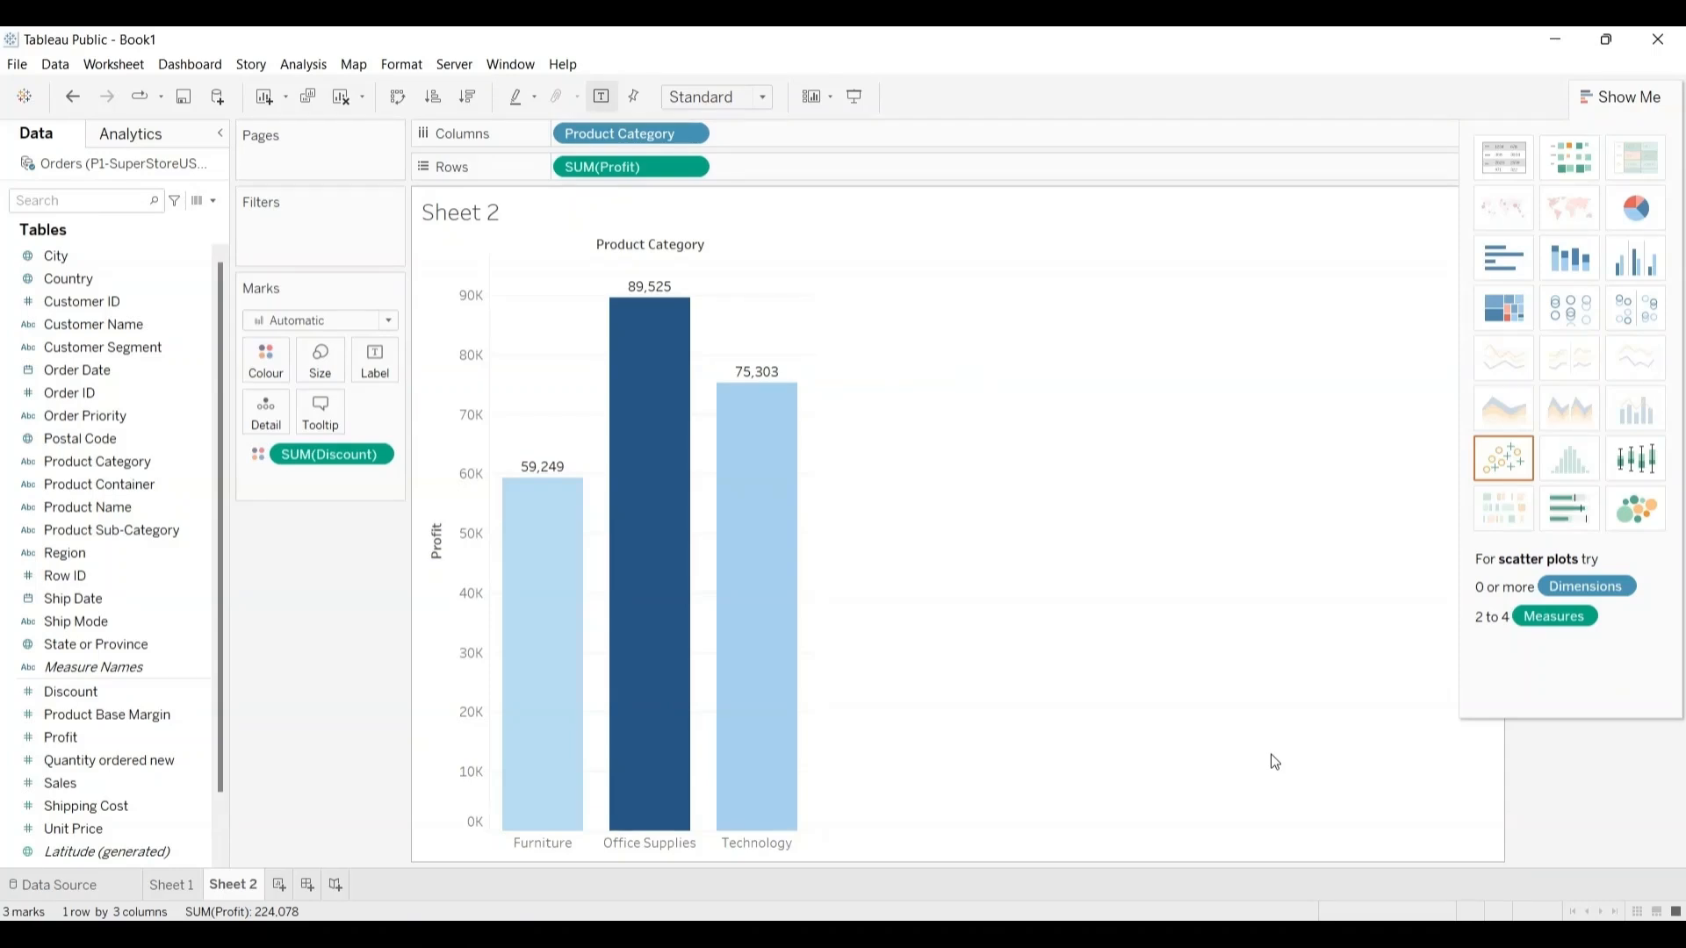
# Step: On a new worksheet, build a text table of Sales by Product Sub-Category and turn it into a vertical bar chart
pyautogui.click(281, 884)
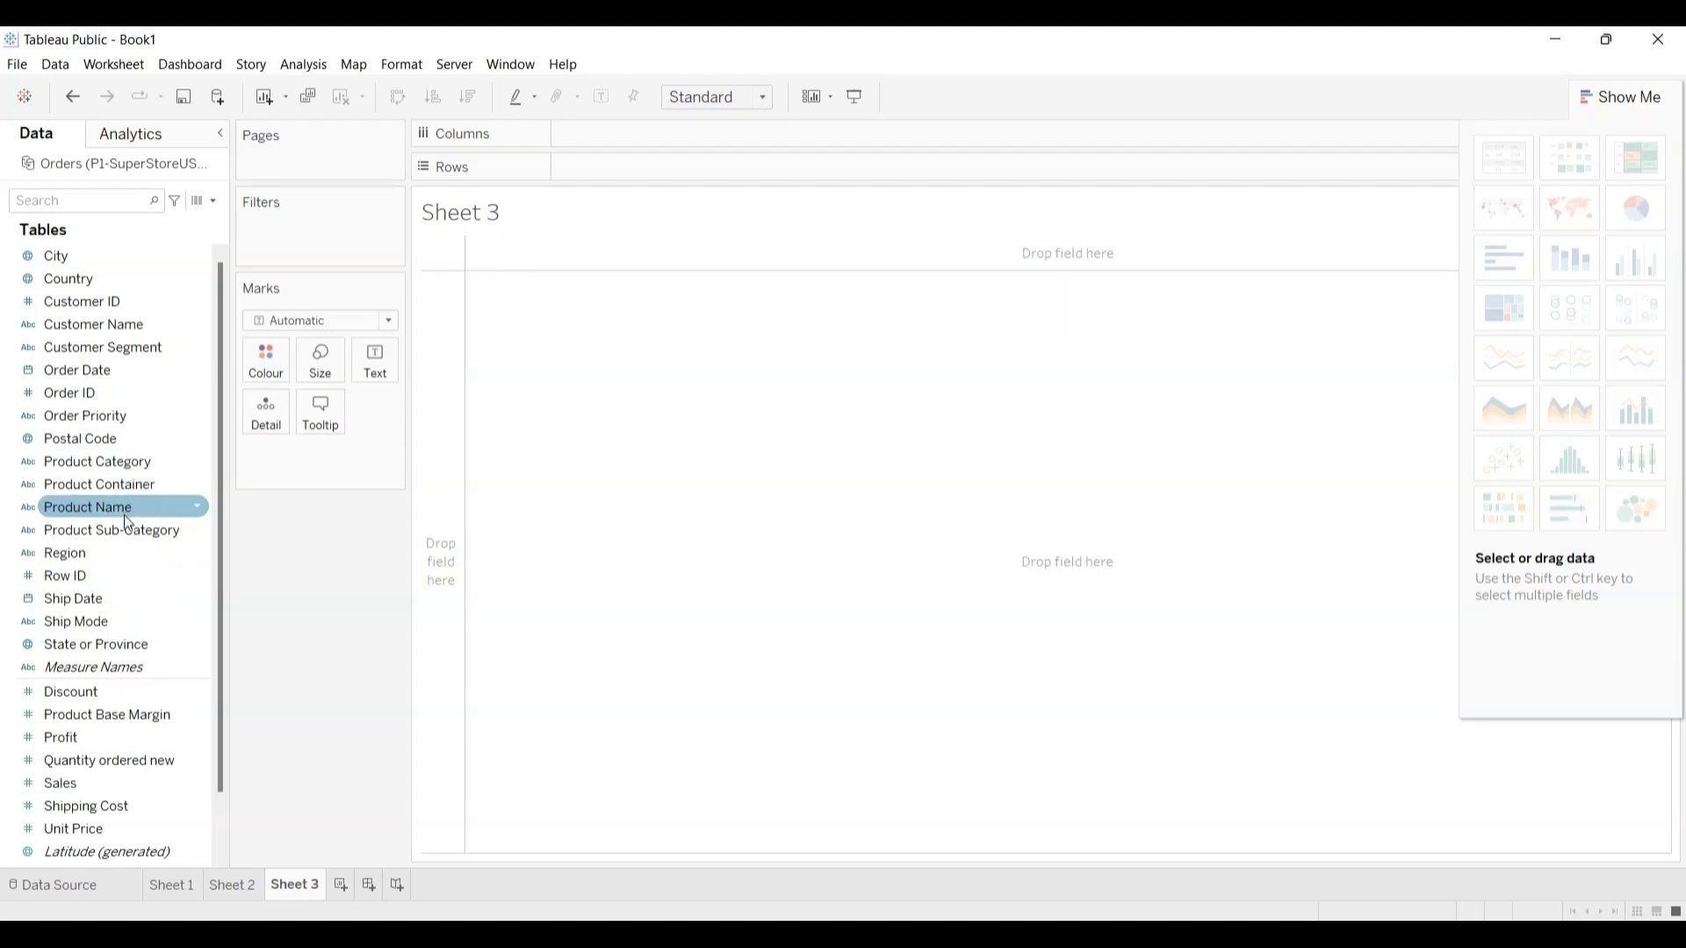
pyautogui.moveTo(122, 531); pyautogui.dragTo(616, 389)
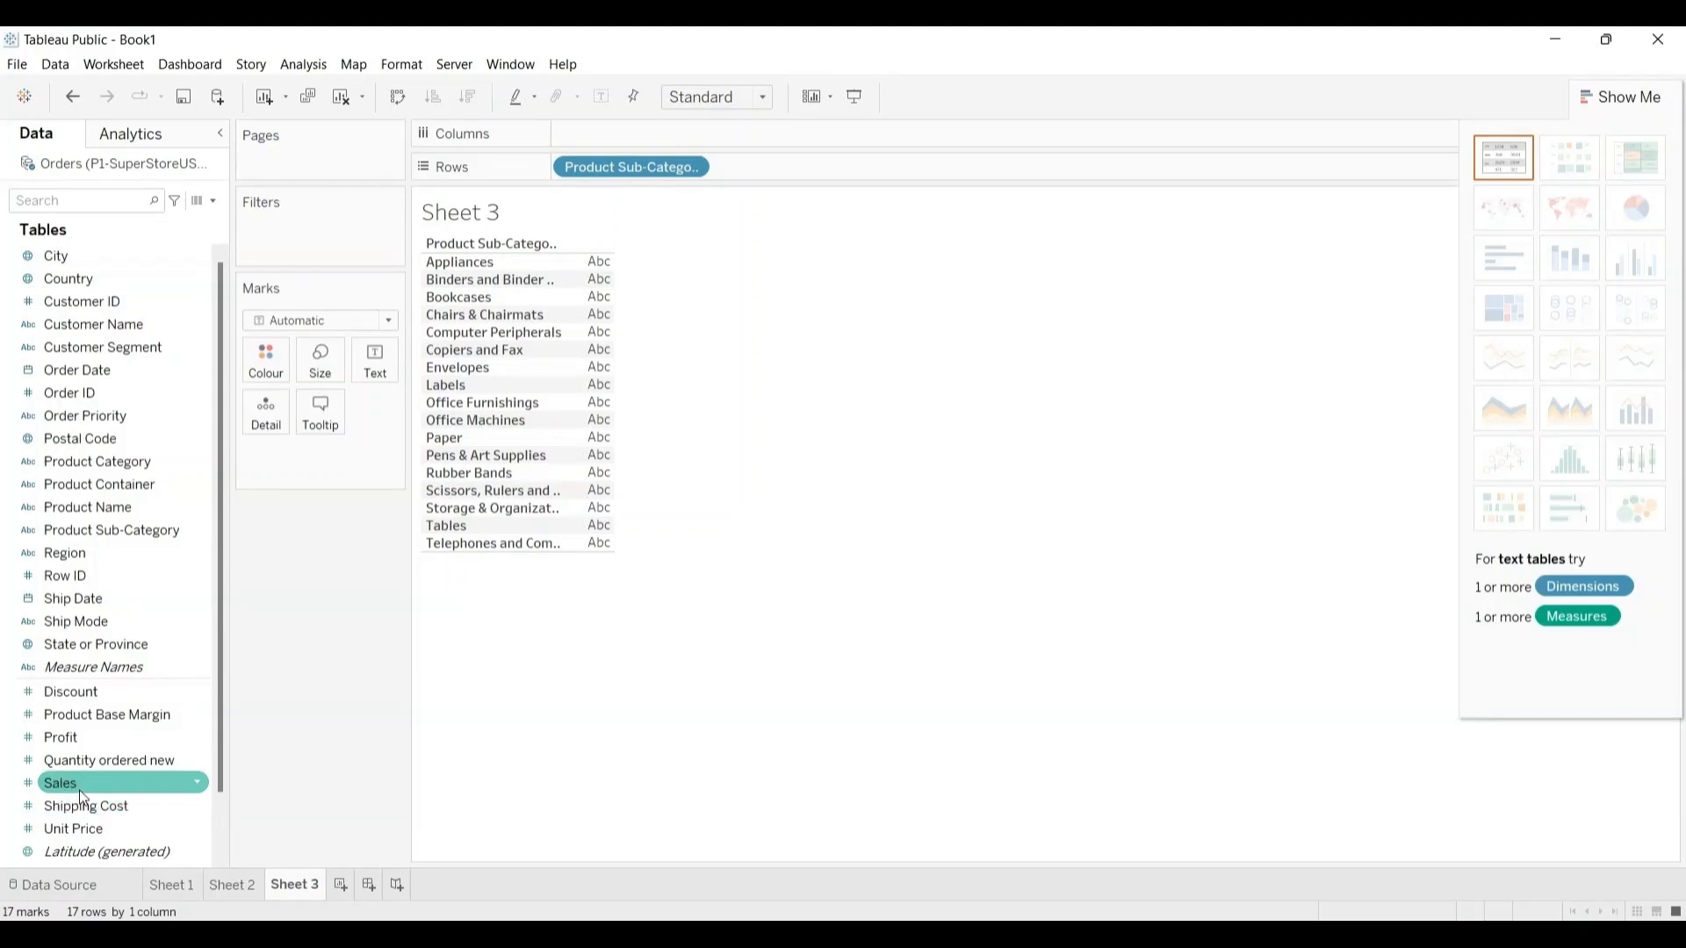
pyautogui.moveTo(81, 786); pyautogui.dragTo(381, 367)
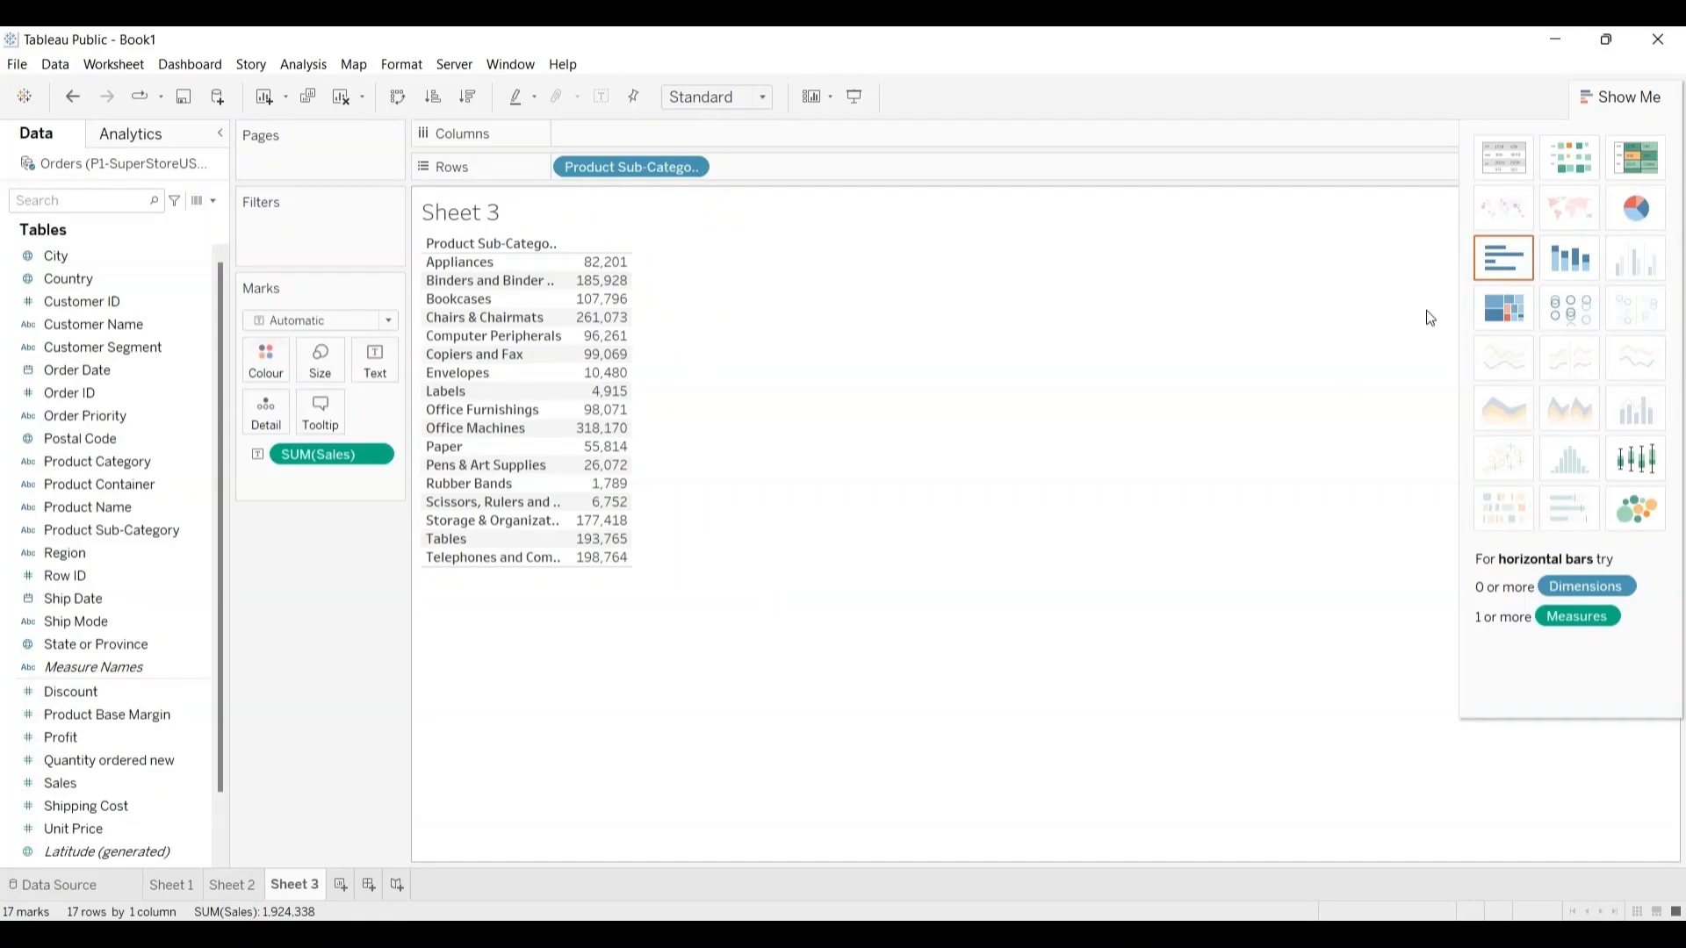
pyautogui.click(1504, 255)
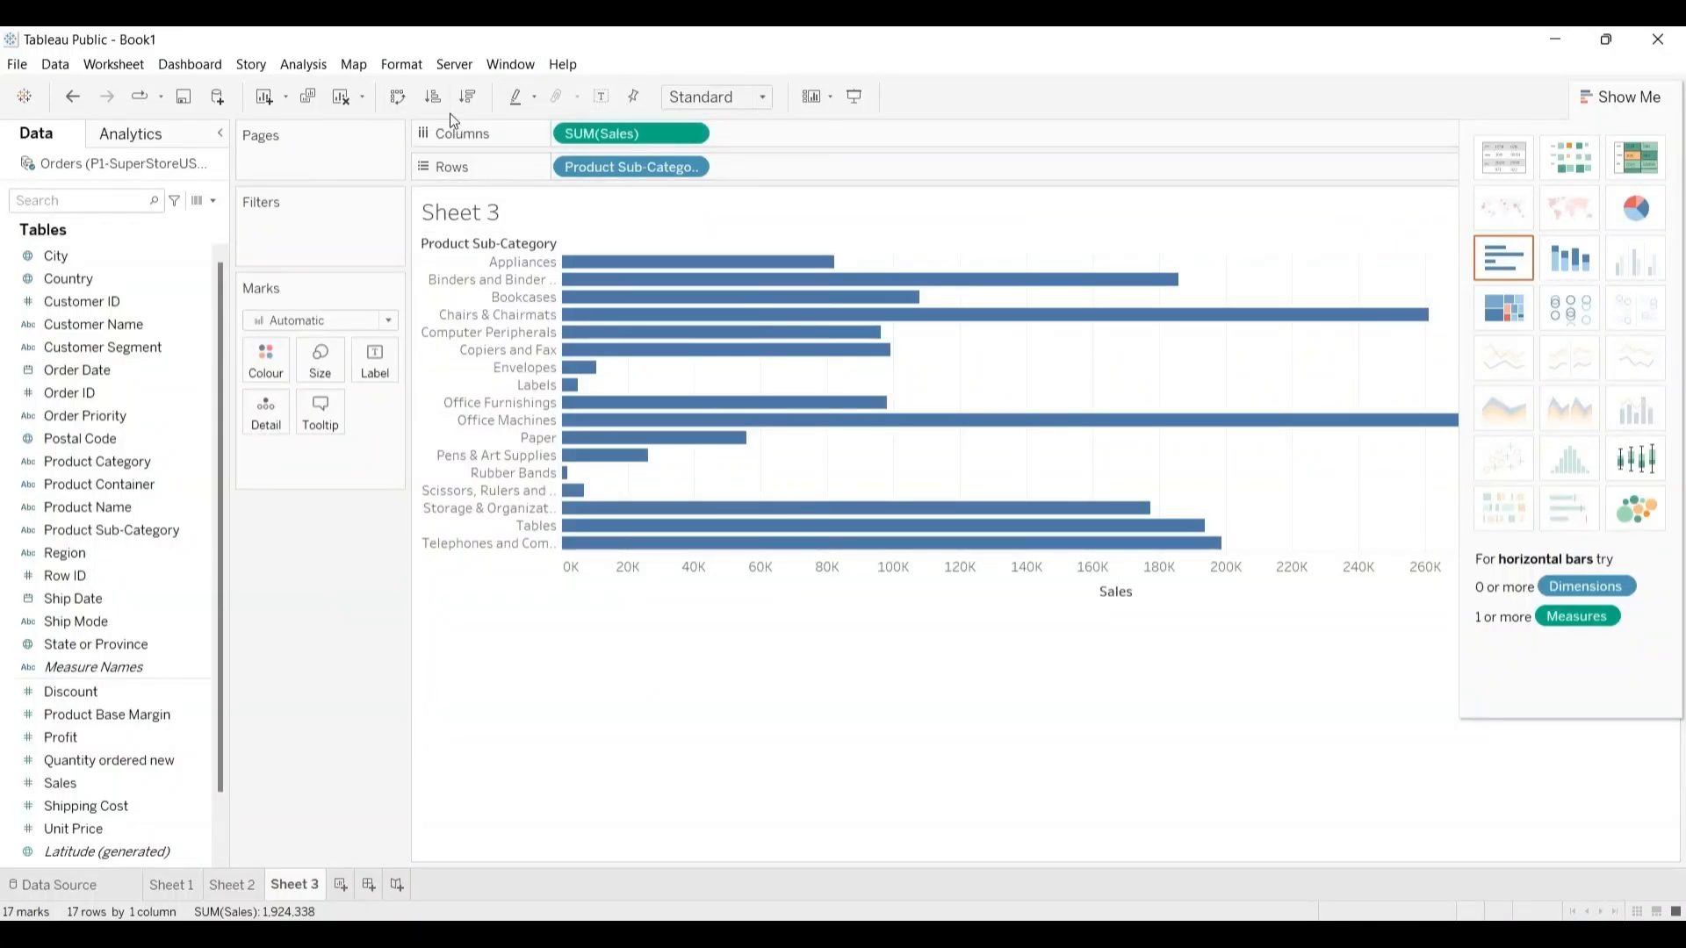
pyautogui.hotkey('ctrl', 'w')
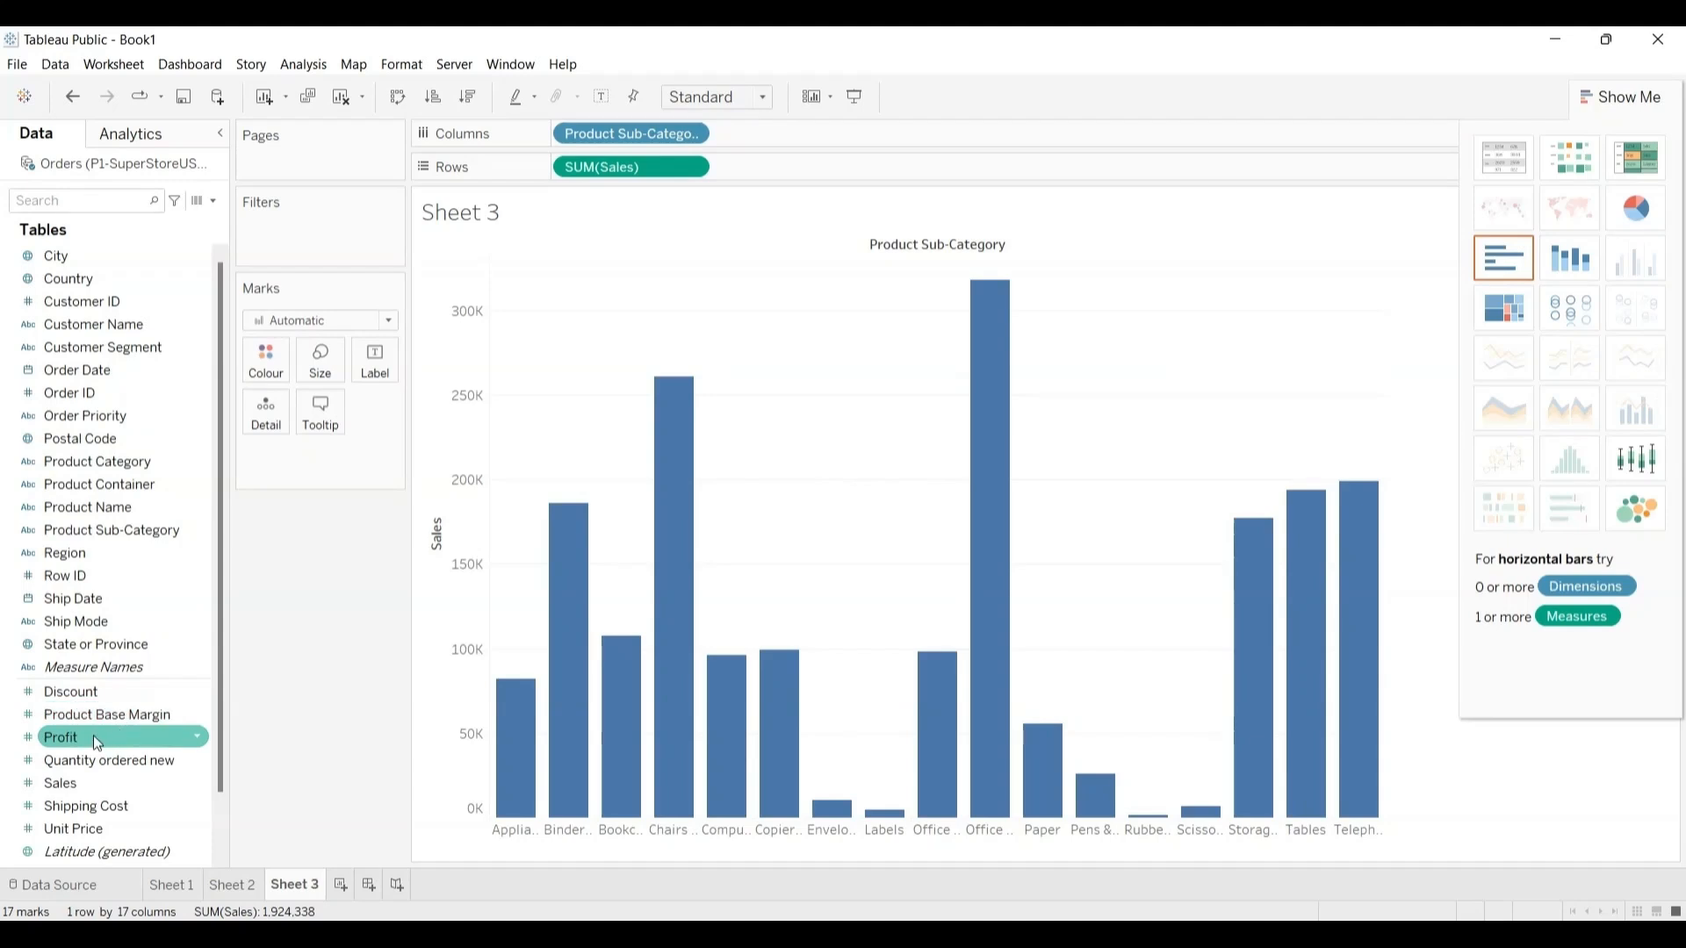
# Step: Colour the Product Sub-Category bars by Profit and show mark labels on them
pyautogui.moveTo(88, 736); pyautogui.dragTo(268, 365)
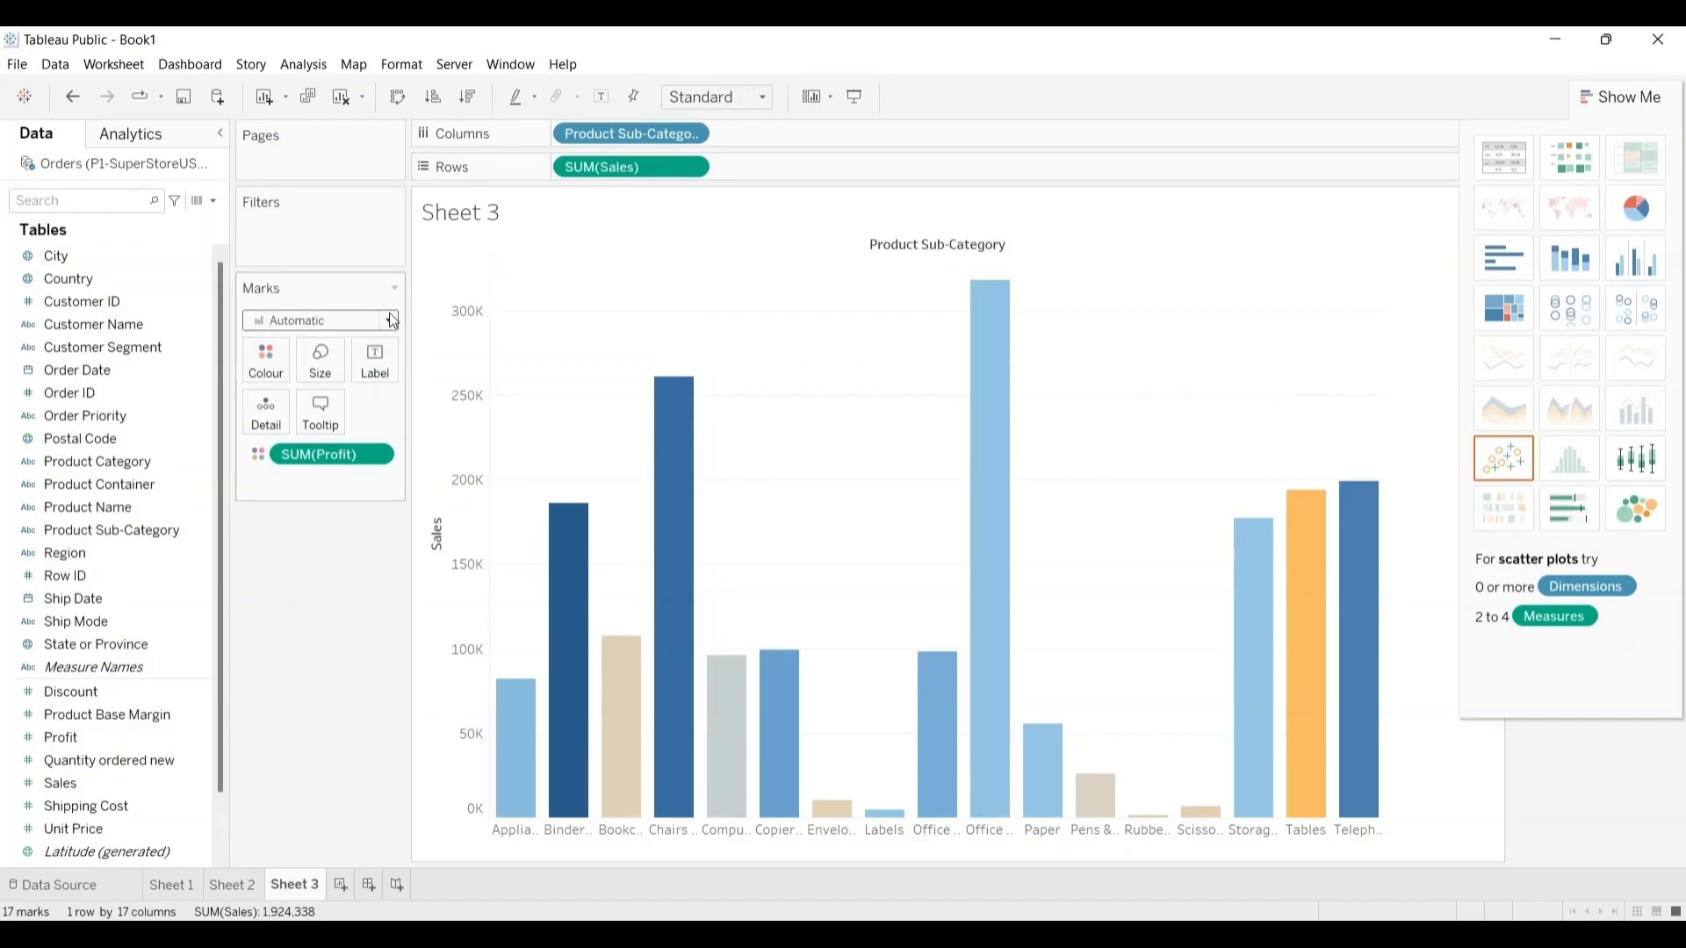
pyautogui.click(376, 360)
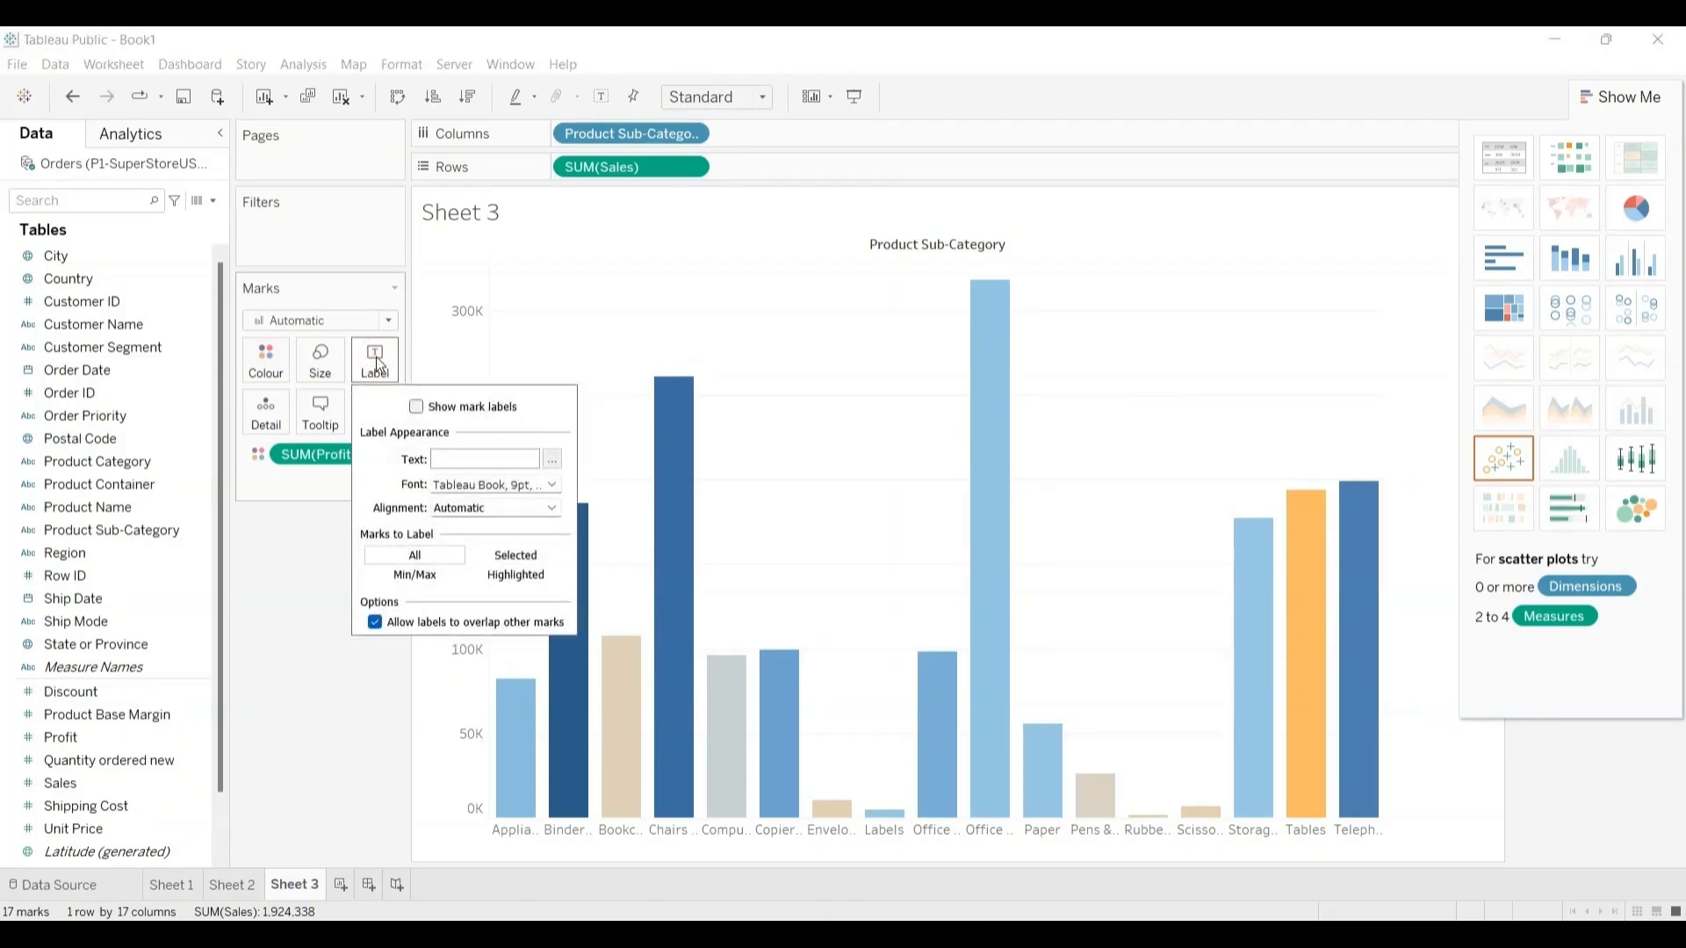
pyautogui.click(418, 407)
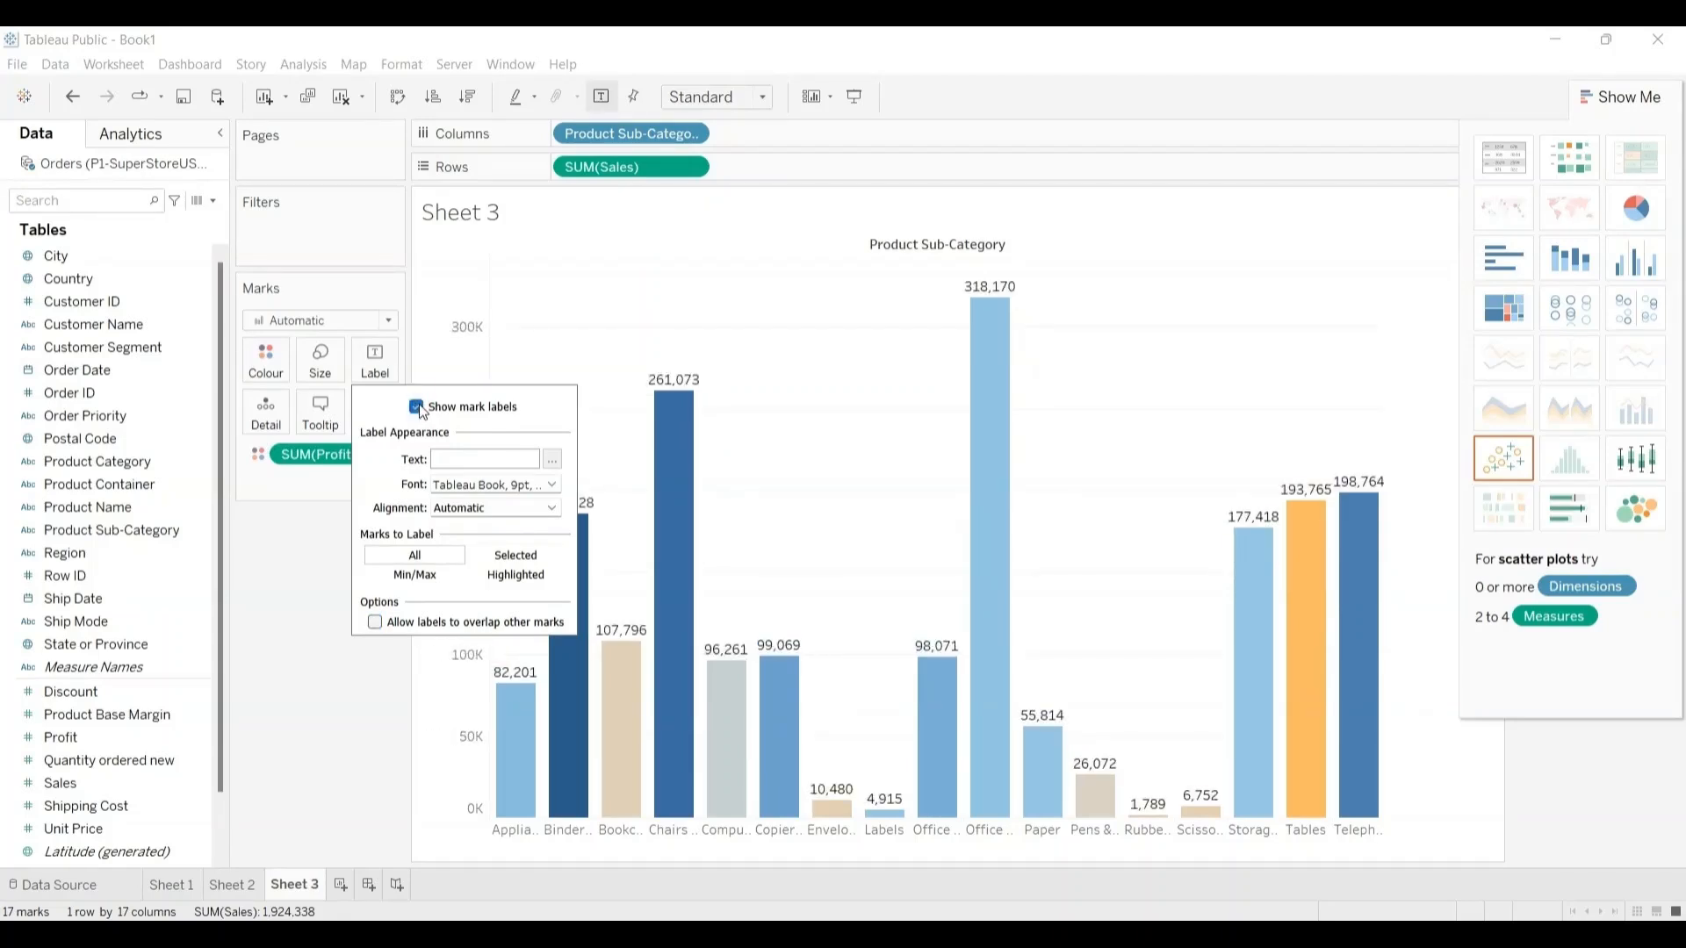
pyautogui.click(555, 329)
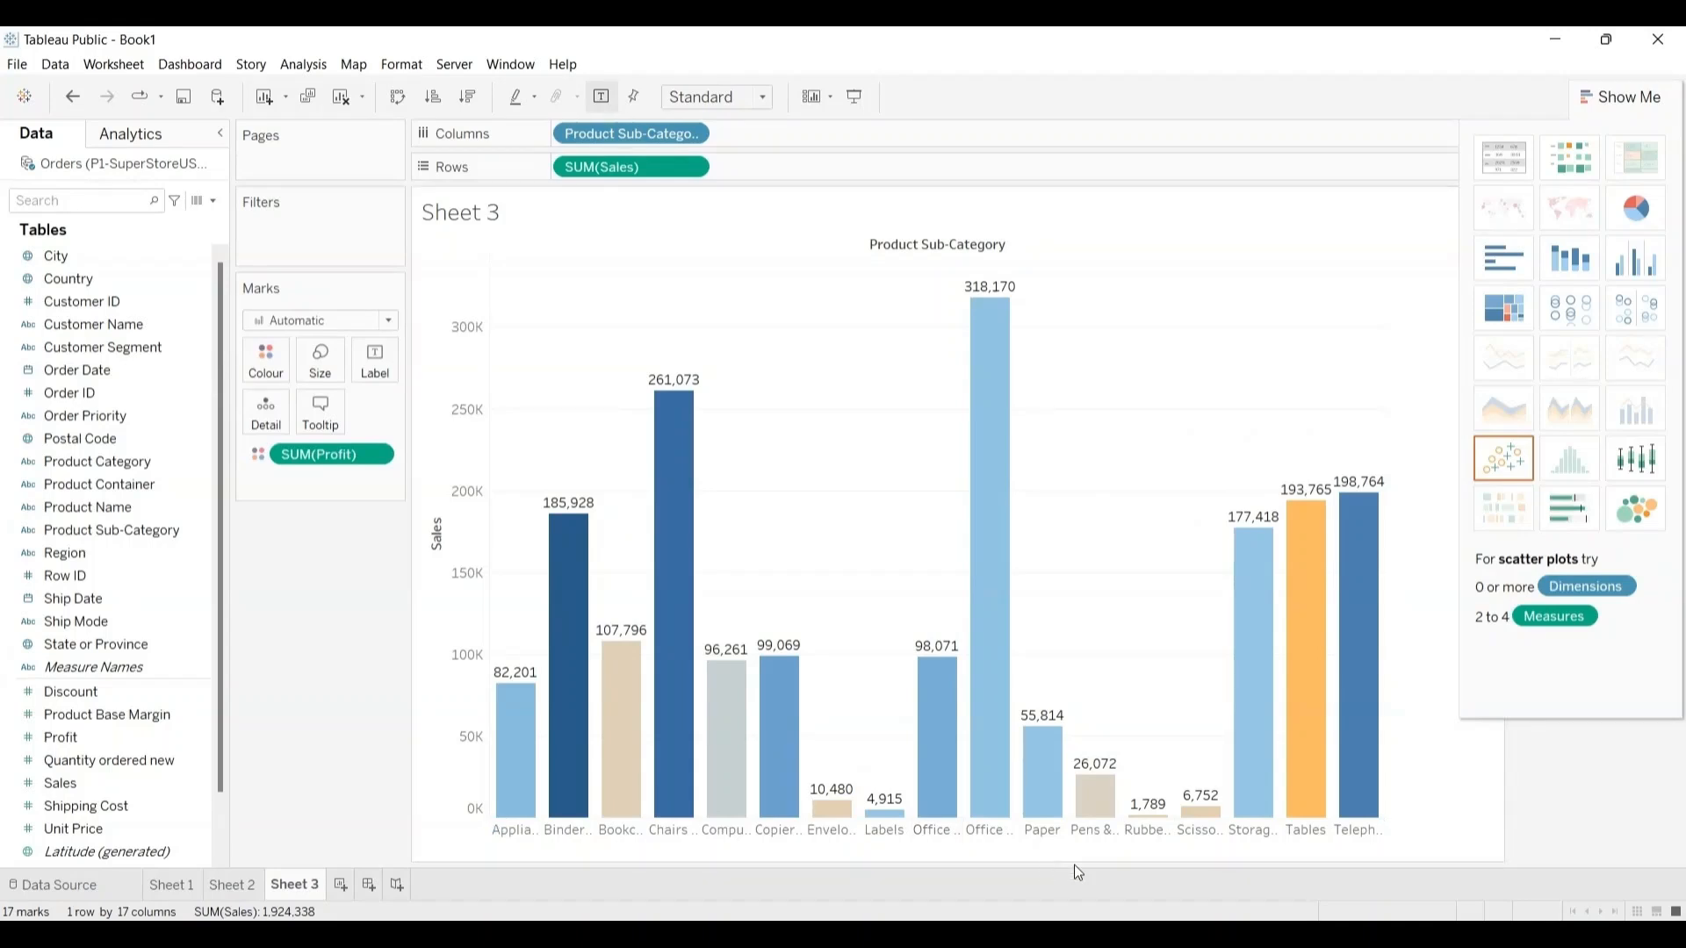
# Step: Cycle the Product Sub-Category bars through the Sales sort orders and leave them sorted in descending order
pyautogui.moveTo(1149, 821)
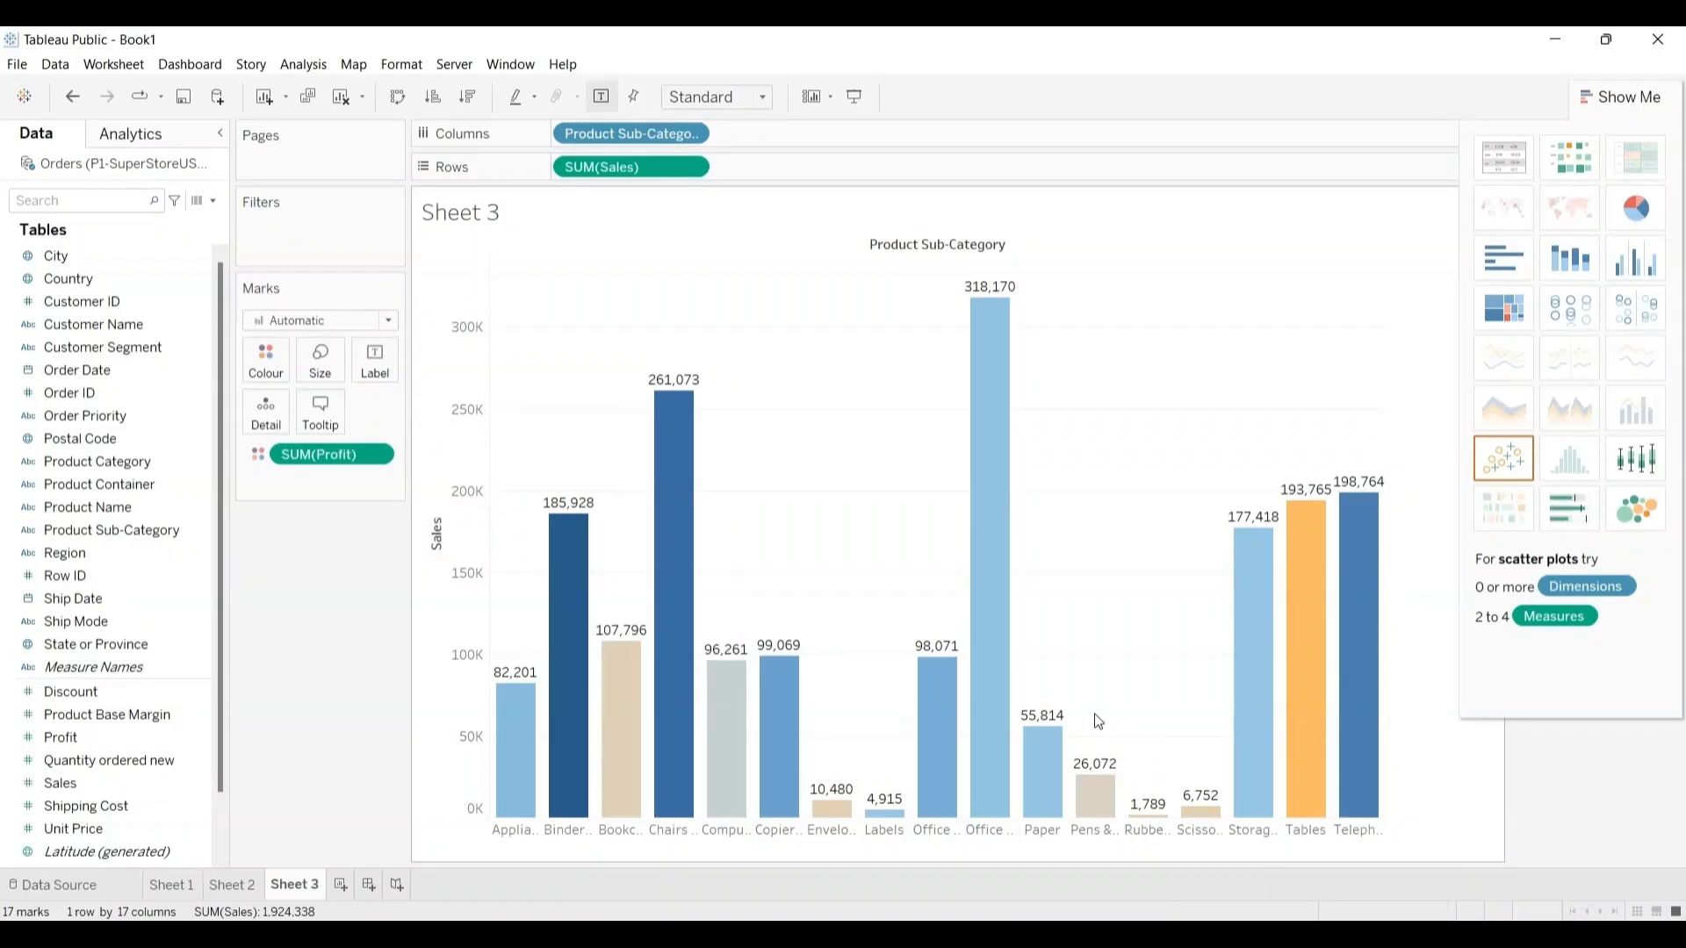
pyautogui.moveTo(655, 502)
pyautogui.click(436, 511)
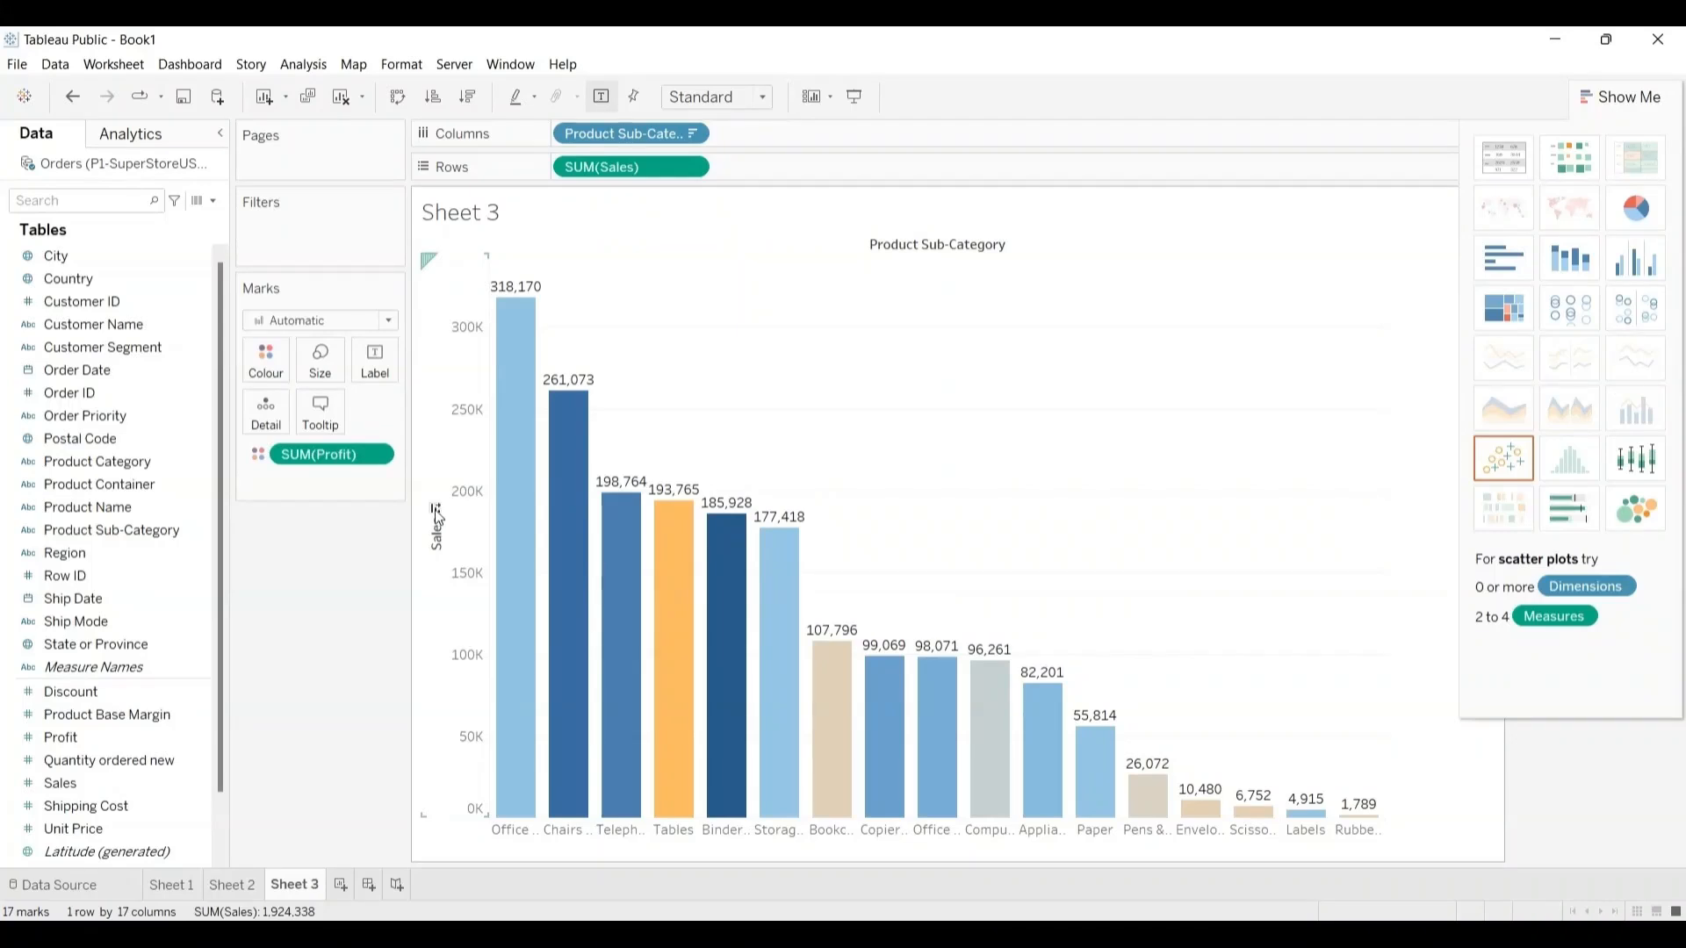
pyautogui.click(437, 511)
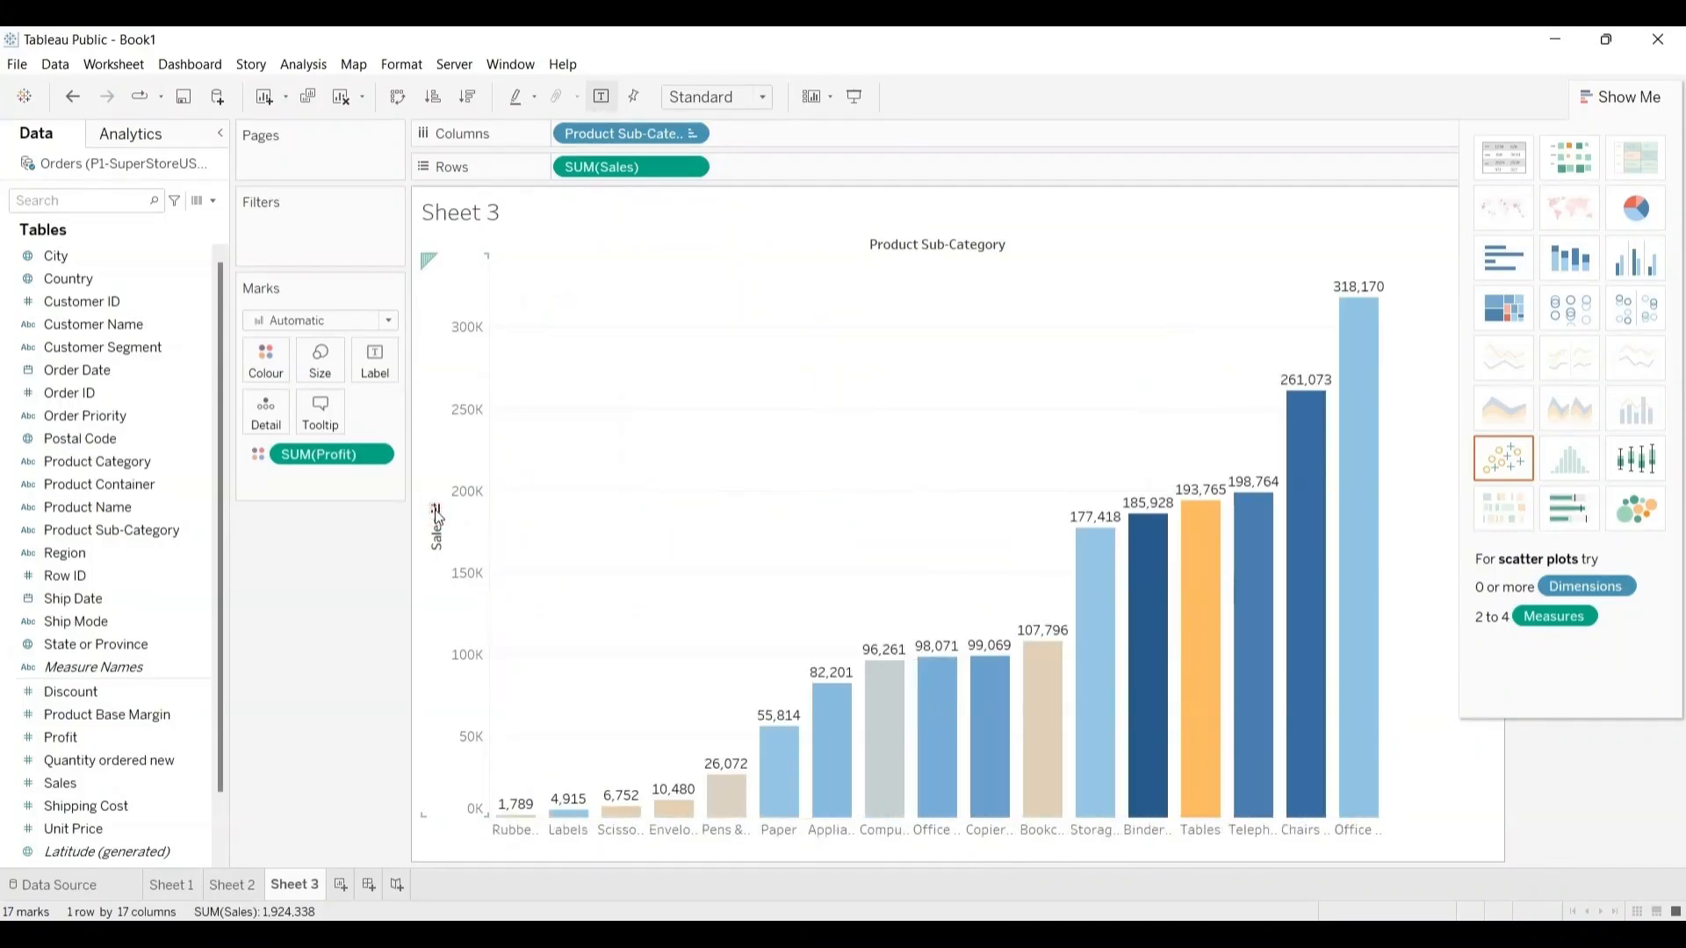
pyautogui.click(437, 511)
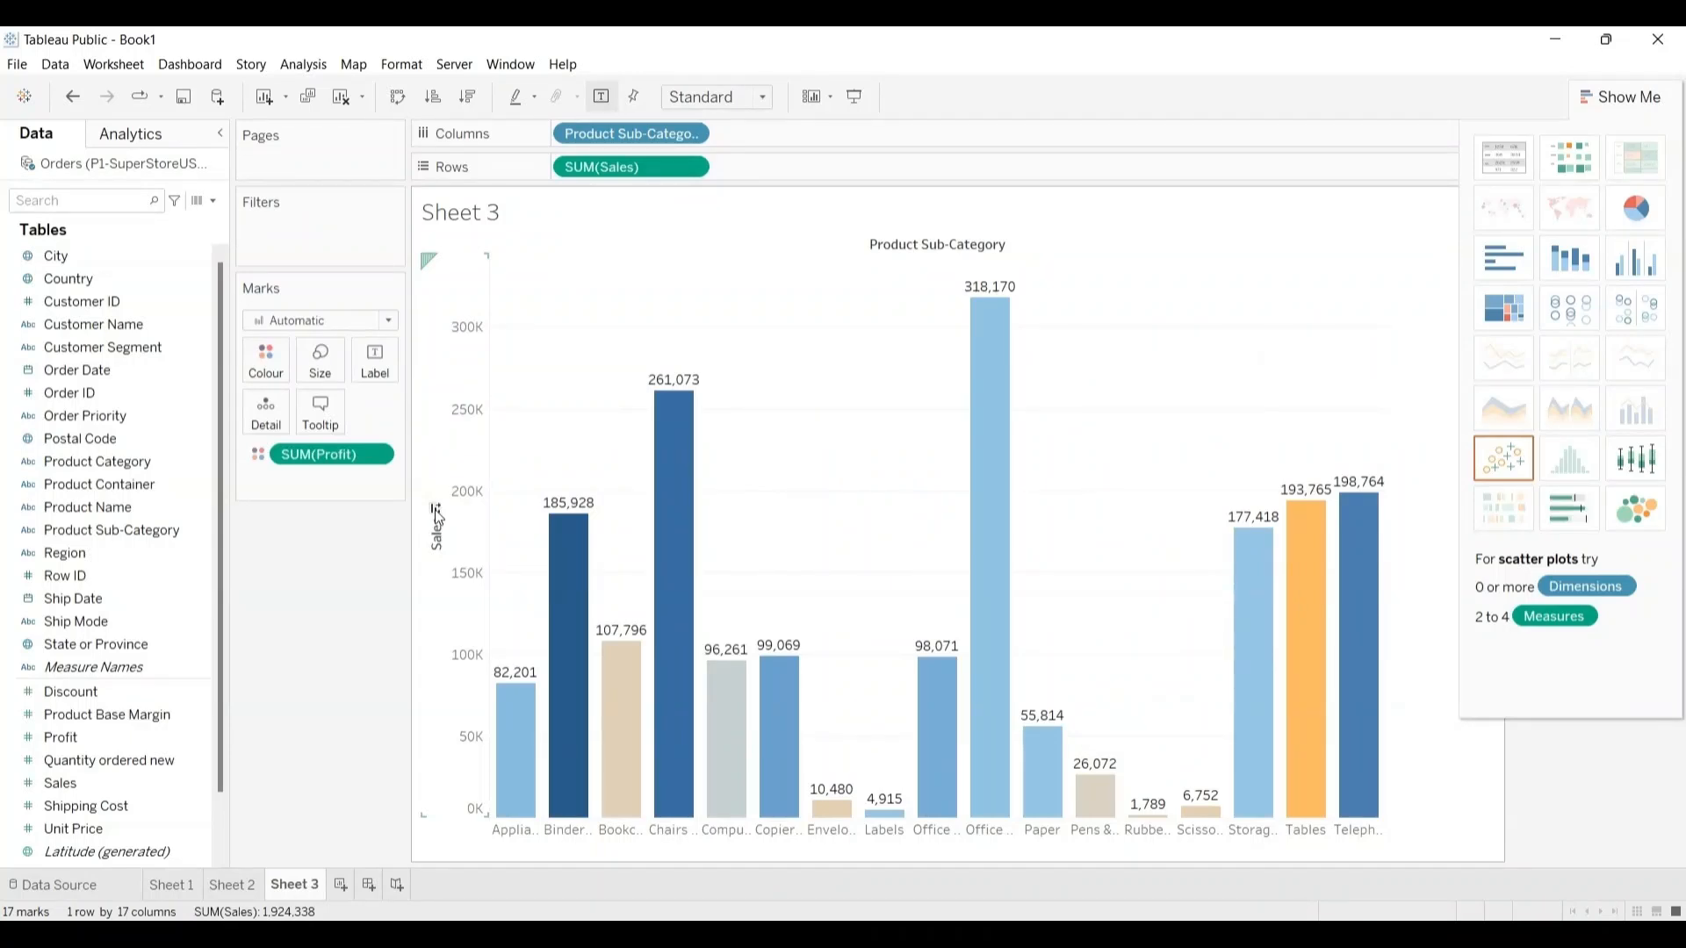
pyautogui.click(438, 511)
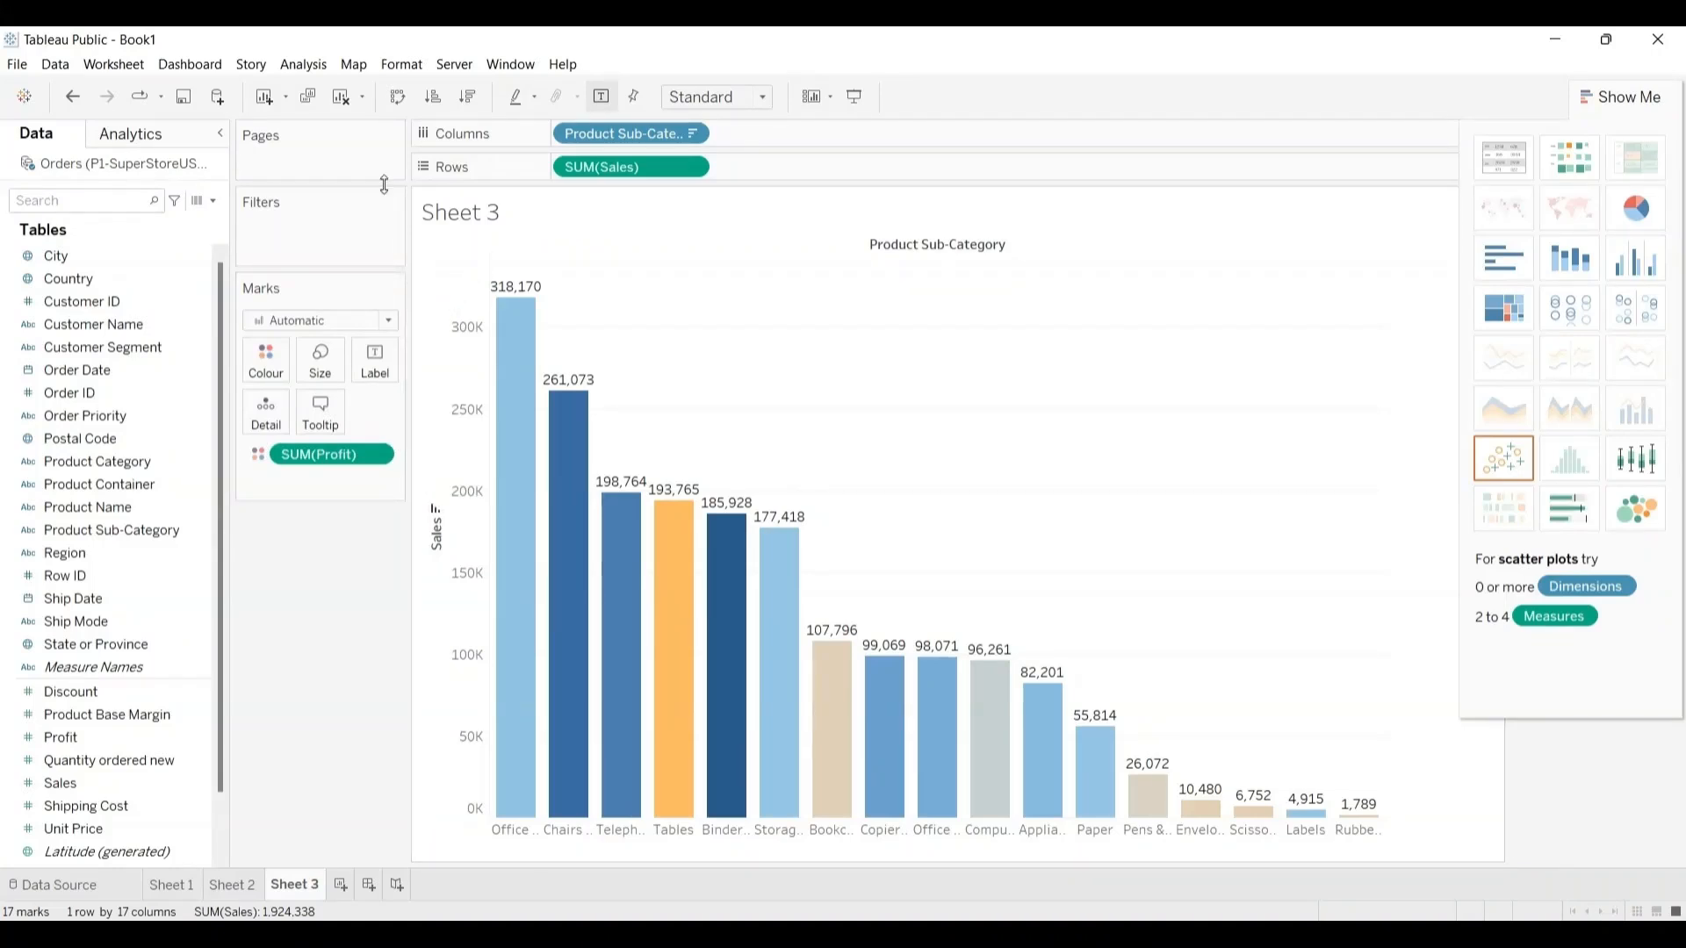
# Step: Start saving the workbook to Tableau Public under a new name and fill in the account e-mail for signing in
pyautogui.click(17, 67)
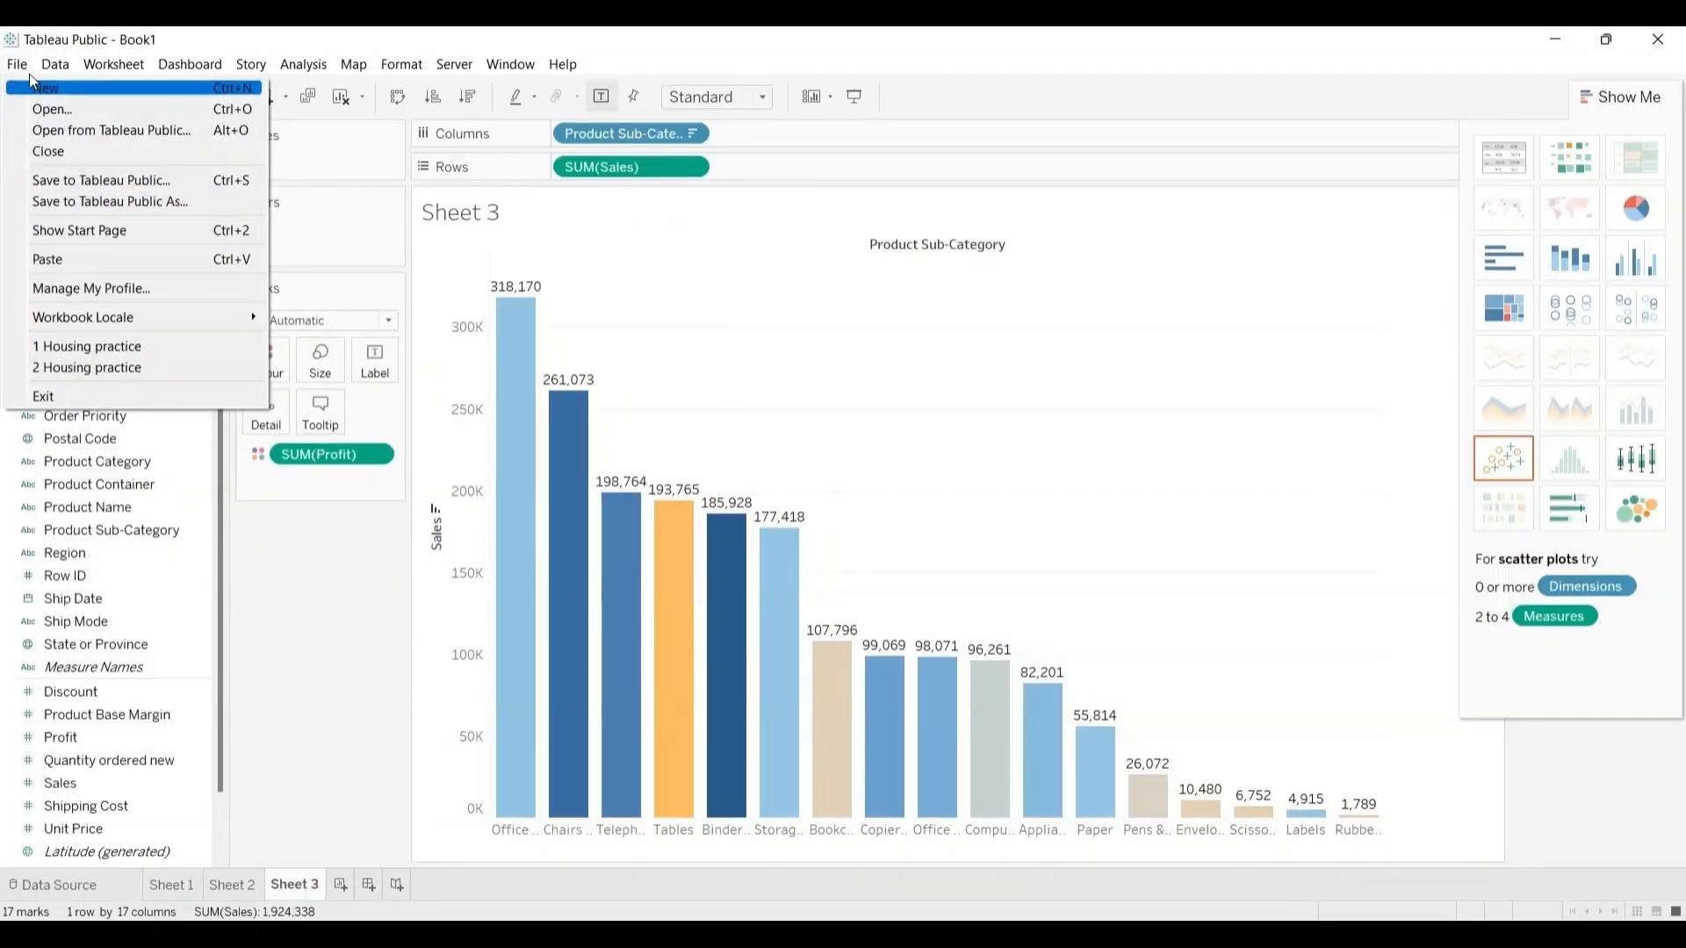
pyautogui.click(45, 66)
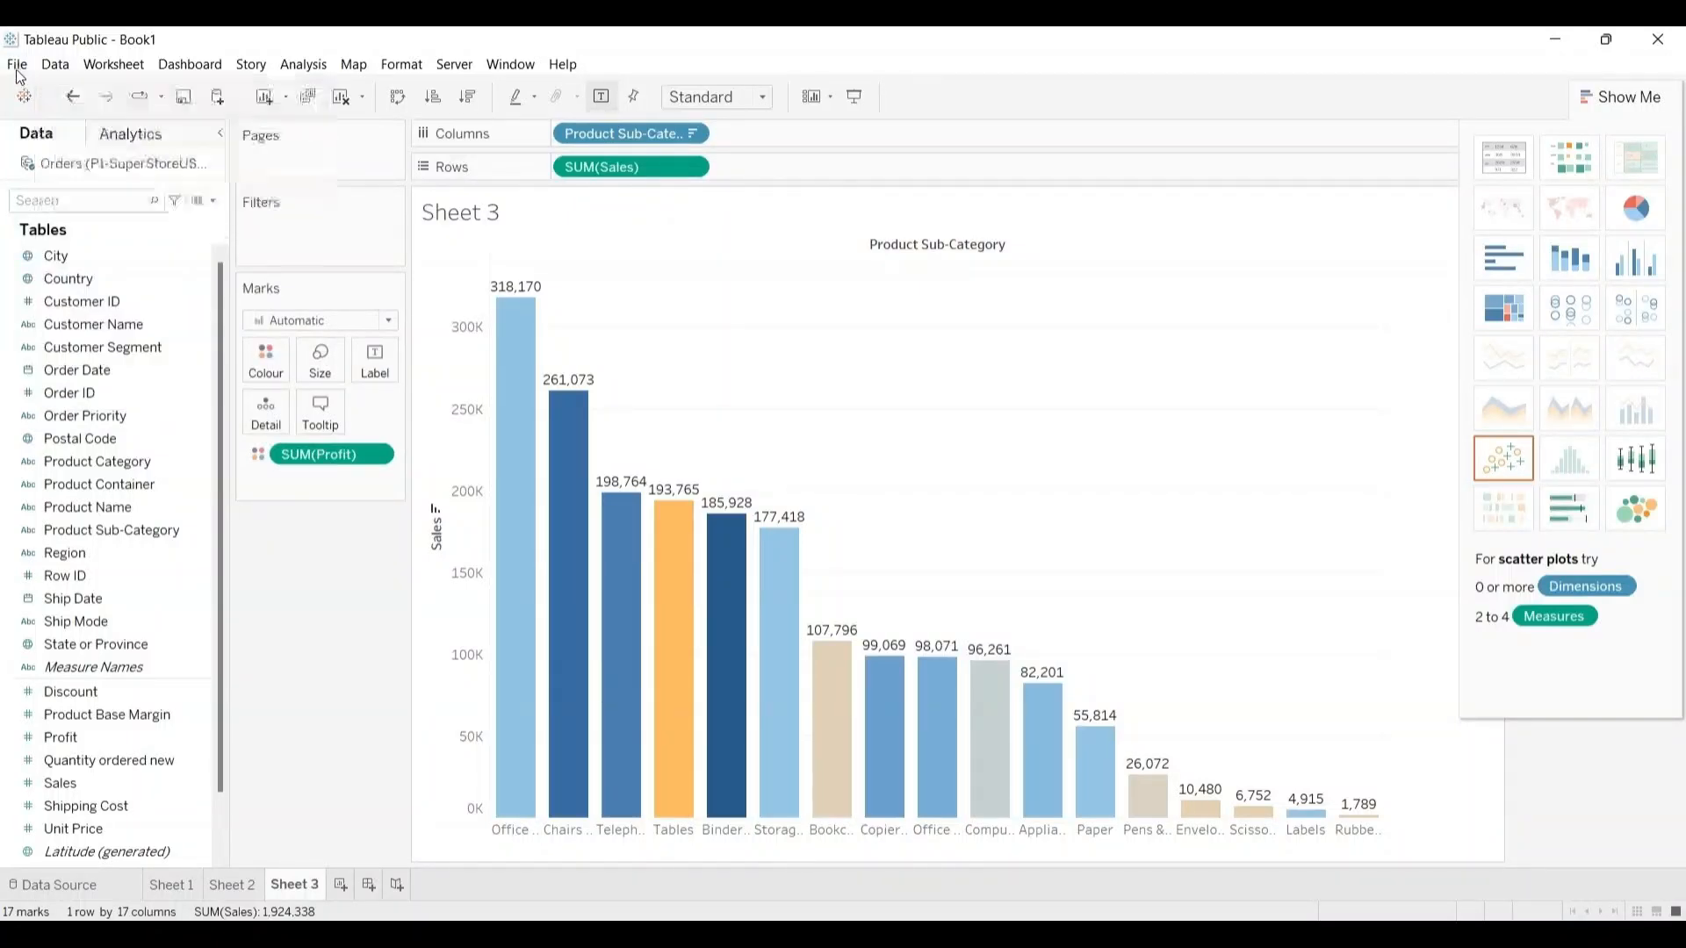
pyautogui.click(17, 66)
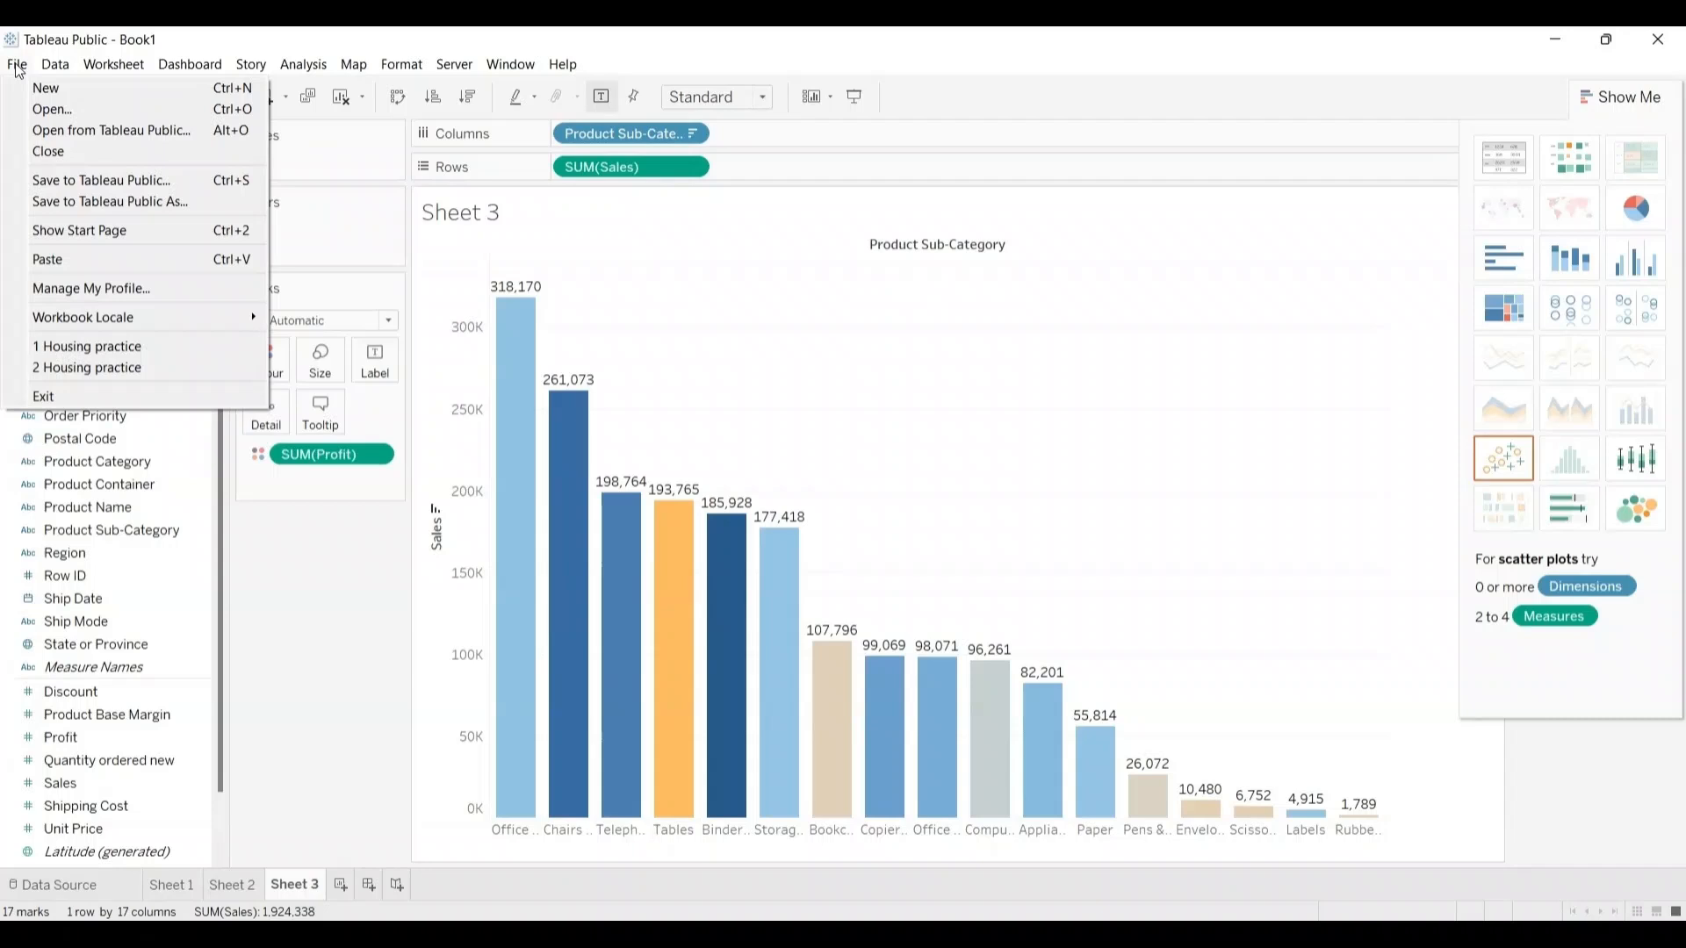
pyautogui.click(105, 203)
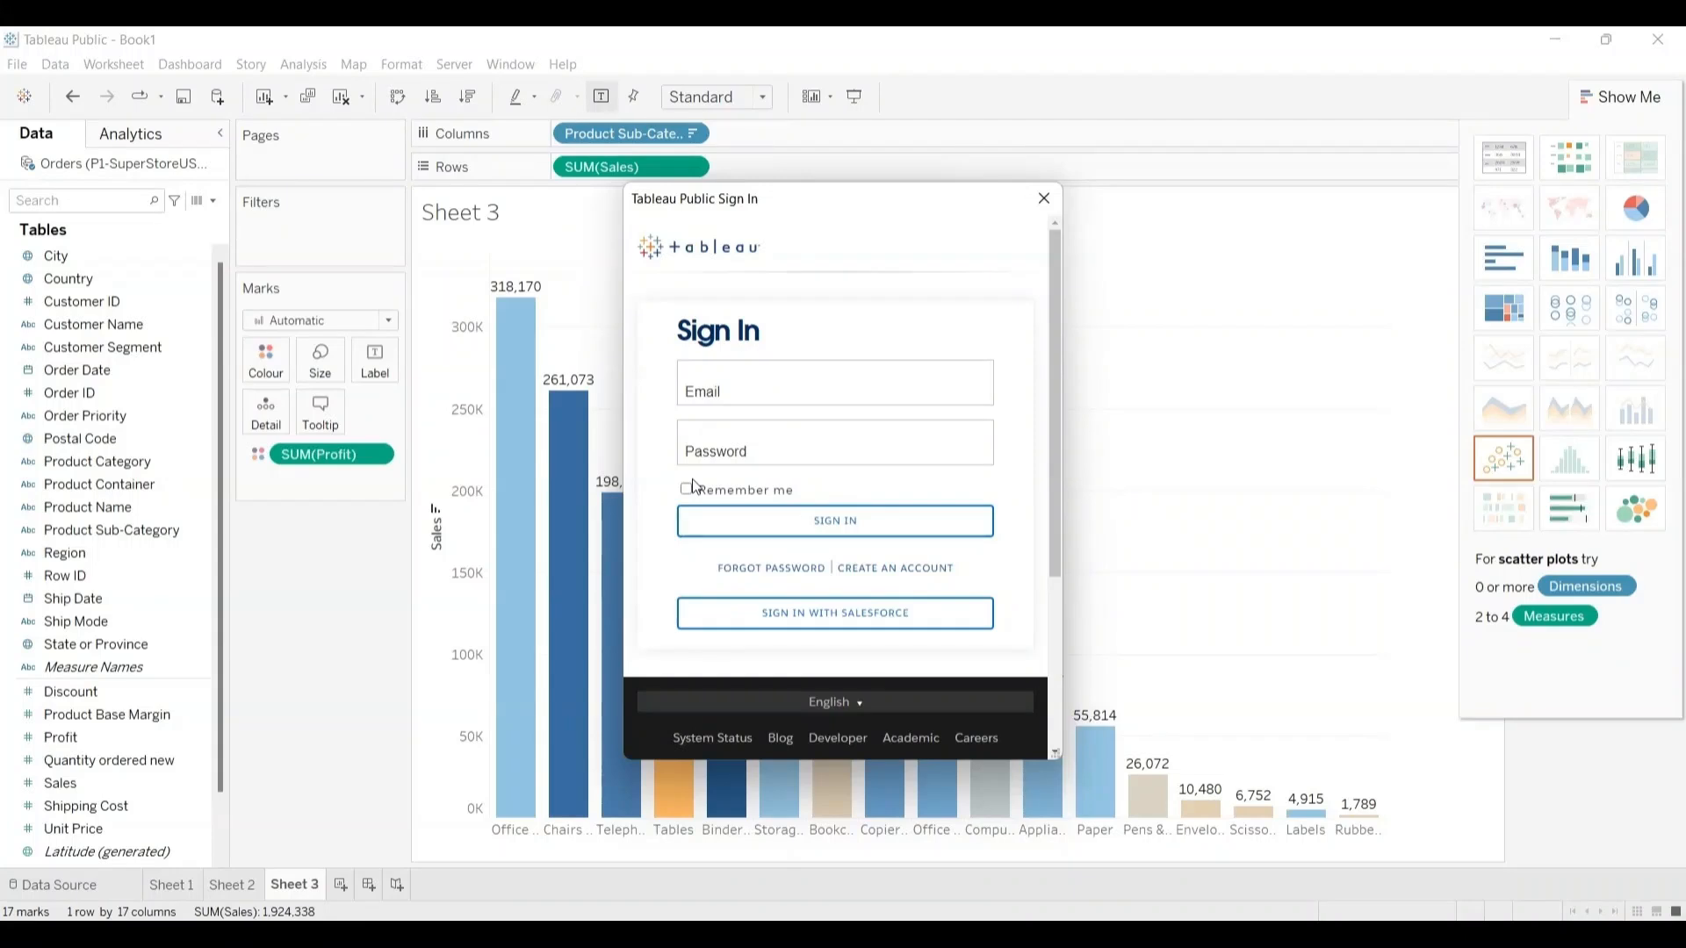
pyautogui.click(723, 386)
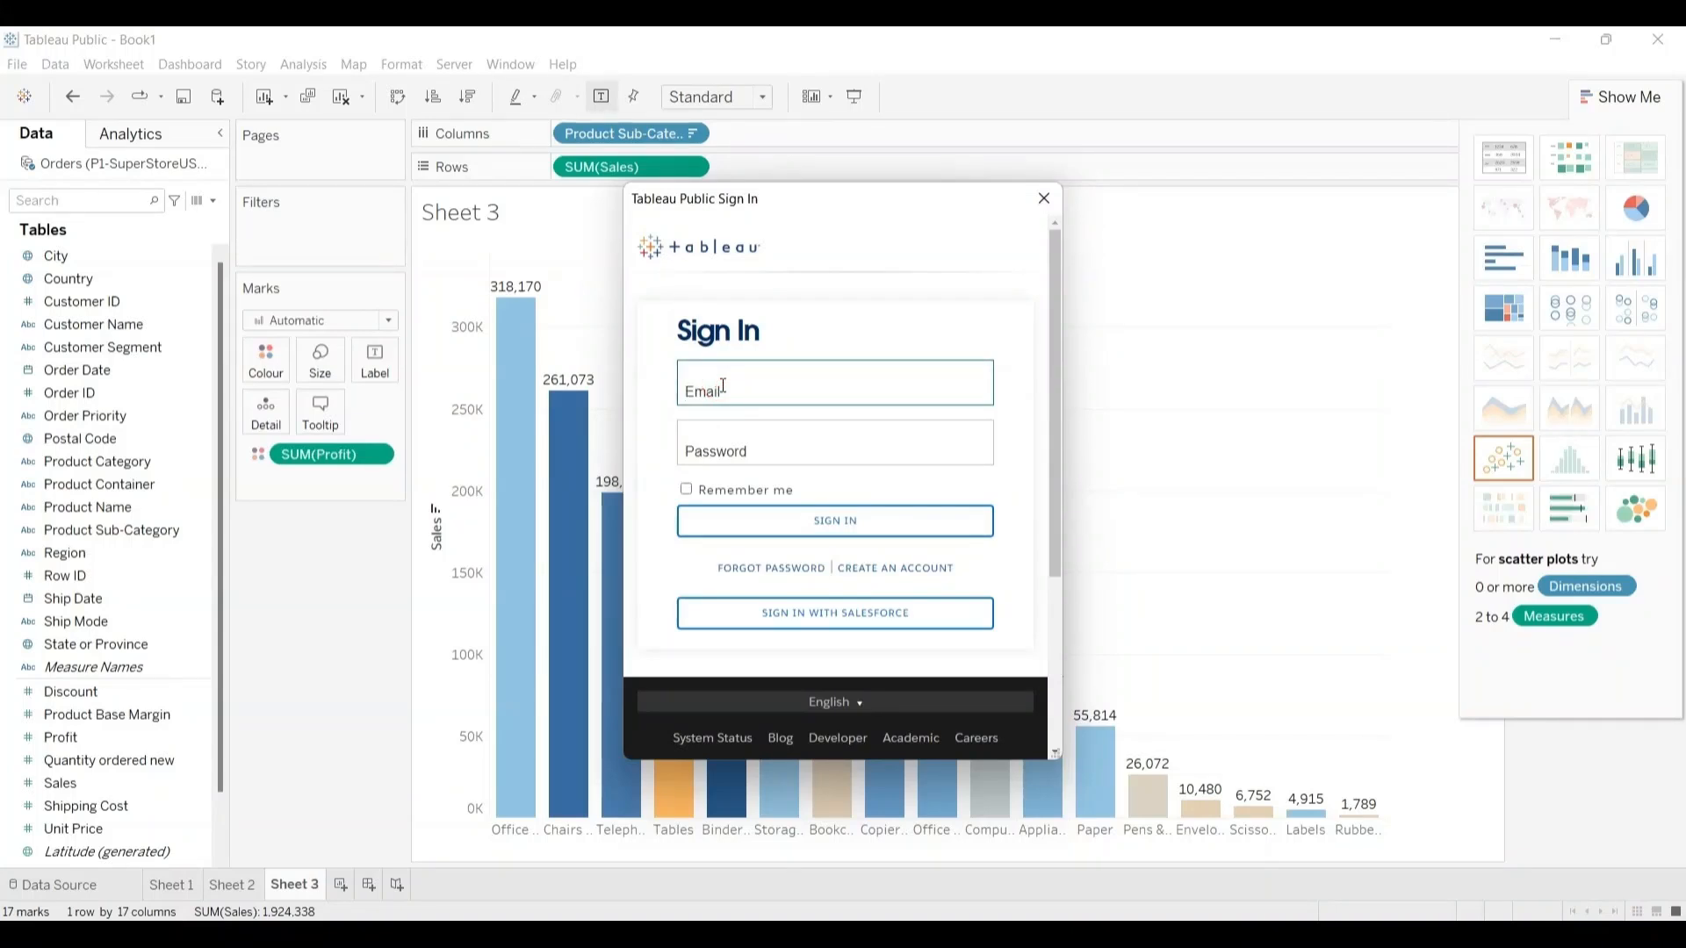
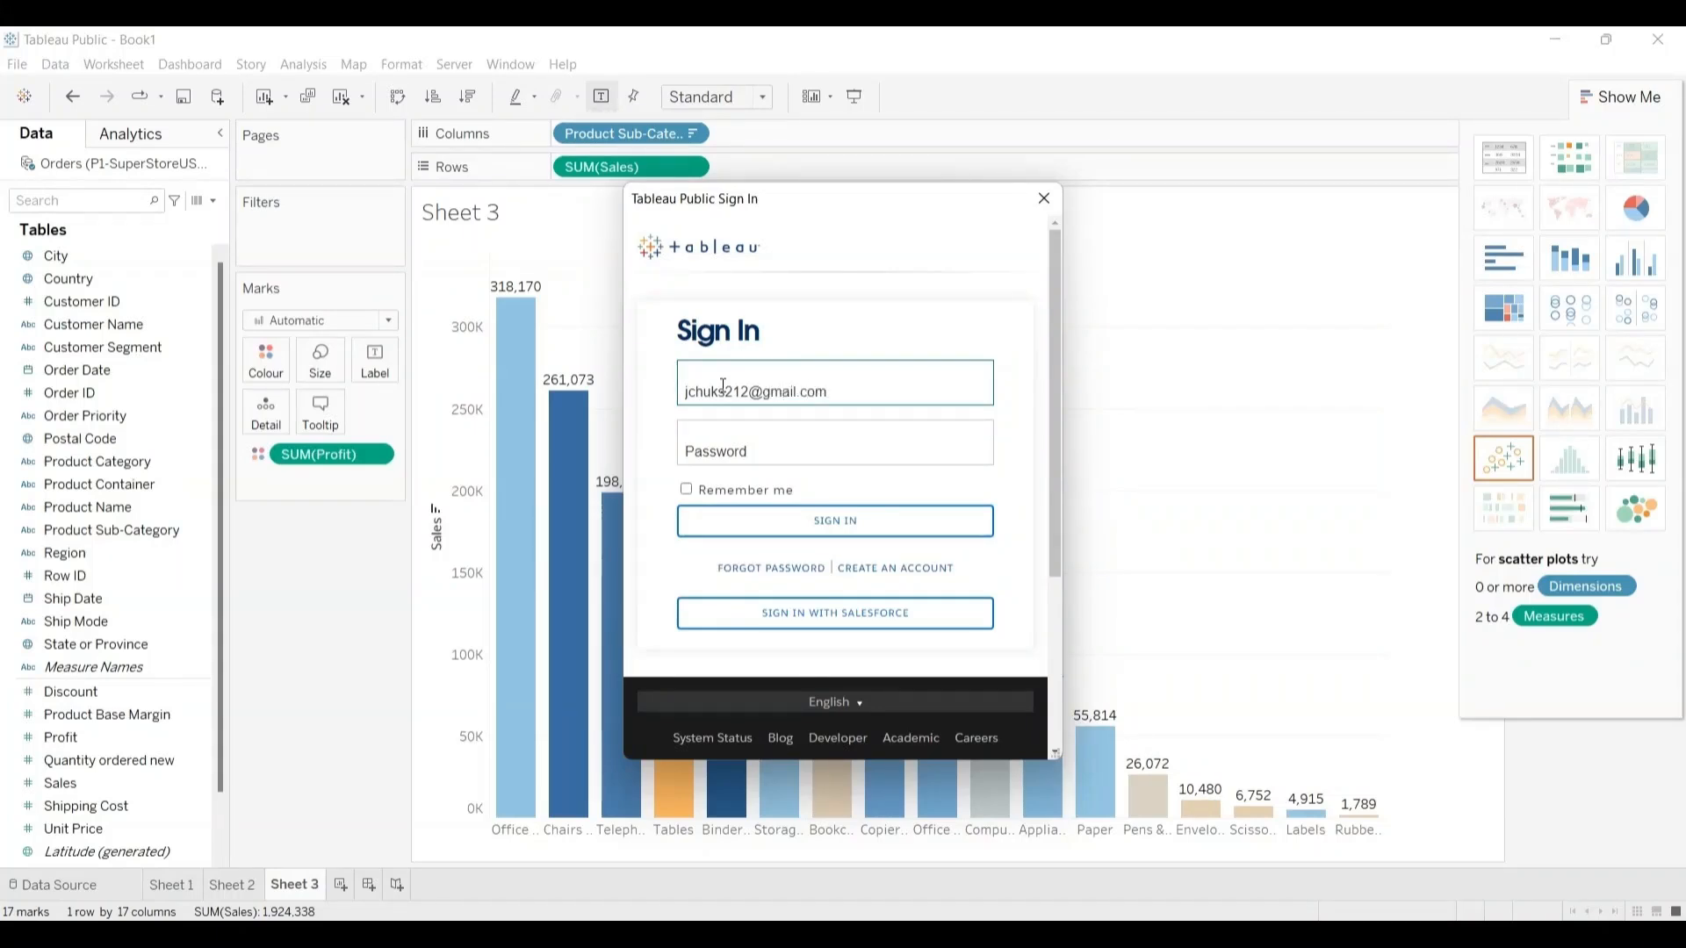
# Step: Enter the account password, enable Remember me and sign in to Tableau Public
pyautogui.click(728, 448)
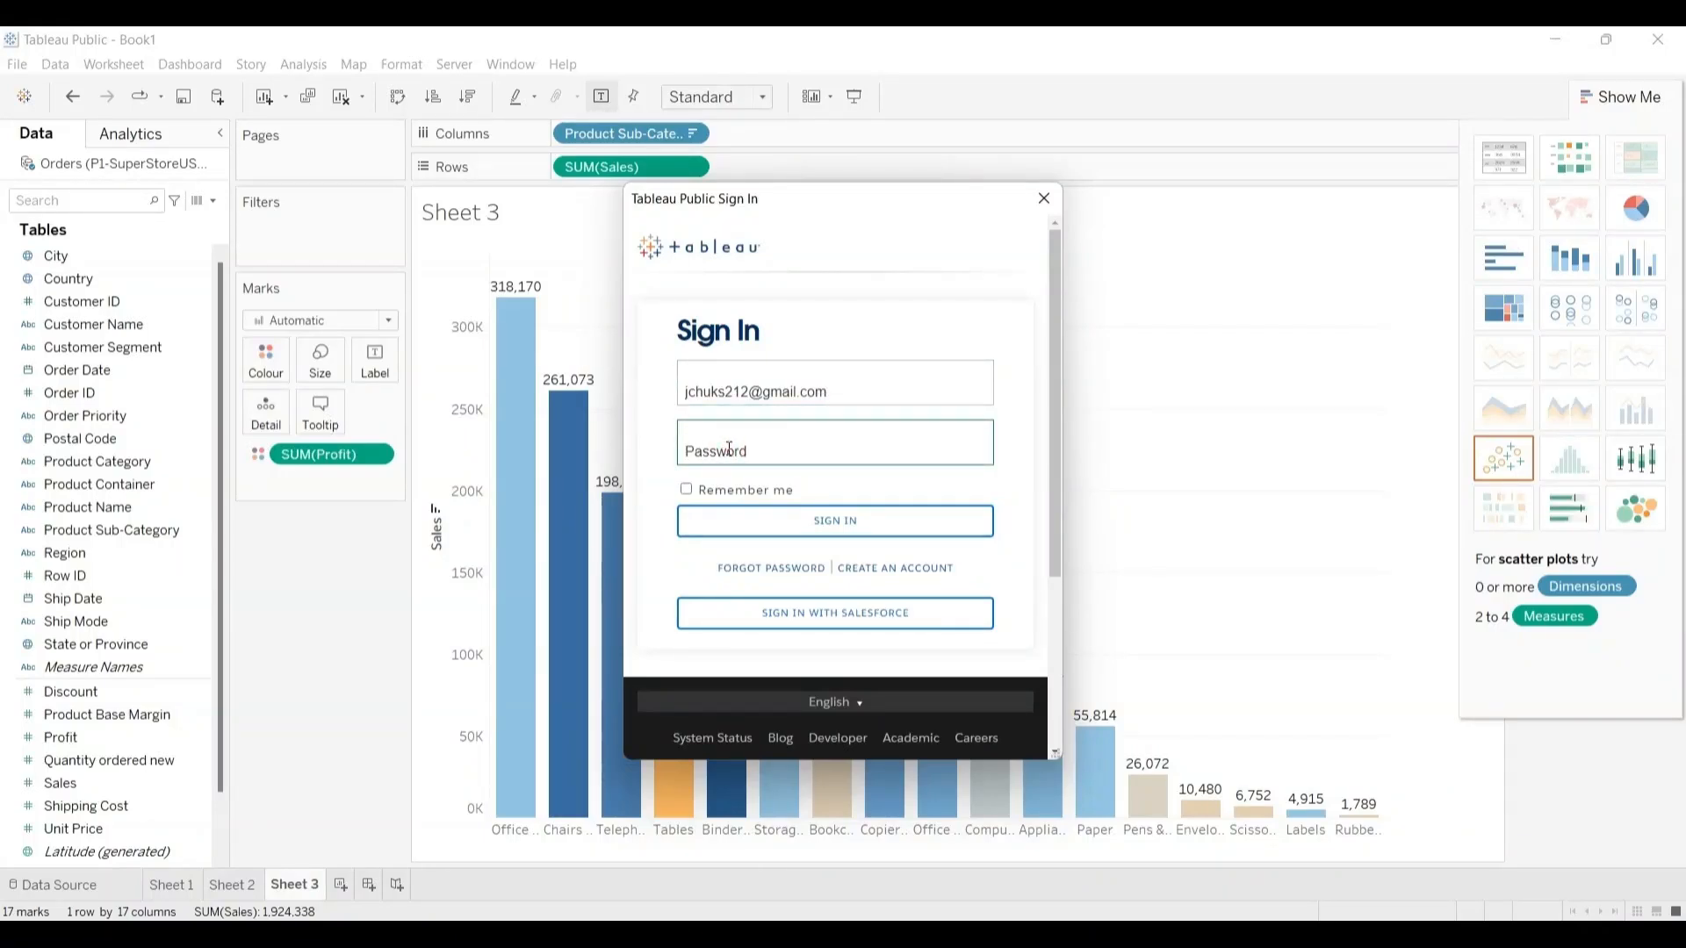
pyautogui.write('•••••••••••••••')
pyautogui.click(687, 491)
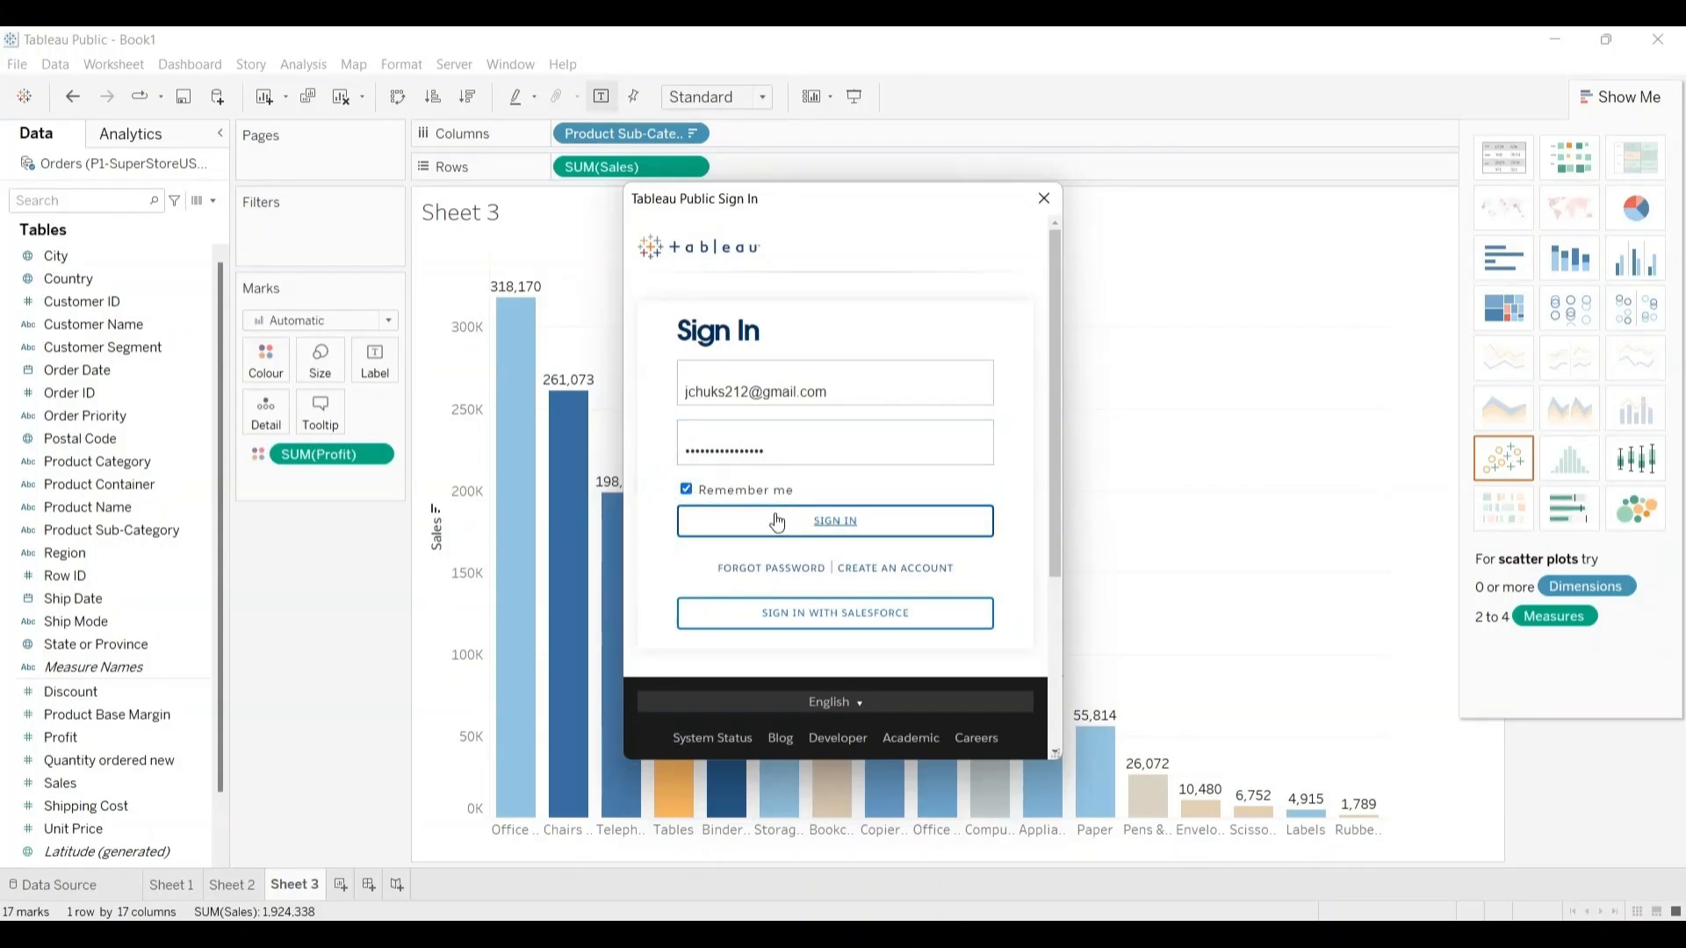
pyautogui.click(822, 523)
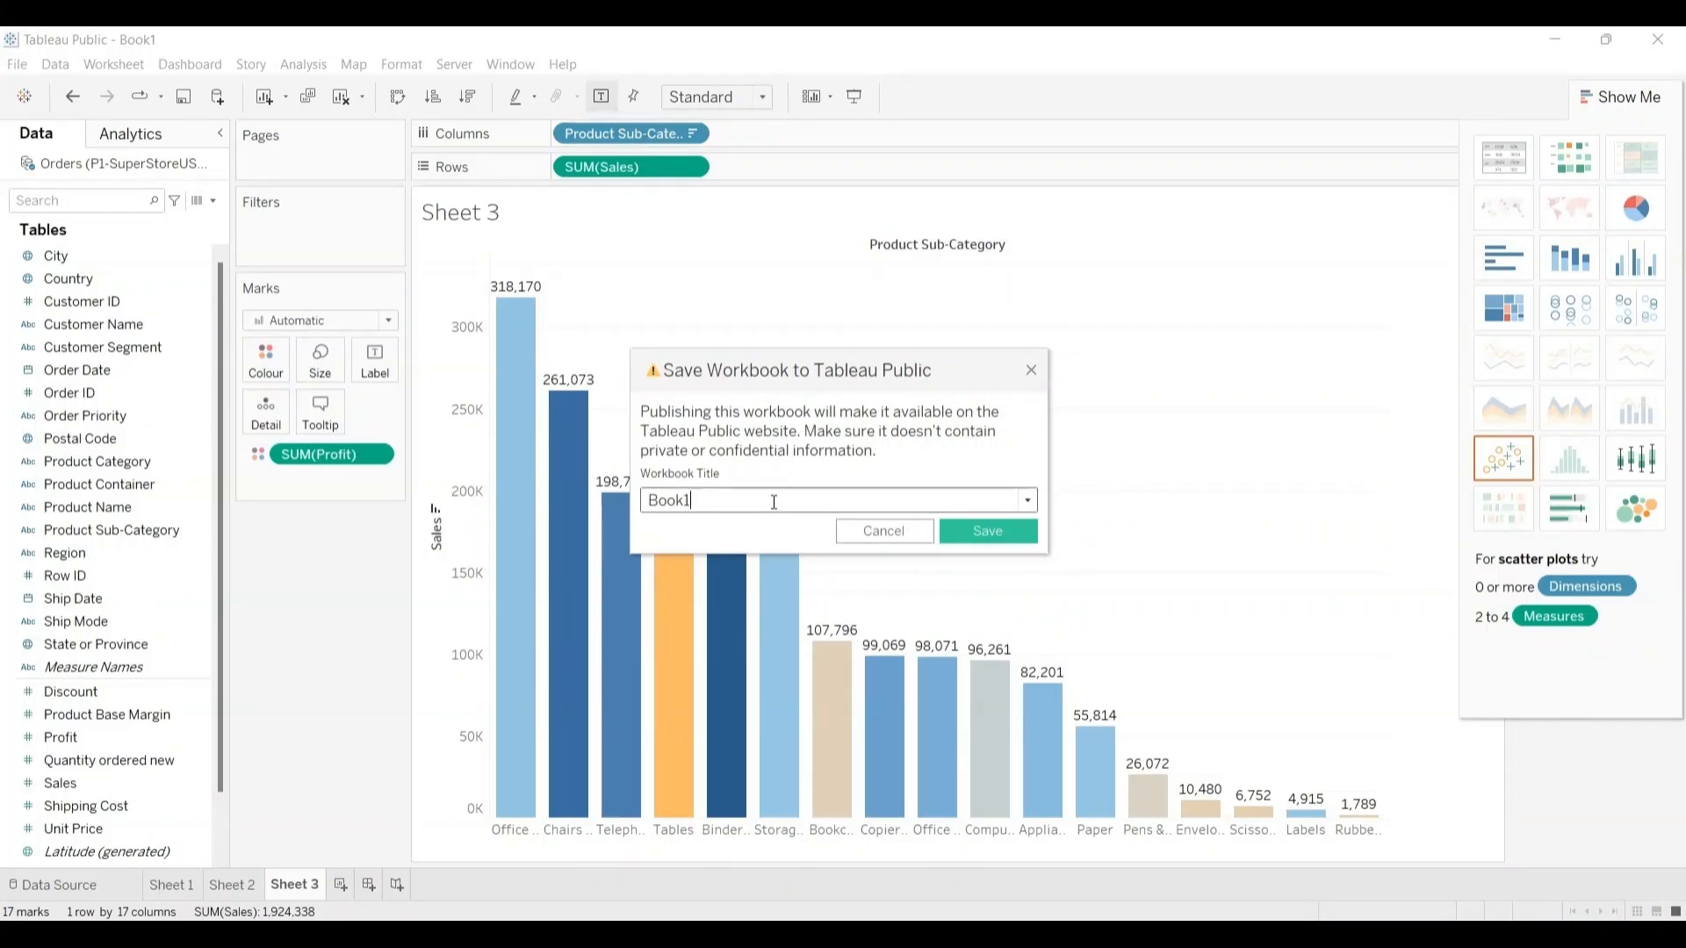
# Step: Title the workbook CDC_DAY_FEB_27_2024, save it to Tableau Public and view the published Sheet 3 chart
pyautogui.press('BackSpace')
pyautogui.press('BackSpace')
pyautogui.press('BackSpace')
pyautogui.press('BackSpace')
pyautogui.press('BackSpace')
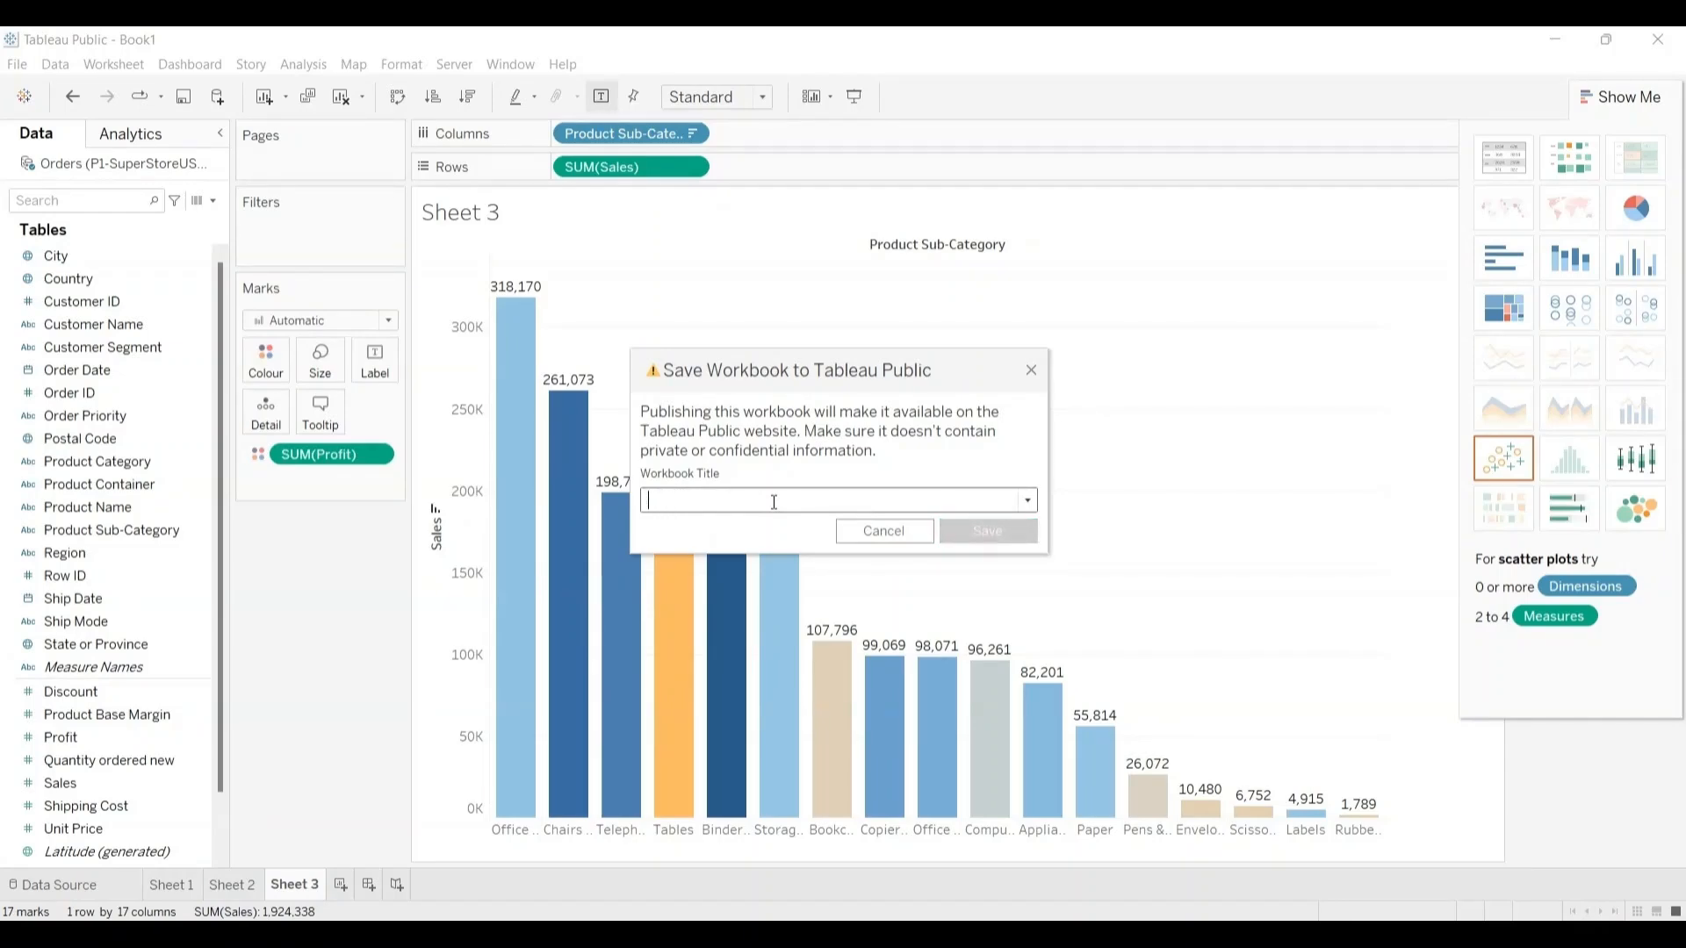
pyautogui.write('CD')
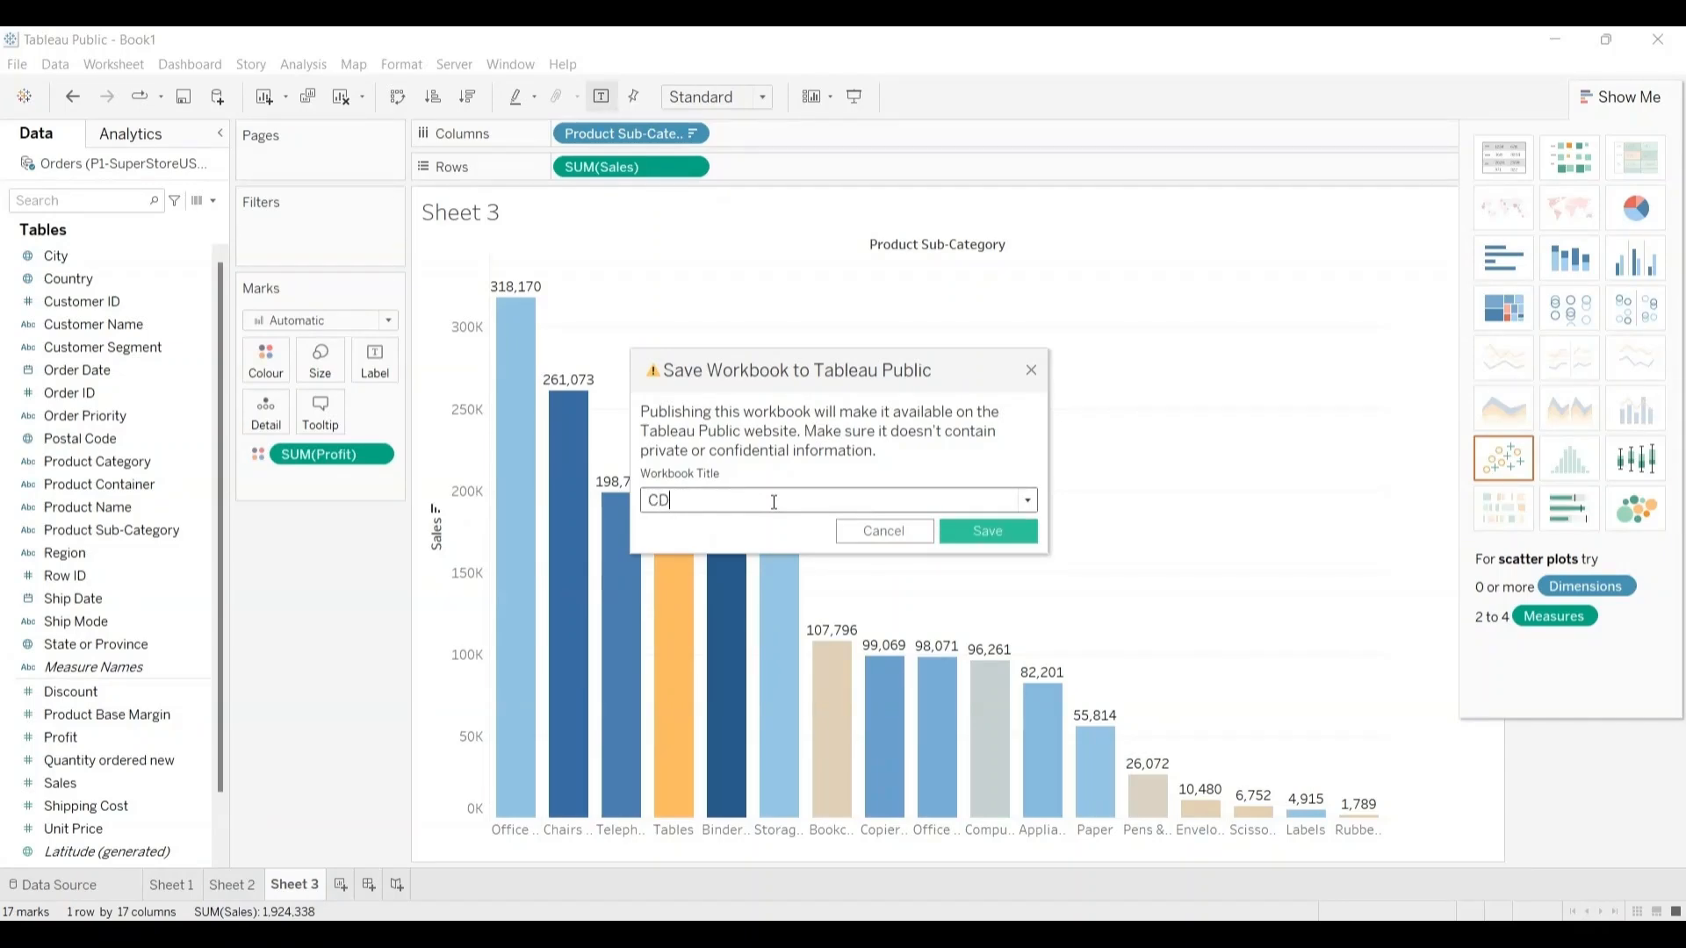
pyautogui.write('C_')
pyautogui.write('DAY_FEB_27_')
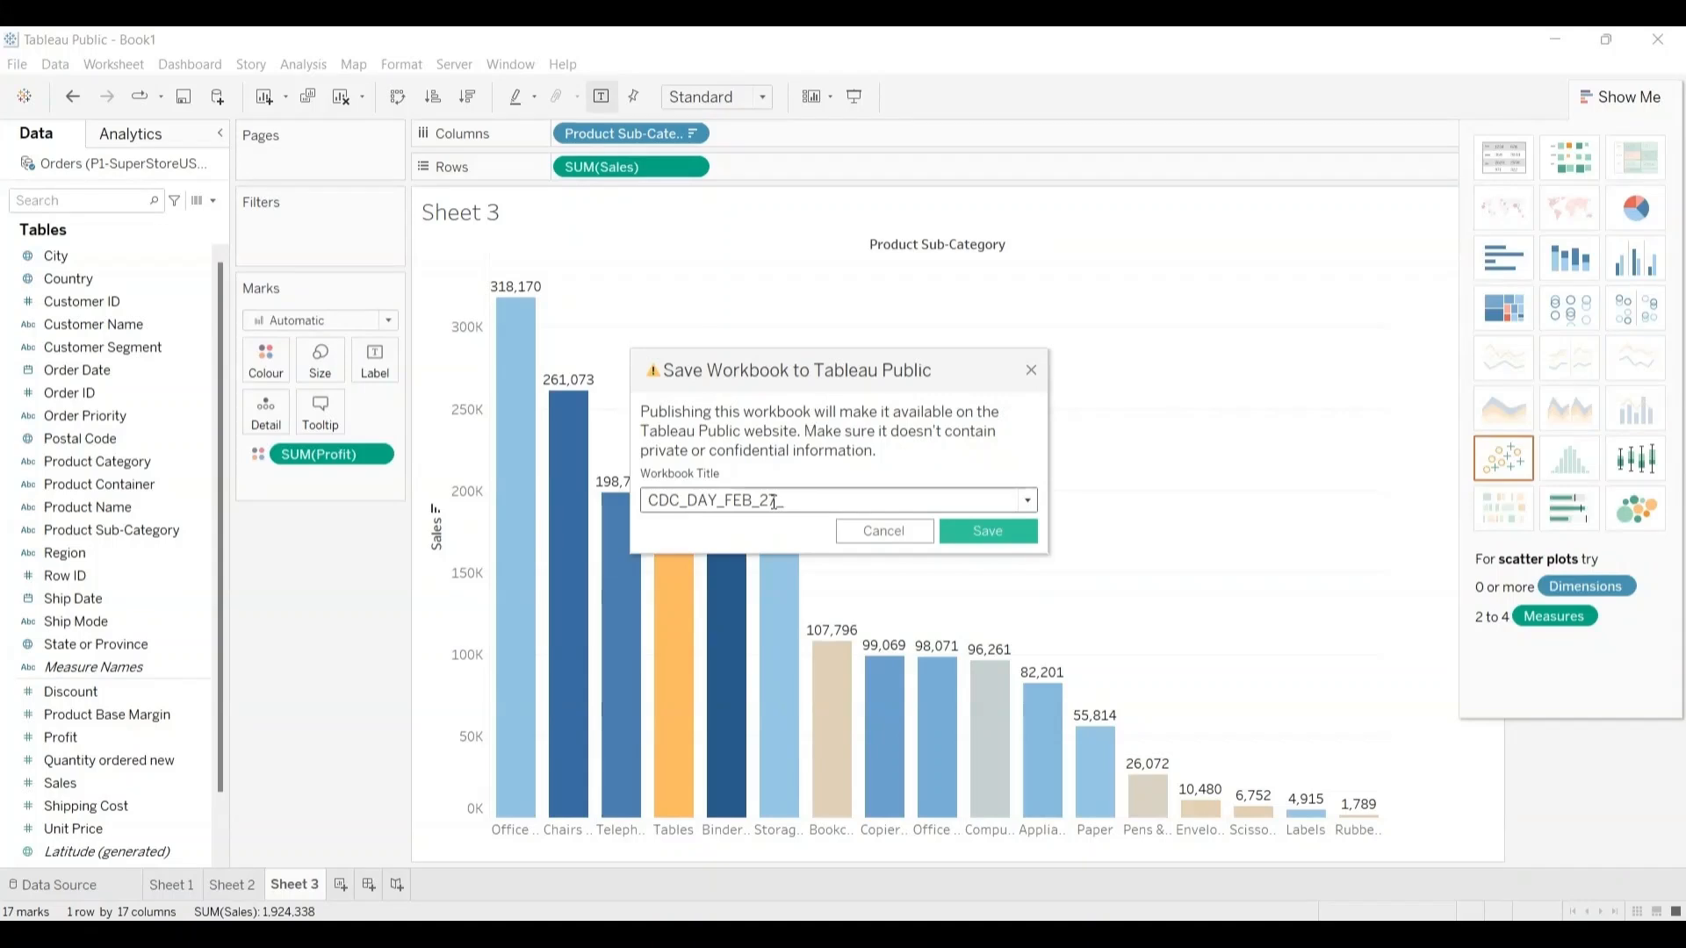
pyautogui.write('2024')
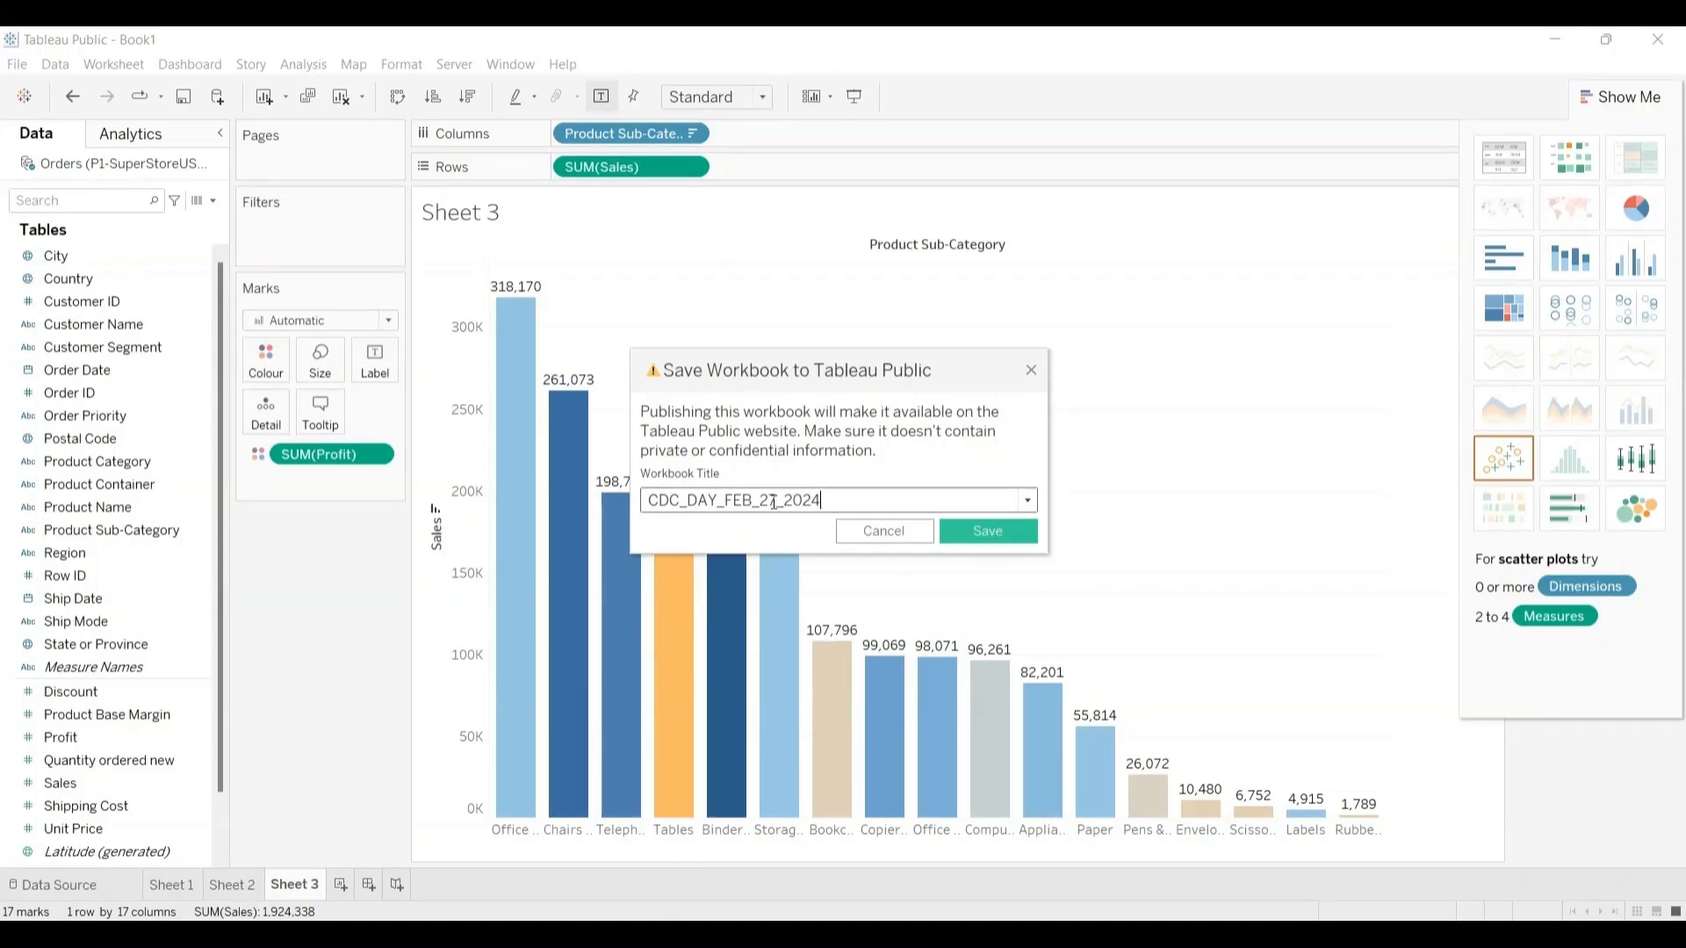
pyautogui.click(978, 529)
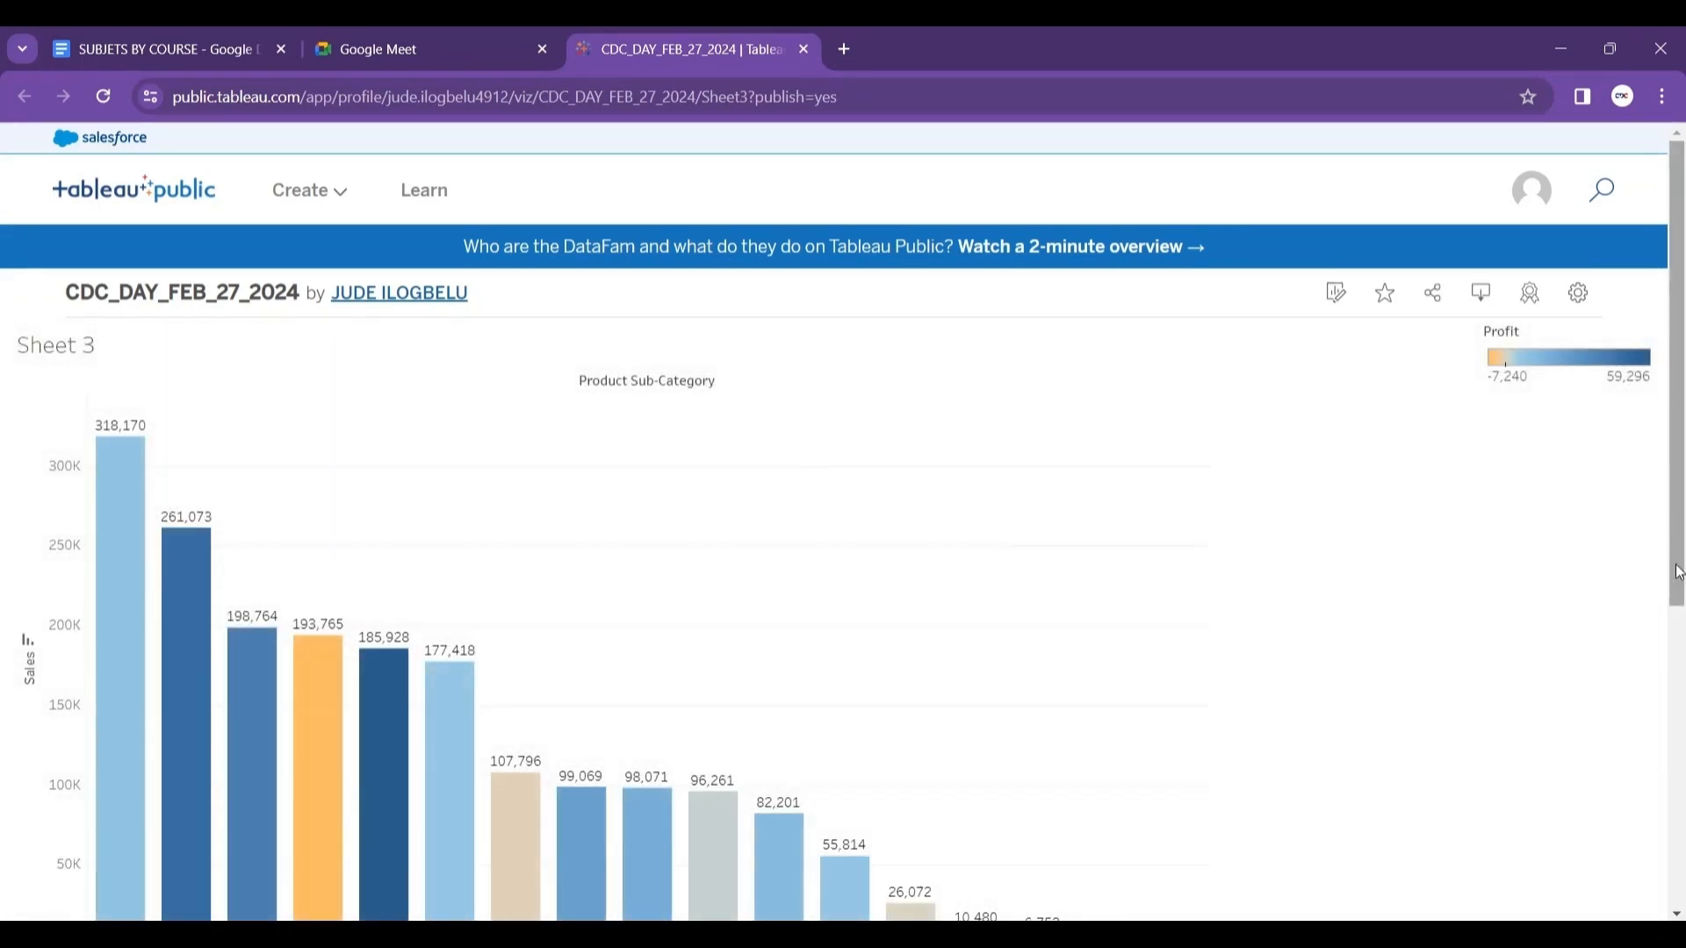
pyautogui.moveTo(1678, 572)
pyautogui.mouseDown()
pyautogui.moveTo(1682, 850)
pyautogui.moveTo(1671, 576)
pyautogui.moveTo(1670, 597)
pyautogui.mouseUp()
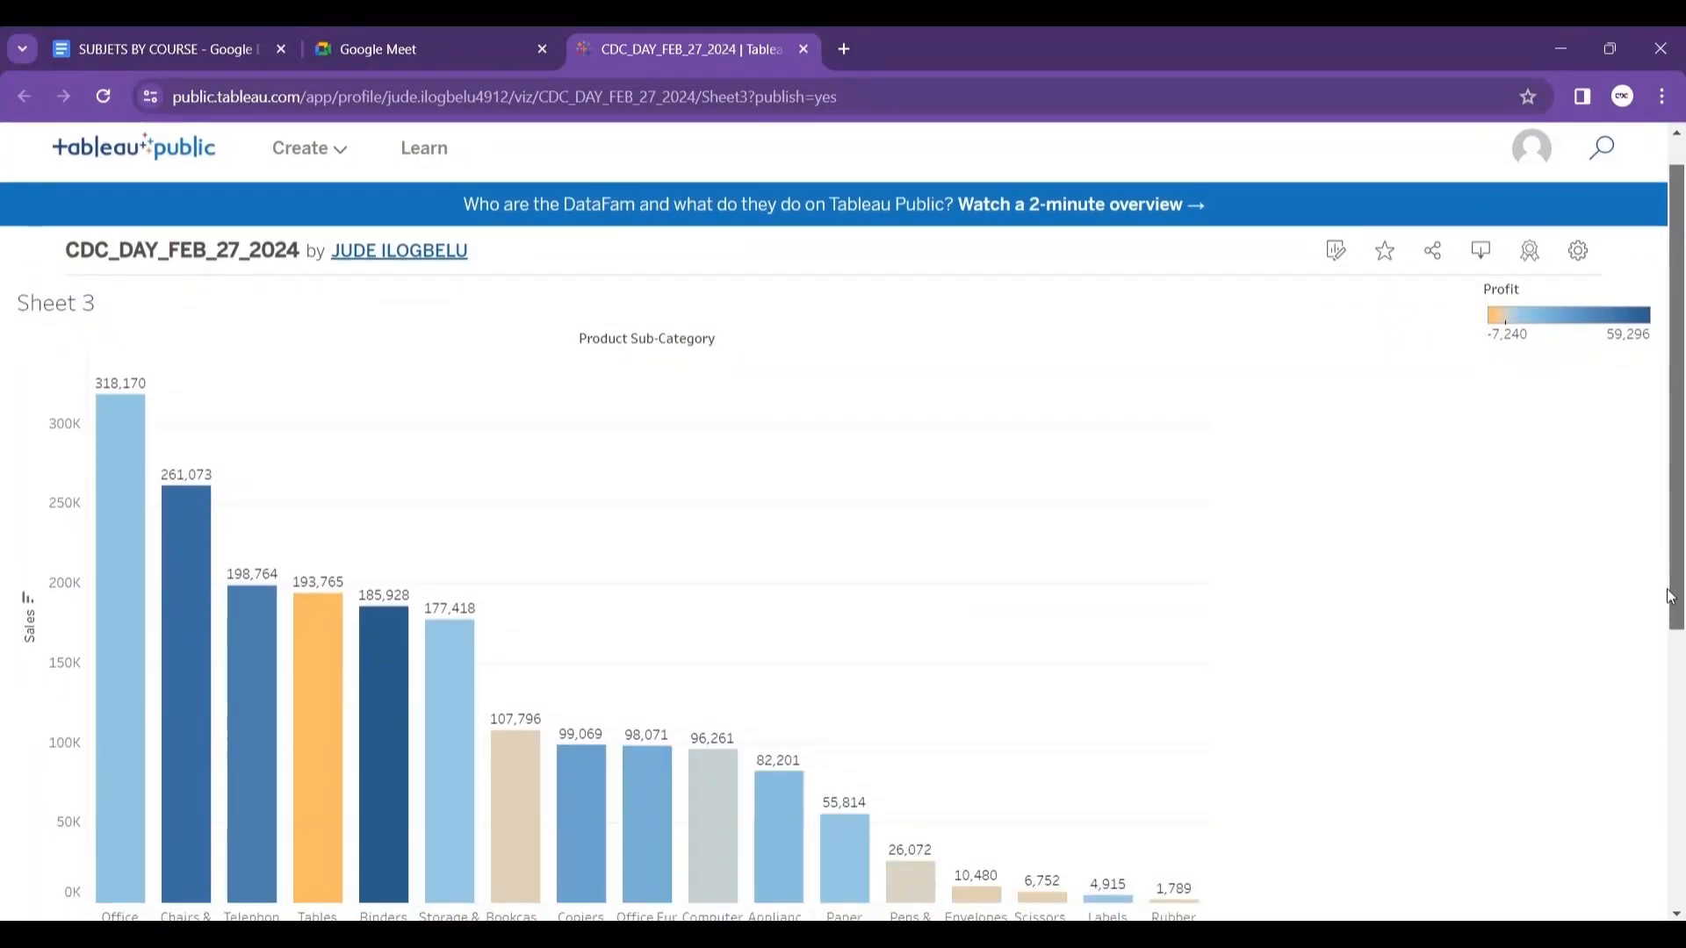